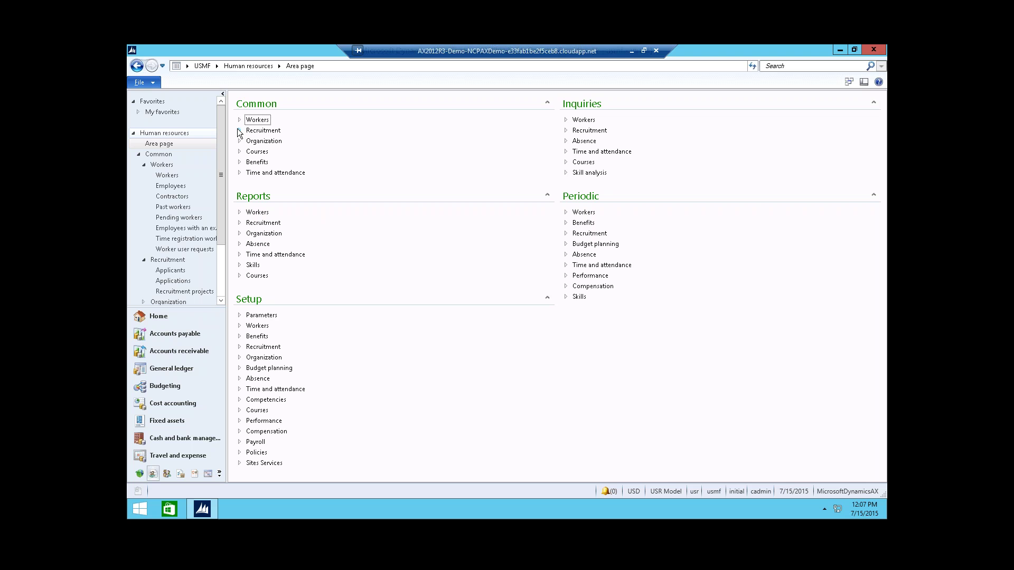
Open the list of all recruitment projects and view the available recruitment project status options
left_click(240, 131)
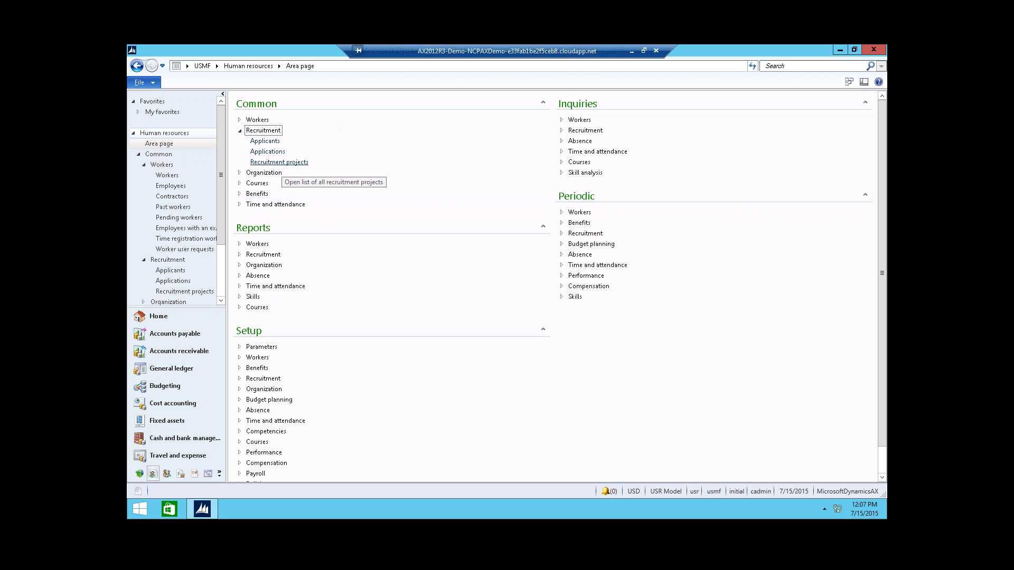
left_click(279, 162)
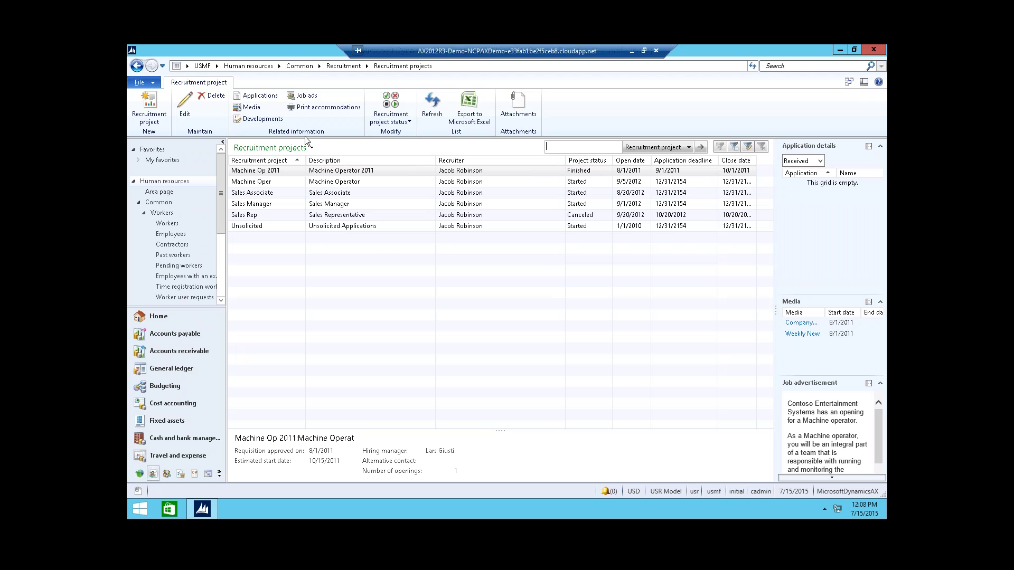
left_click(400, 119)
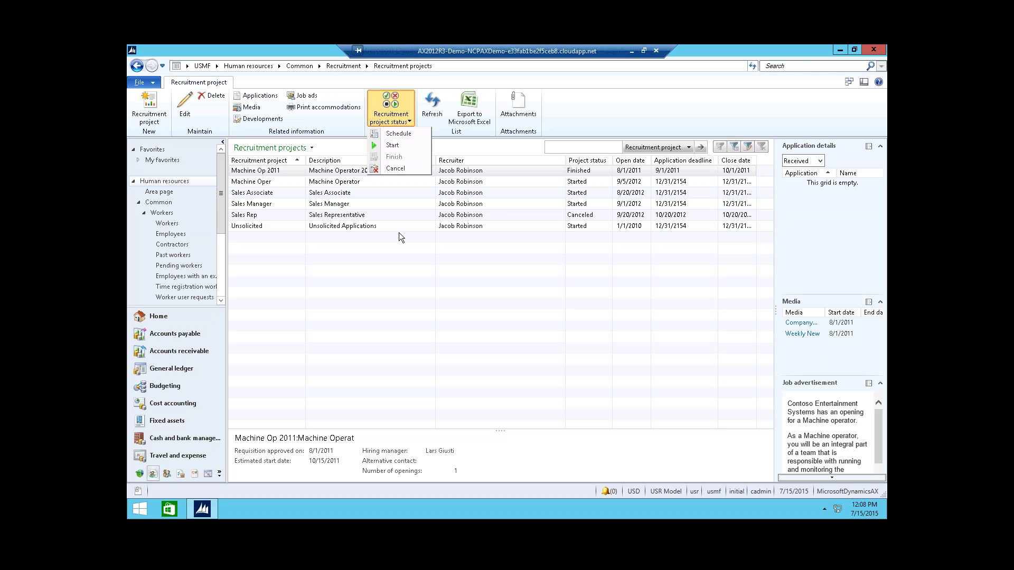
key("Escape")
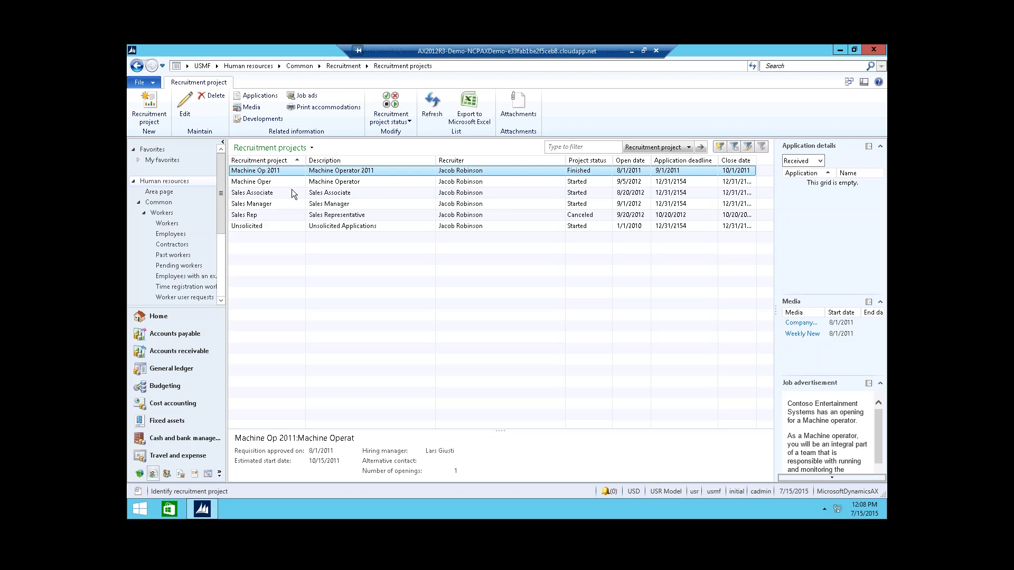
Open the Sales Associate recruitment project, collapse its application details, and expand its media and job advertisement information
left_click(279, 196)
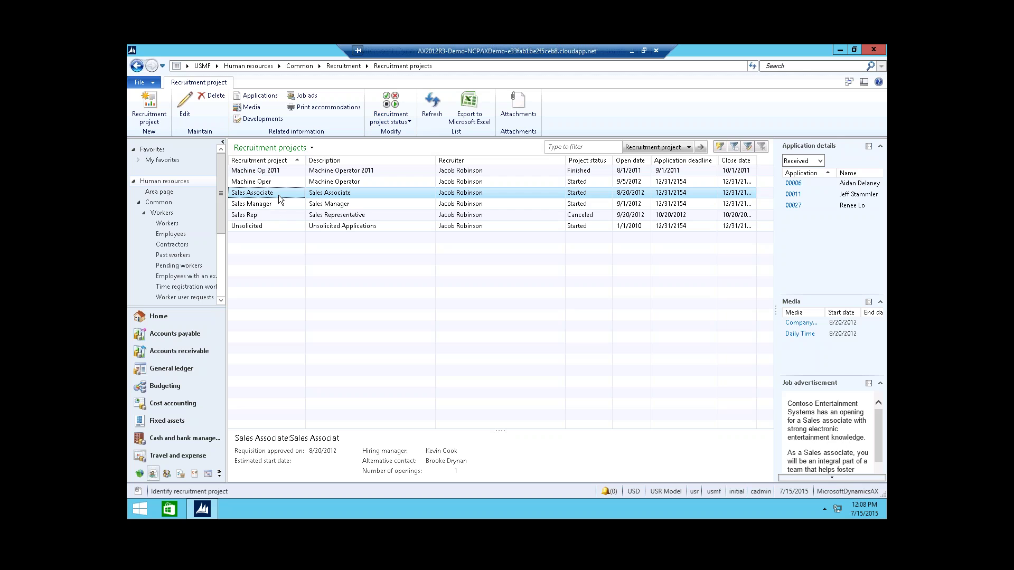
double_click(279, 198)
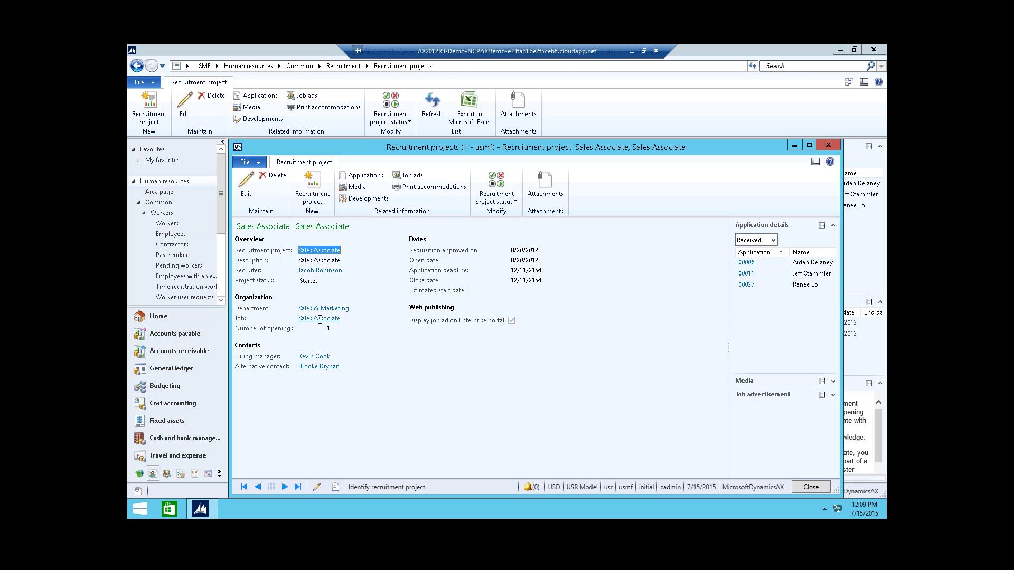
mouse_move(306, 320)
left_click(832, 226)
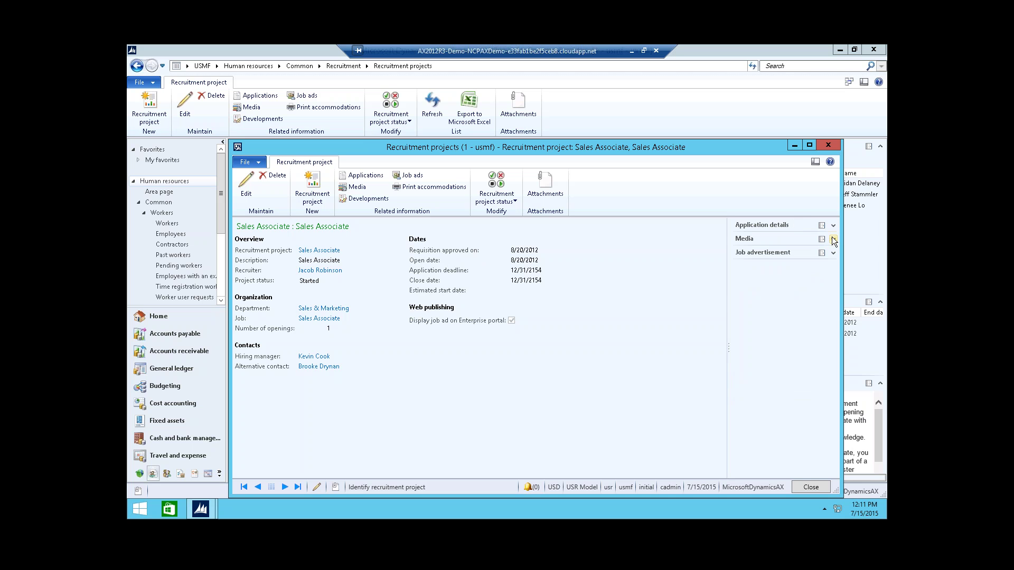
left_click(833, 240)
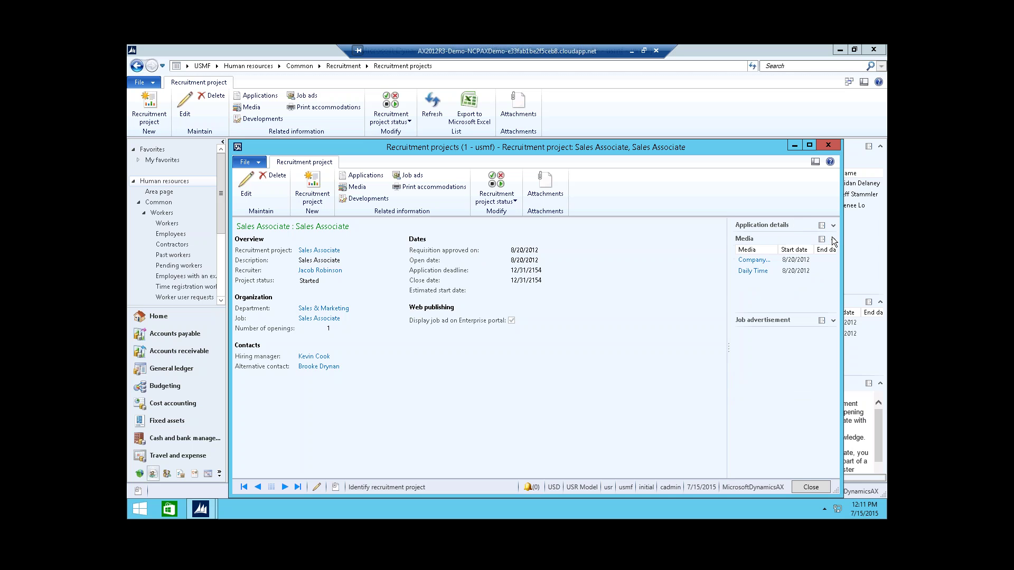
left_click(833, 321)
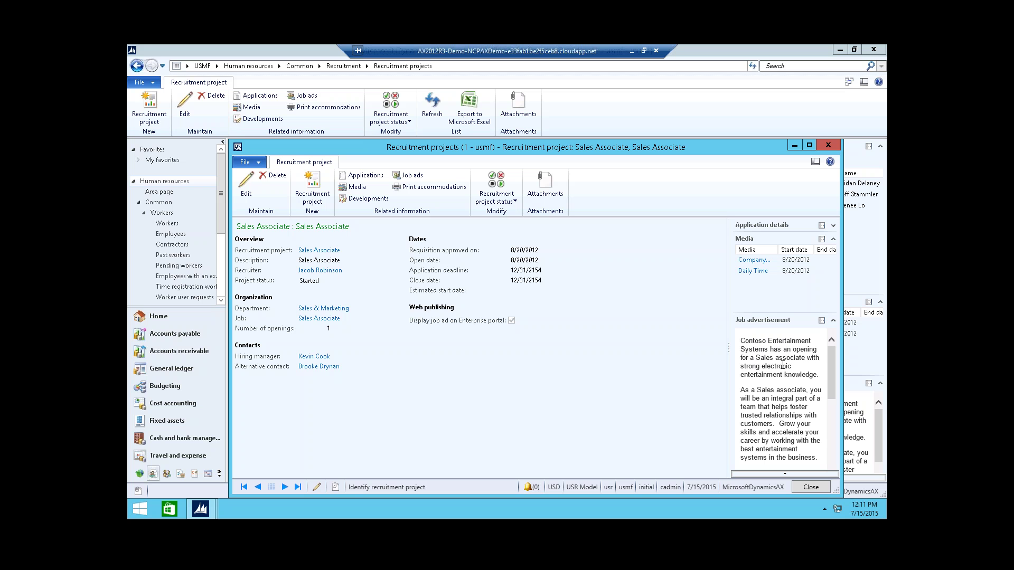
Review the Sales Associate job ad and the Company Web Site media record's address section, and close the project
left_click(411, 177)
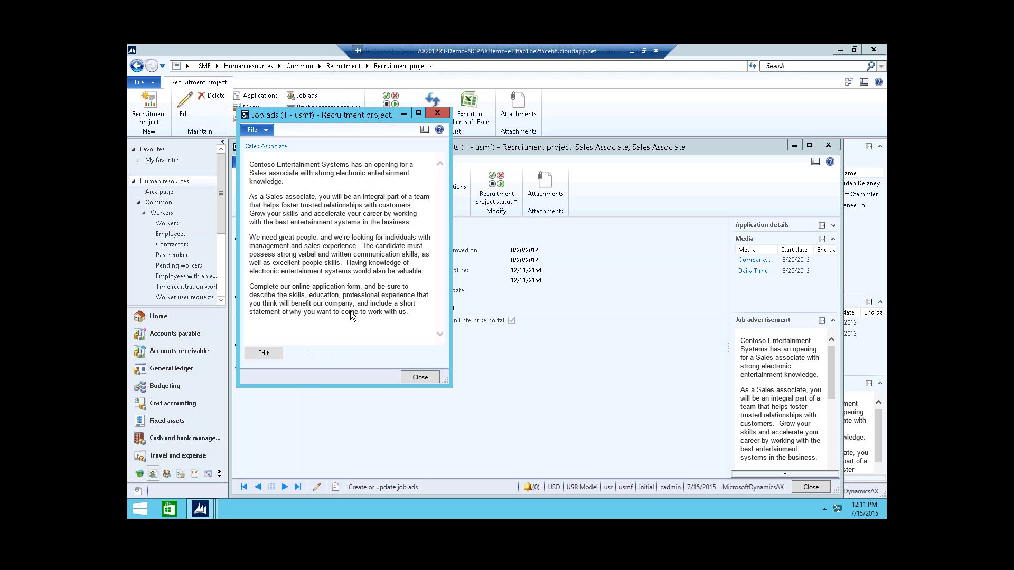
left_click(419, 377)
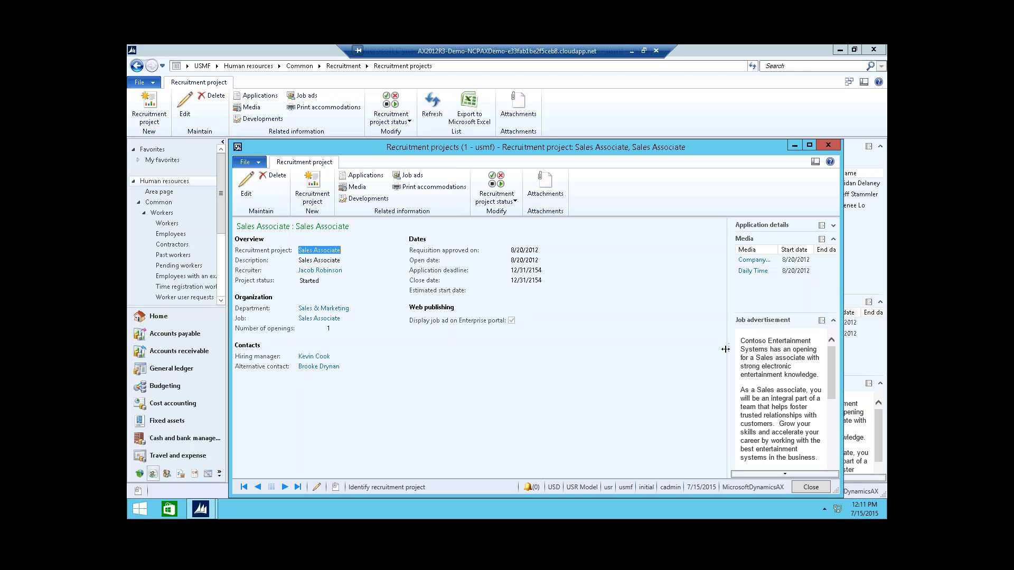
left_click(753, 264)
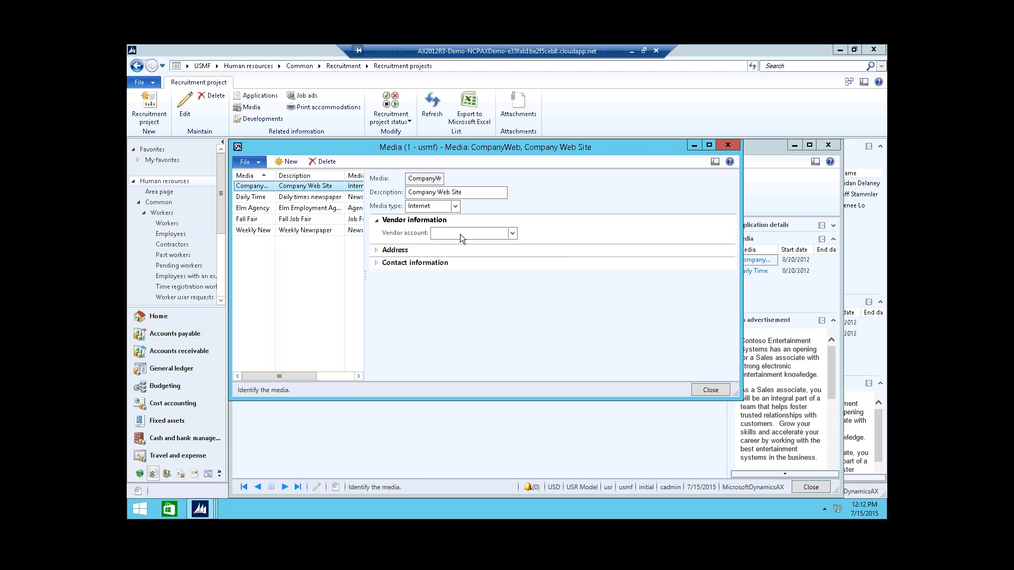
left_click(395, 254)
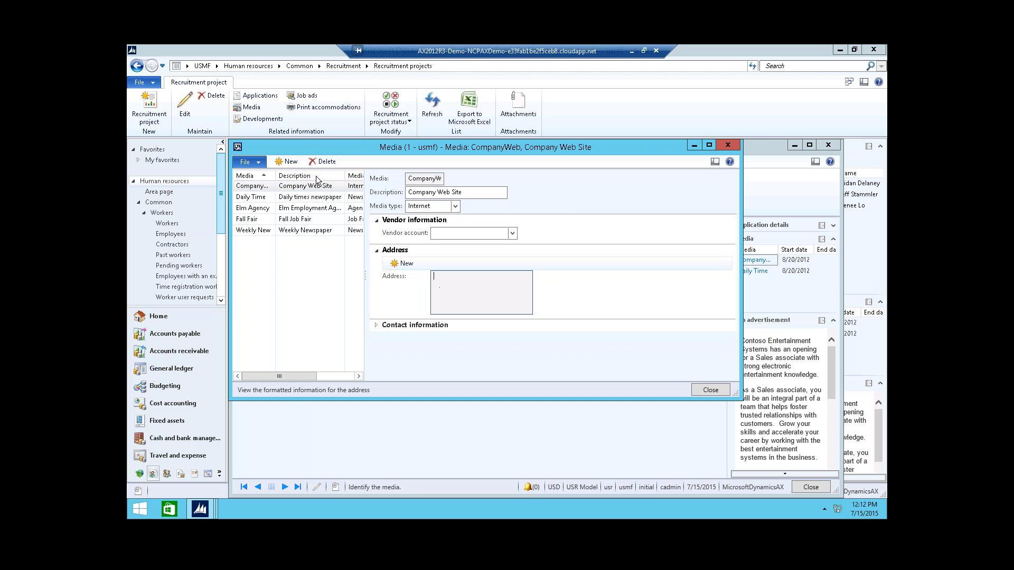
left_click(703, 391)
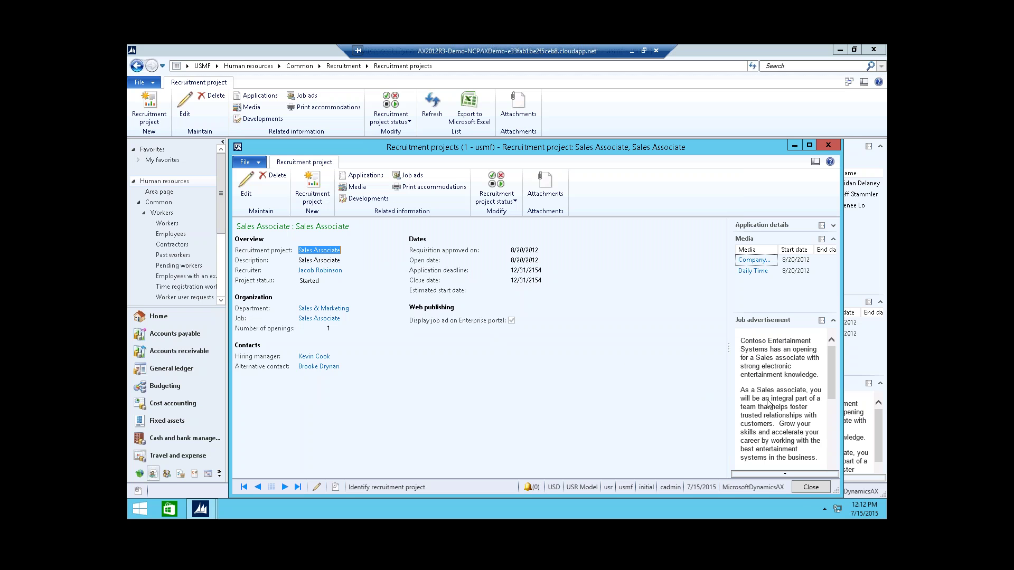
left_click(801, 487)
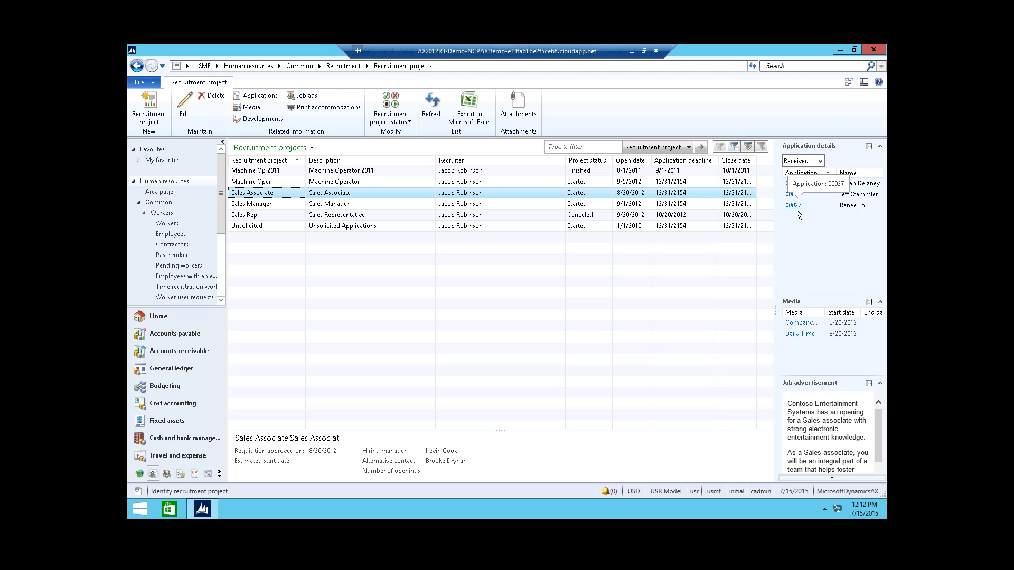
Set the application details filter for the Sales Associate project to All
left_click(819, 160)
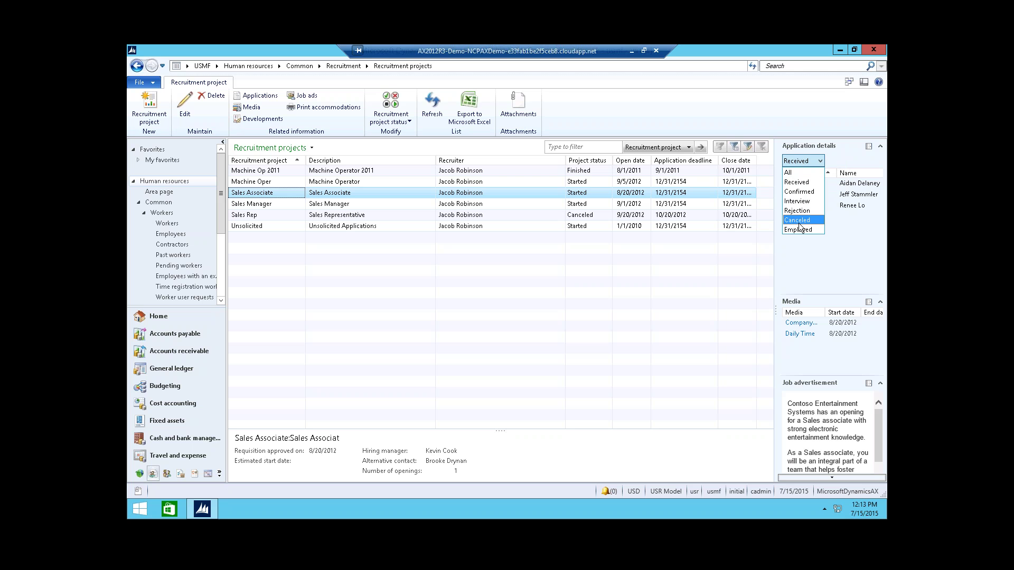
left_click(797, 181)
key("Up")
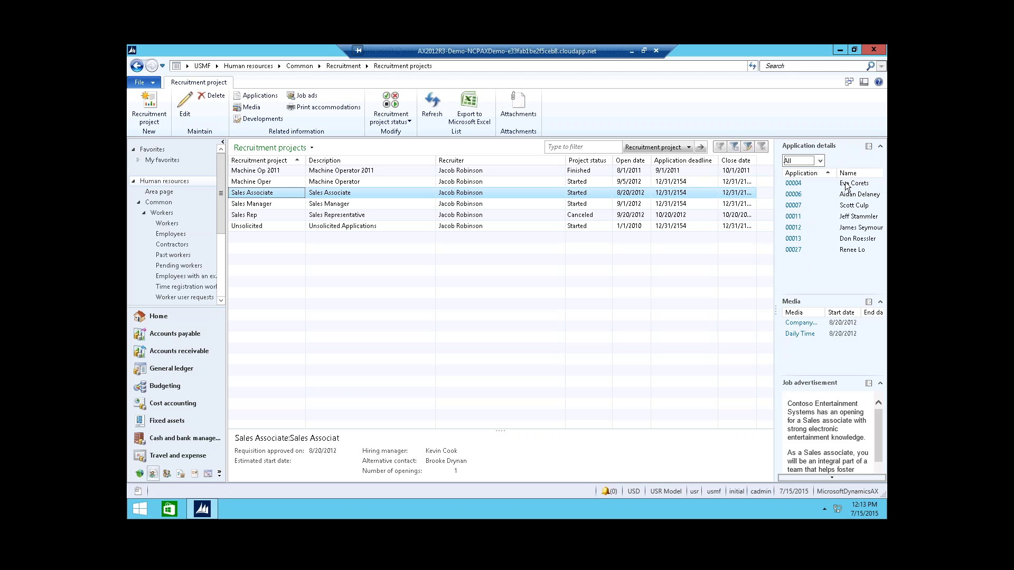
Open the second application listed for the Sales Associate project and view its applicant interviews
left_click(792, 197)
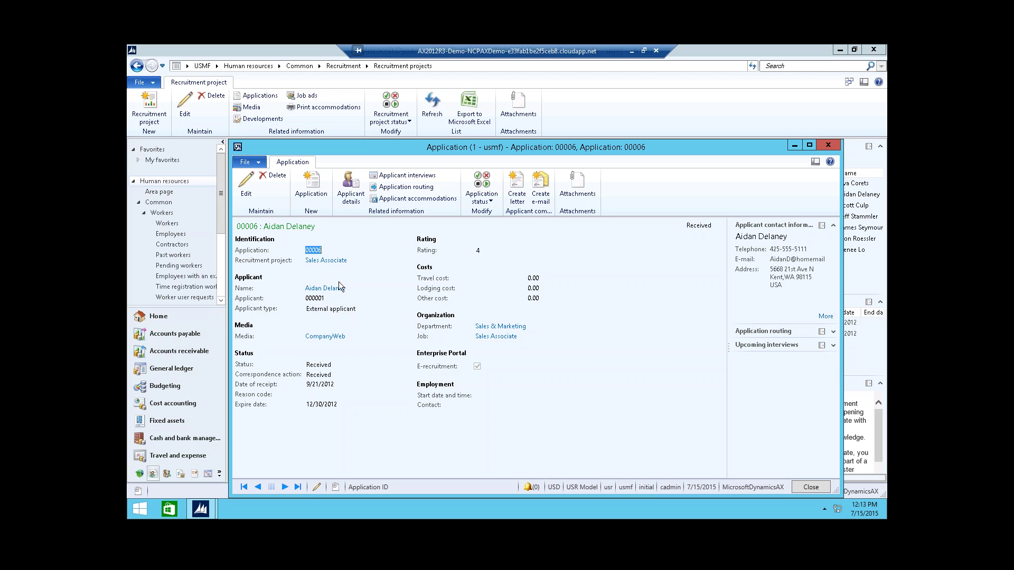
mouse_move(356, 288)
mouse_move(511, 323)
mouse_move(484, 335)
left_click(406, 176)
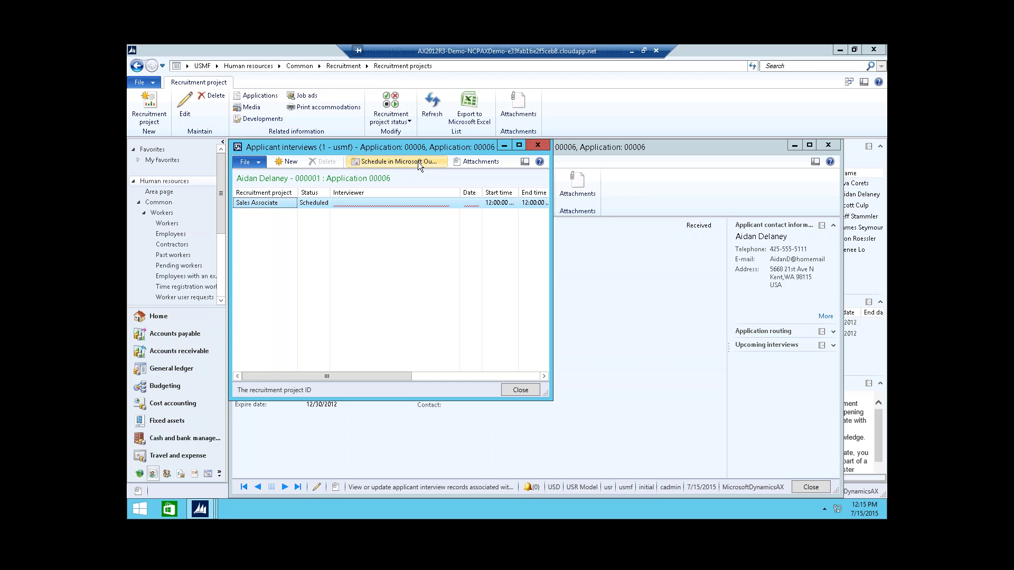
left_click(520, 391)
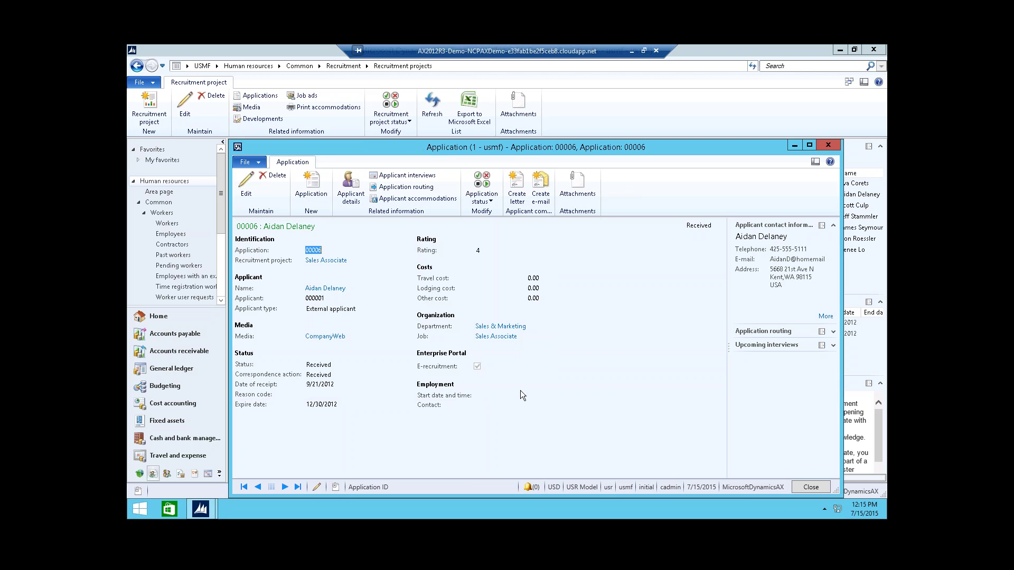
View the application's routing records, including the worker field, and close them
left_click(404, 187)
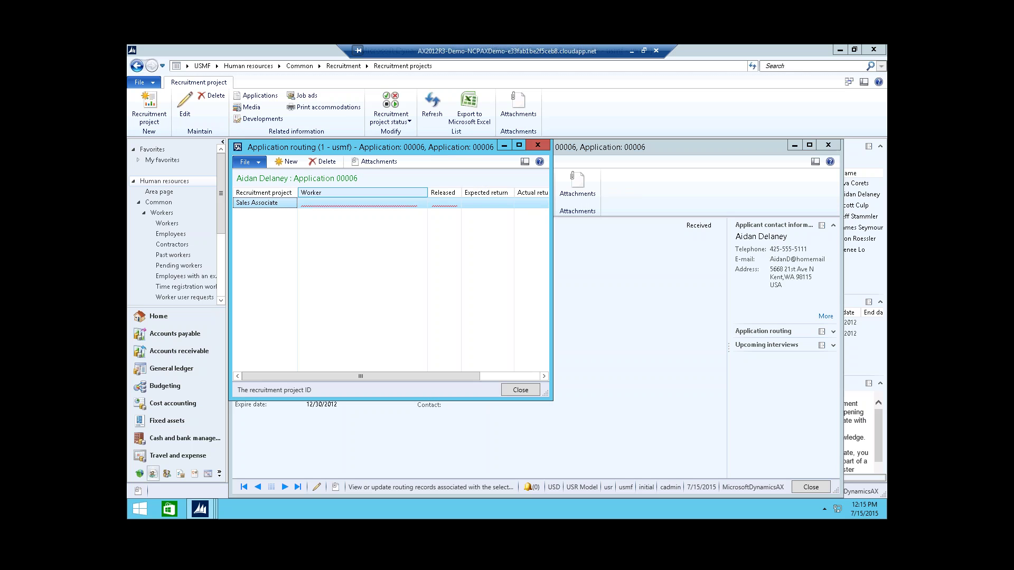
left_click(423, 204)
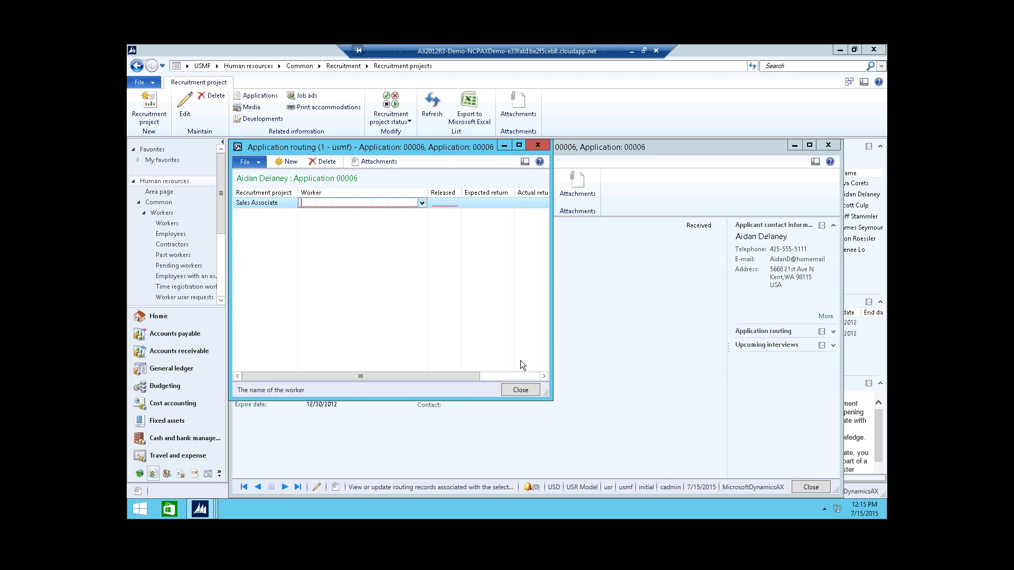
left_click(519, 391)
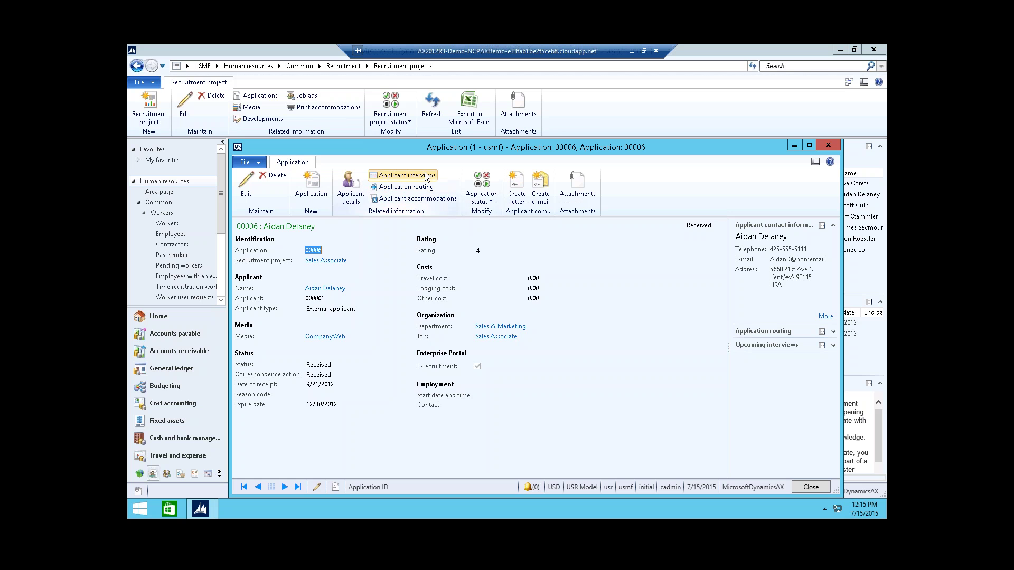
Review the status options available for the application without choosing one
left_click(482, 195)
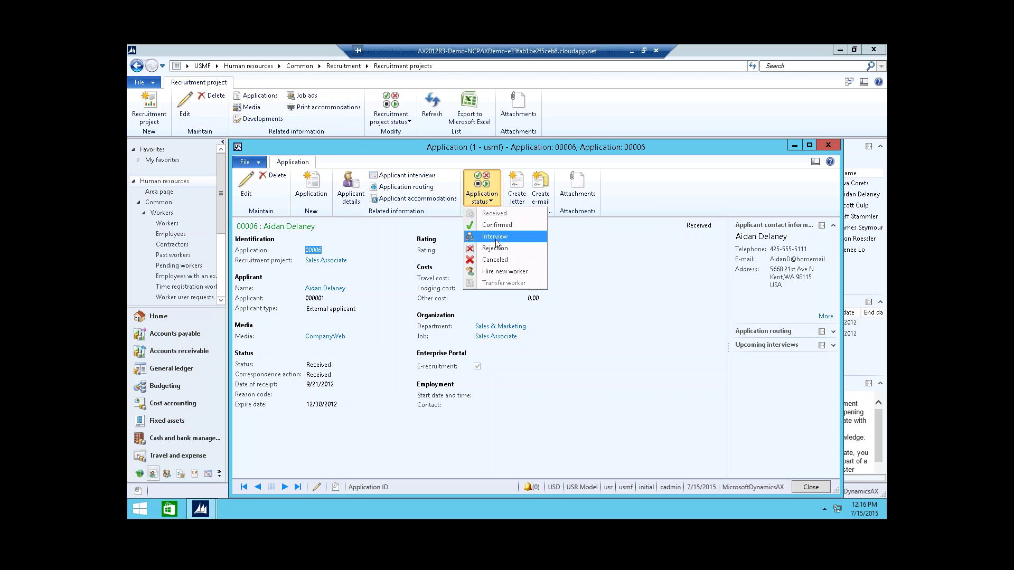
left_click(575, 274)
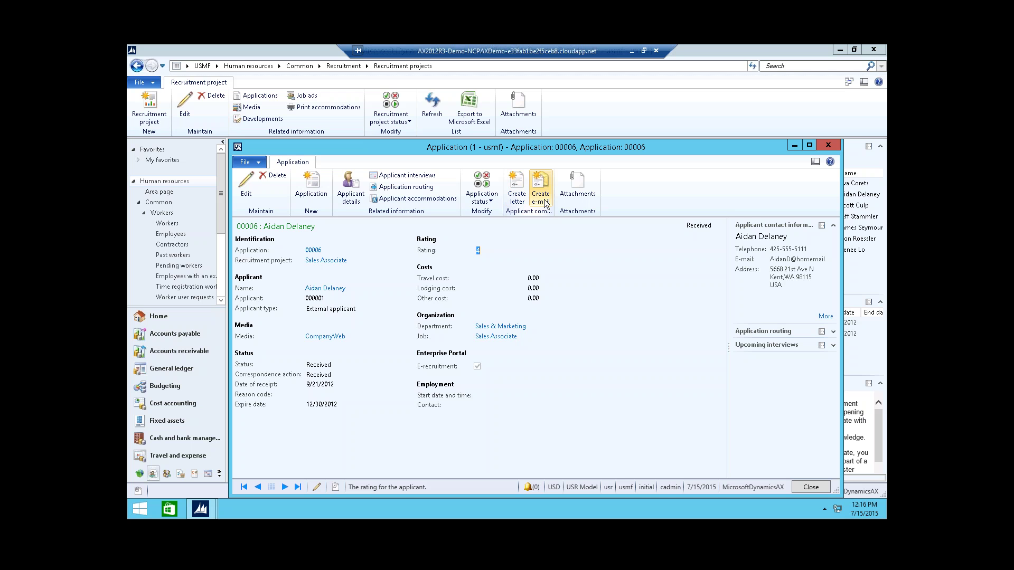
left_click(494, 196)
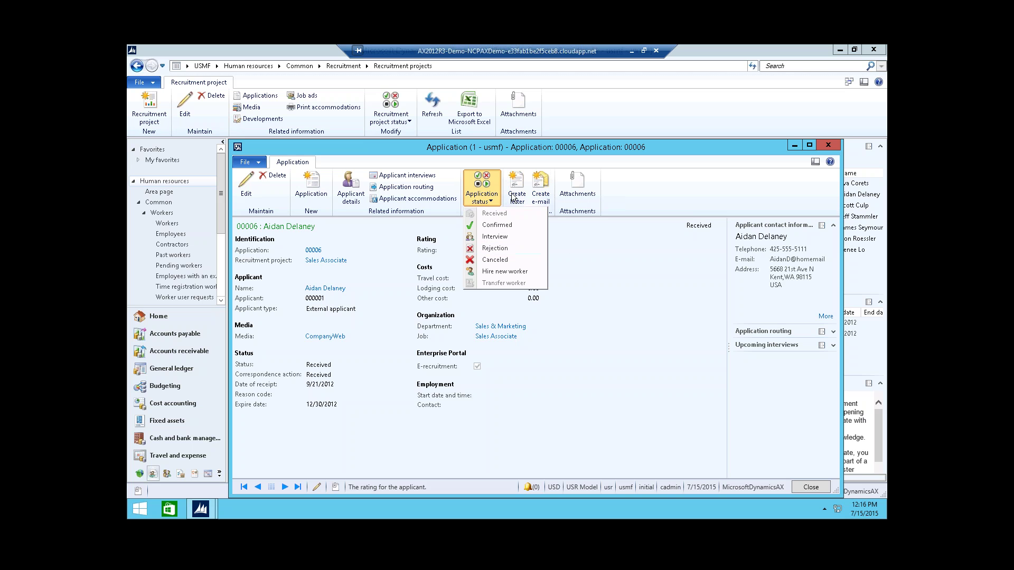
left_click(616, 274)
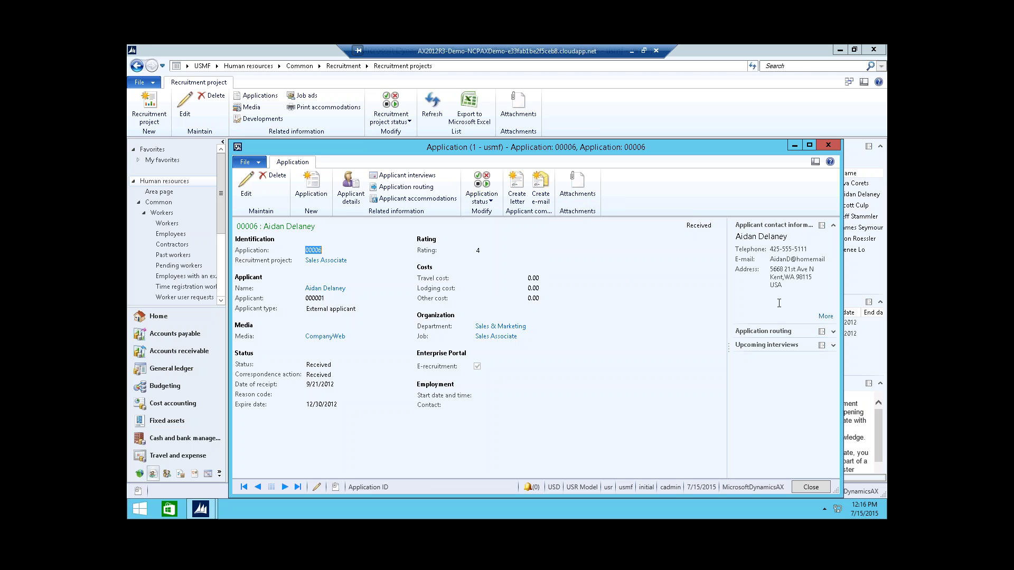
Examine the application's routing and upcoming interviews summaries, and close the application
left_click(833, 332)
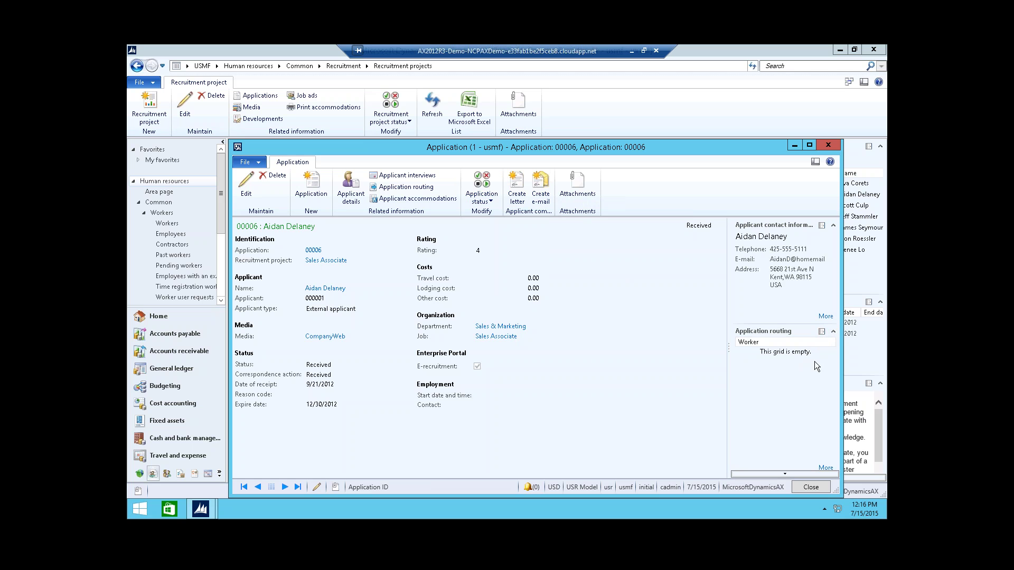
left_click(833, 332)
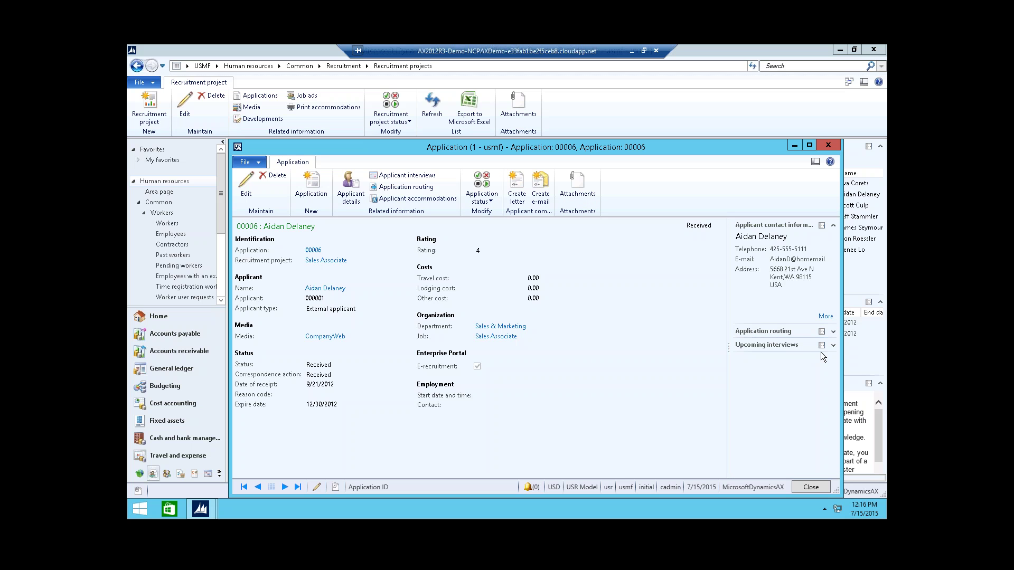
left_click(833, 346)
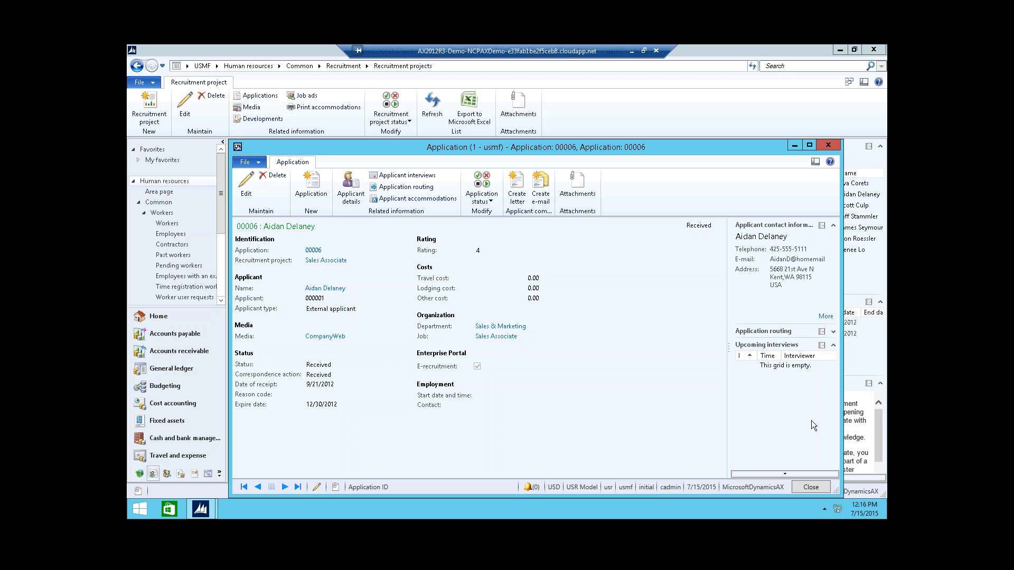
left_click(811, 486)
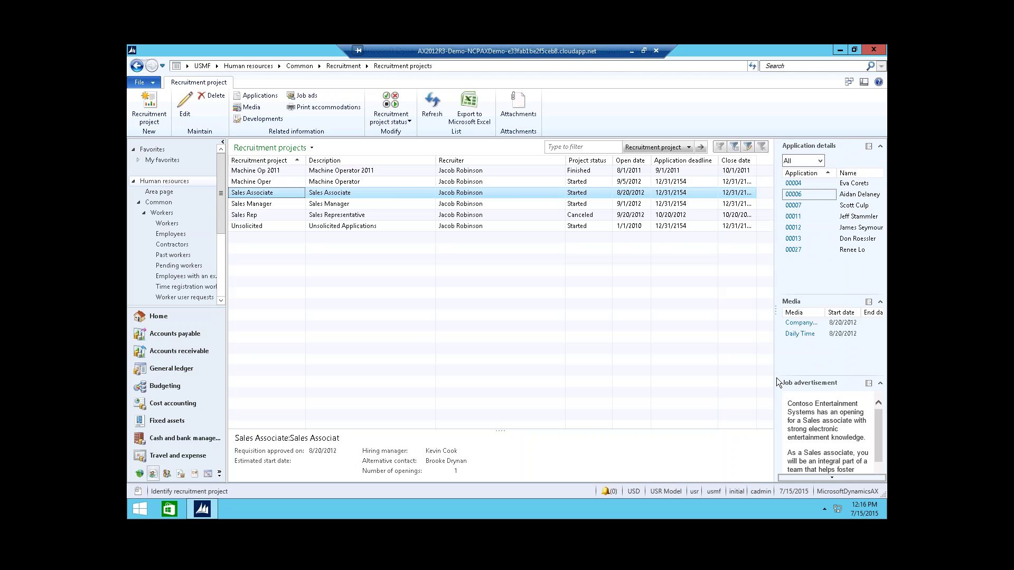
Reopen the Sales Associate project and open the applicant details from its first received application
double_click(401, 192)
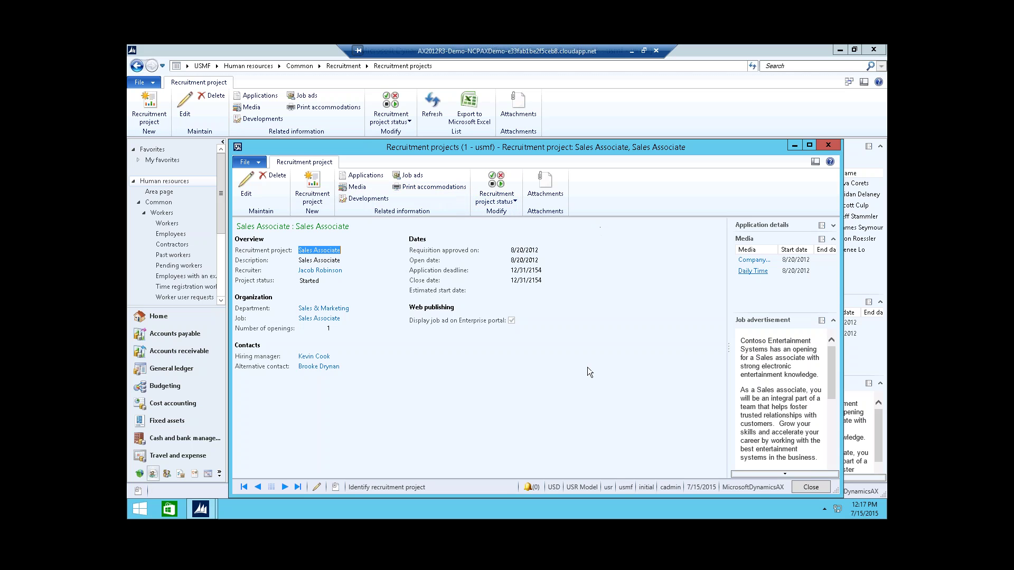
left_click(791, 224)
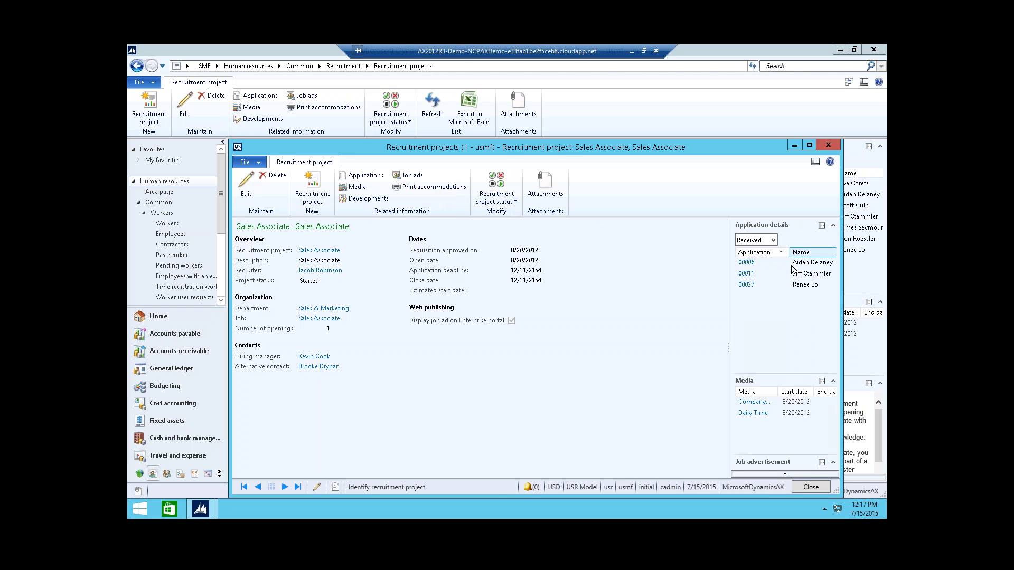
left_click(746, 262)
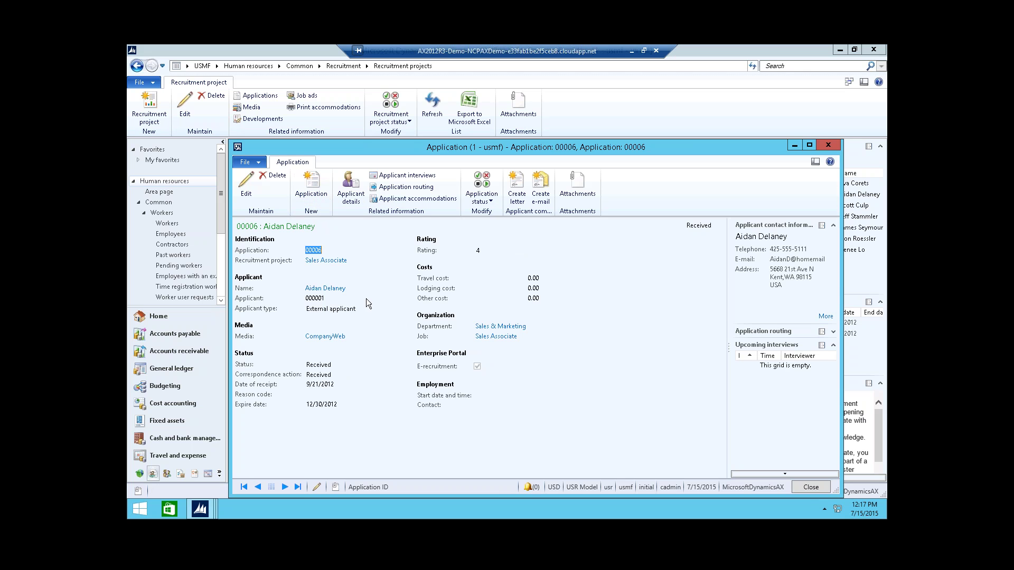
left_click(353, 184)
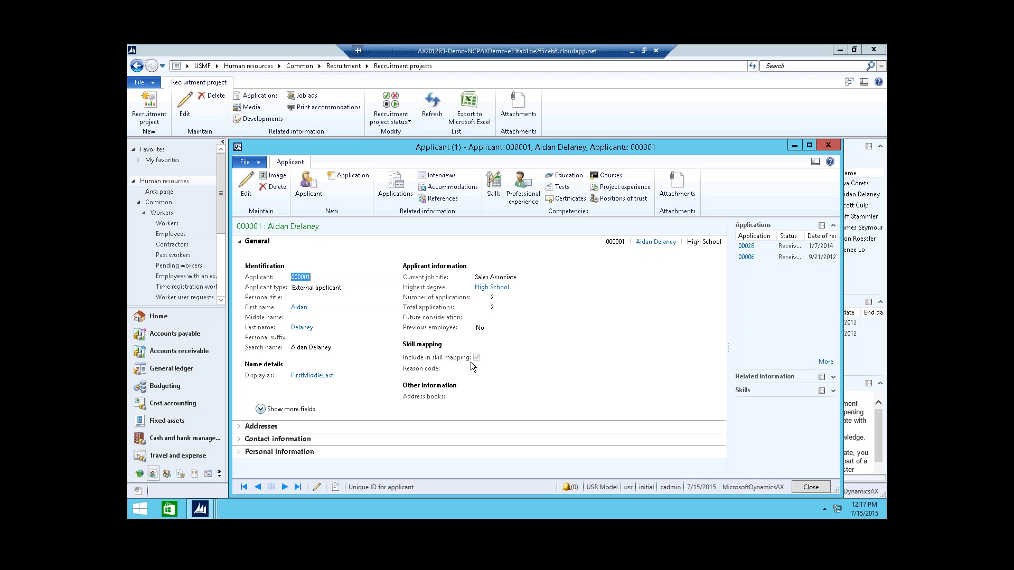
Review the addresses, contact information and personal information sections of the applicant's record
left_click(253, 431)
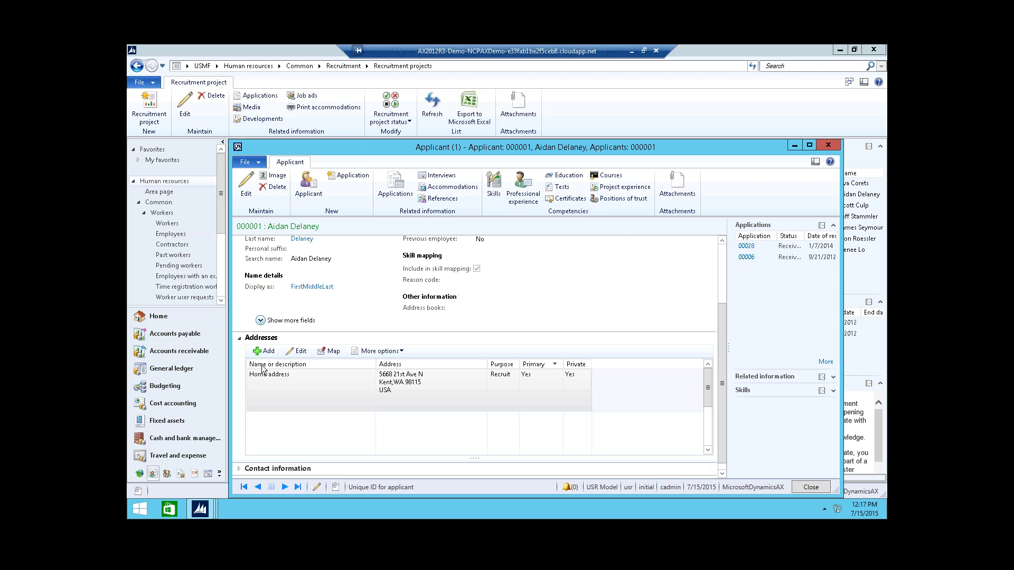
left_click(241, 338)
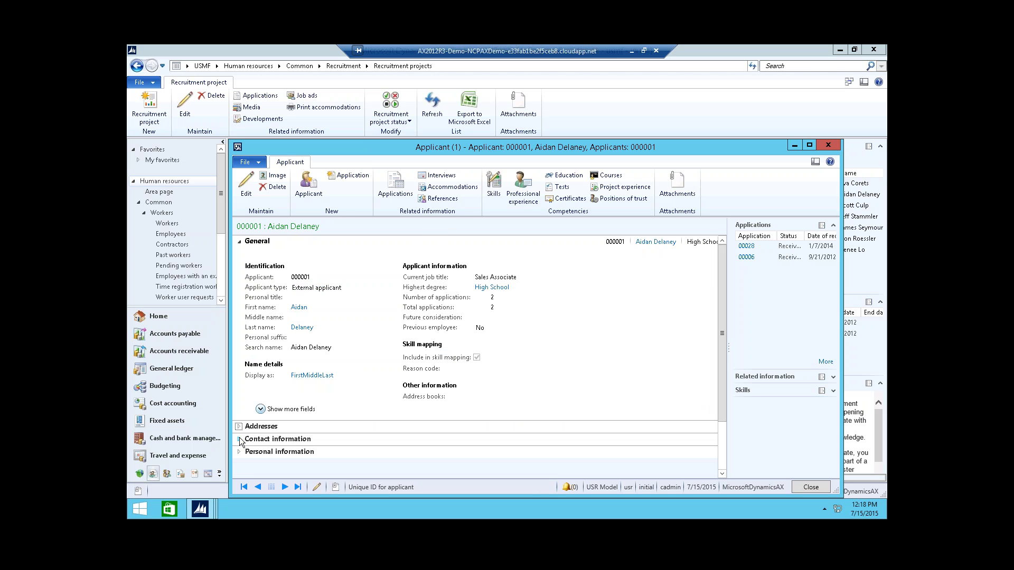
left_click(239, 438)
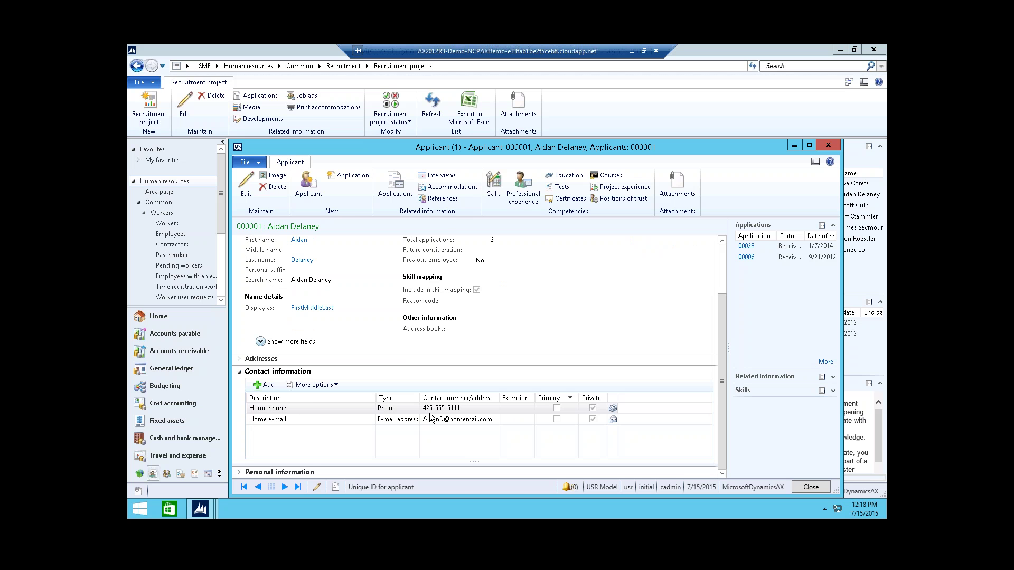
left_click(245, 371)
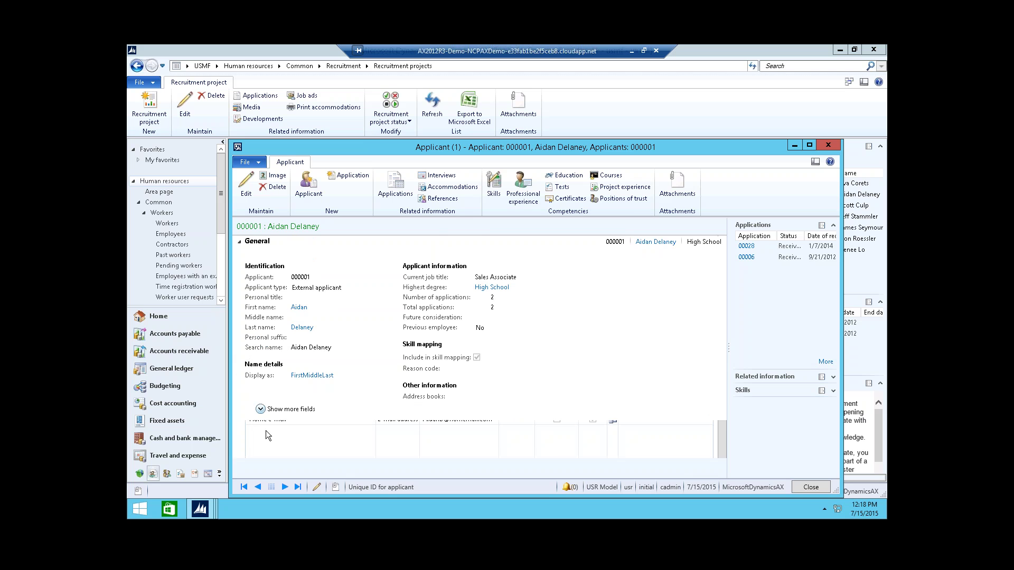
left_click(239, 451)
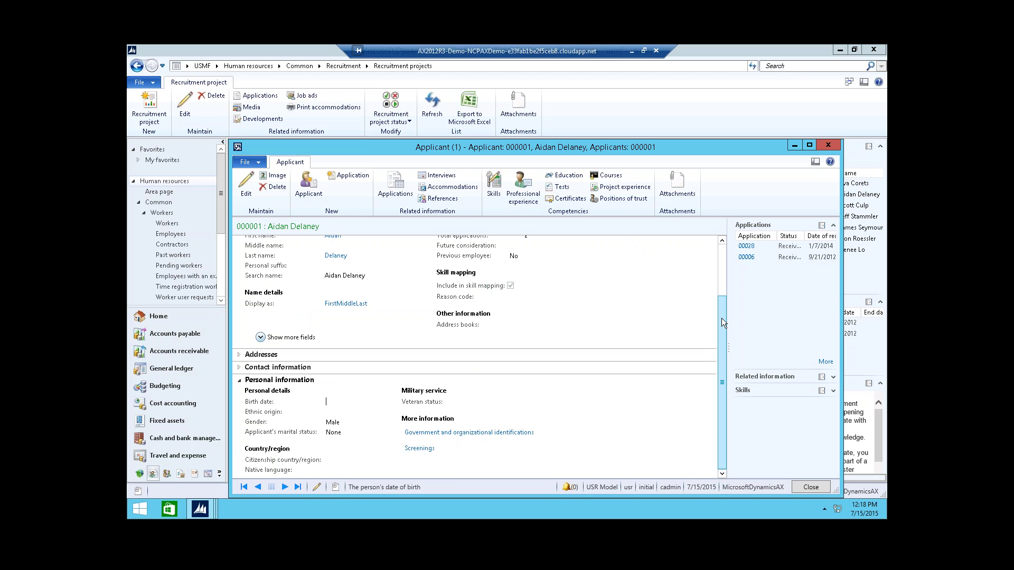
left_click_drag(721, 318, 722, 265)
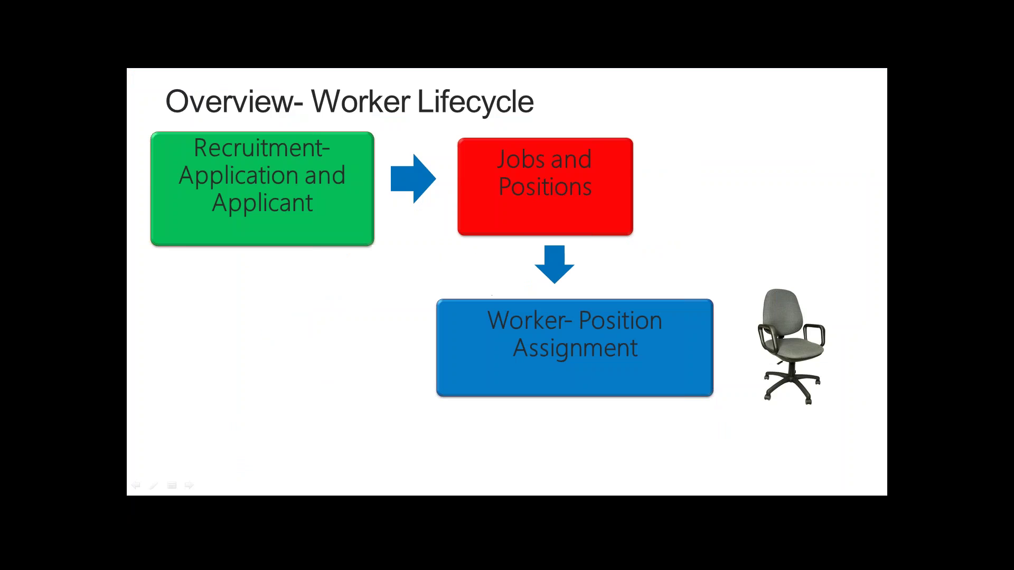
key("Right")
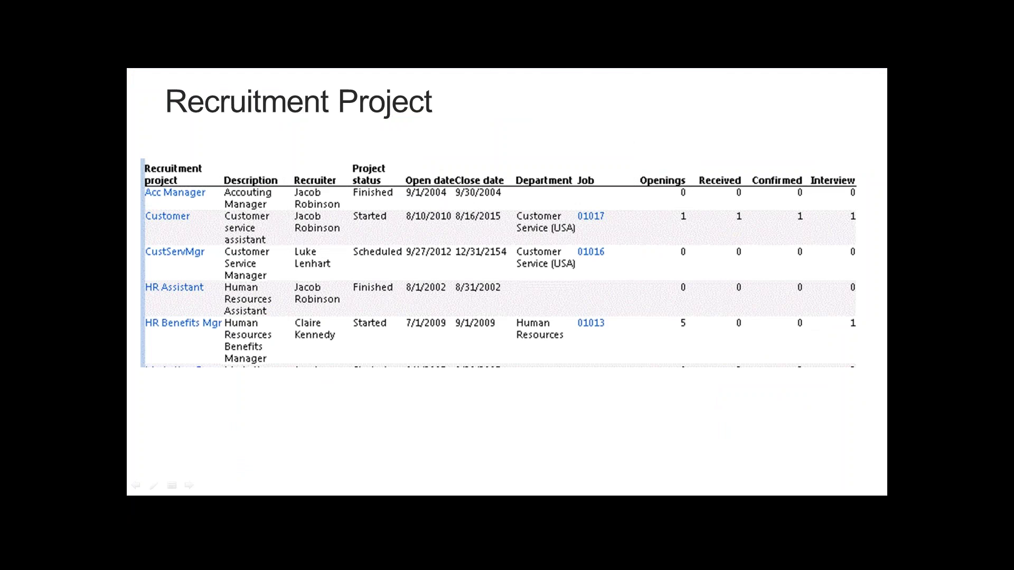
key("Right")
key("Right")
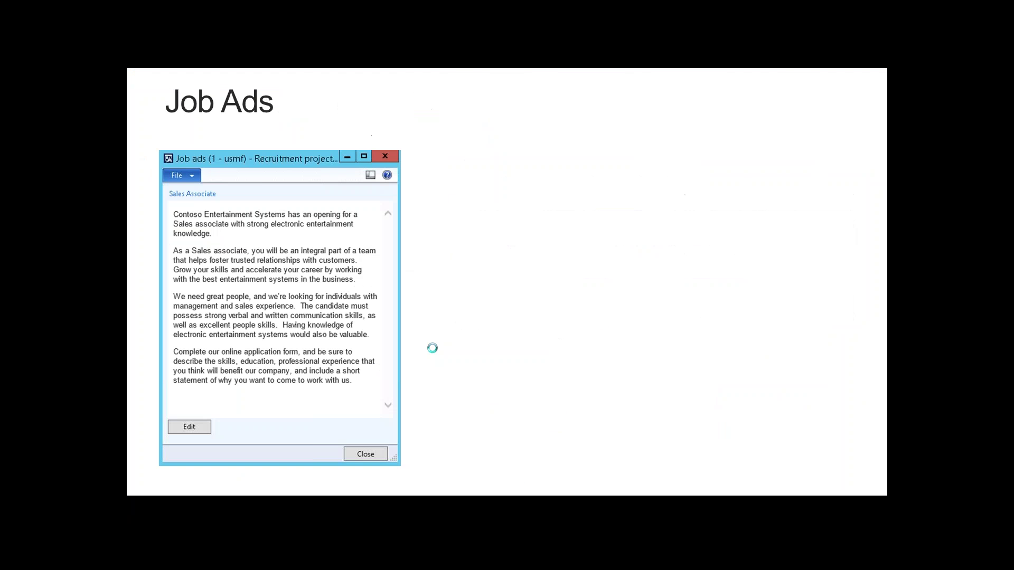
key("Right")
key("Right")
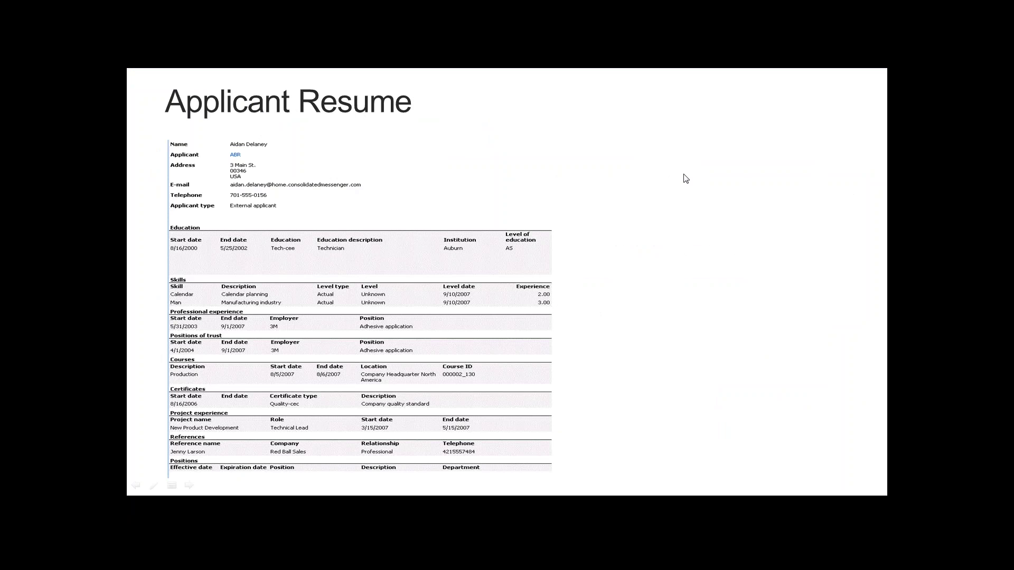
key("alt+Tab")
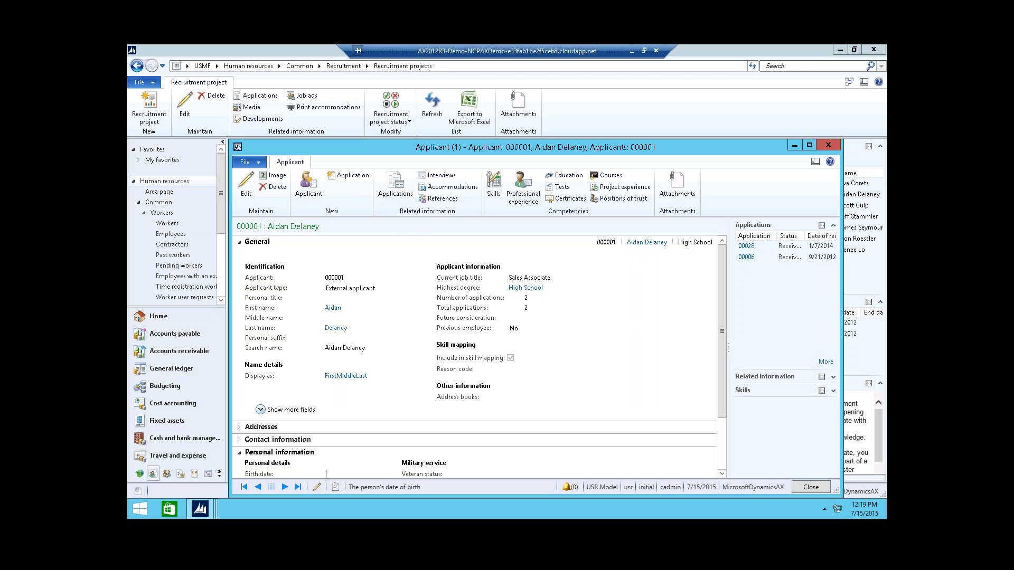
View the applicant's list of applications, and reopen the applicant details from the Sales Associate project's first received application
left_click(394, 195)
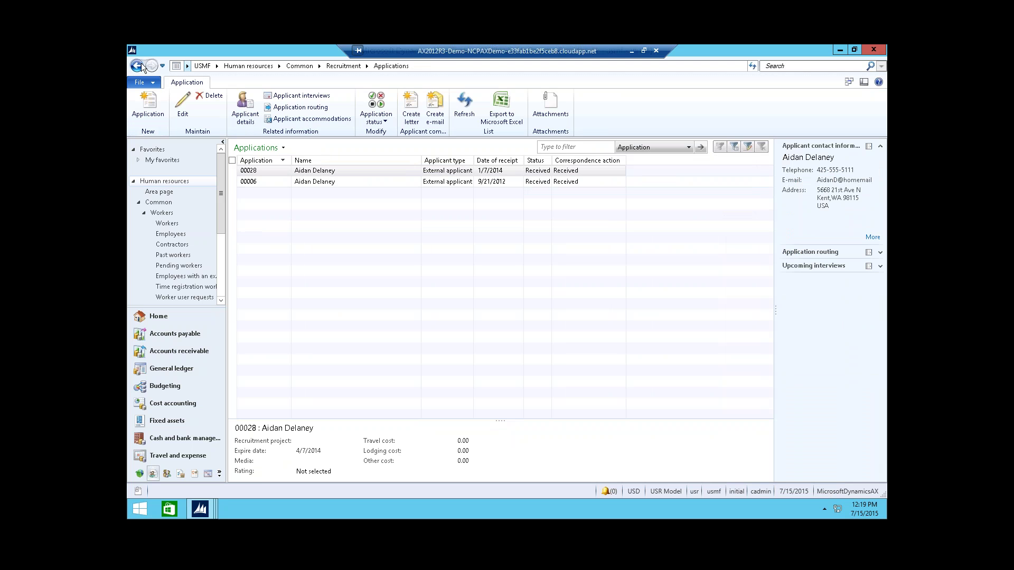
left_click(139, 66)
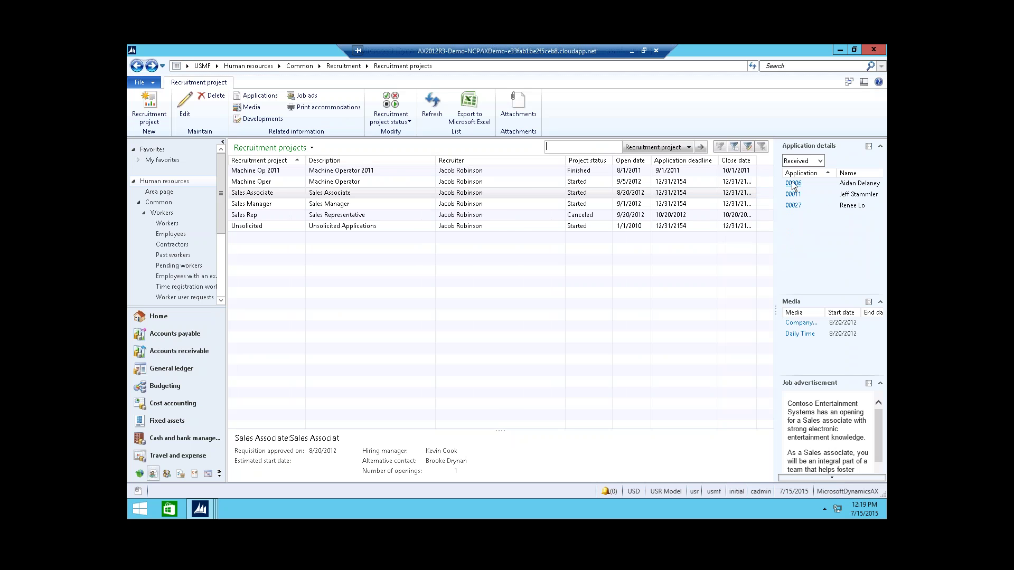
left_click(793, 183)
left_click(350, 196)
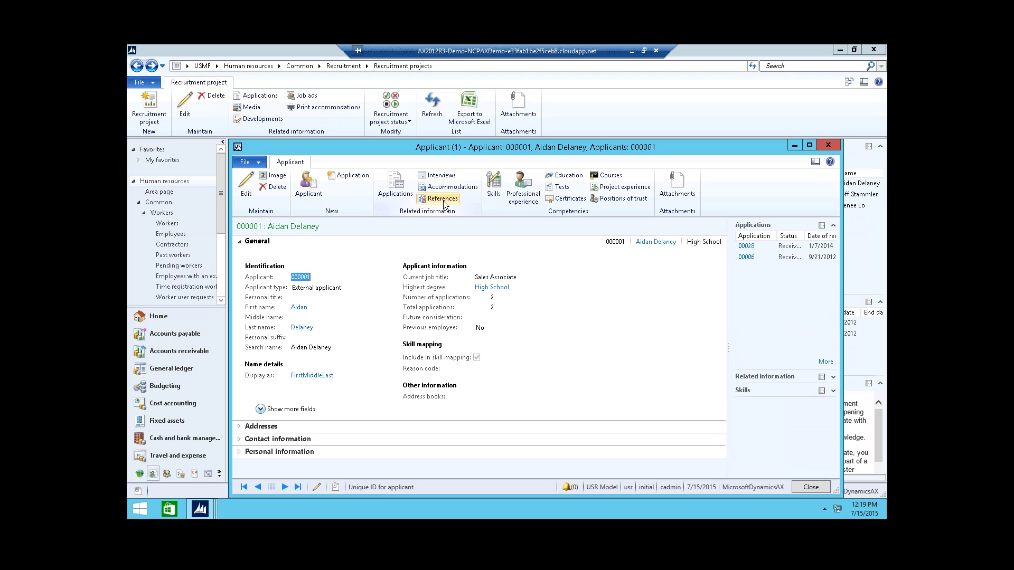
View the applicant's references form, and close it together with the applicant details and the application
left_click(443, 199)
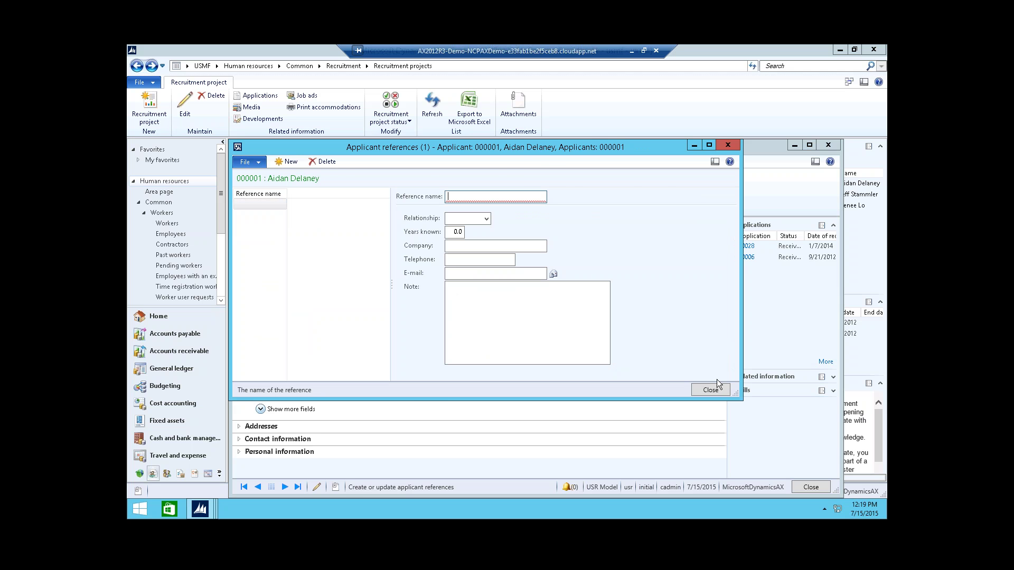
left_click(711, 388)
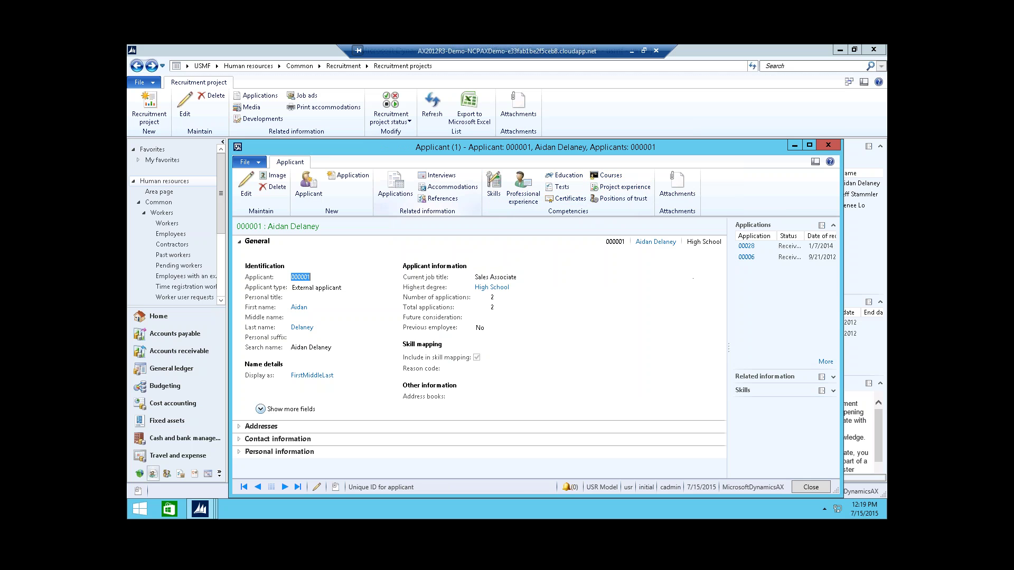
left_click(812, 489)
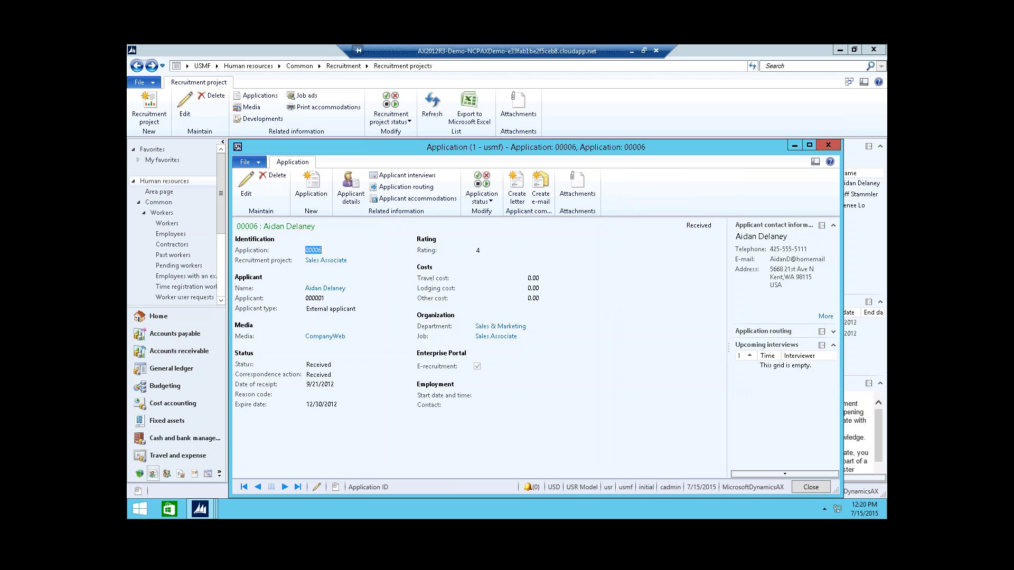
left_click(810, 487)
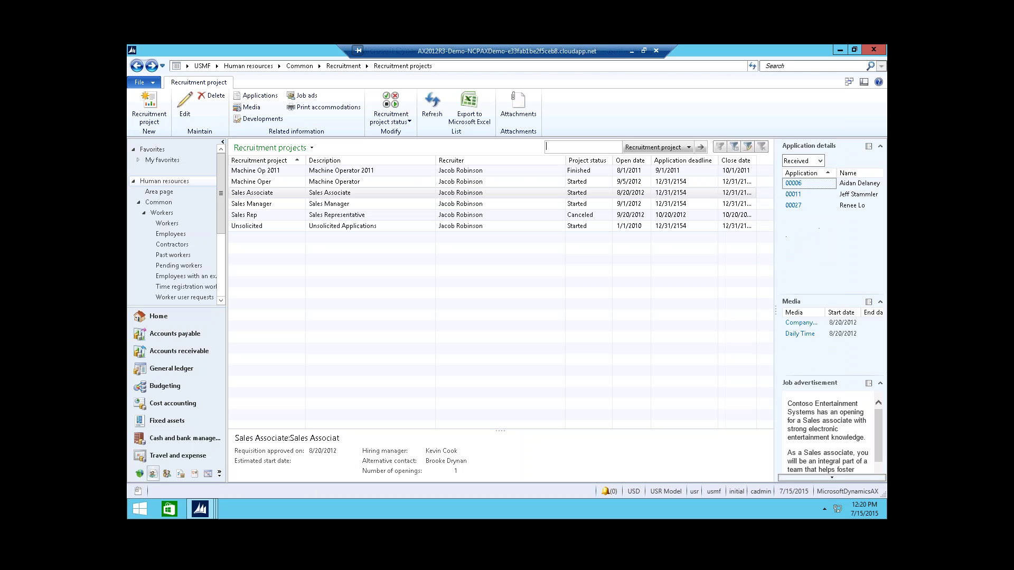
Open the recruitment projects list from the Human resources area page and return to the area page
left_click(168, 192)
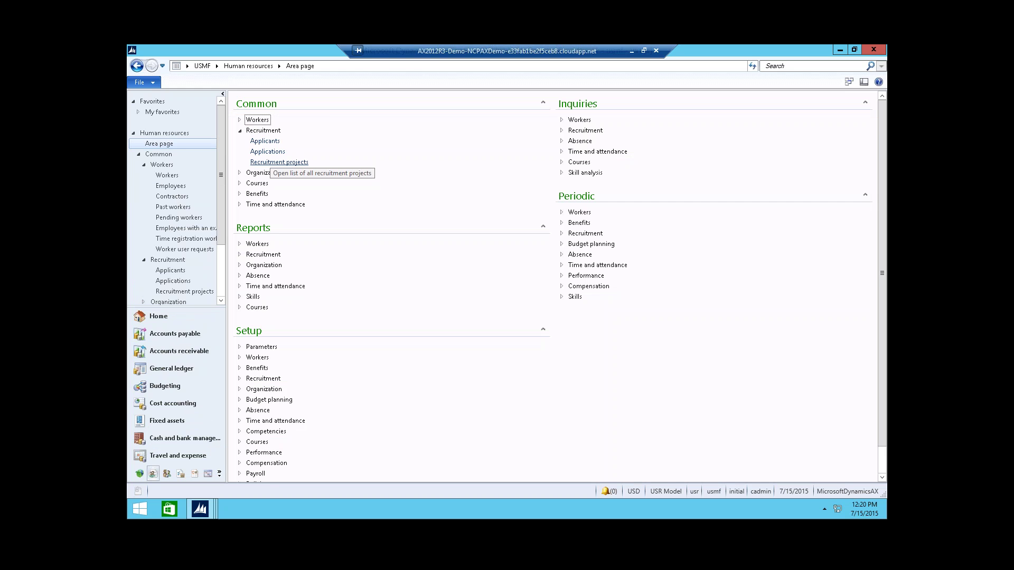
left_click(279, 162)
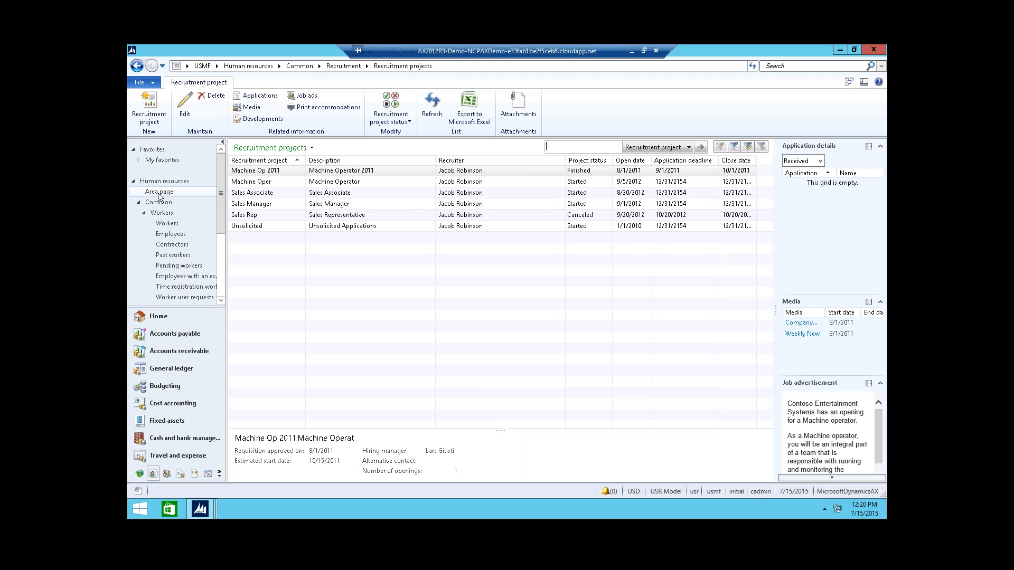
key("ctrl+F1")
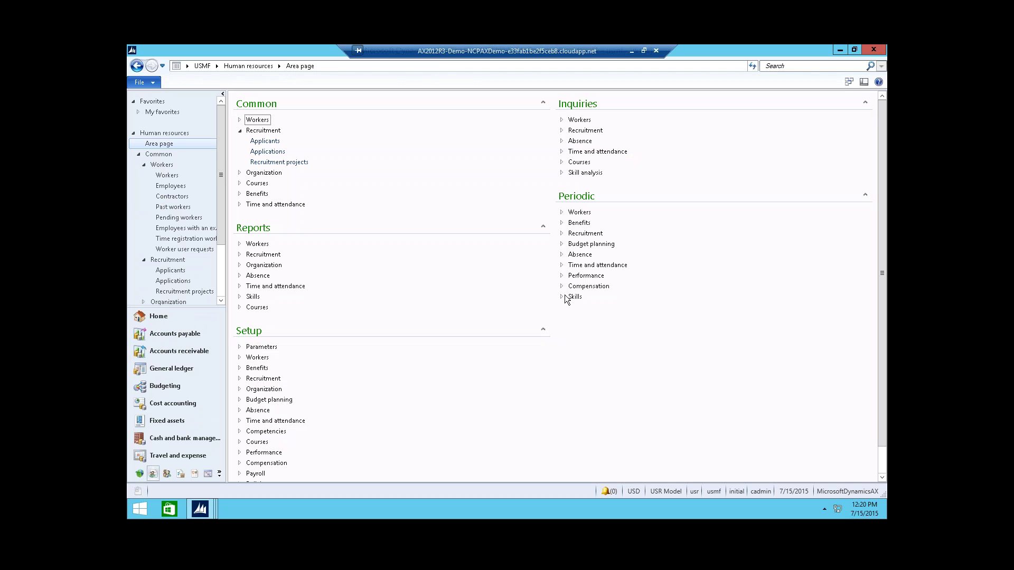
Open the skill mapping profiles under the periodic Skills tasks and view the results of the Sales profile
left_click(565, 298)
left_click(597, 318)
left_click(589, 320)
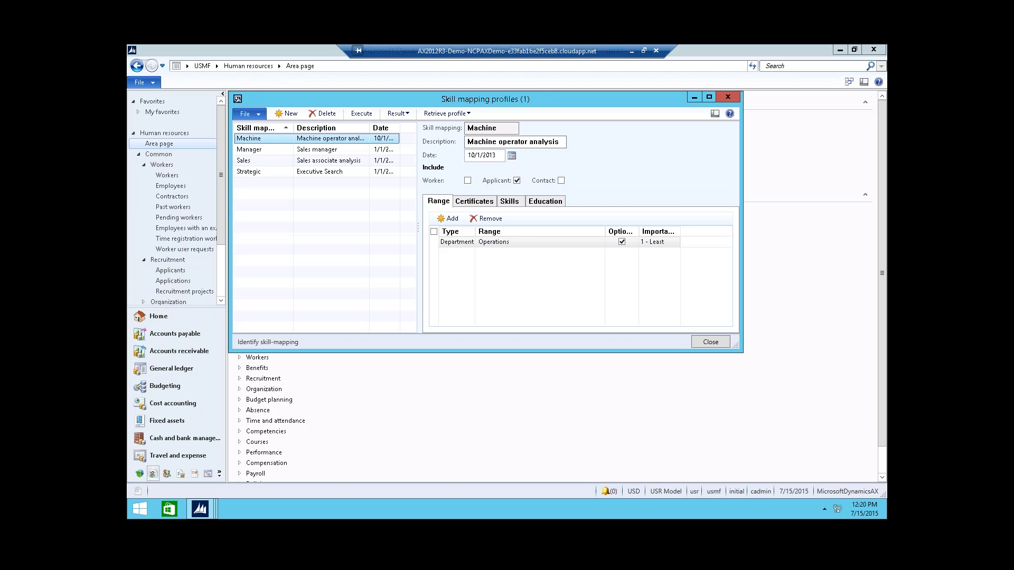
left_click(270, 160)
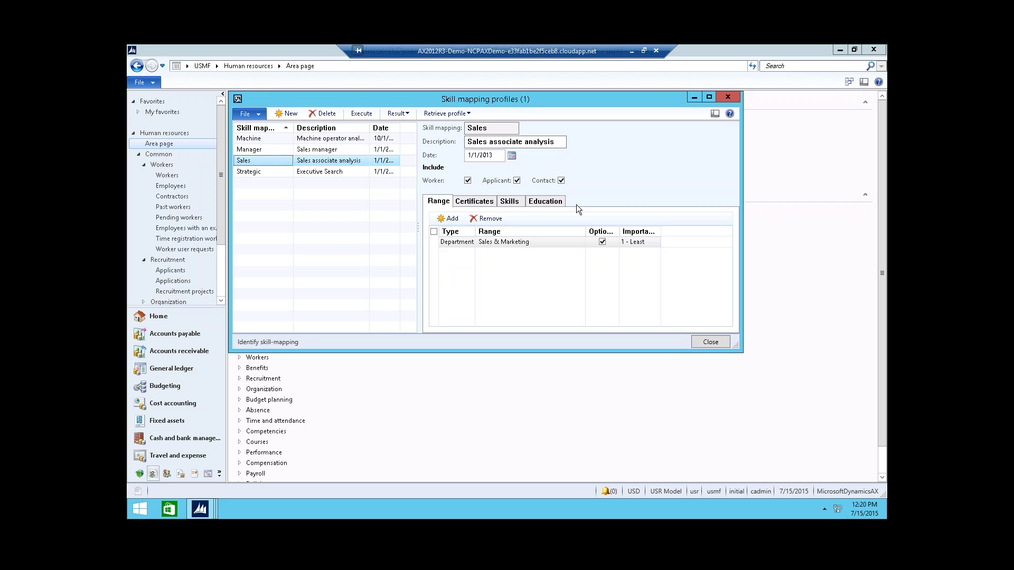
left_click(395, 114)
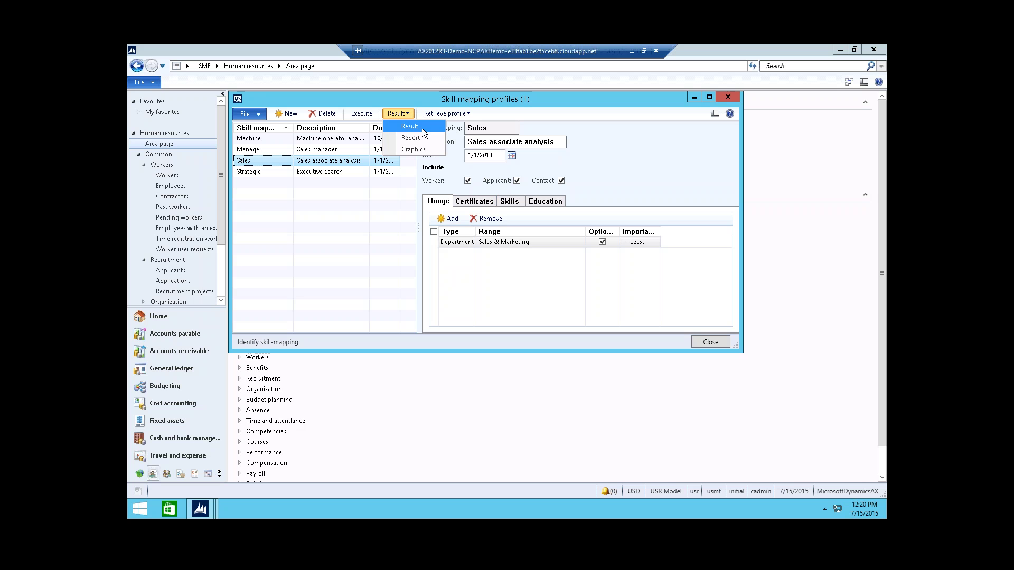
left_click(410, 127)
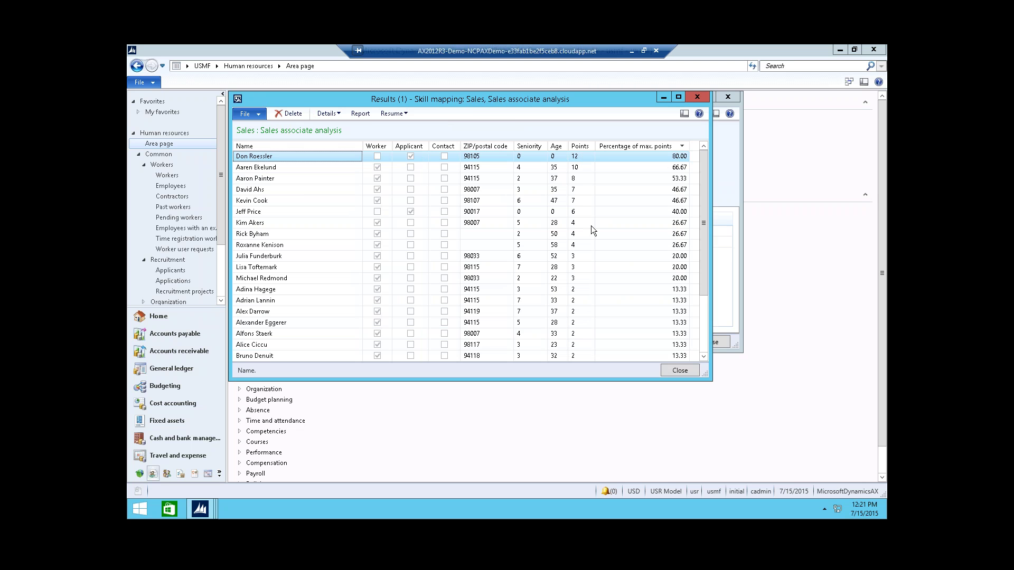
Preview the skill mapping report for the first person in the results, and close the report, results and profiles
left_click(338, 115)
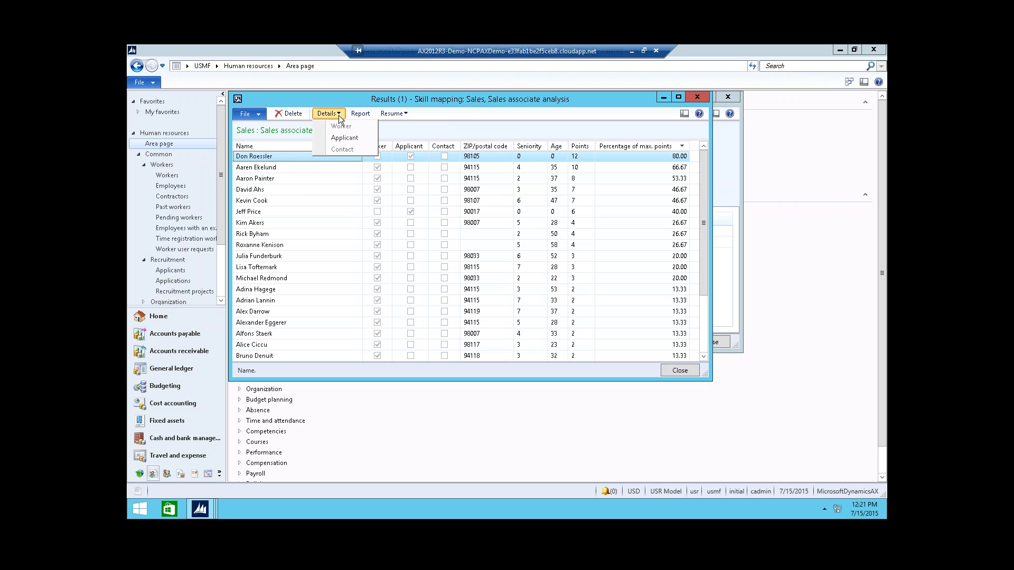
left_click(391, 114)
left_click(366, 117)
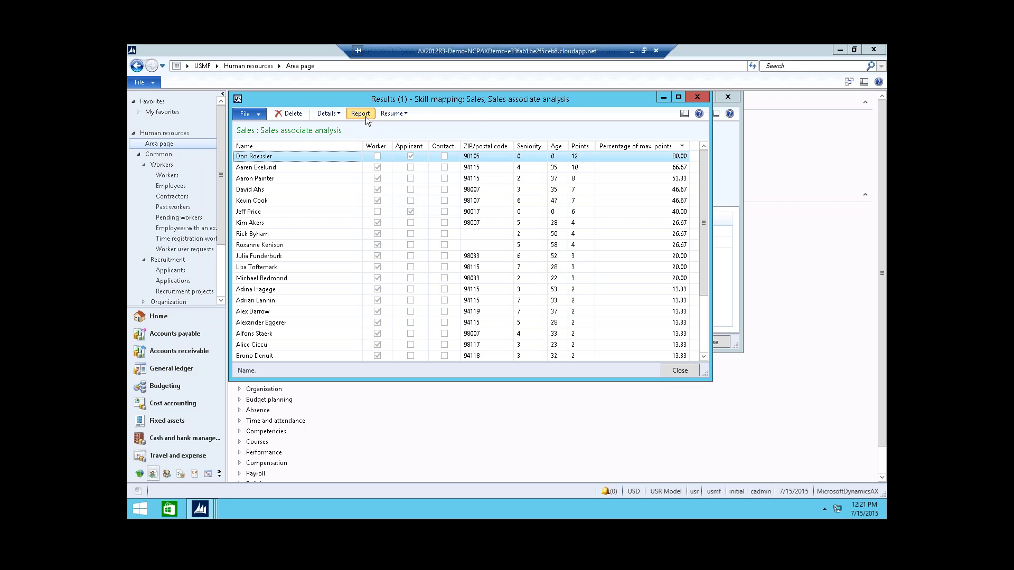
left_click(360, 114)
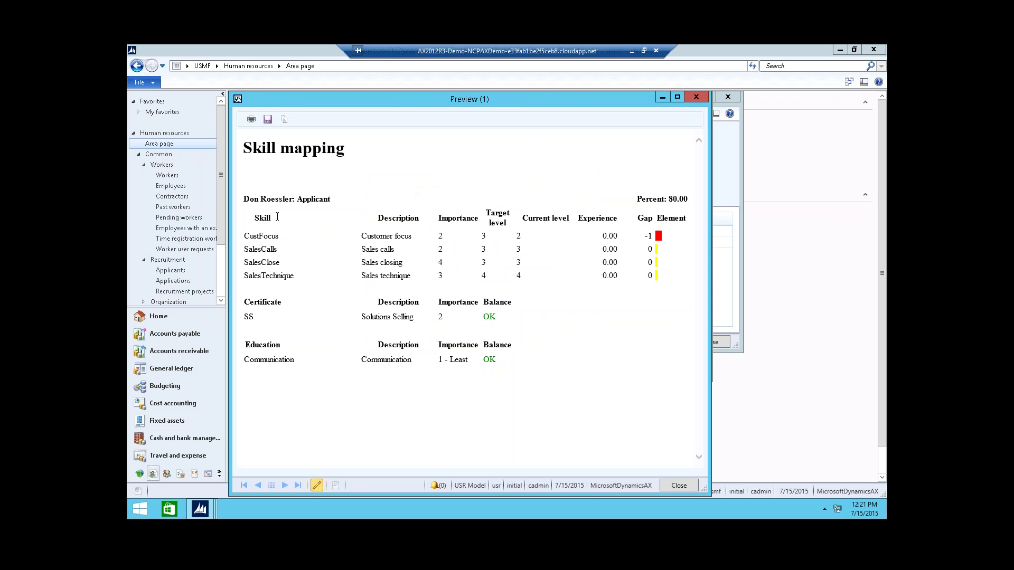
left_click(706, 97)
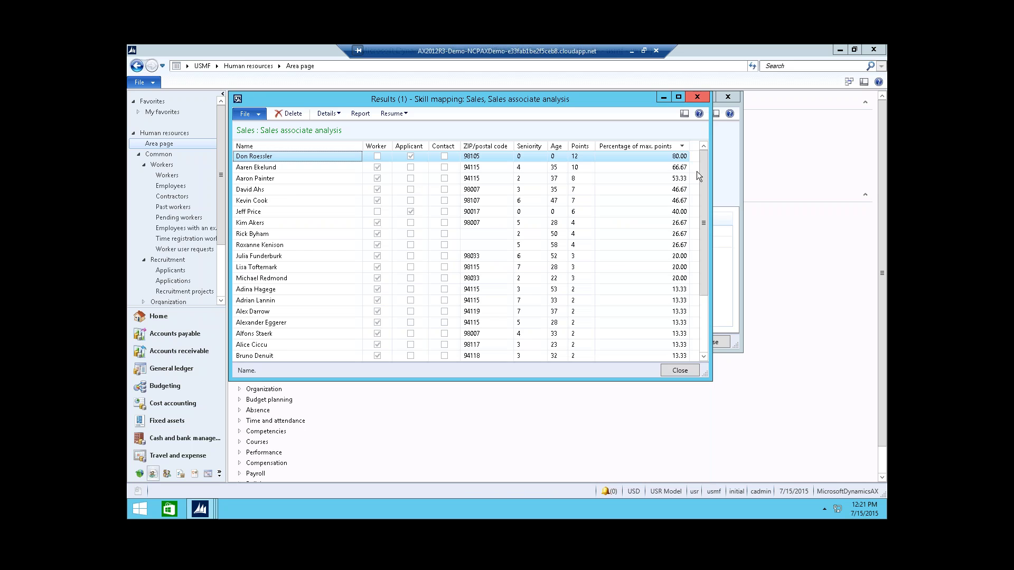
left_click(669, 375)
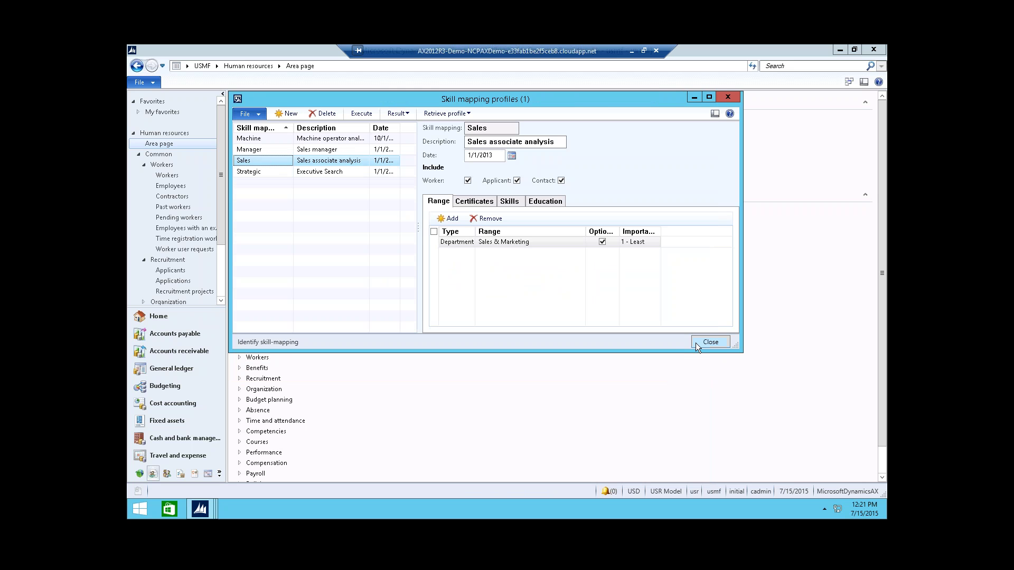
left_click(697, 344)
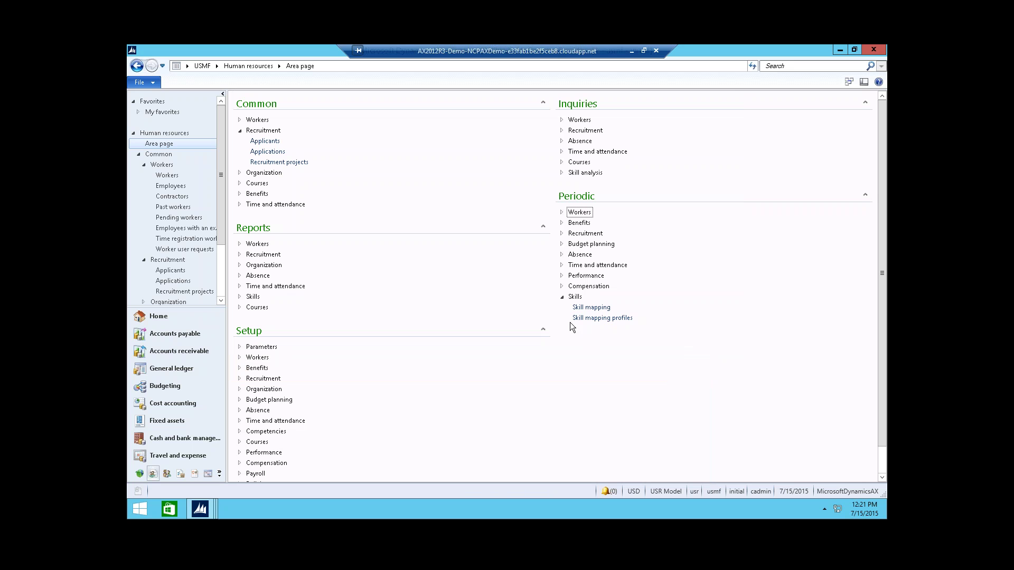
Show all applications for the Sales Associate recruitment project and open the top skill-mapping applicant's application
left_click(275, 163)
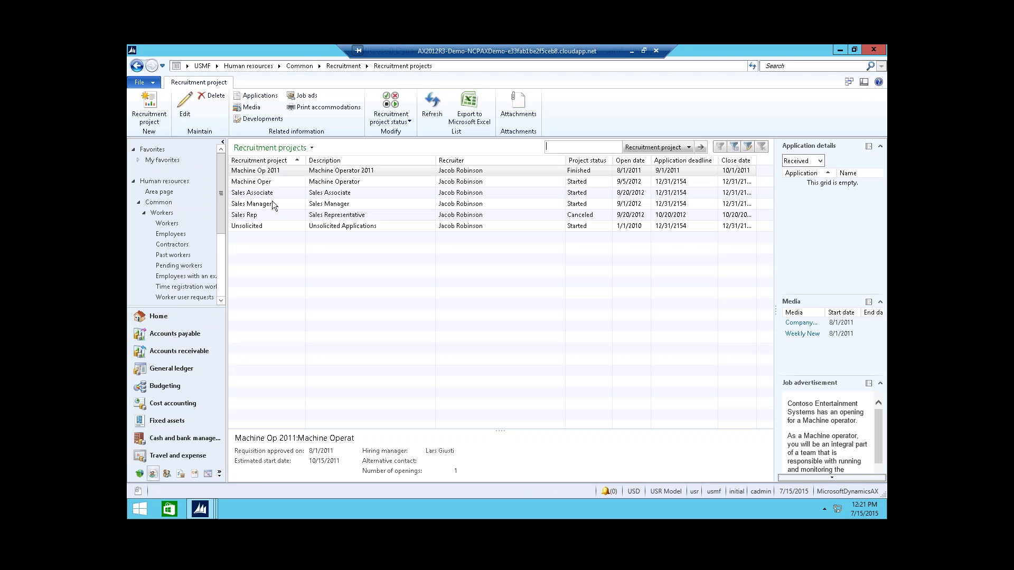
left_click(273, 196)
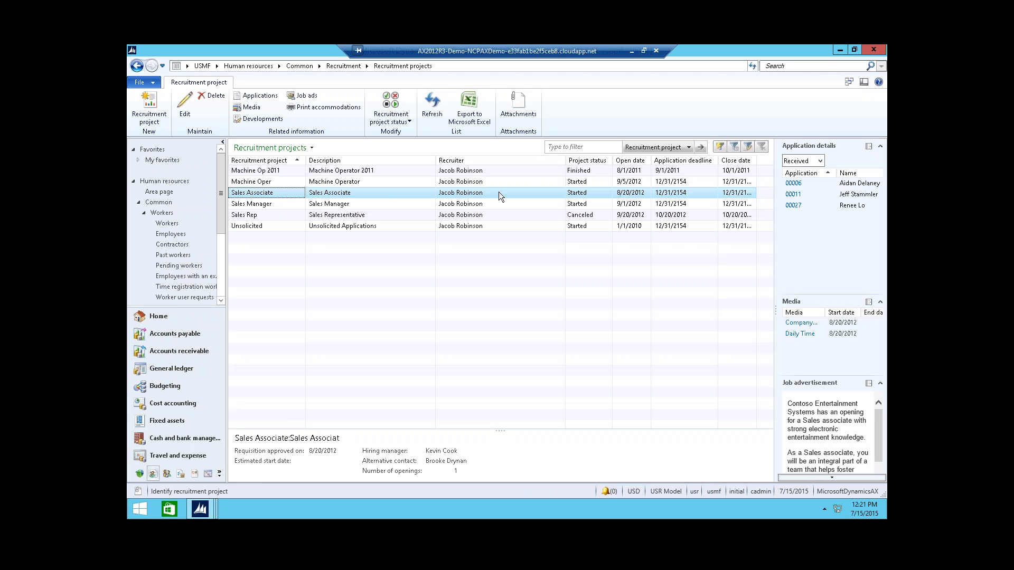
left_click(811, 162)
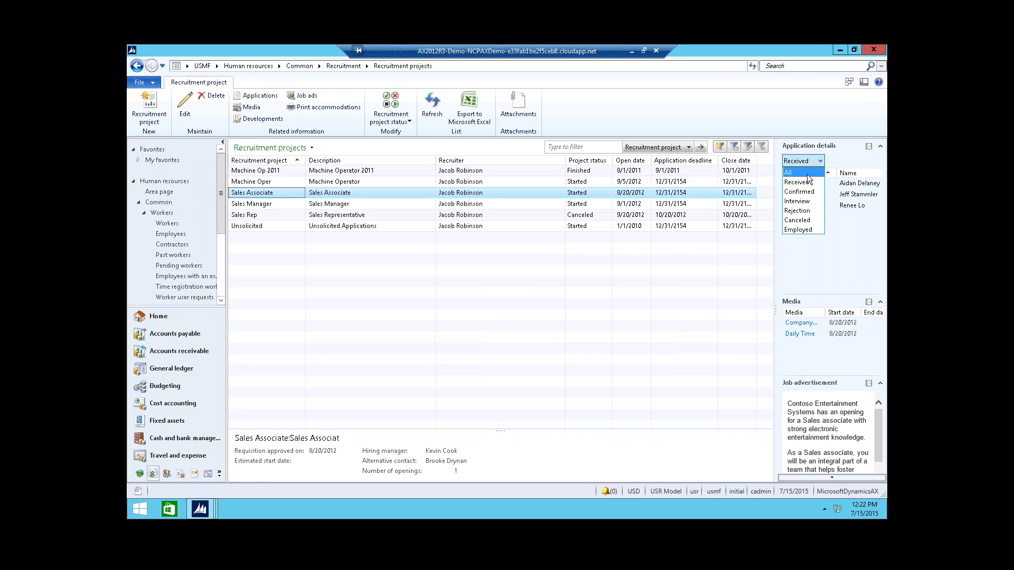
left_click(807, 174)
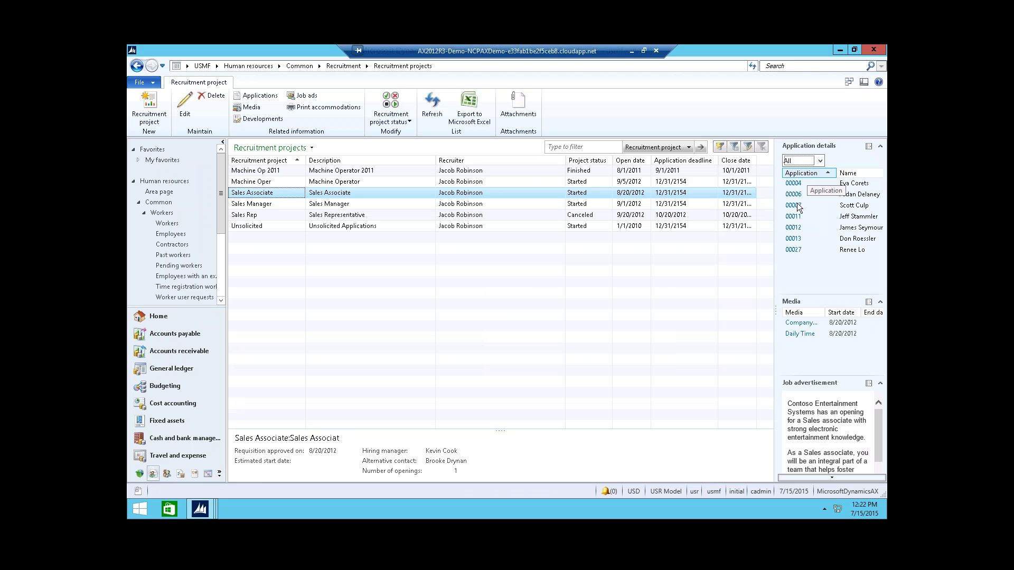
left_click(791, 243)
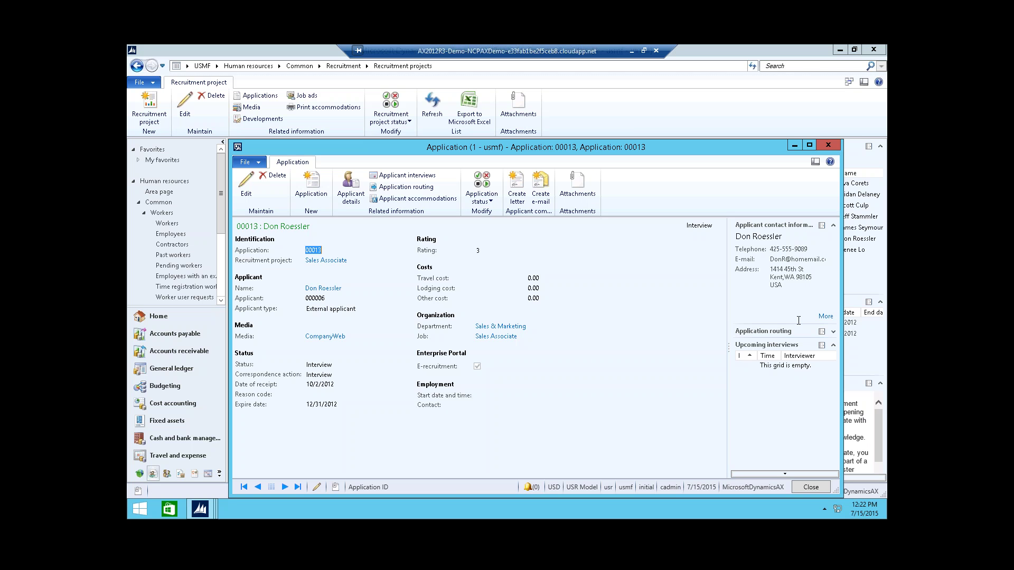
Show the application routing for the open application, review its available application statuses, and close the application
left_click(833, 332)
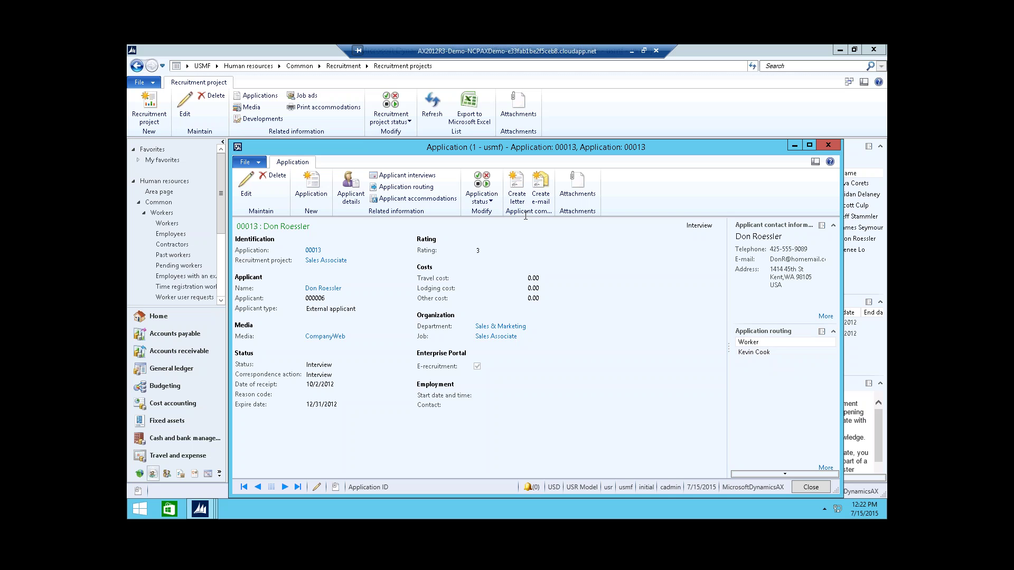
left_click(481, 192)
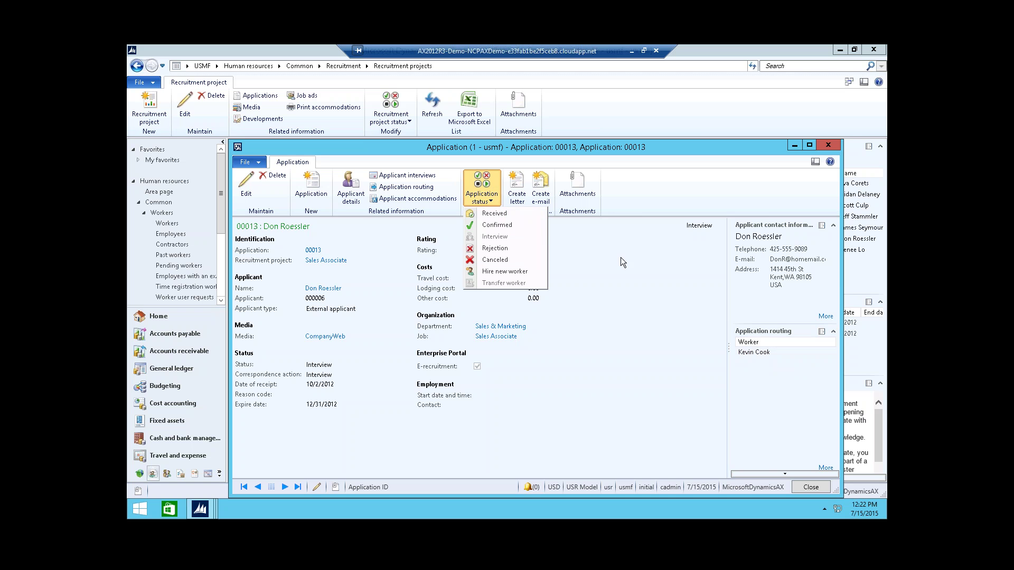
key("Escape")
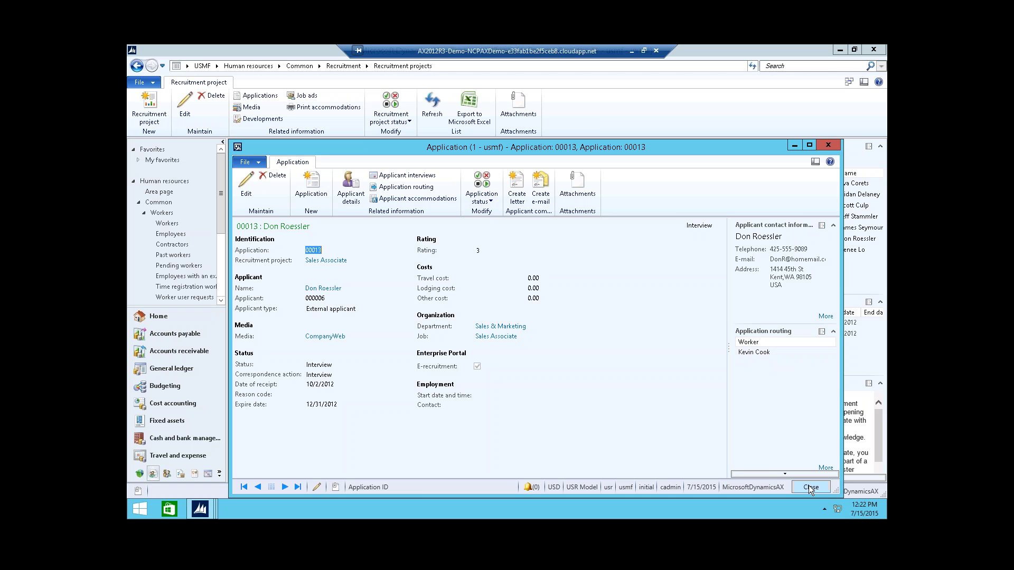
left_click(809, 488)
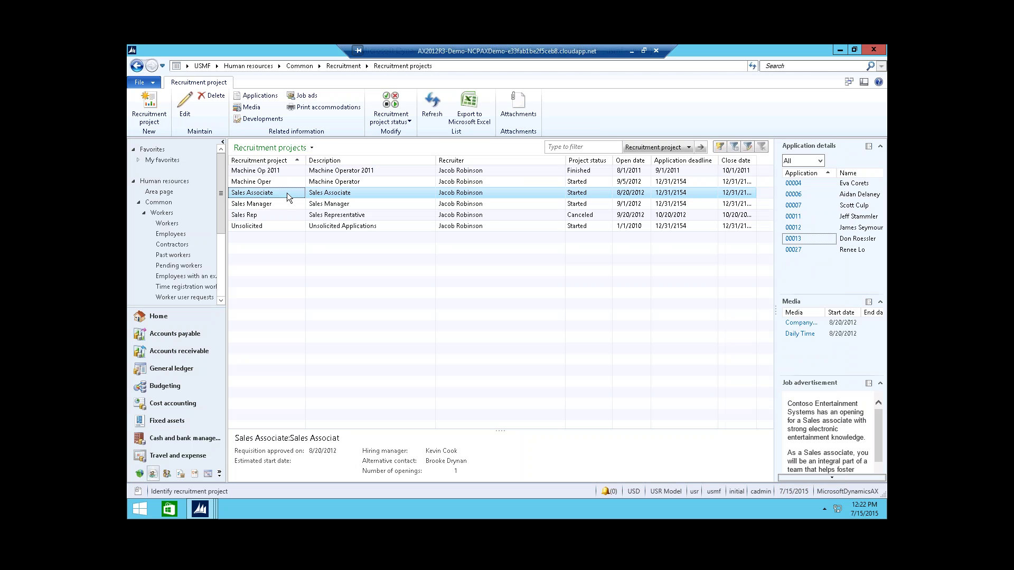
Review the status options for the Sales Associate recruitment project from the list and from its detail record, without changing the status
left_click(401, 122)
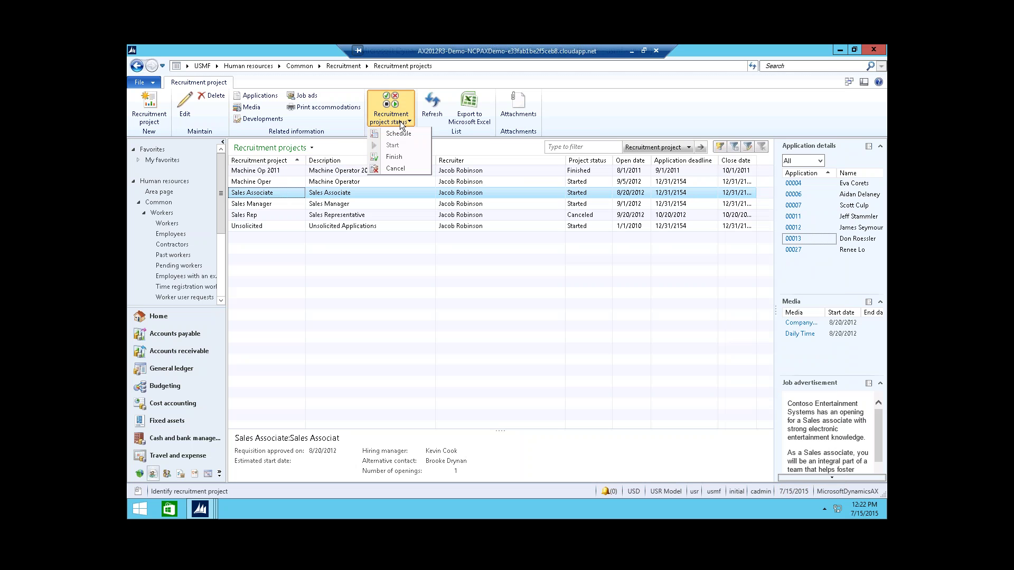
key("Escape")
left_click(336, 194)
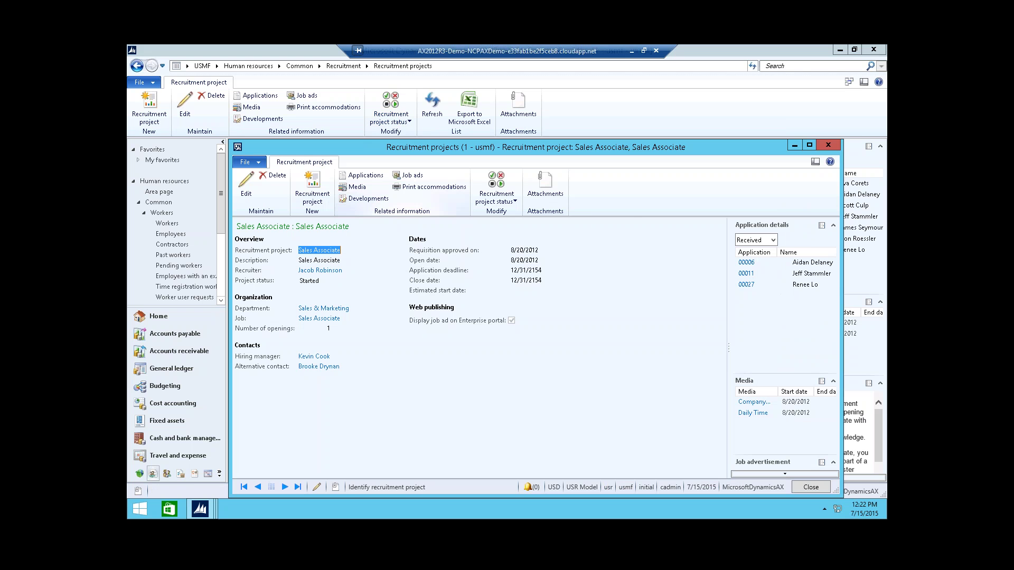
left_click(508, 194)
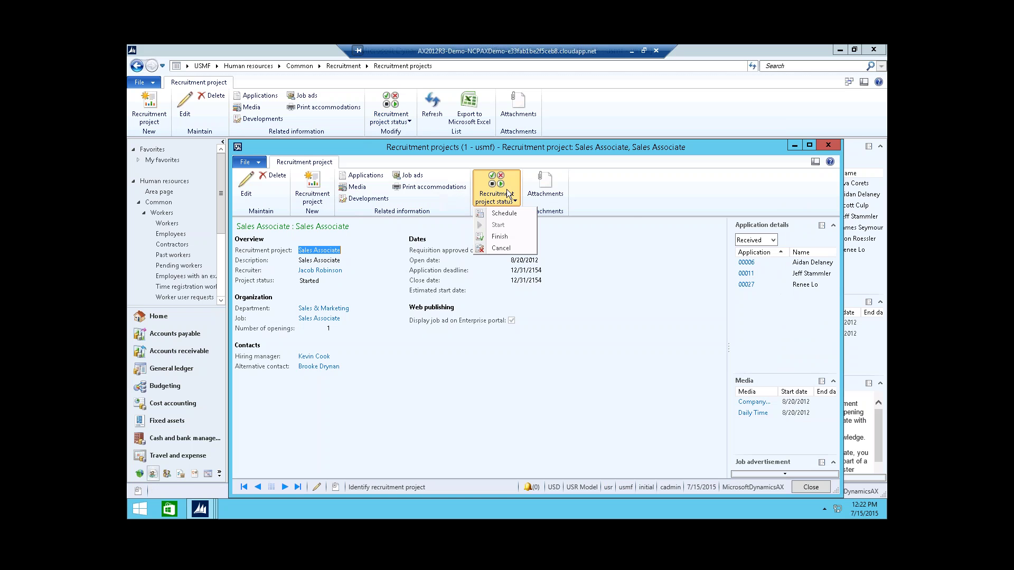
left_click(630, 214)
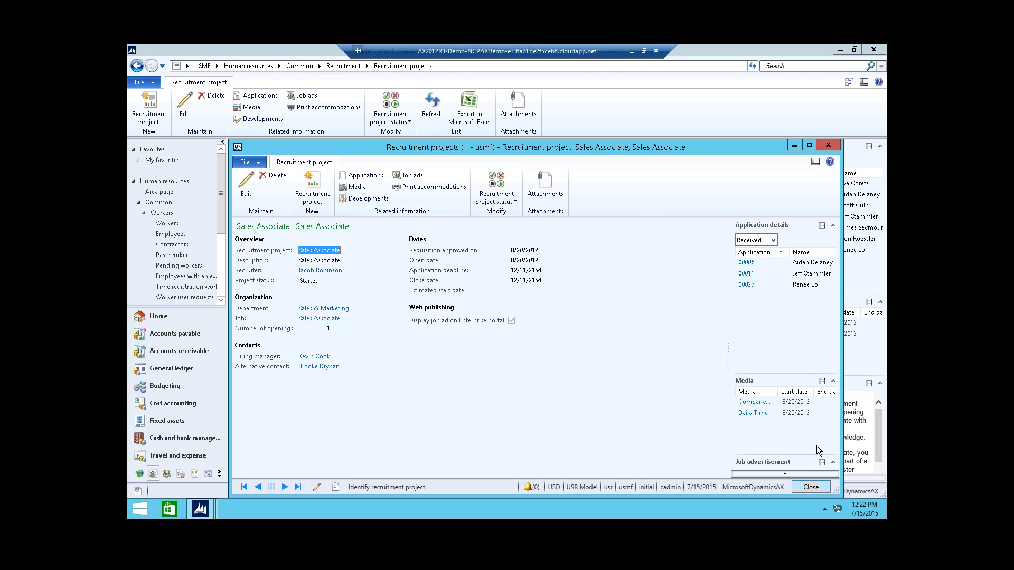
Show all applications in the Sales Associate project record and reopen the top skill-mapping applicant's application
left_click(777, 239)
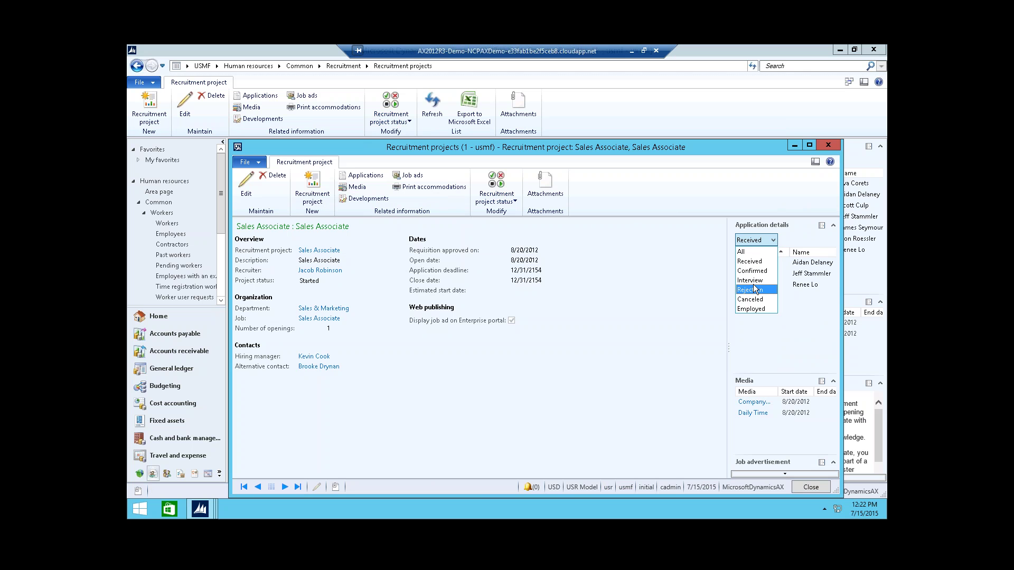
left_click(754, 252)
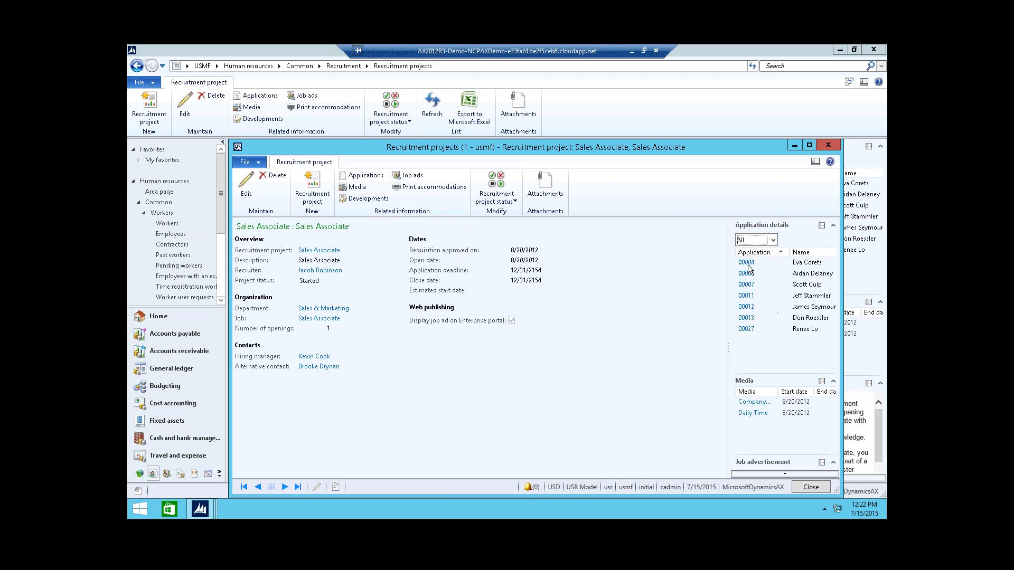
left_click(747, 317)
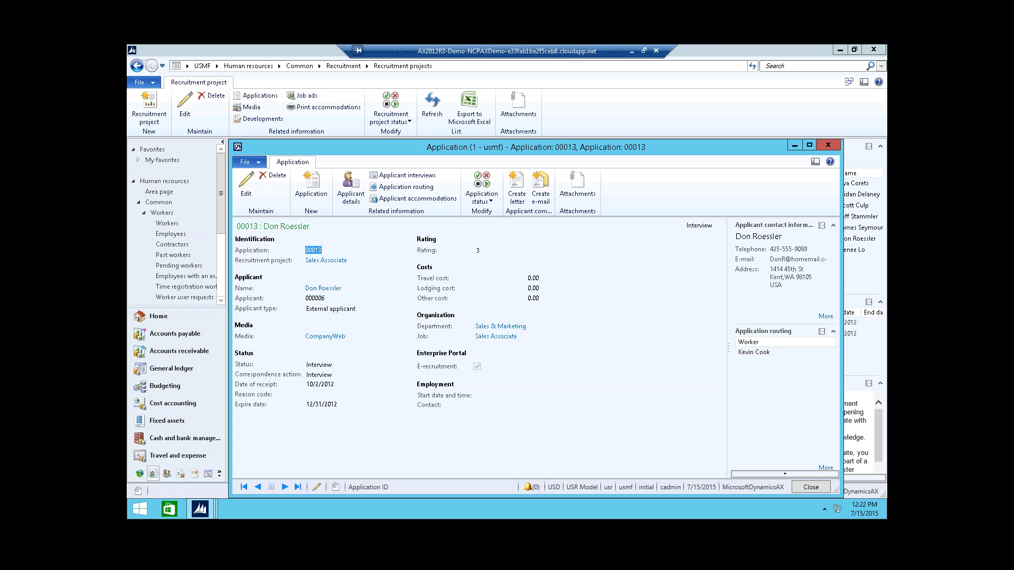
View the Hire new worker form and its worker types, keeping Employee, and close the form, application and recruitment project without hiring
left_click(480, 203)
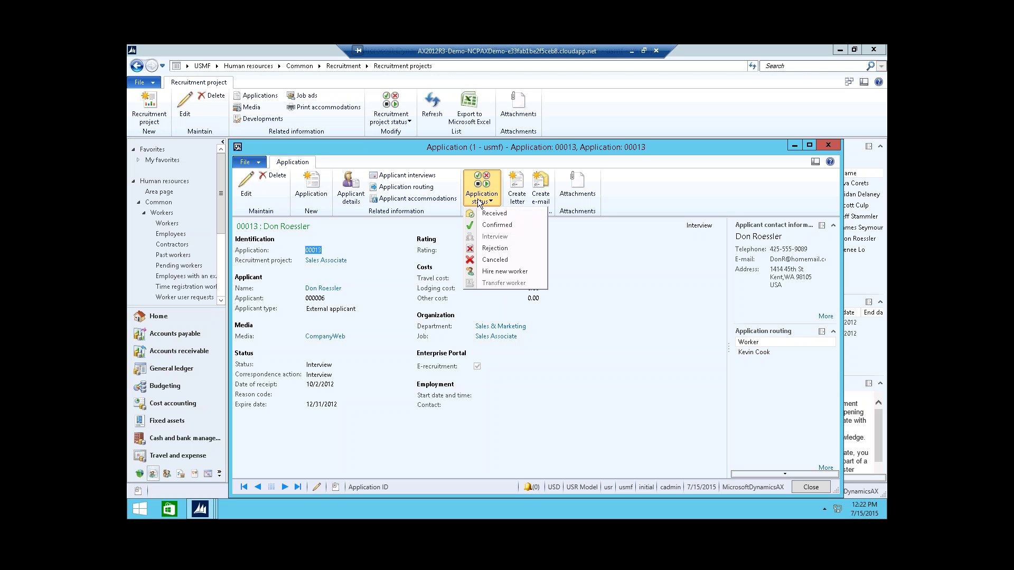
left_click(491, 273)
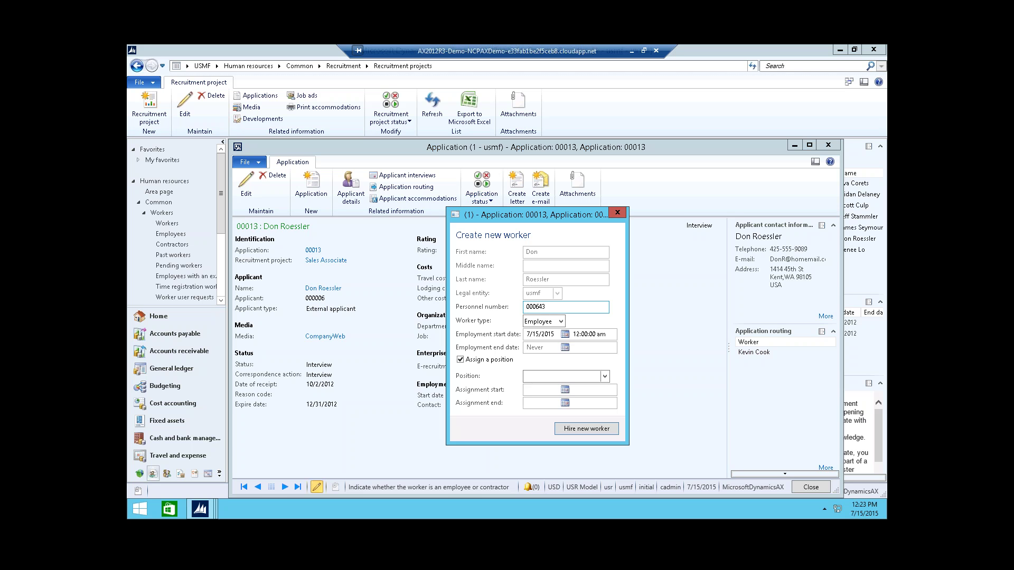
left_click(543, 321)
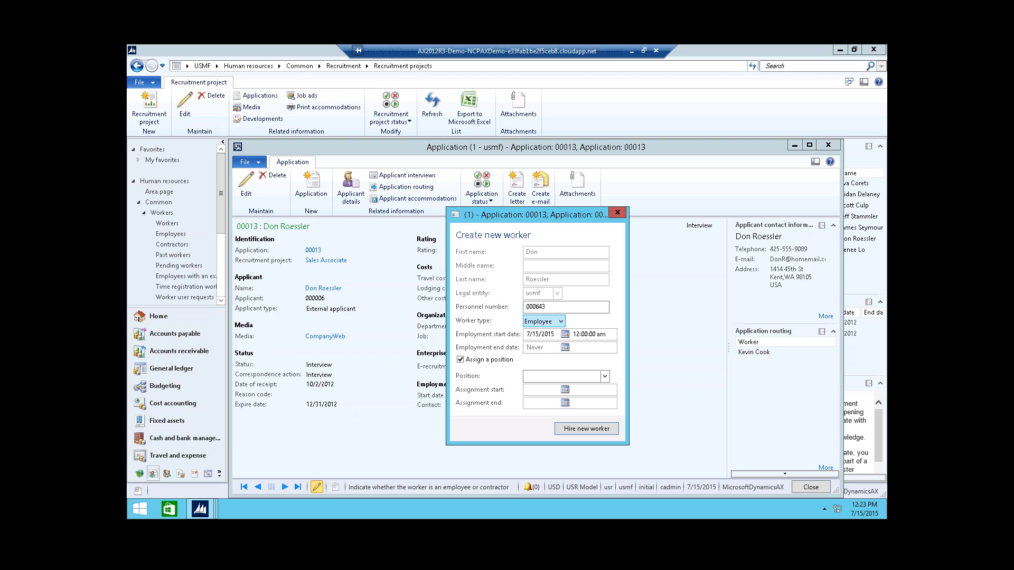
key("alt+Down")
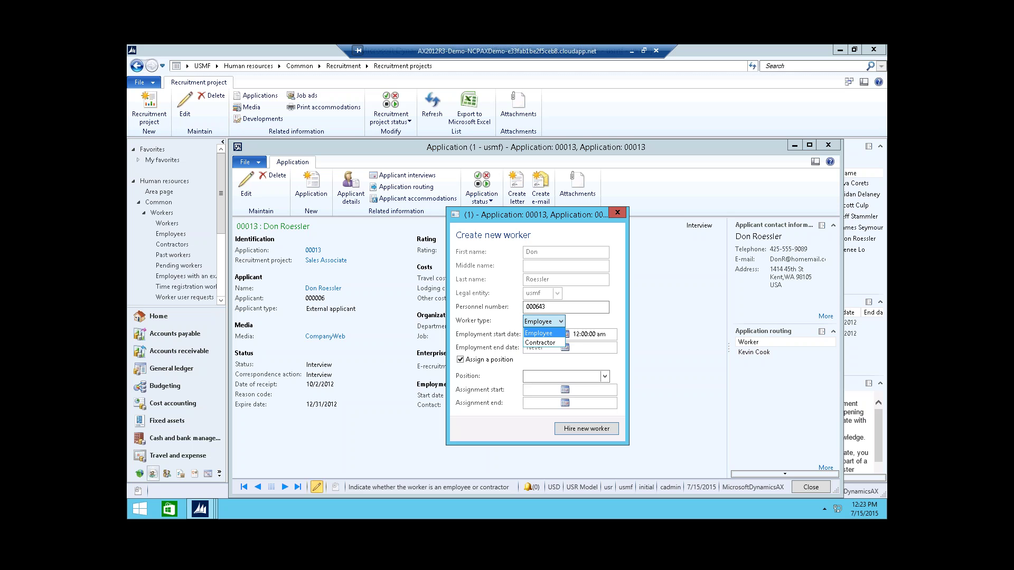
key("Return")
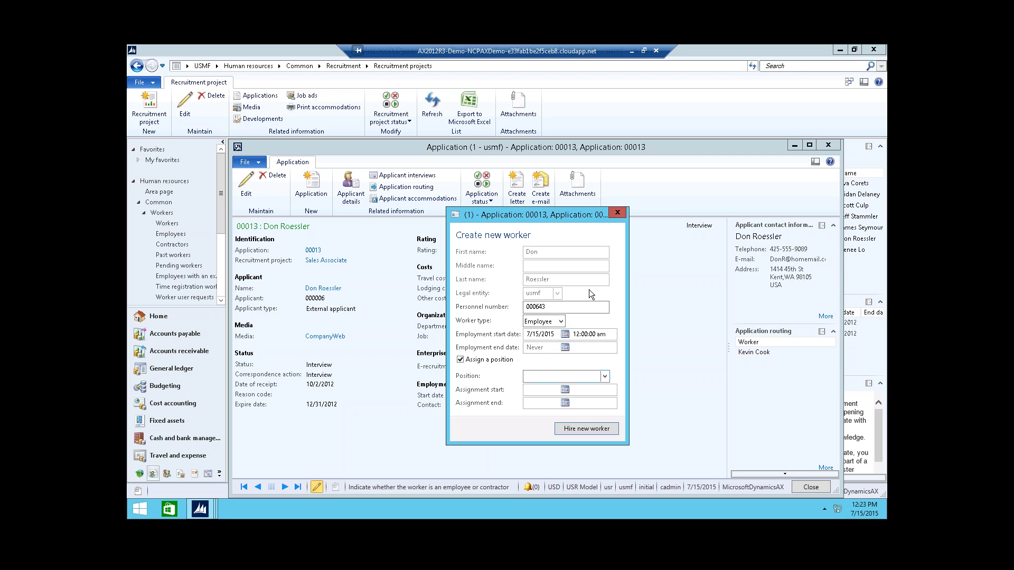
left_click(617, 214)
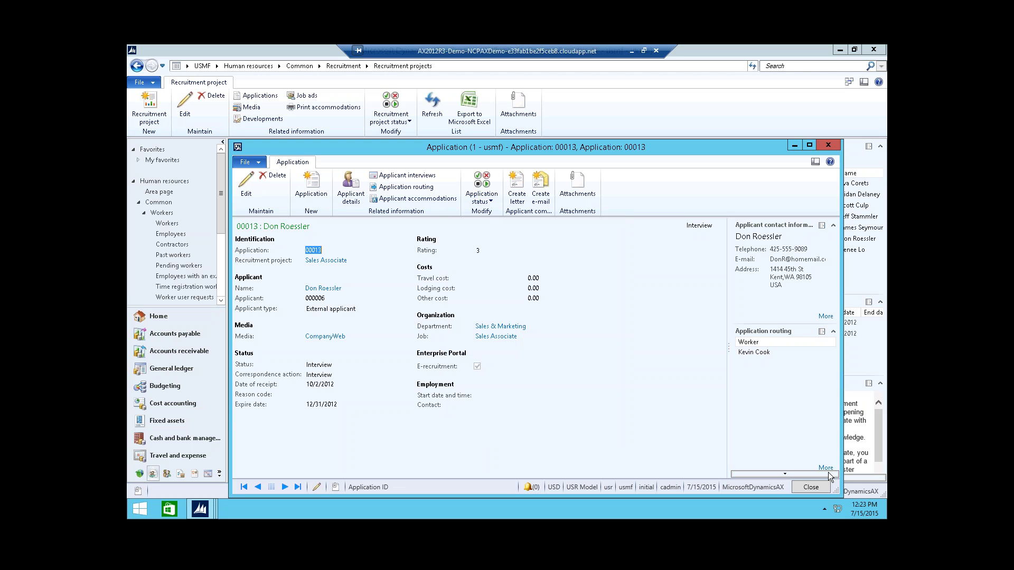
left_click(812, 488)
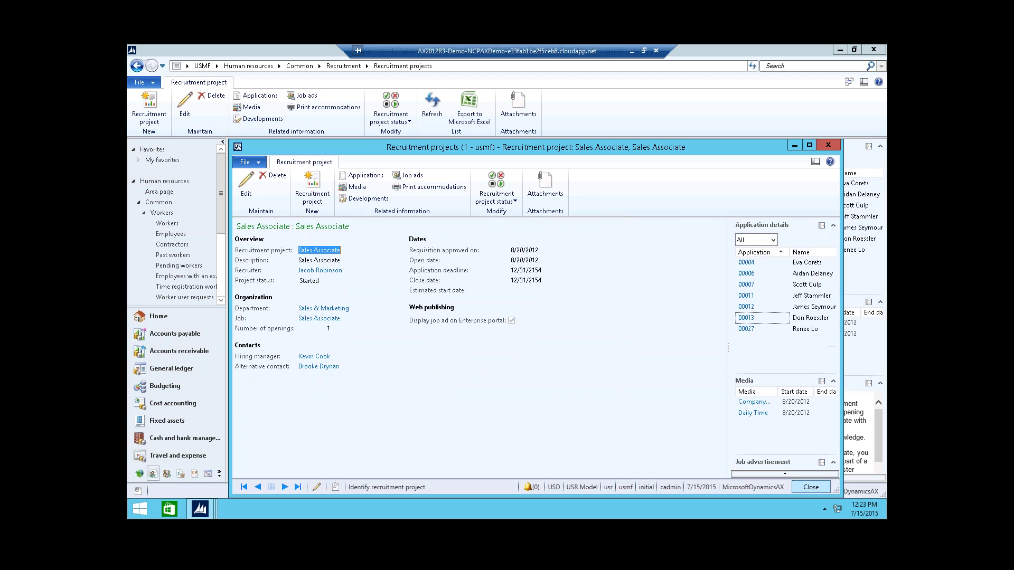
left_click(811, 487)
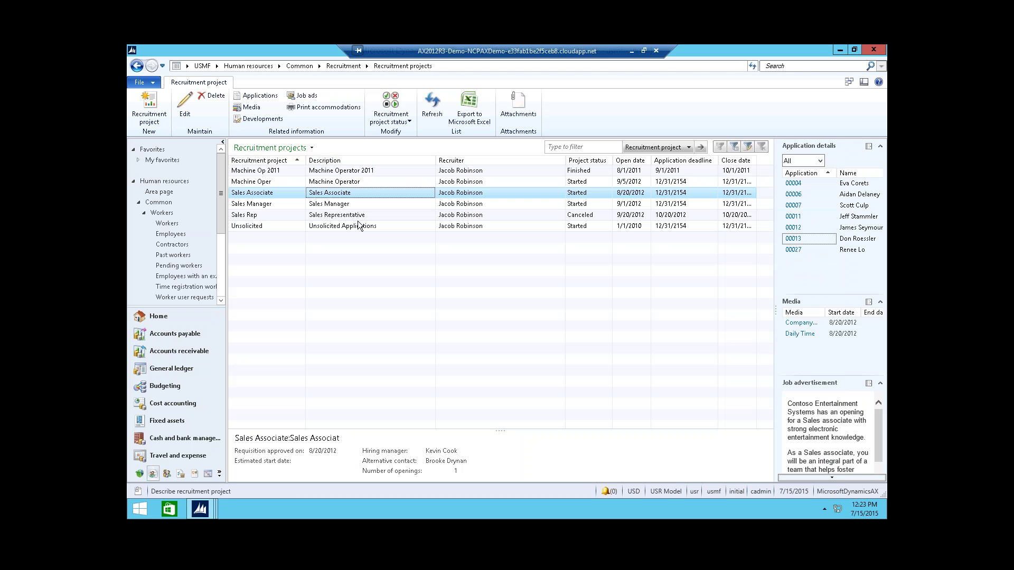
View the Jobs list under Organization from the Human resources area page and return to the area page
left_click(145, 193)
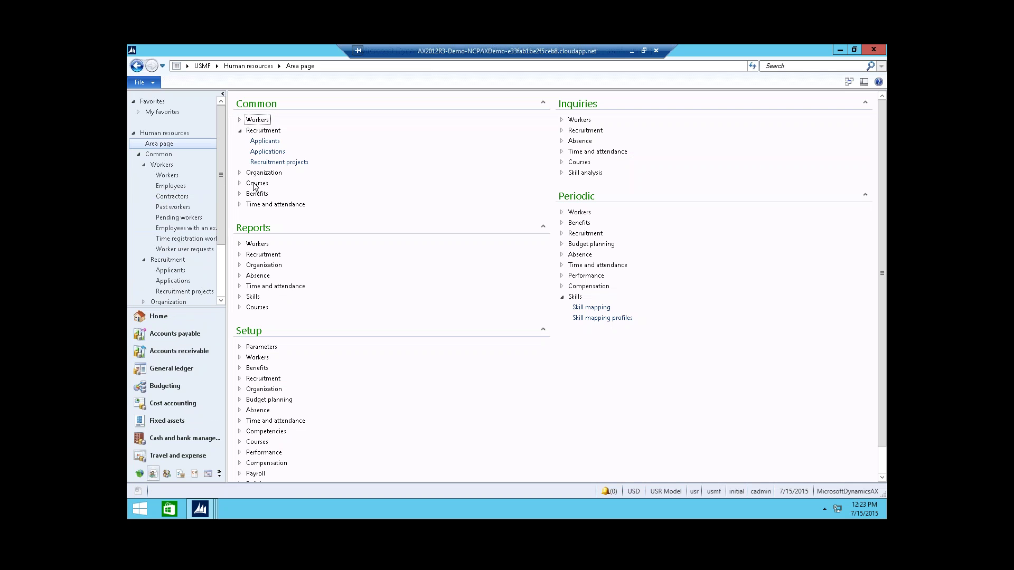
left_click(255, 174)
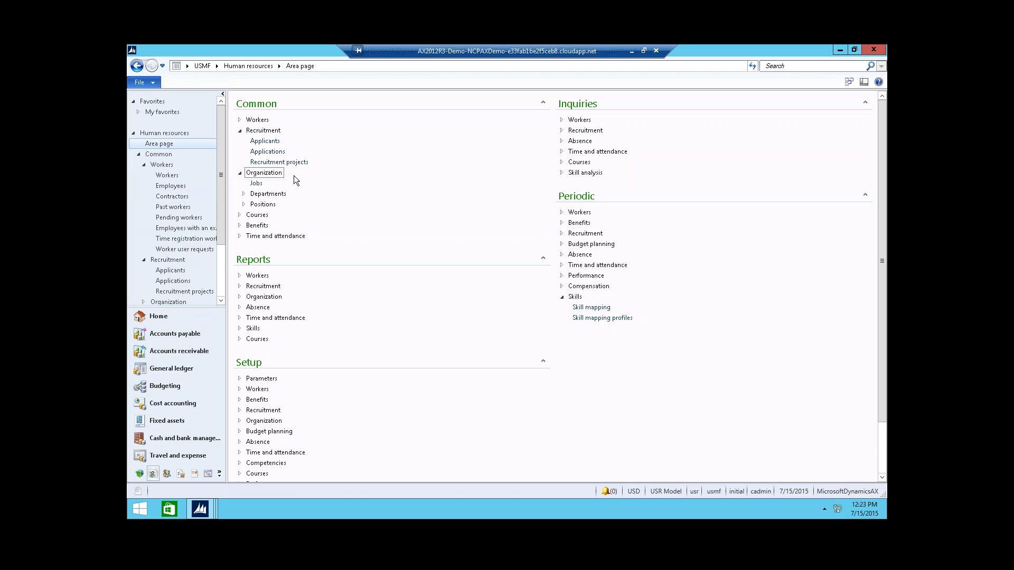
left_click(264, 183)
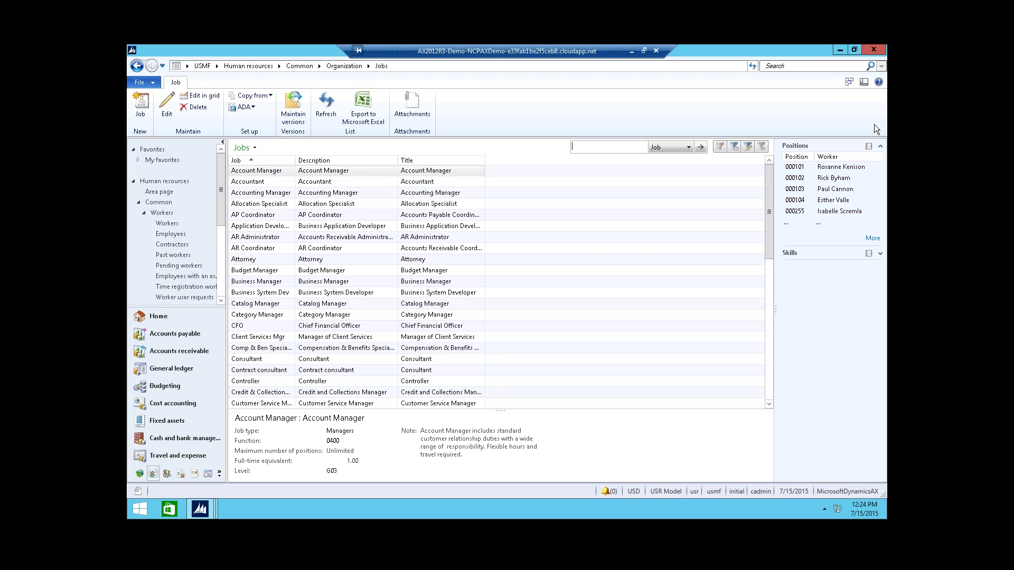
left_click(169, 192)
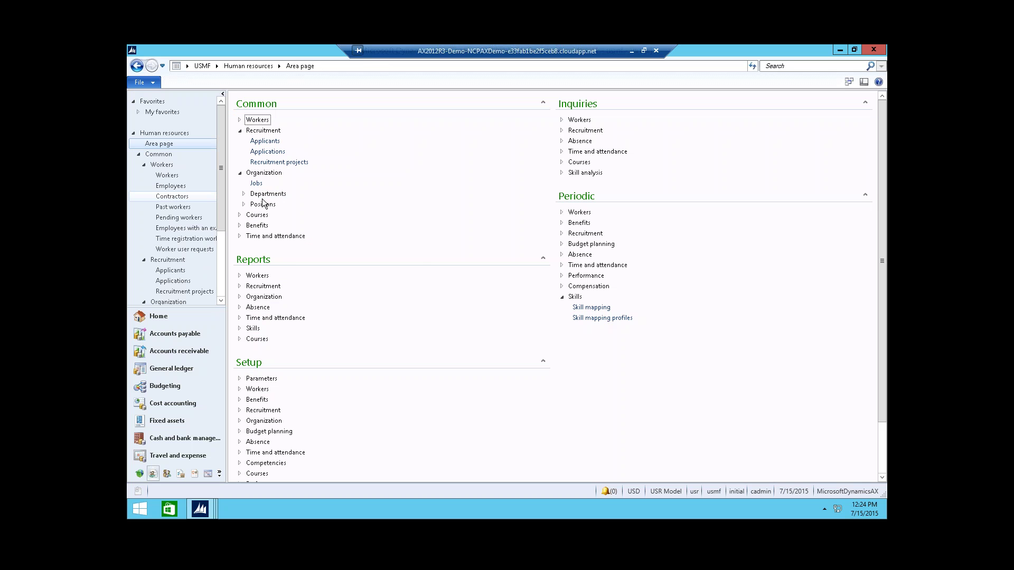
Open the department hierarchy under Organization, focus it on the IT Department, and close the hierarchy designer
left_click(264, 198)
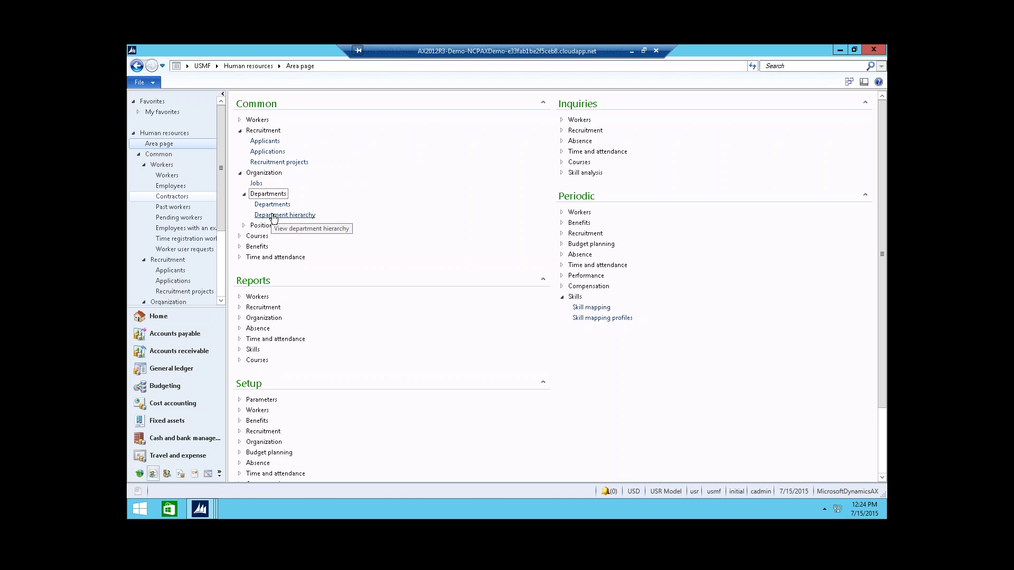
left_click(273, 216)
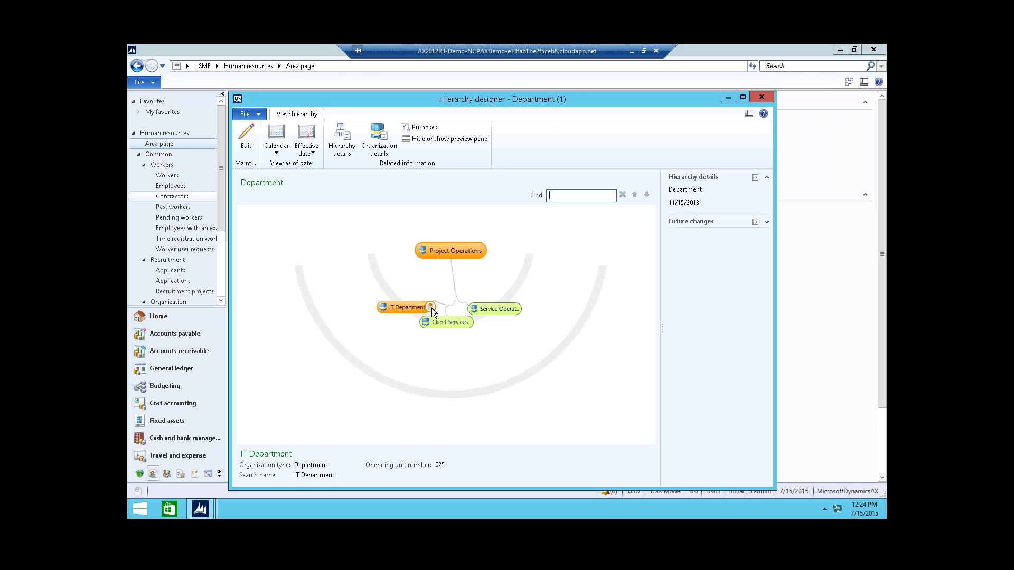
left_click(431, 307)
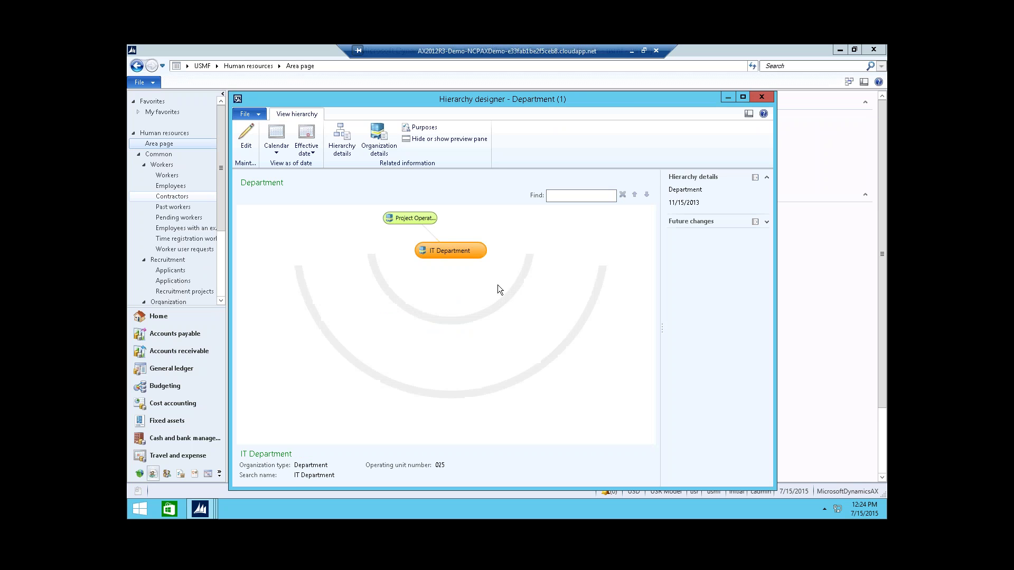
left_click(762, 97)
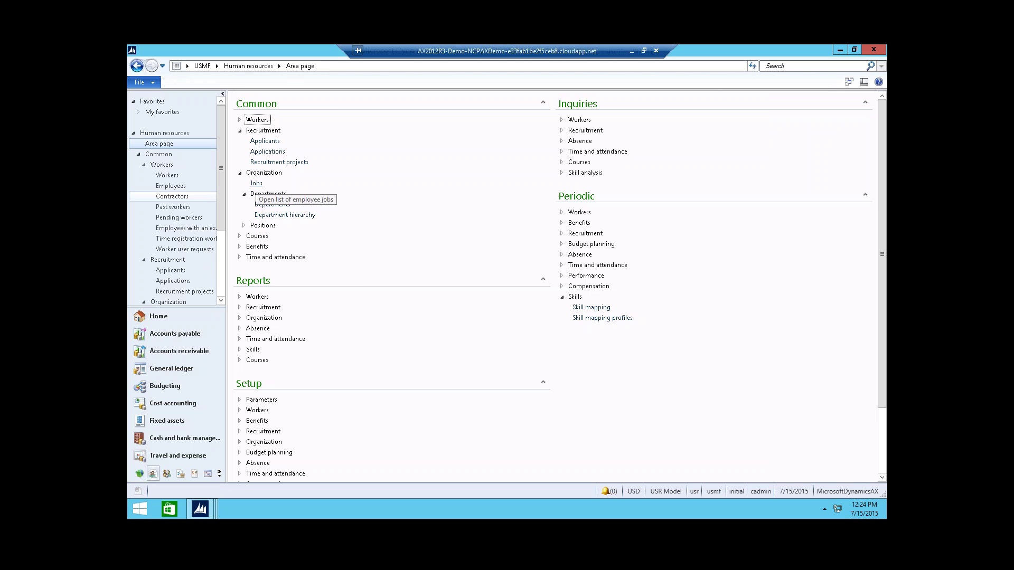
Reopen the Jobs list under Organization and minimize the remote desktop session
left_click(256, 183)
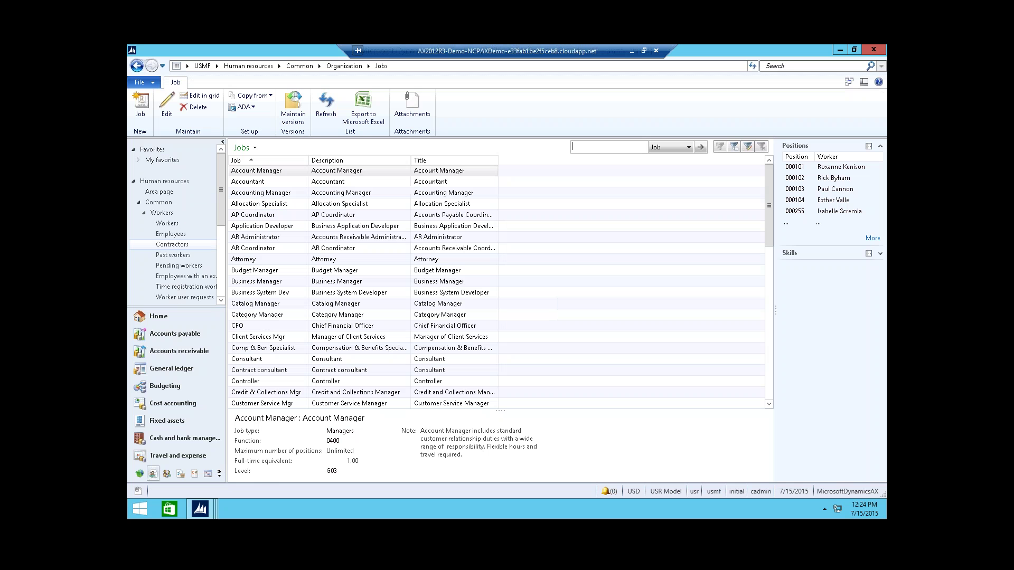
left_click(631, 52)
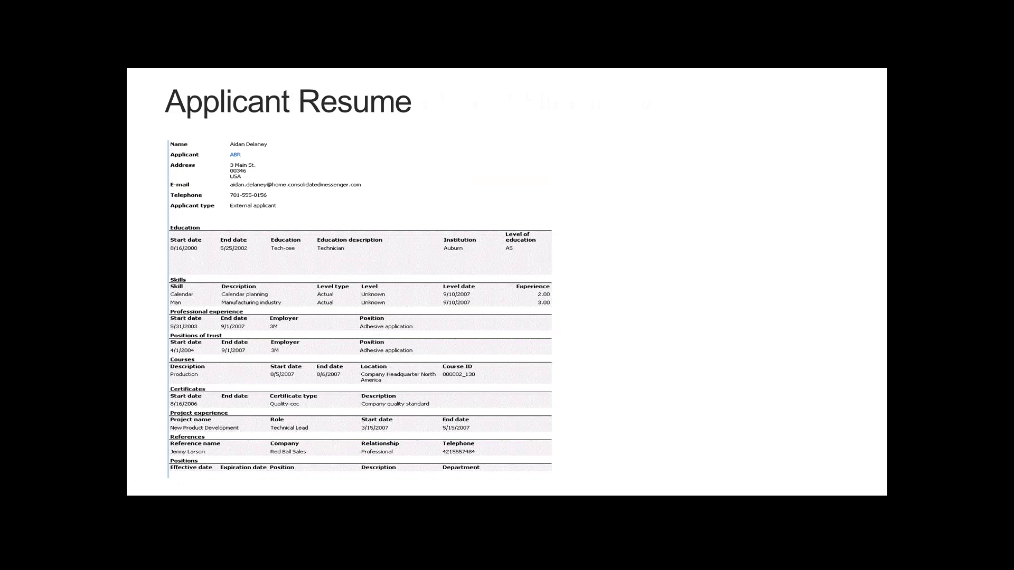
key("Right")
key("Right")
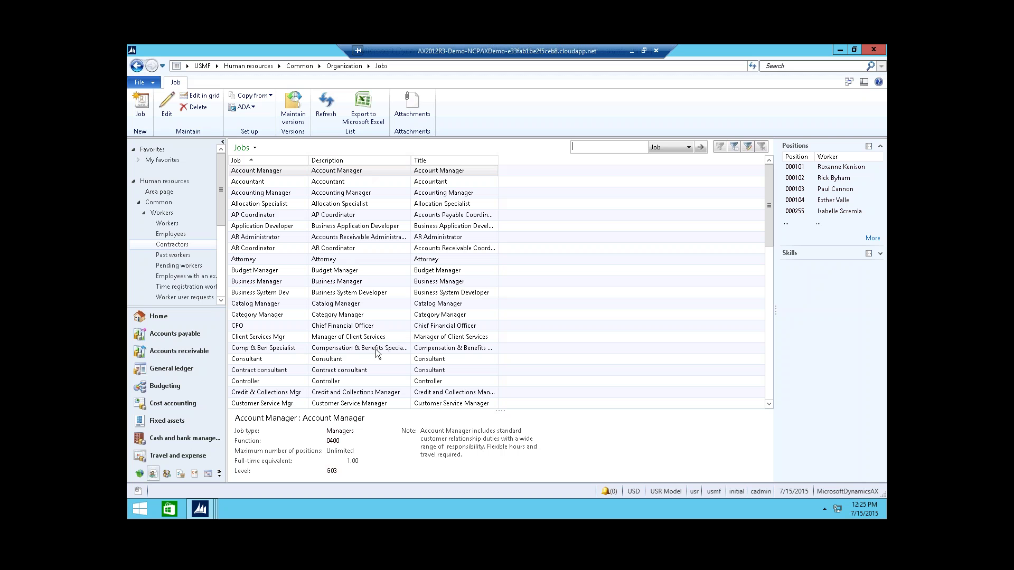
Open the Account Manager job record, view the print dialog for its ADA requirements, and cancel the dialog
left_click(251, 171)
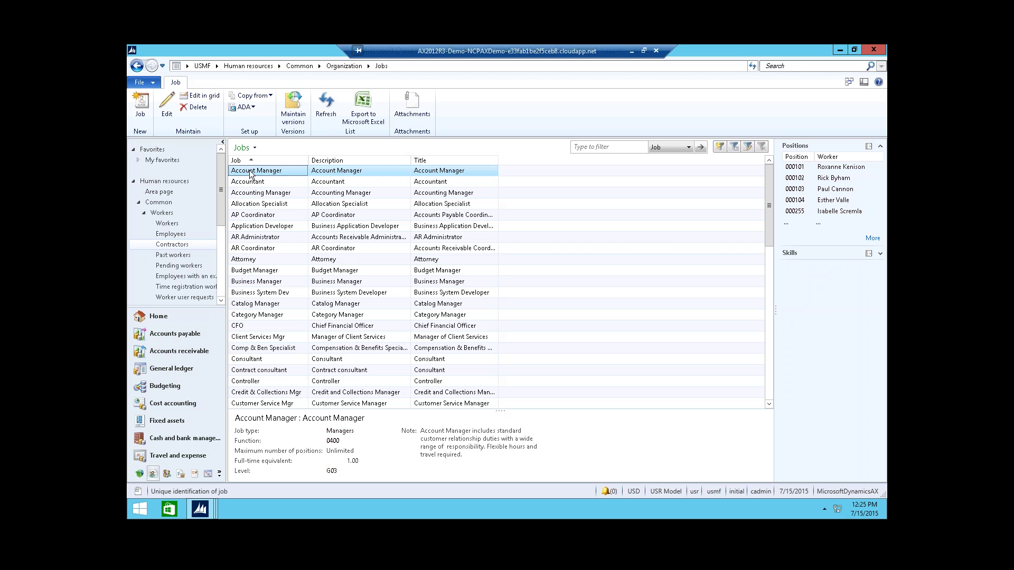
double_click(251, 171)
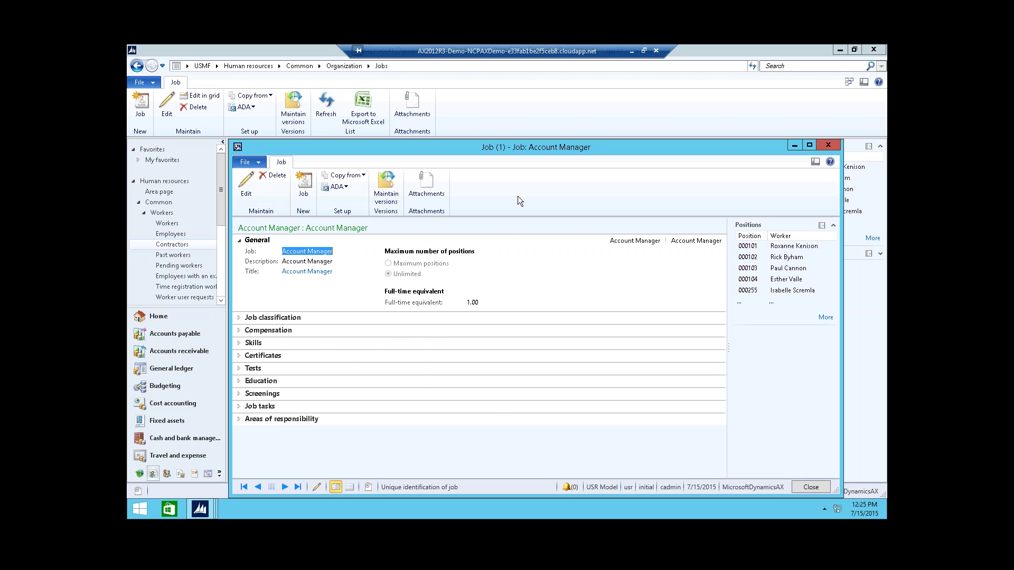
left_click(338, 190)
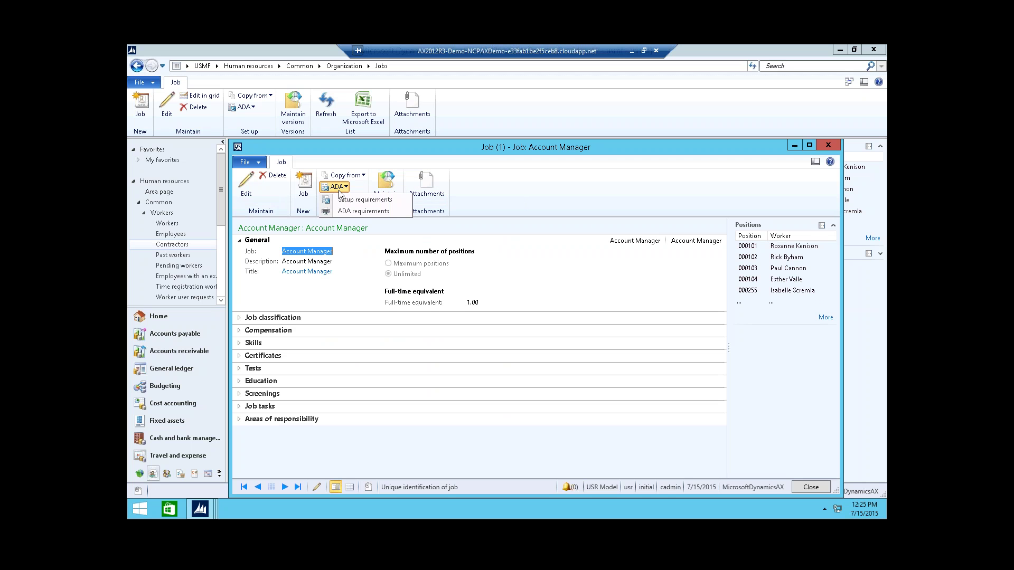
left_click(345, 211)
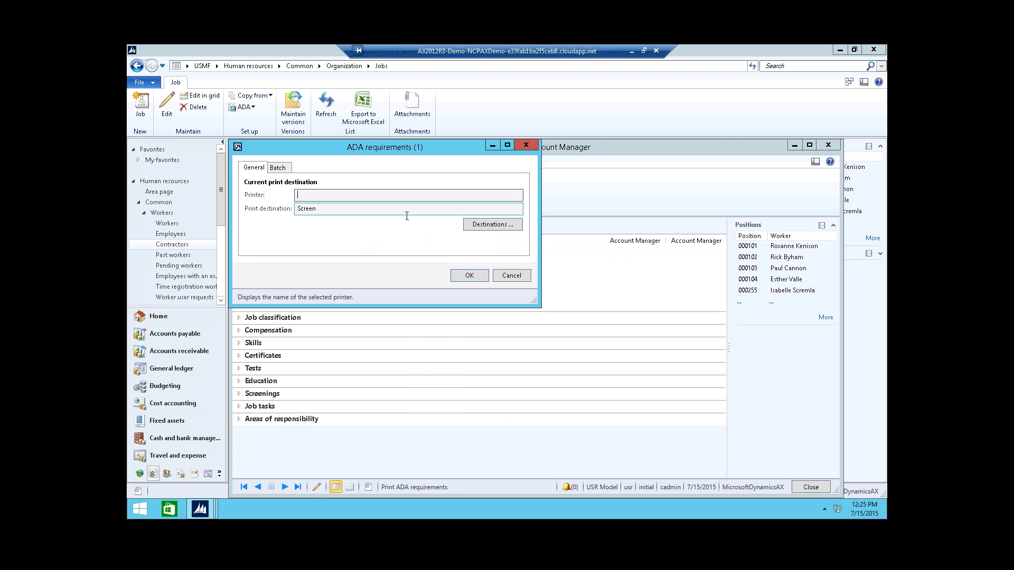
left_click(518, 277)
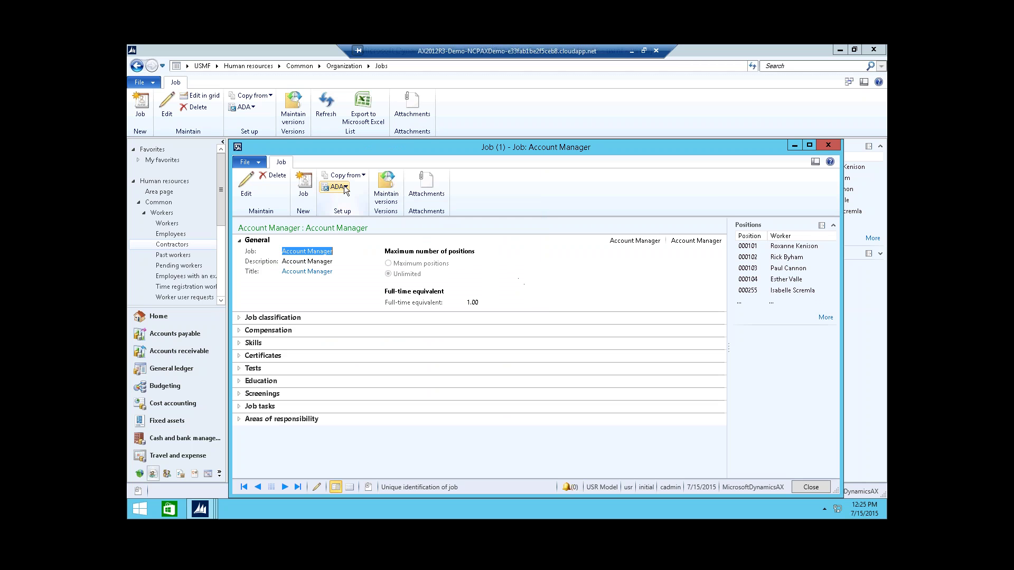
Review the ADA options, Job classification and Compensation sections of the Account Manager job, collapsing each section after viewing
left_click(345, 188)
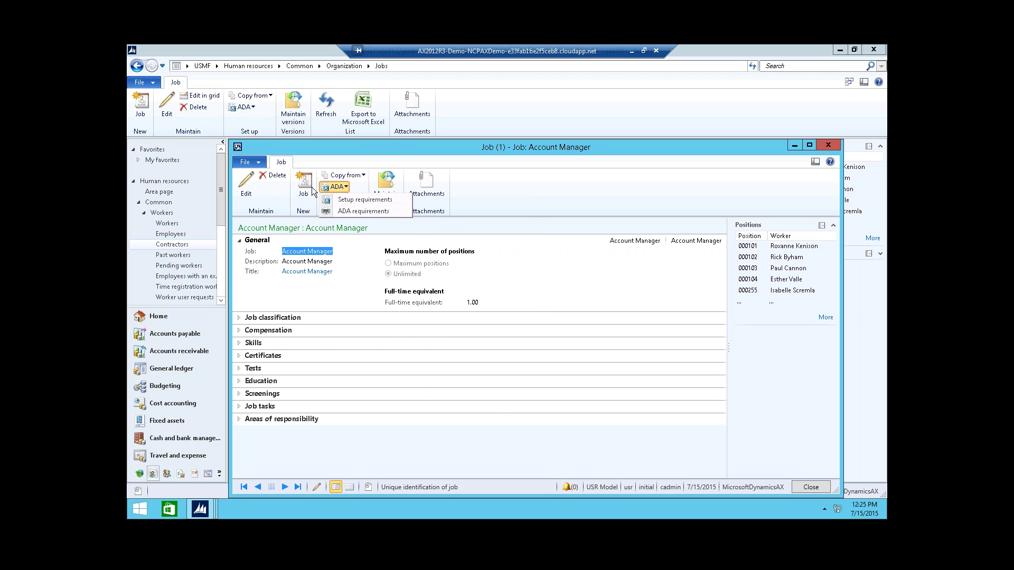
left_click(368, 228)
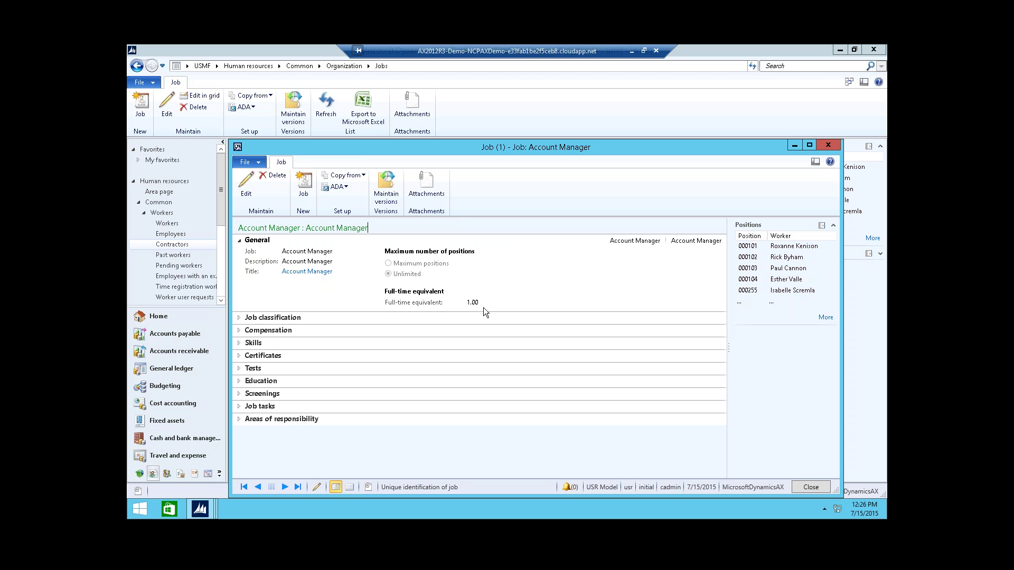
left_click(240, 317)
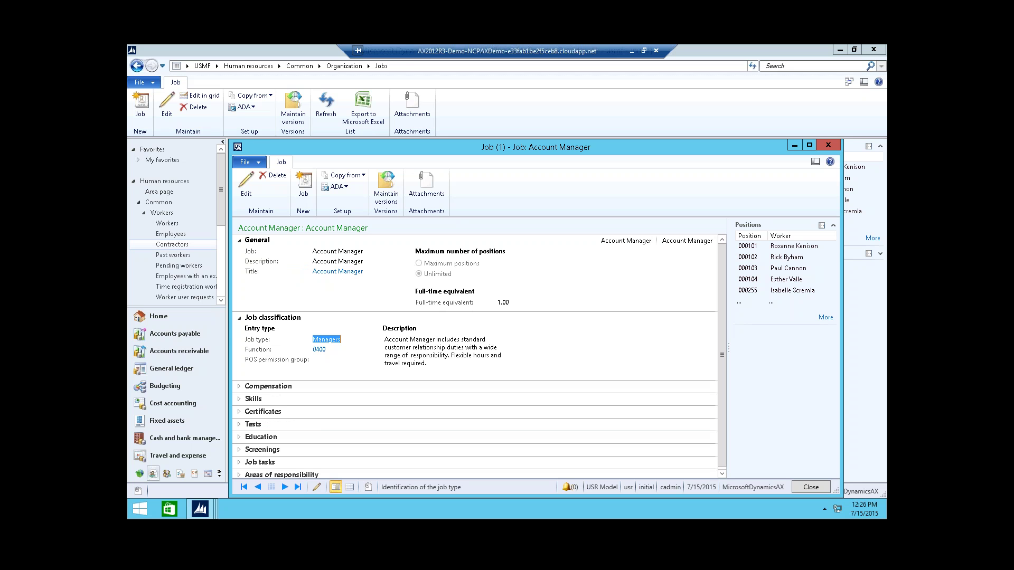
mouse_move(334, 352)
left_click(239, 388)
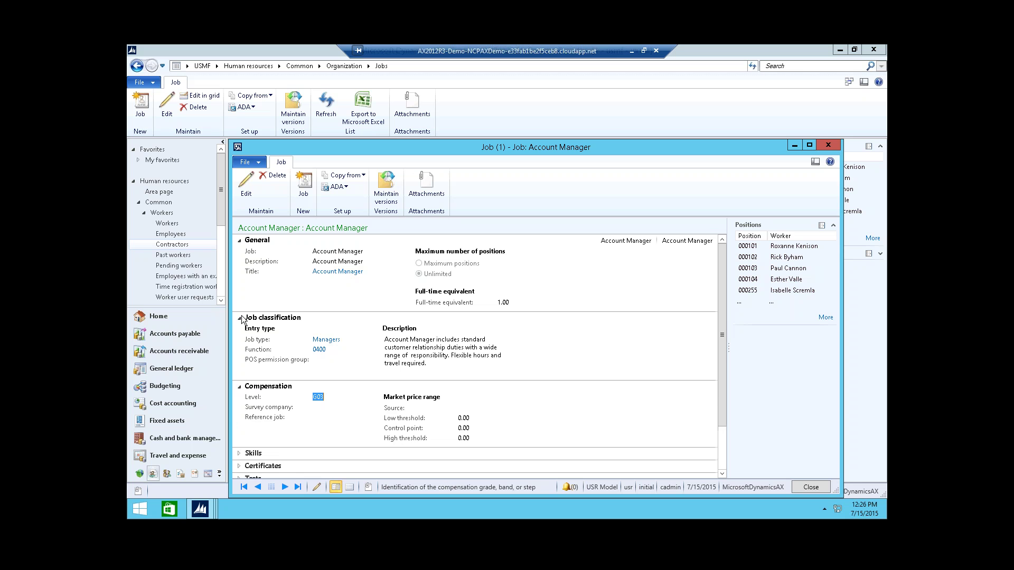
left_click(240, 318)
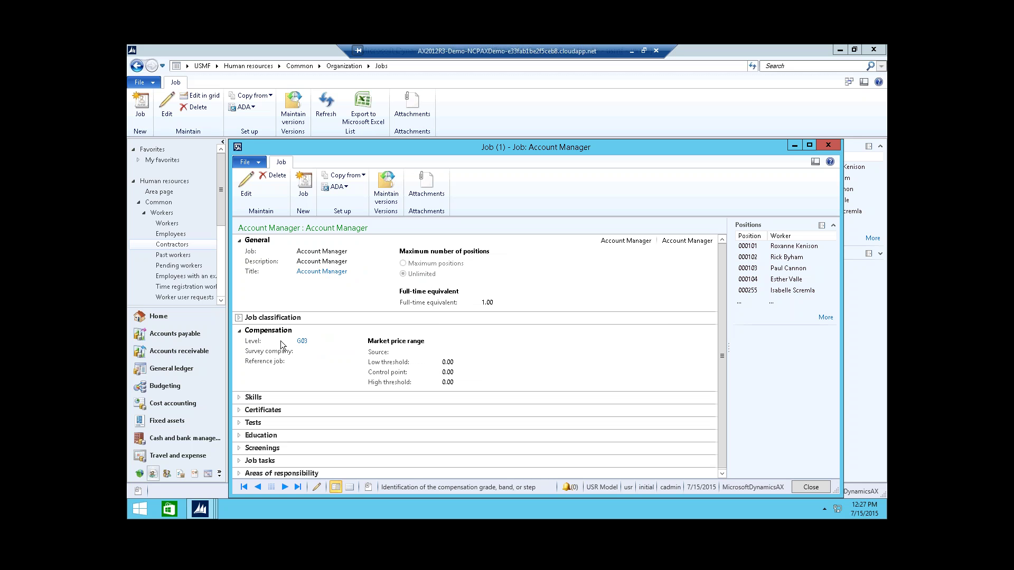
mouse_move(302, 341)
left_click(239, 330)
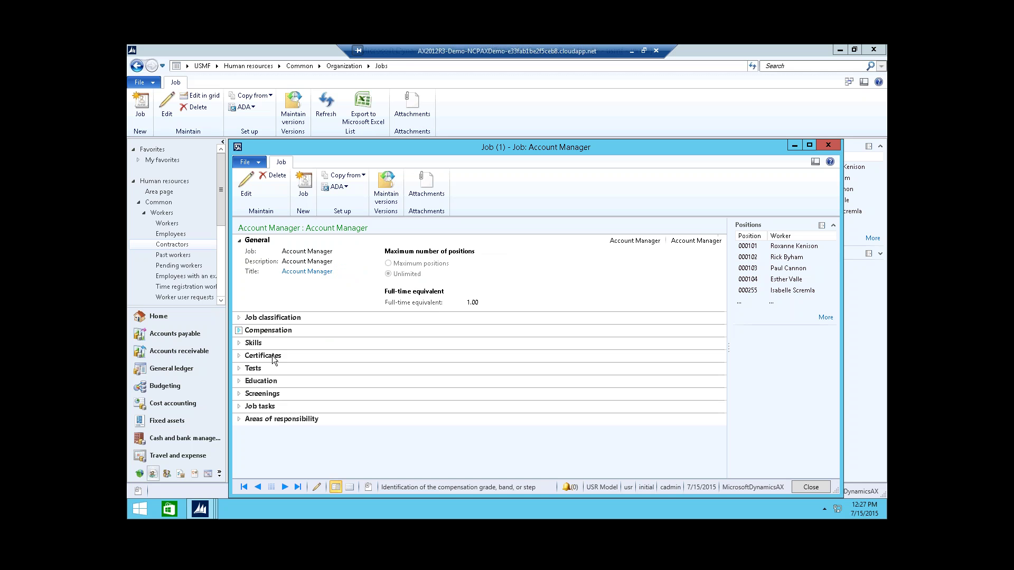
Review the Skills, Tests and Screenings sections of the Account Manager job, collapsing each one after viewing
left_click(239, 343)
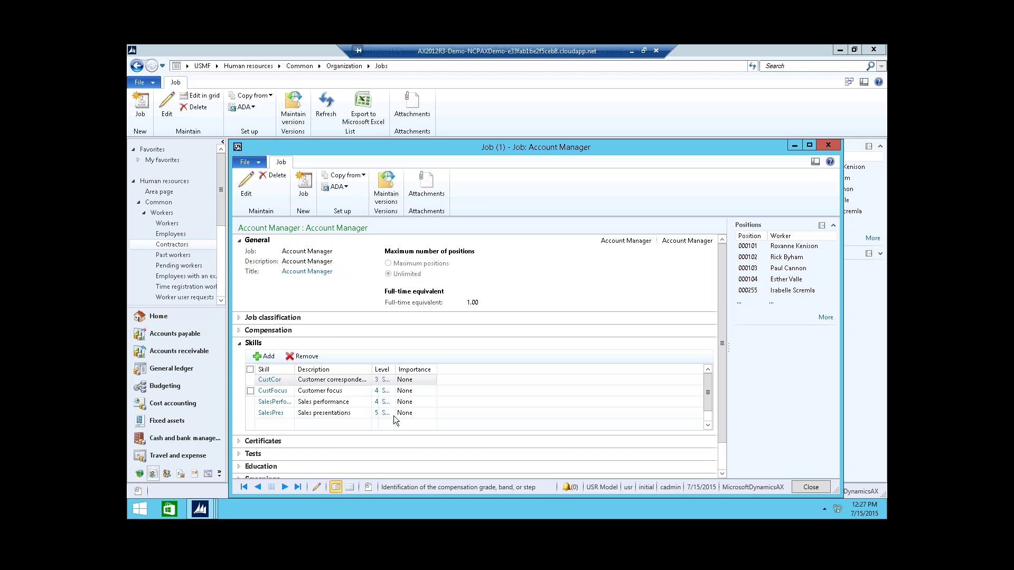
left_click(239, 343)
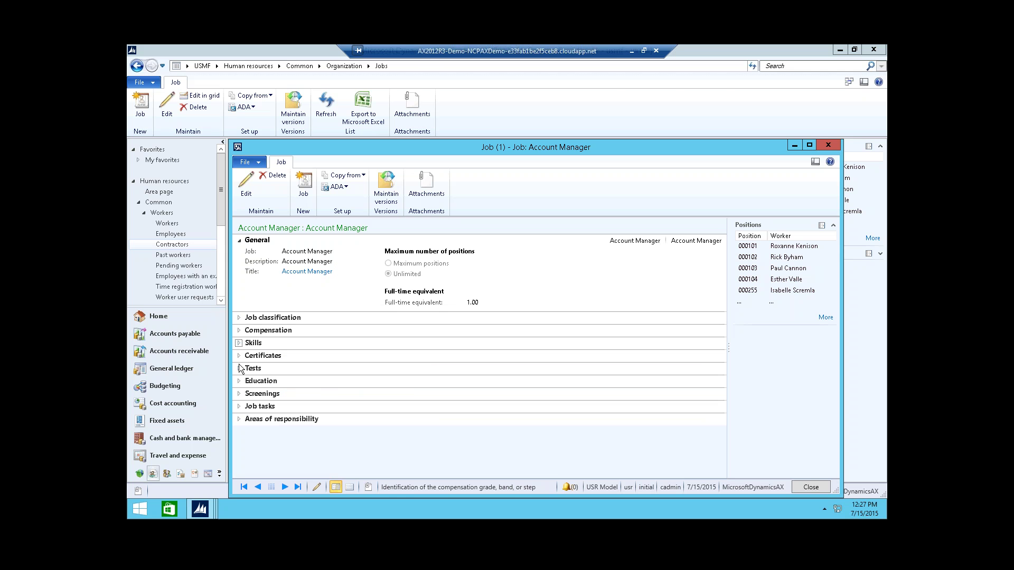
left_click(238, 369)
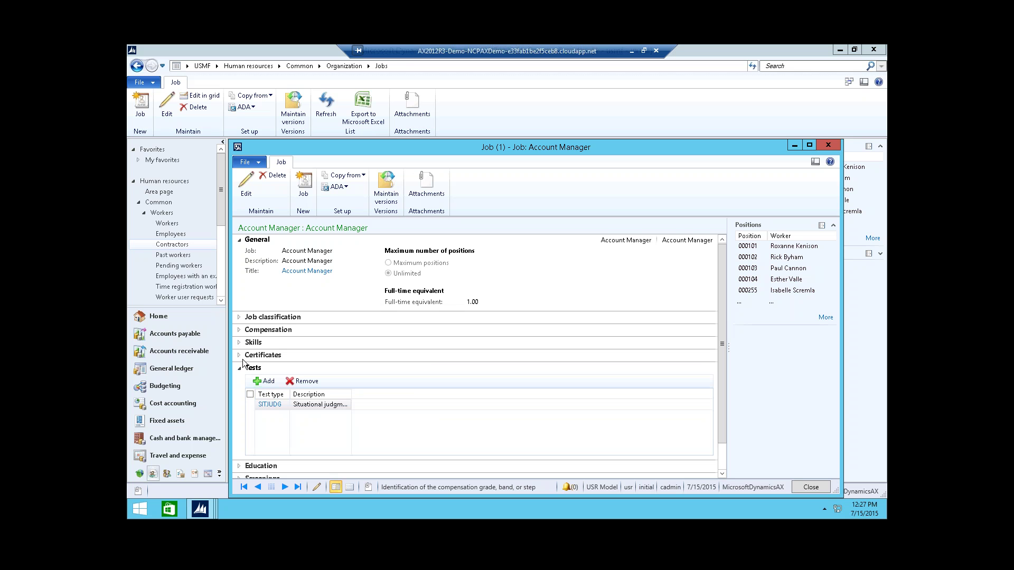
left_click(239, 368)
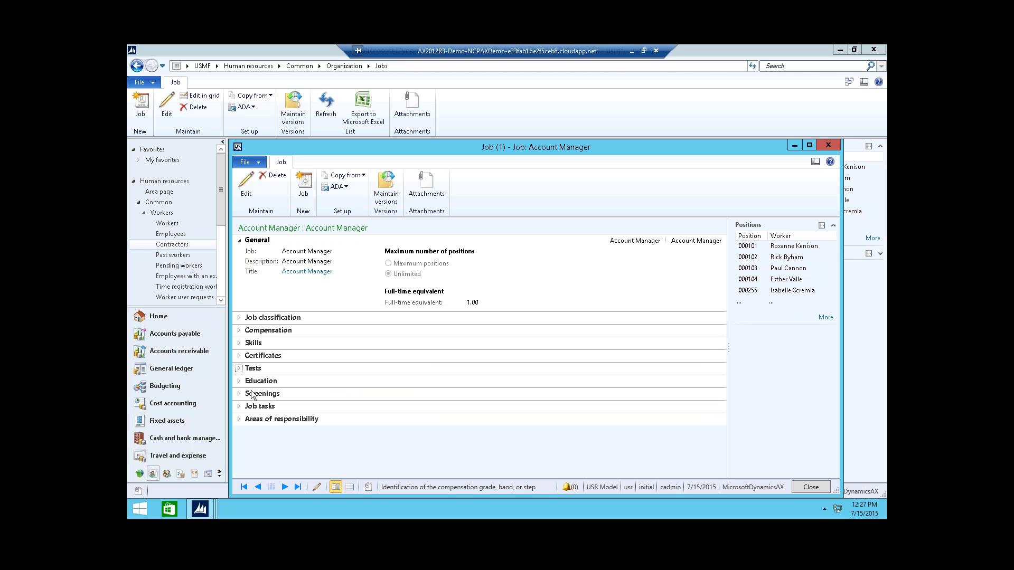
left_click(240, 395)
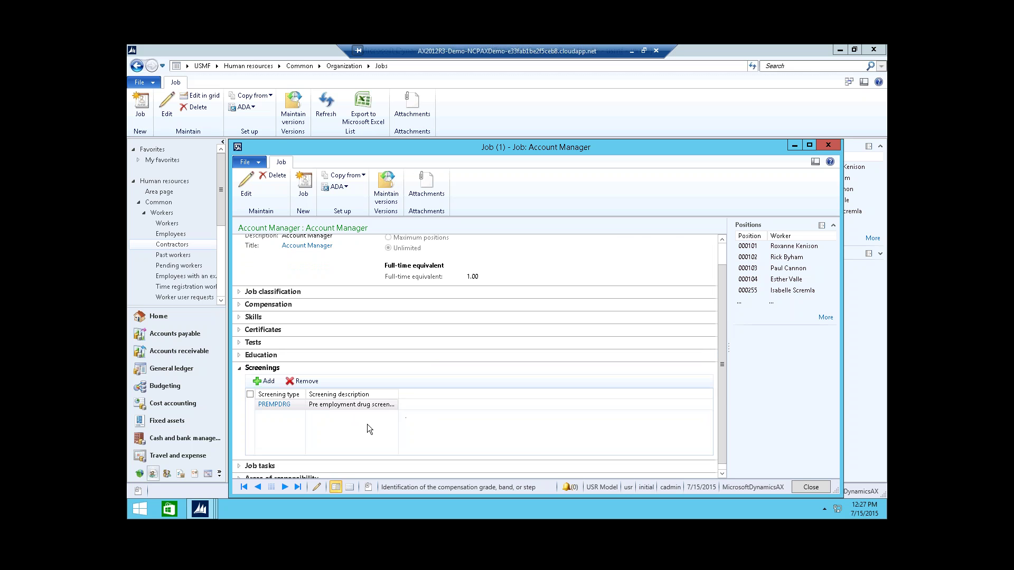
left_click(235, 370)
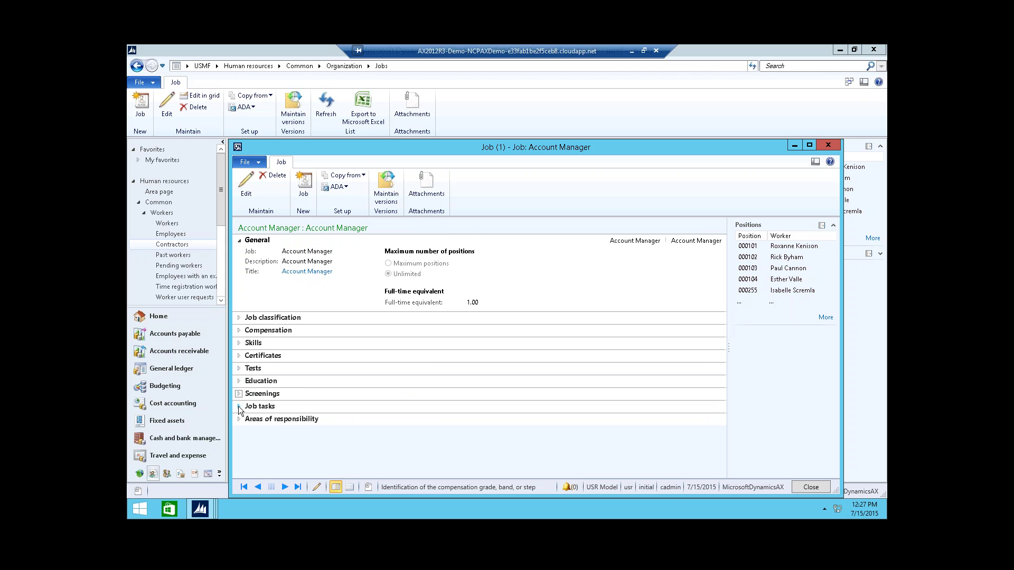
Review the Job tasks of the Account Manager job, collapse them, and examine its Areas of responsibility
left_click(239, 406)
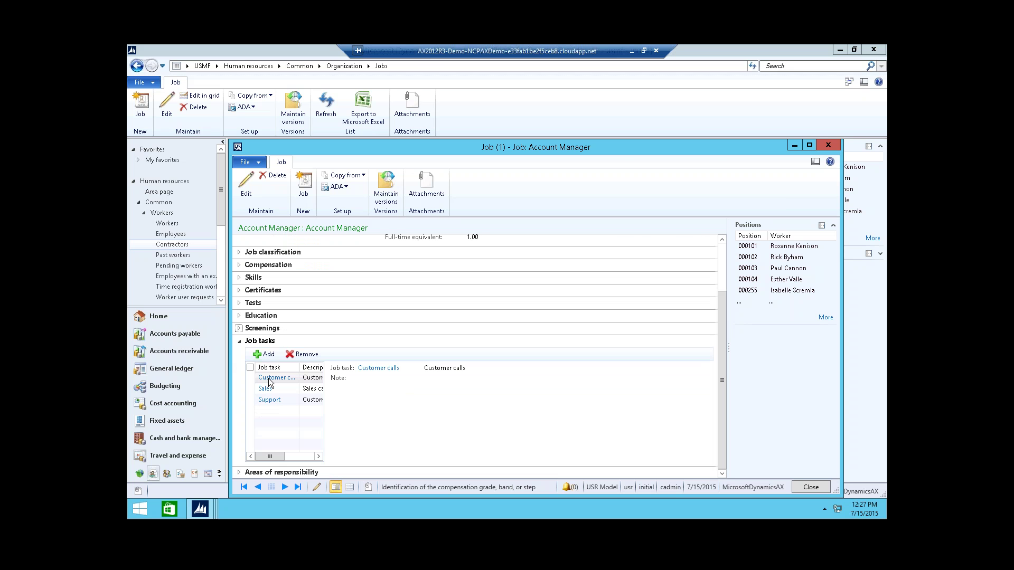
left_click(236, 340)
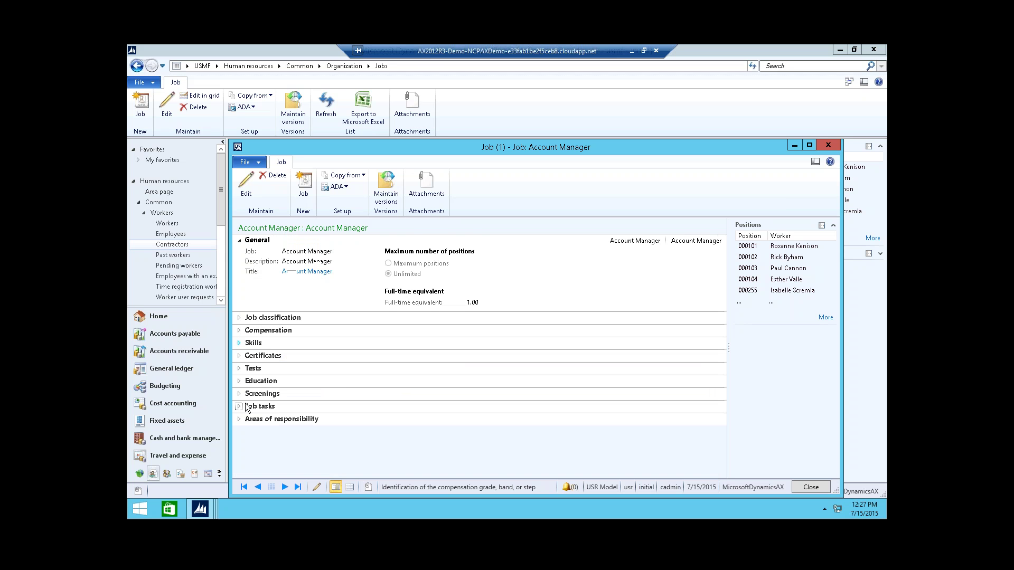
left_click(254, 420)
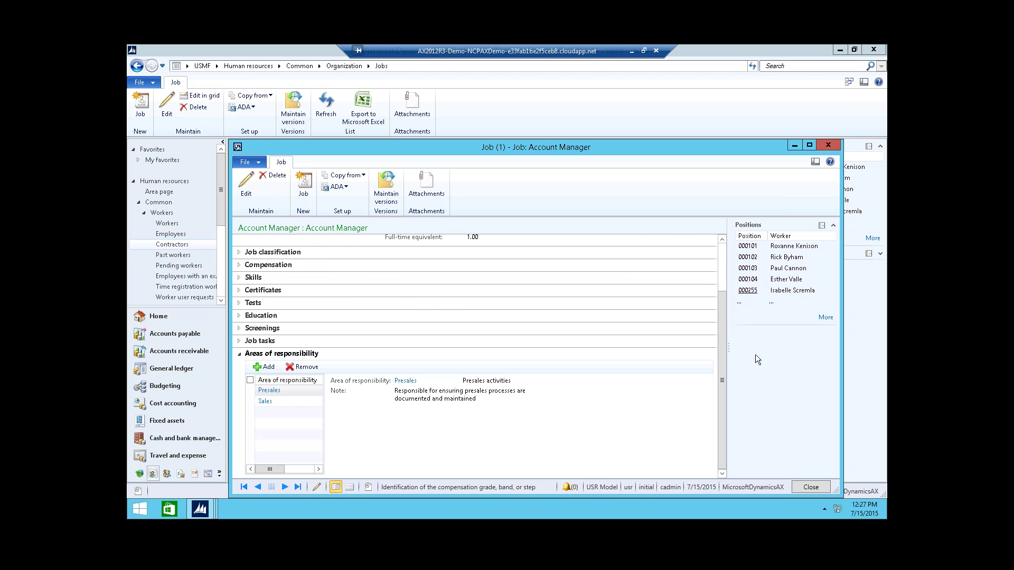
left_click(722, 251)
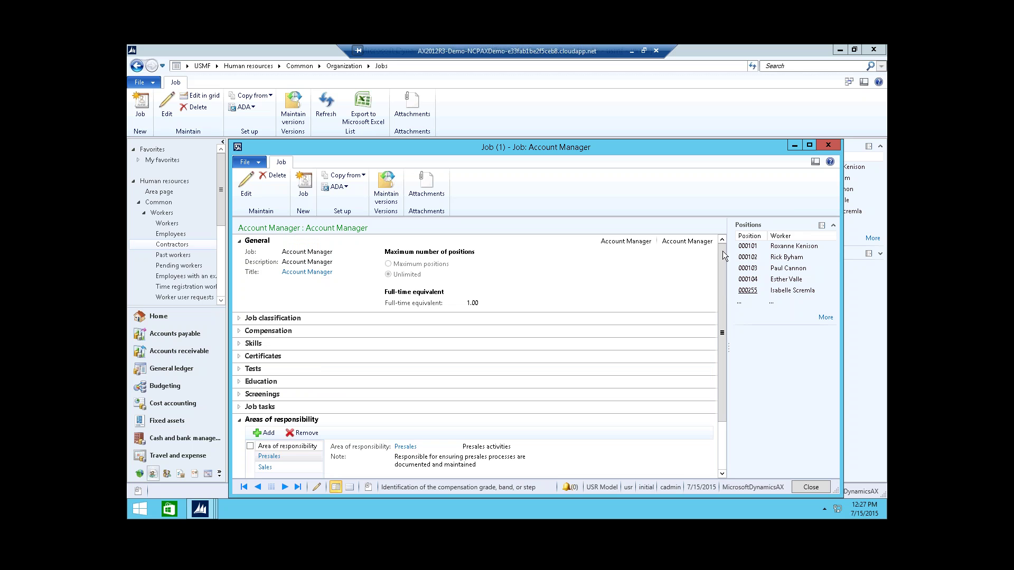
View the full list of Account Manager positions, return to the Jobs list, and select the Account Manager job
left_click(825, 317)
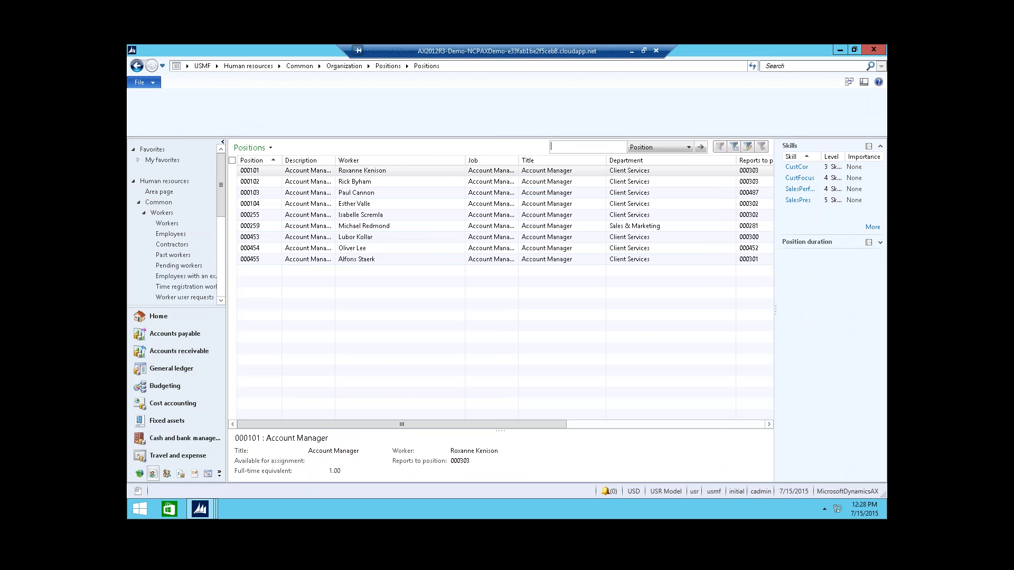
key("alt+Left")
mouse_move(839, 211)
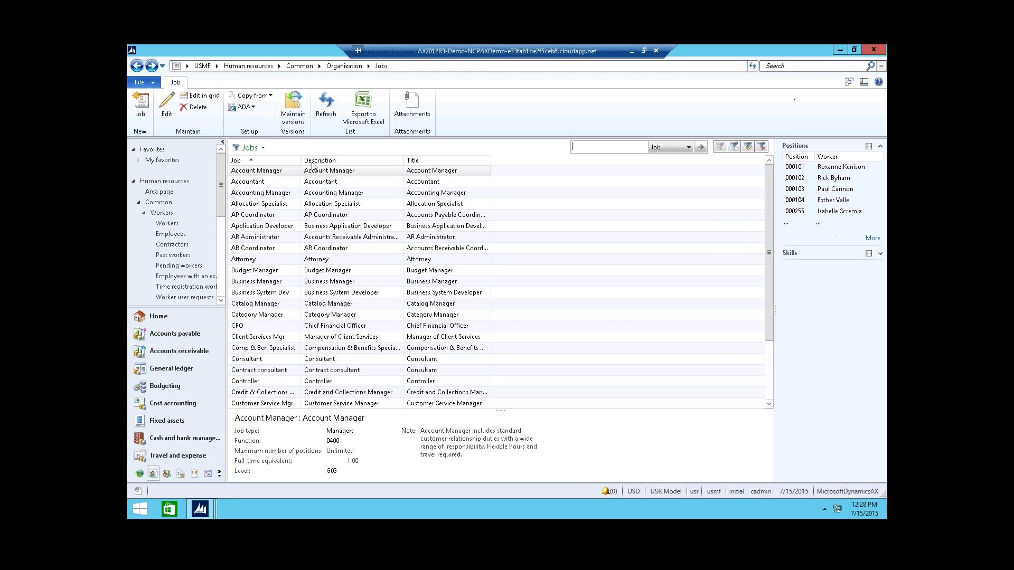
left_click(275, 173)
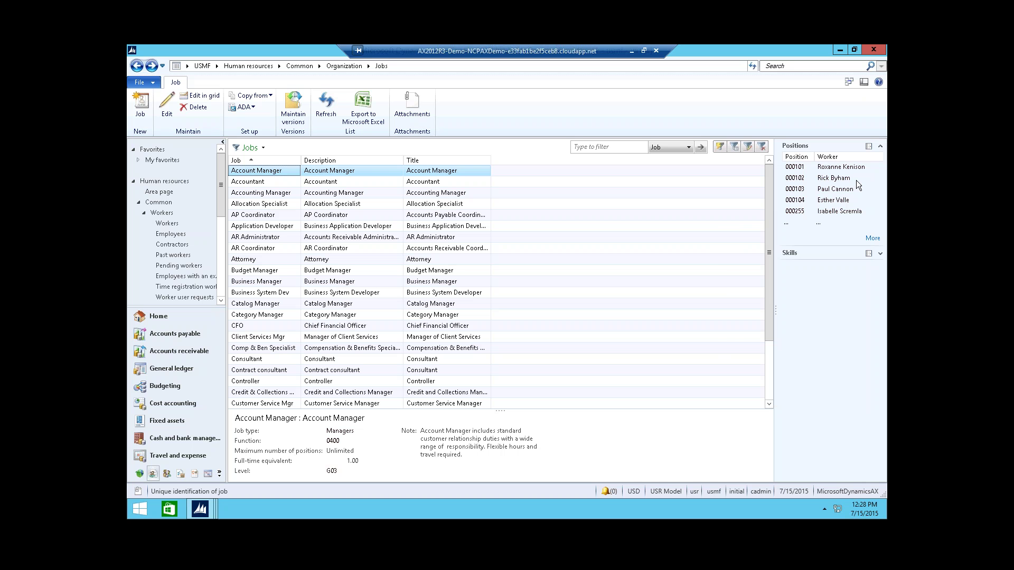
Open position 000101 of the Account Manager job, review its details and skills, and open its Client Services department record
mouse_move(856, 181)
mouse_move(794, 170)
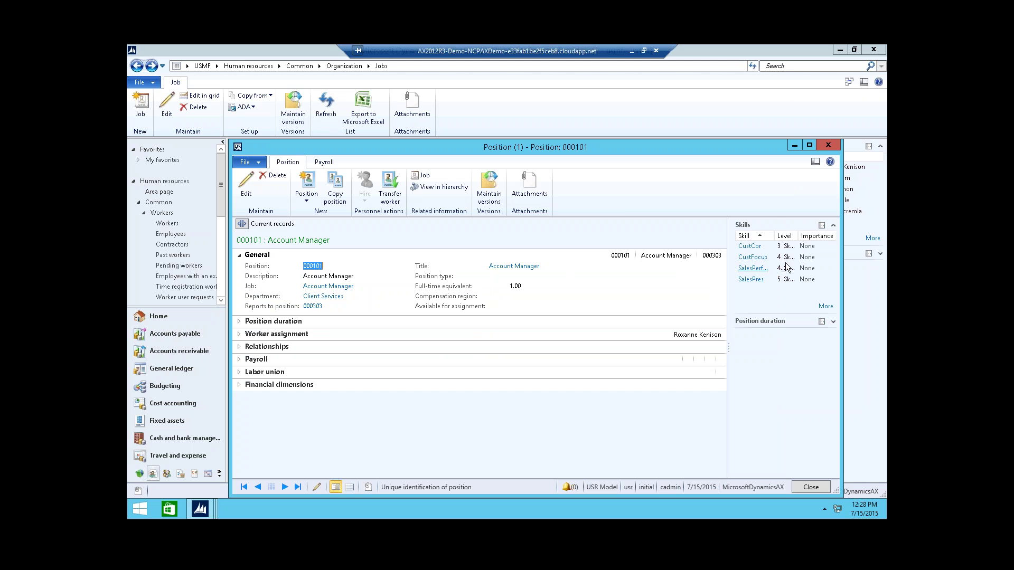
mouse_move(787, 261)
mouse_move(324, 294)
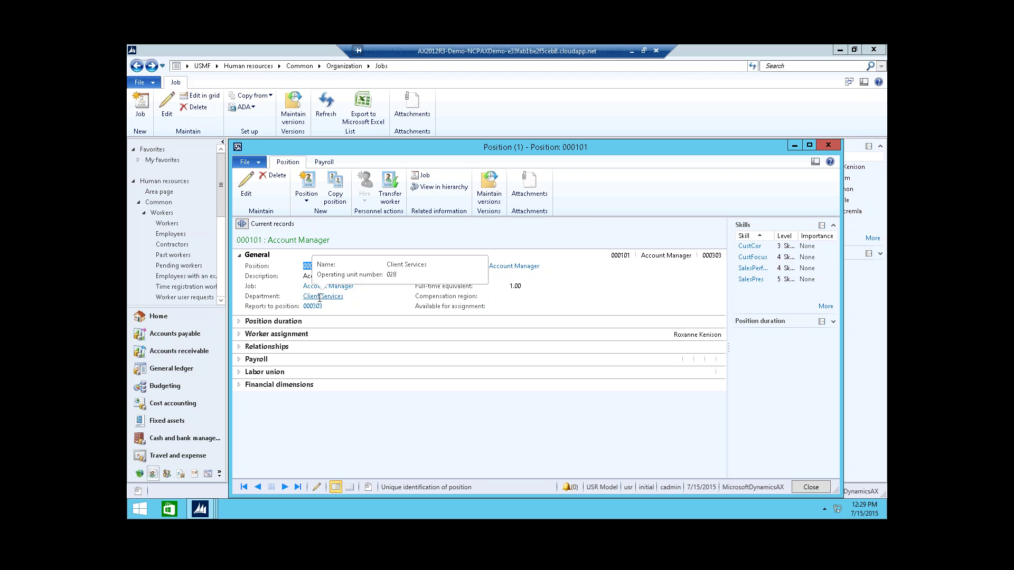
left_click(320, 298)
left_click(323, 296)
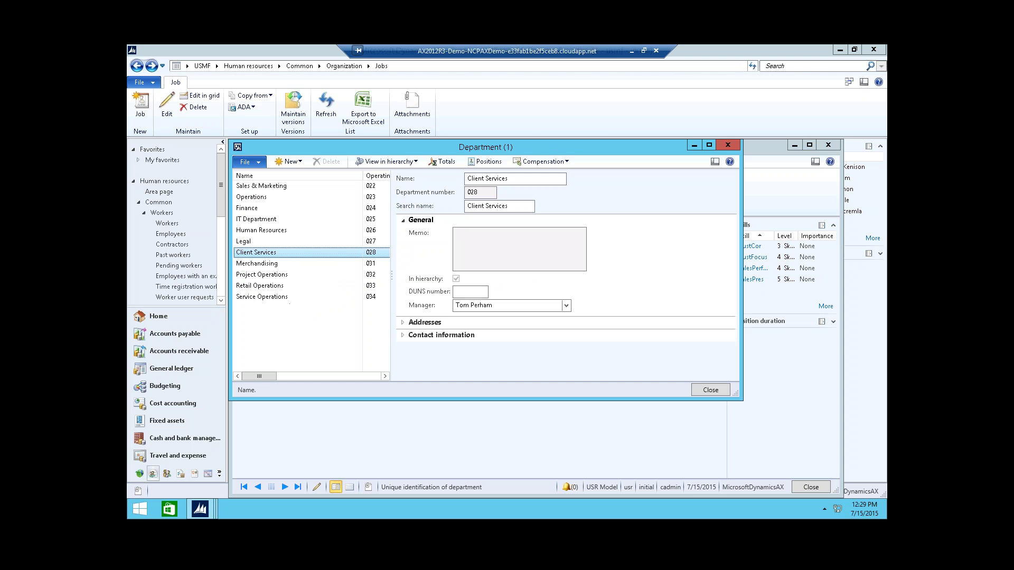
View Client Services in the Department organization hierarchy, and close the hierarchy designer and the department record
left_click(400, 166)
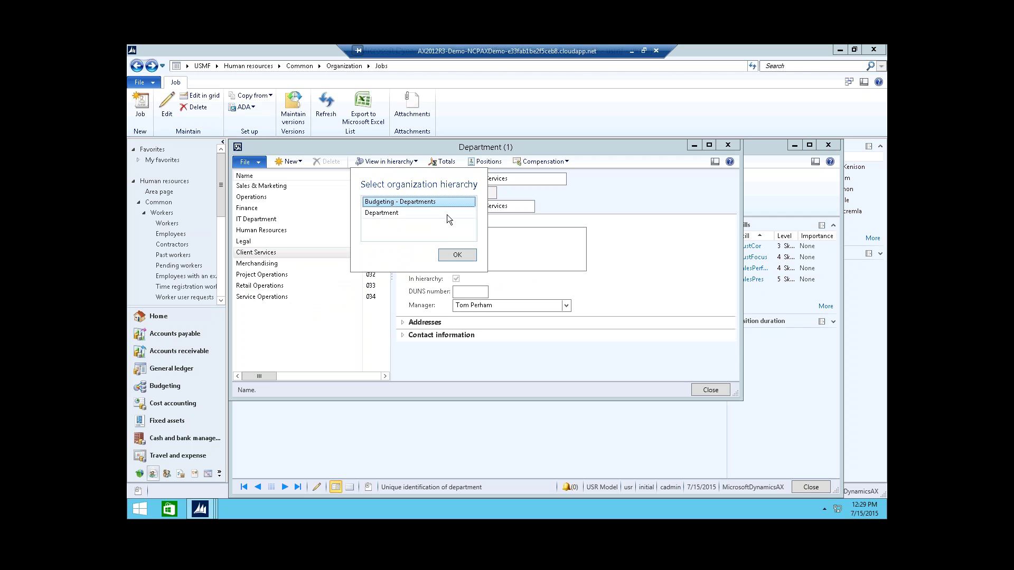
left_click(447, 214)
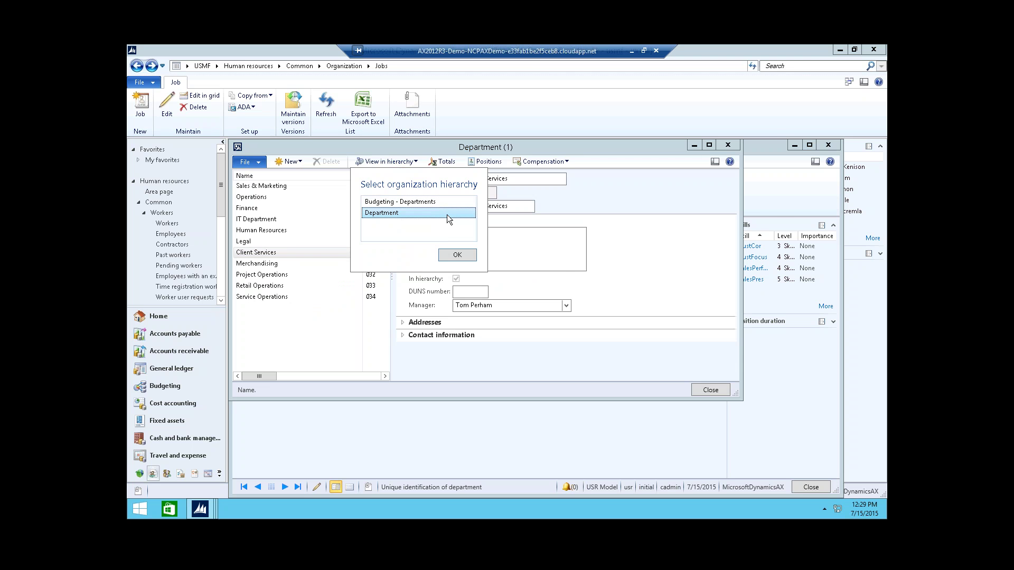
left_click(458, 256)
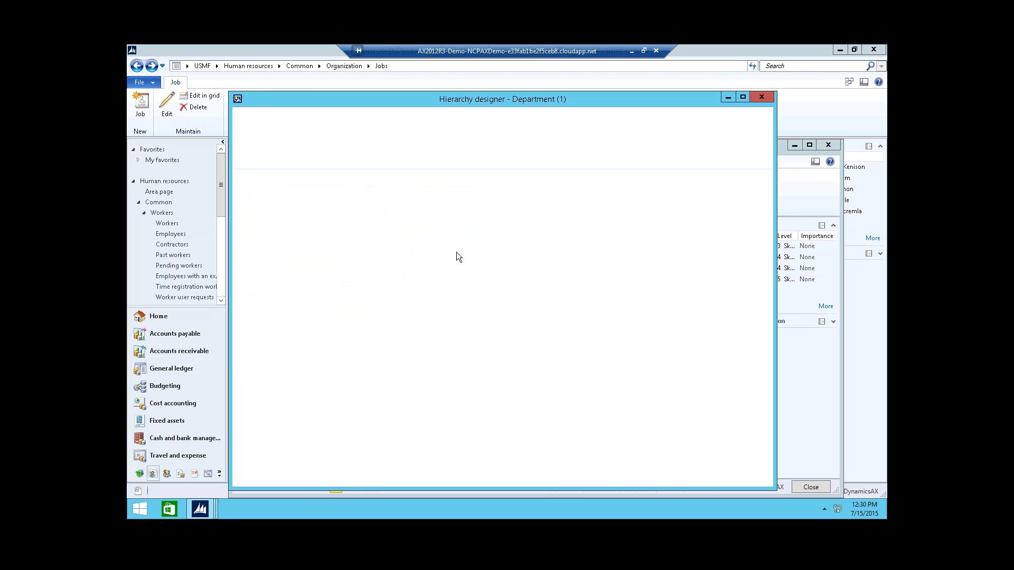
left_click(762, 99)
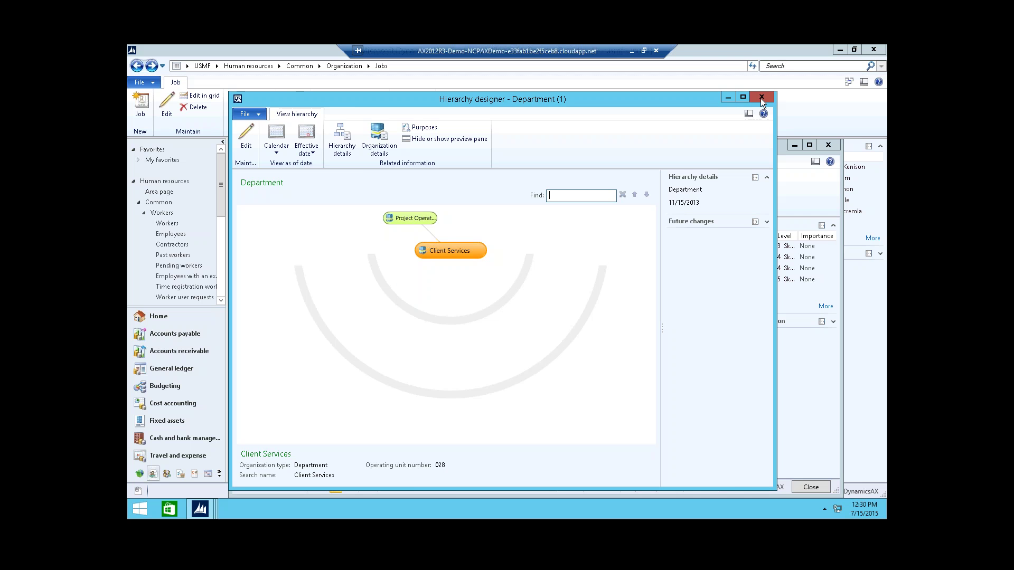
left_click(732, 144)
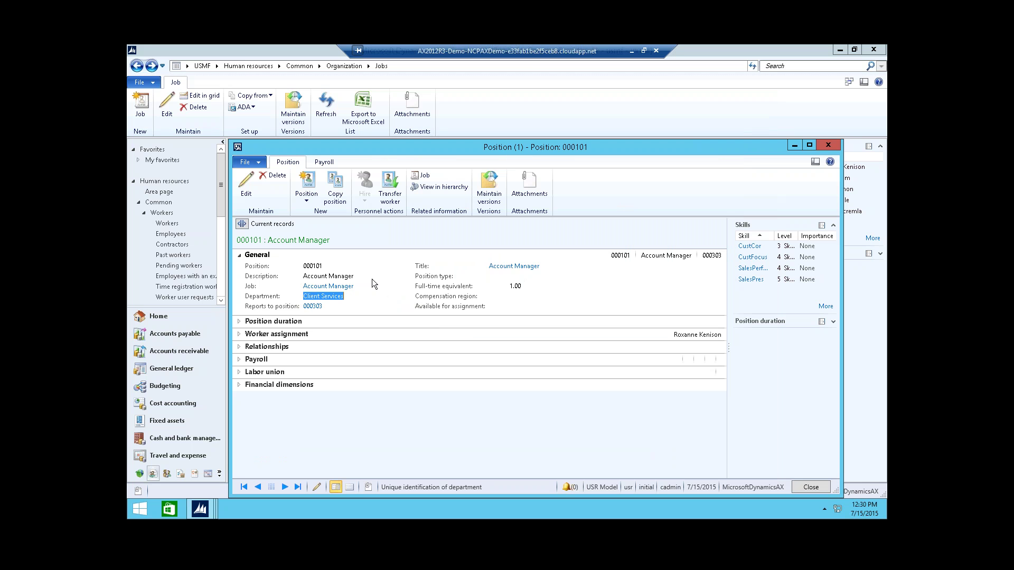
Open the position that 000101 reports to and show it in the position hierarchy
mouse_move(318, 306)
key("Tab")
left_click(313, 306)
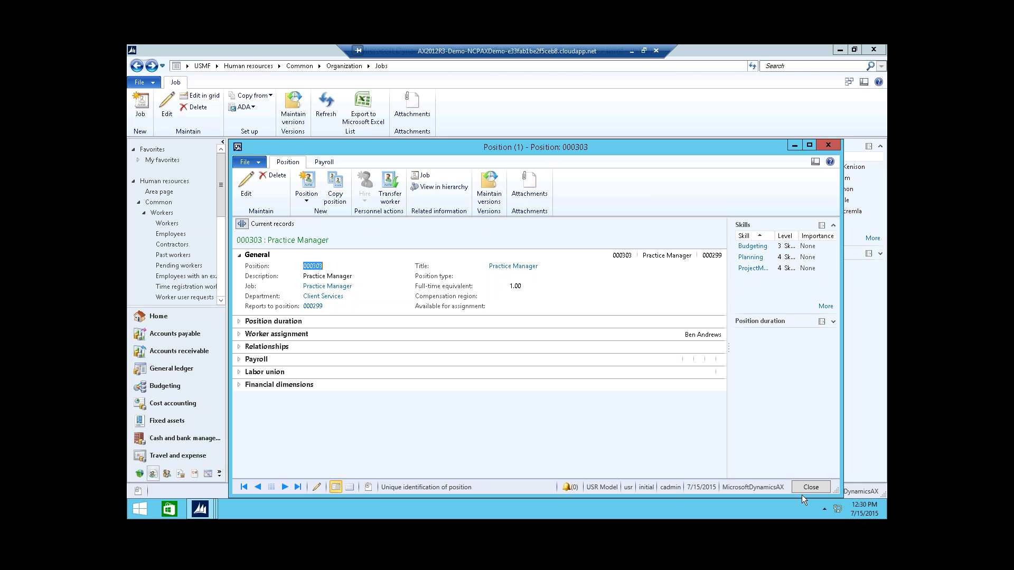
left_click(445, 188)
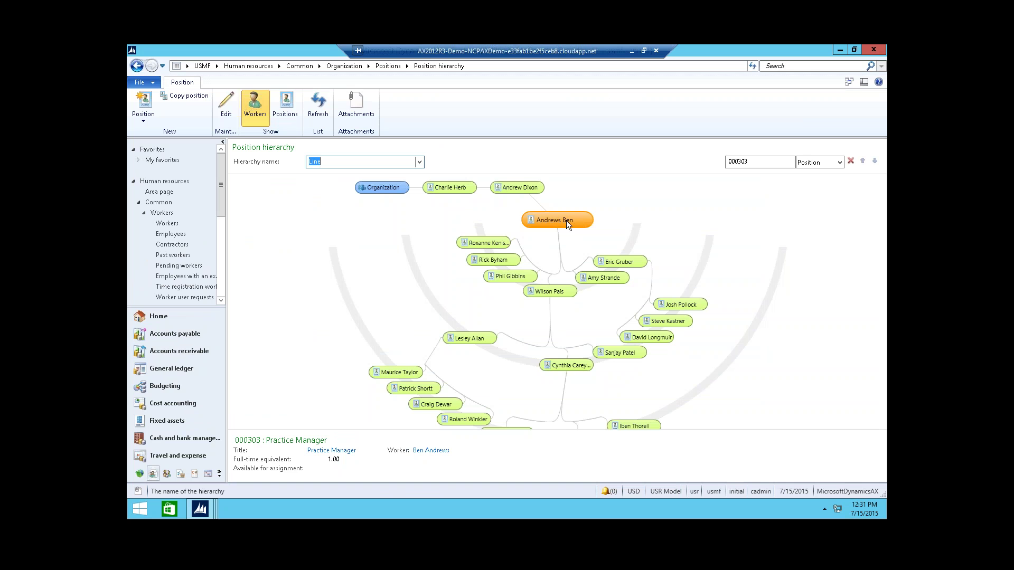
Focus the Line position hierarchy on the Business Manager under the Practice Manager, back on the Practice Manager, and finally on the President
mouse_move(504, 247)
mouse_move(646, 263)
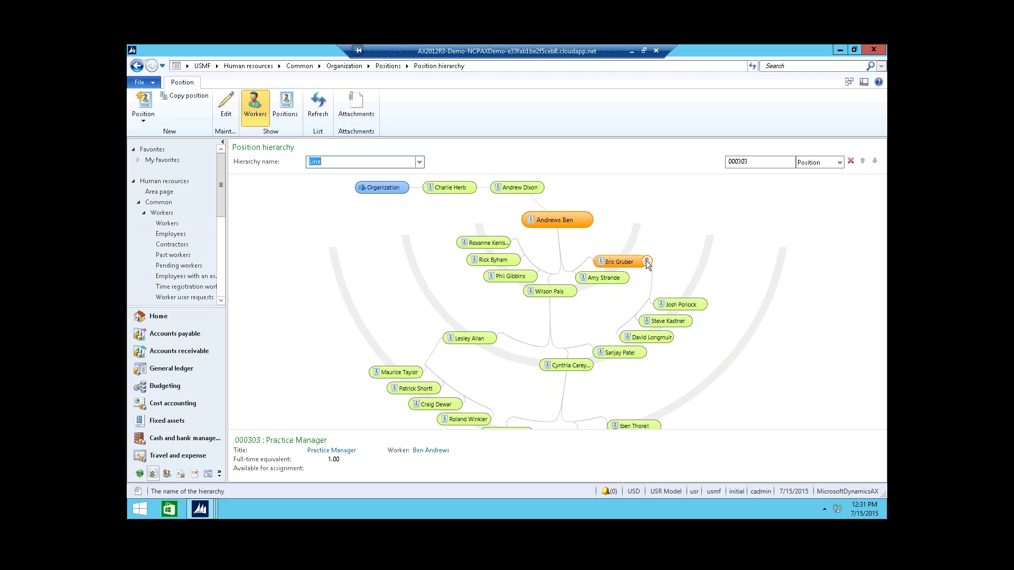
left_click(646, 261)
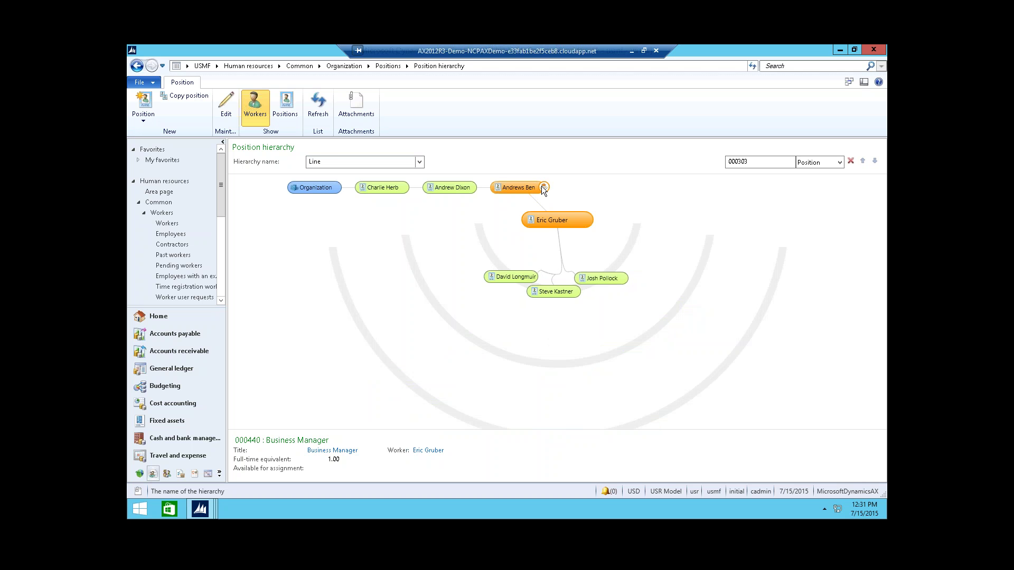
left_click(543, 188)
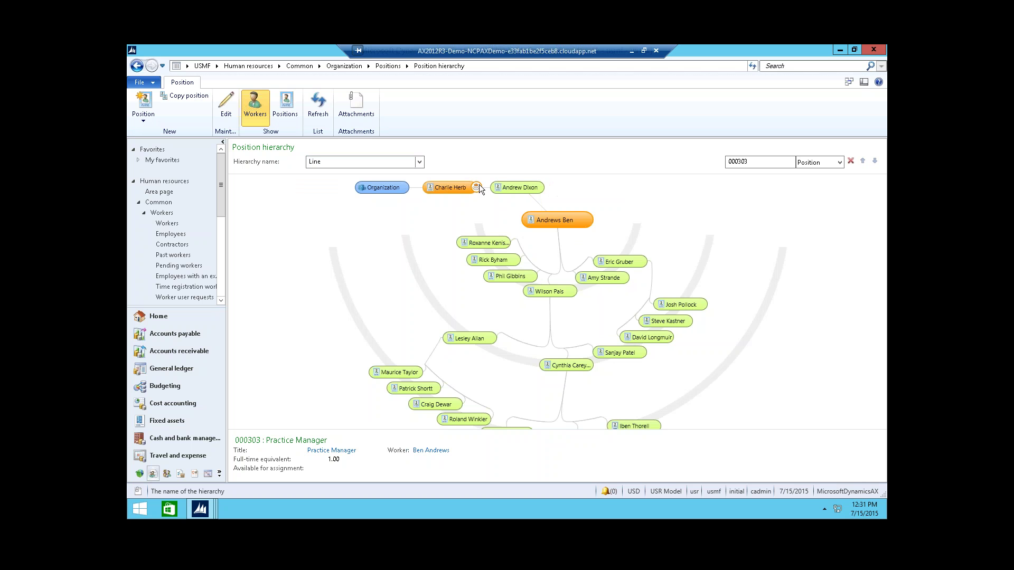
left_click(476, 187)
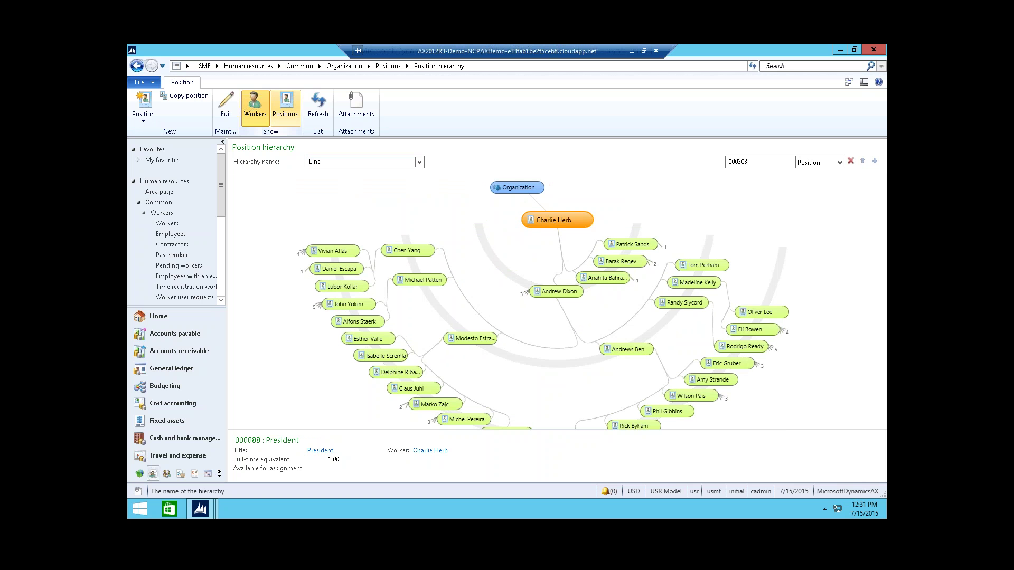
Return from the position hierarchy to the Jobs list and select the Accountant job
left_click(137, 67)
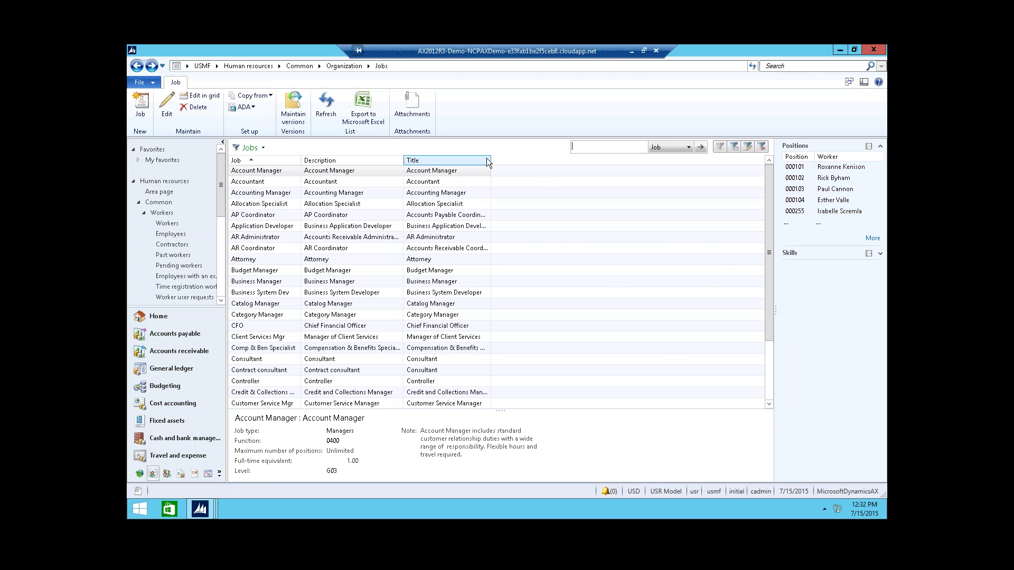
left_click(549, 182)
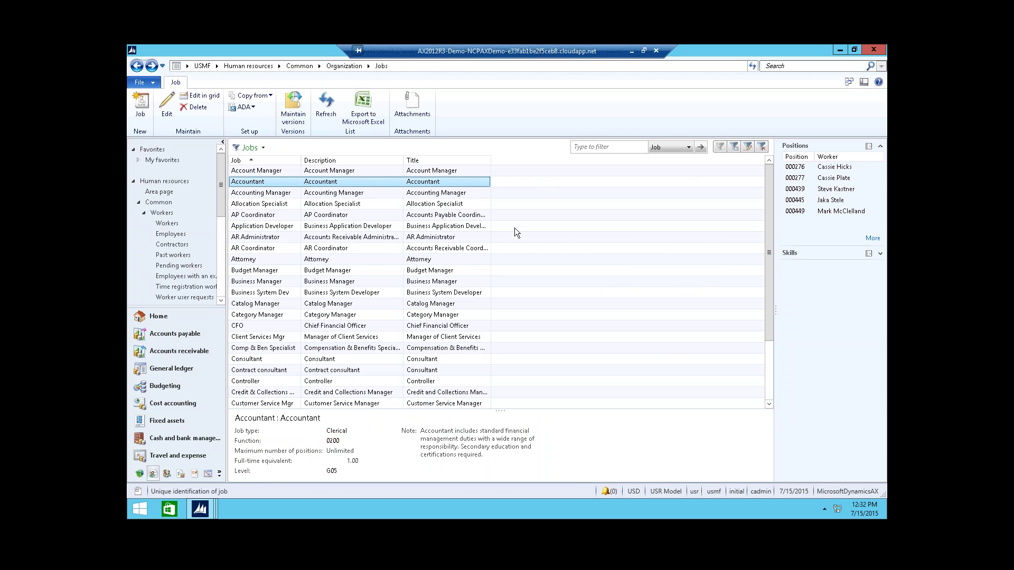
Review the position duration and worker assignment of the Account Manager position 000101, and close the position record
left_click(212, 513)
left_click(212, 518)
left_click(515, 471)
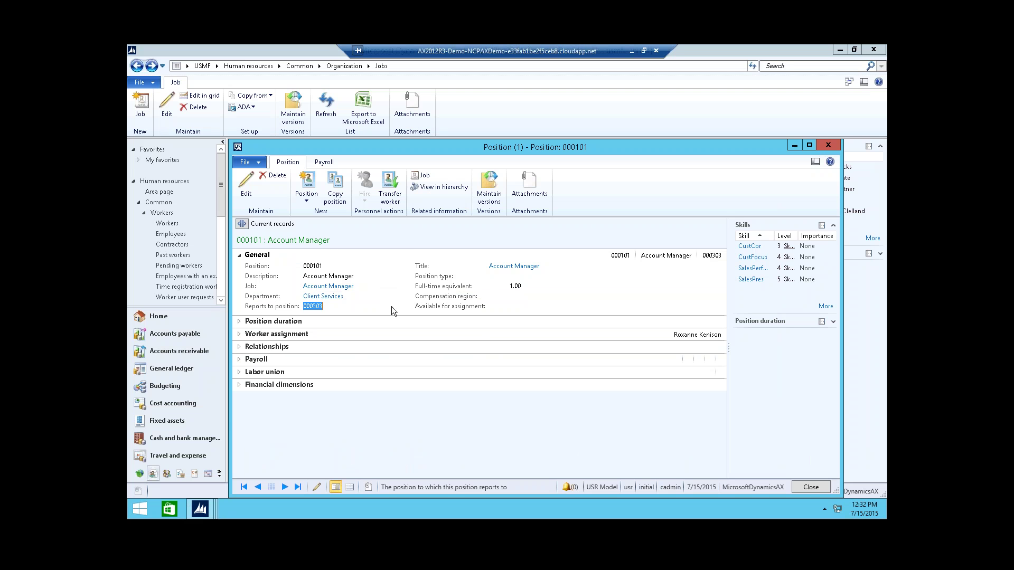
left_click(297, 322)
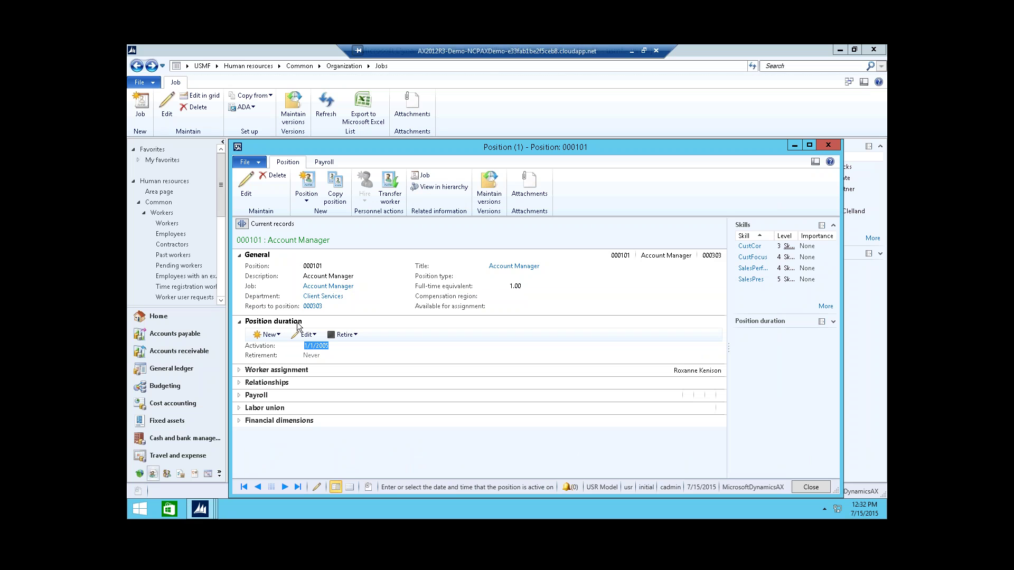
left_click(239, 370)
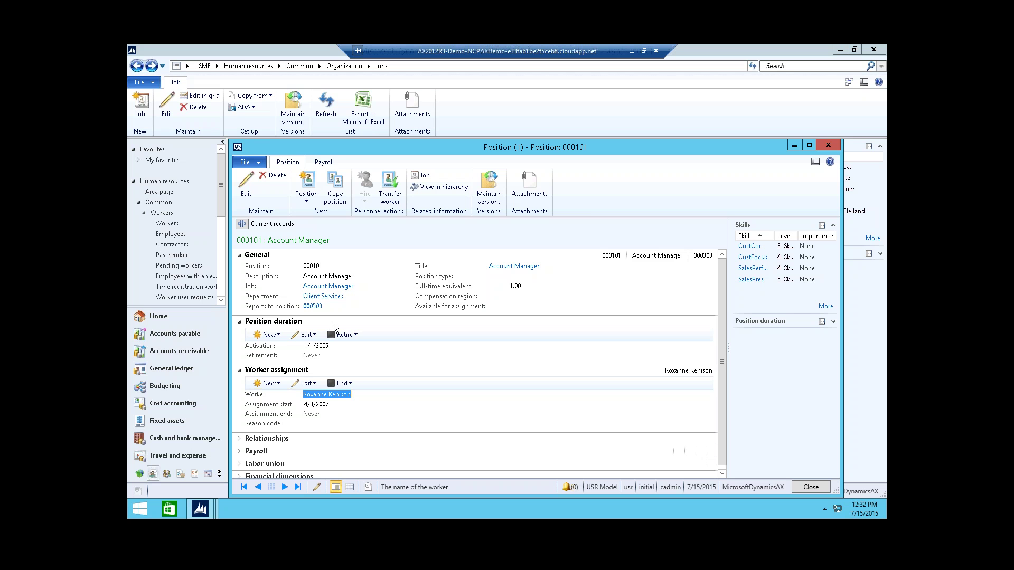
left_click(236, 323)
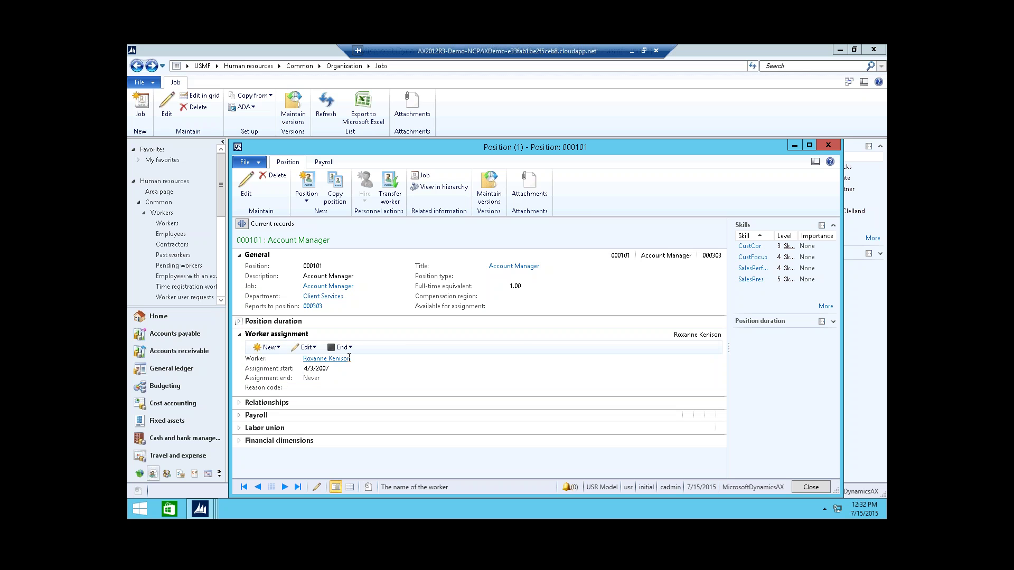
mouse_move(349, 357)
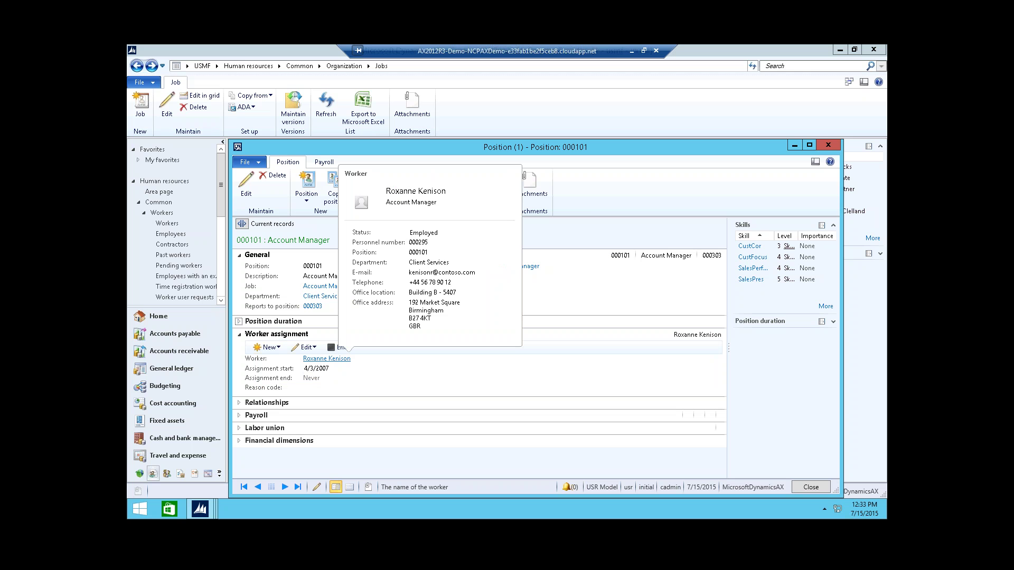
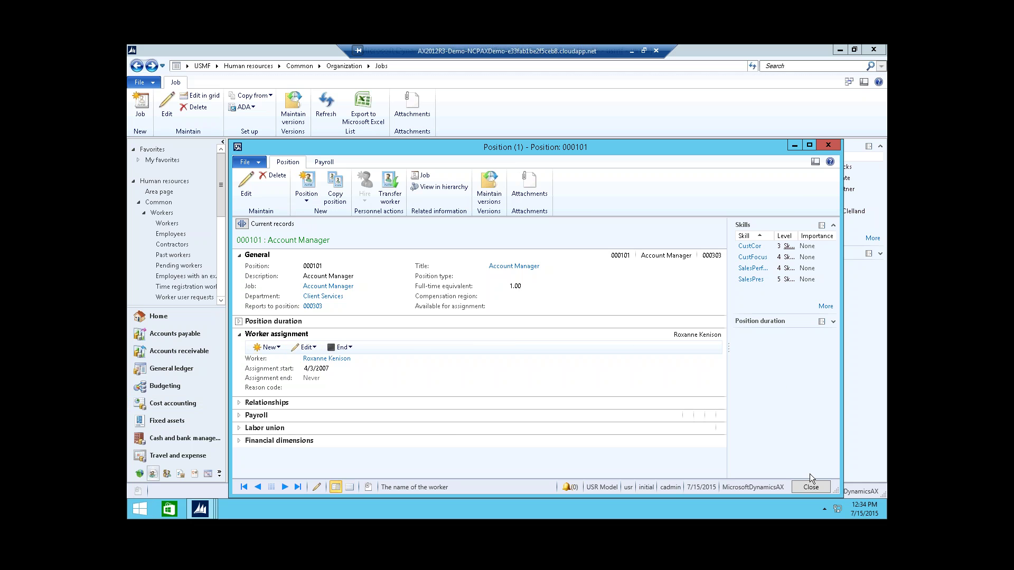
left_click(810, 487)
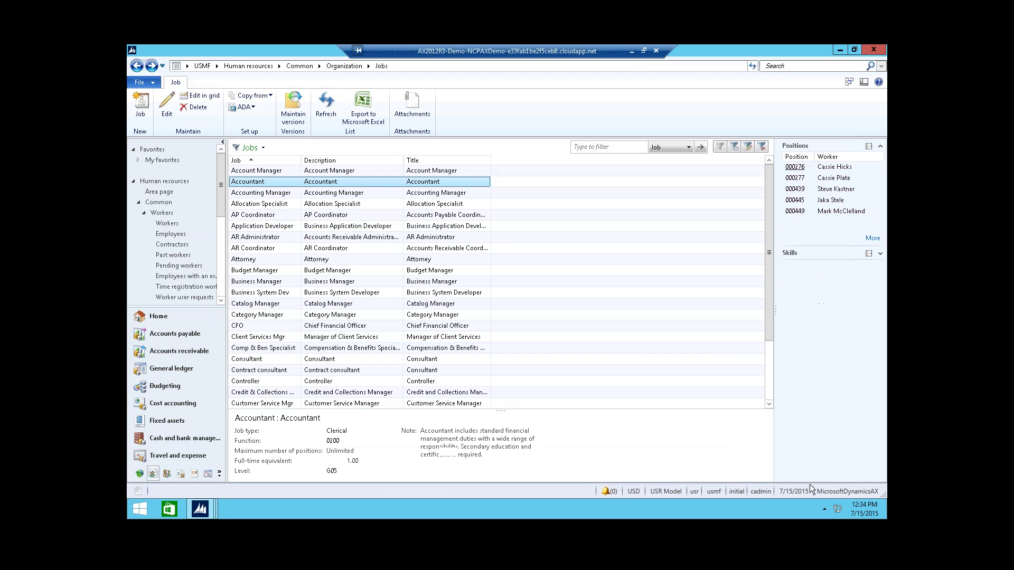
View the Workers list from the Human resources area page, and return to the area page
left_click(165, 189)
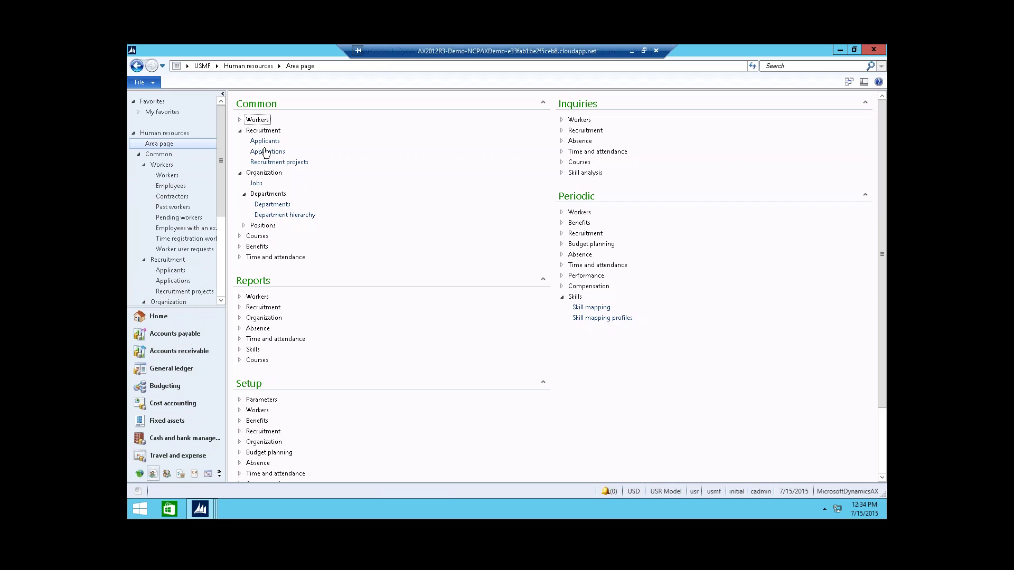
left_click(239, 120)
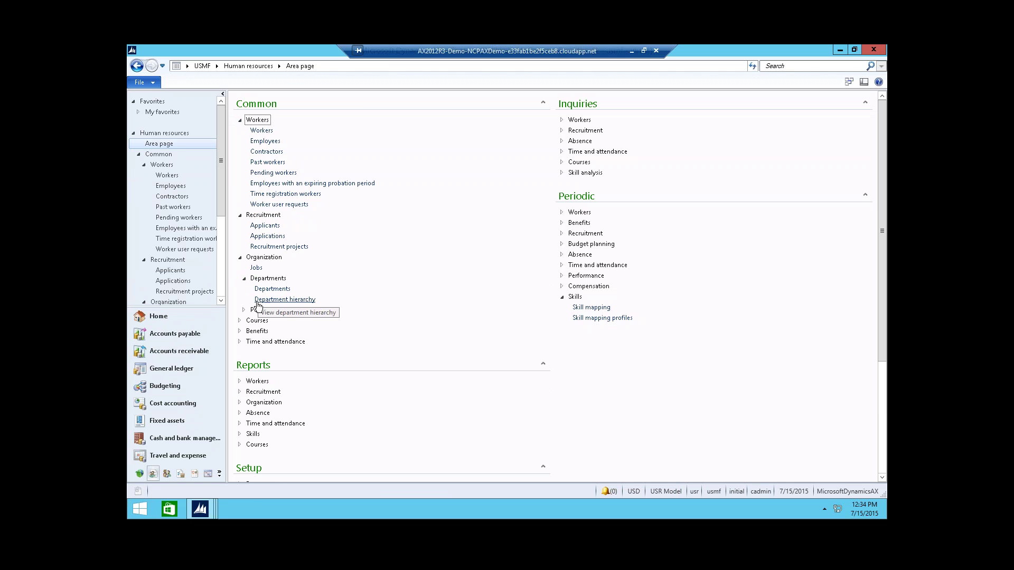
left_click(265, 131)
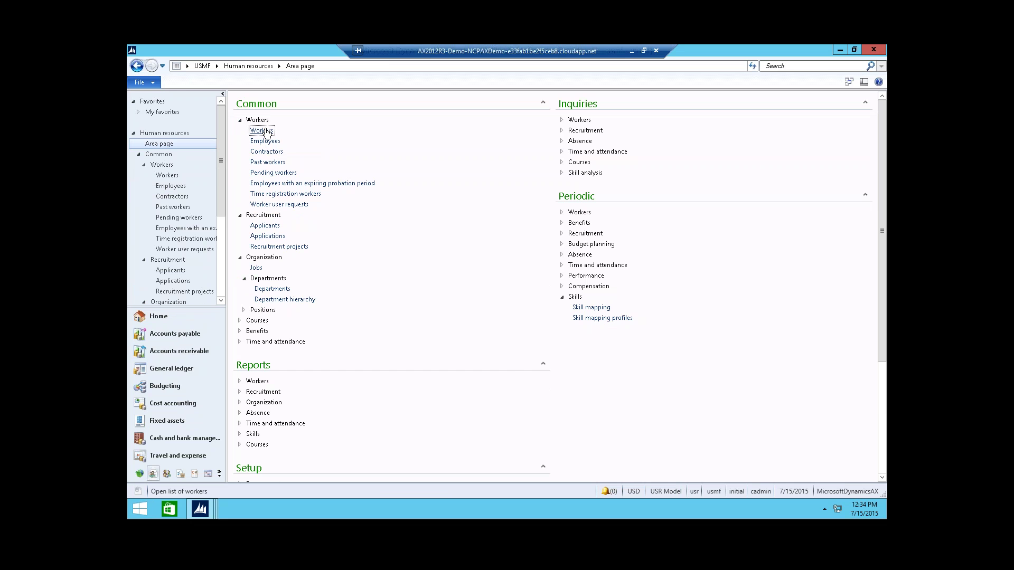
left_click(138, 67)
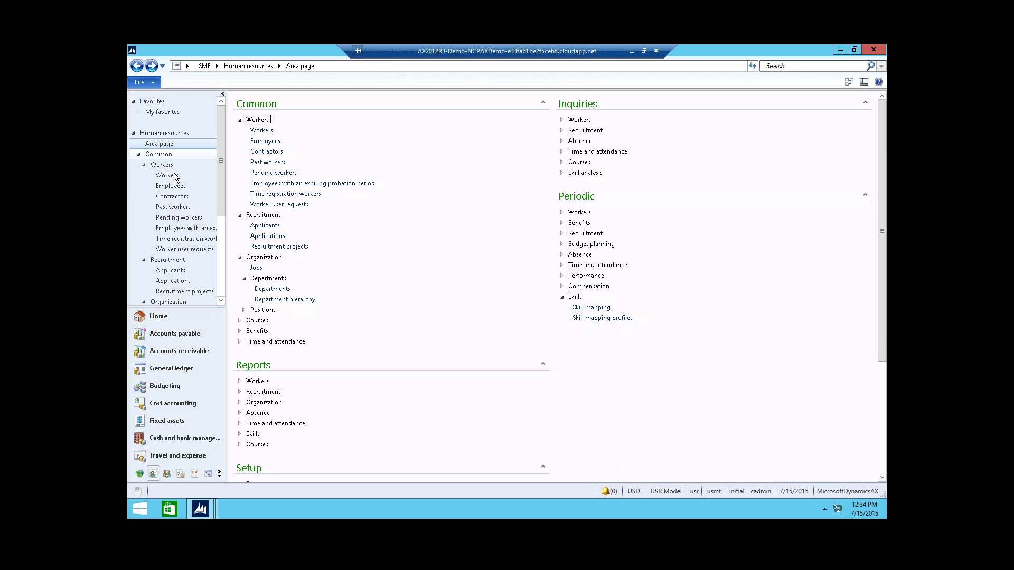
Show all applications for the Sales Associate recruitment project and open application 00013
scroll(176, 264, "down", 1)
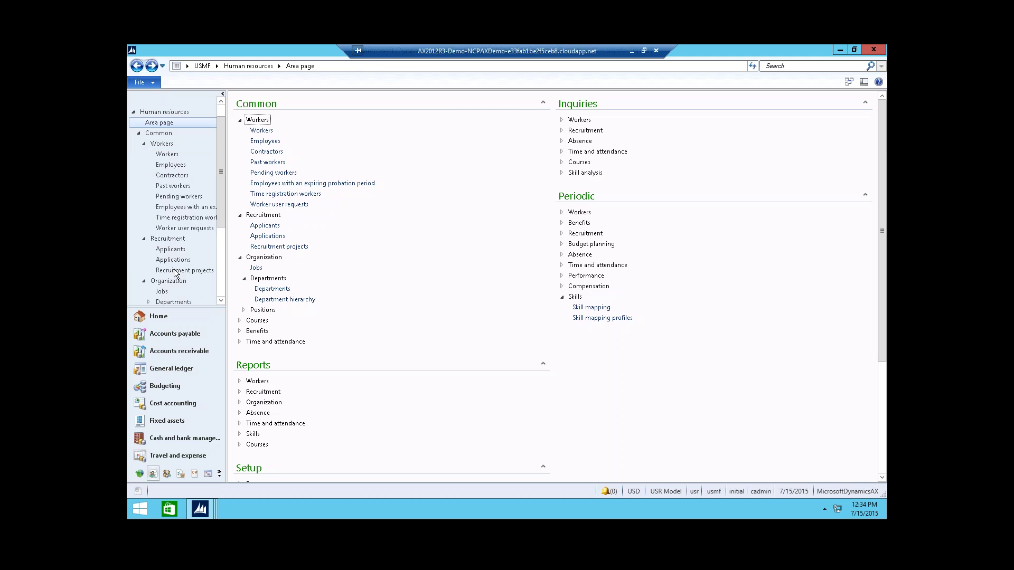
left_click(176, 271)
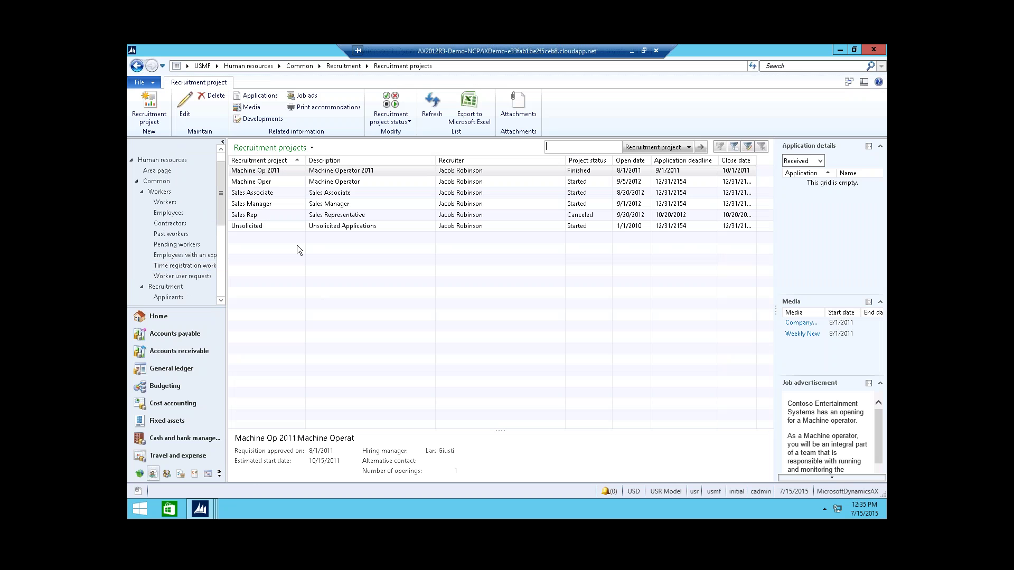
left_click(273, 193)
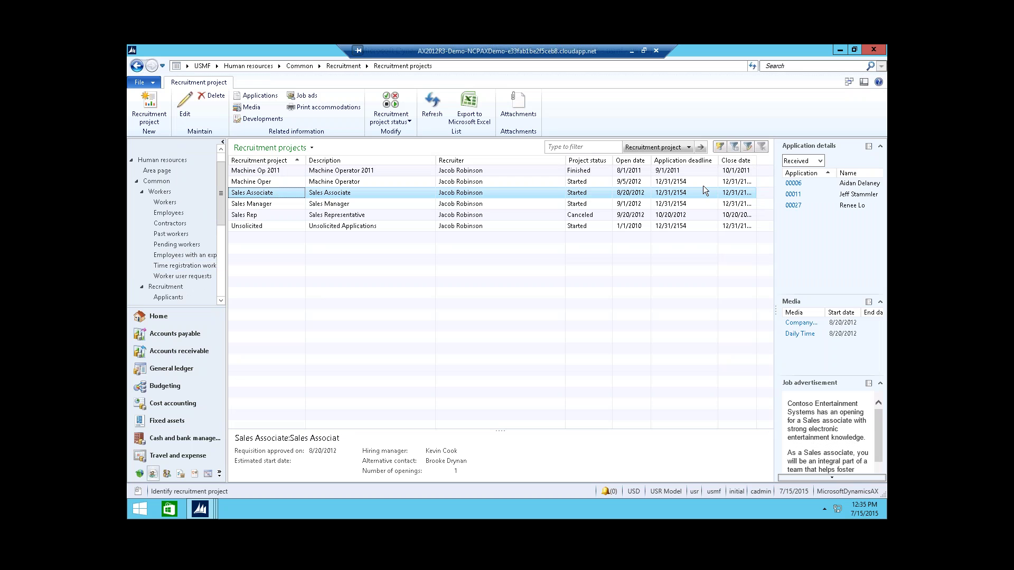
left_click(820, 161)
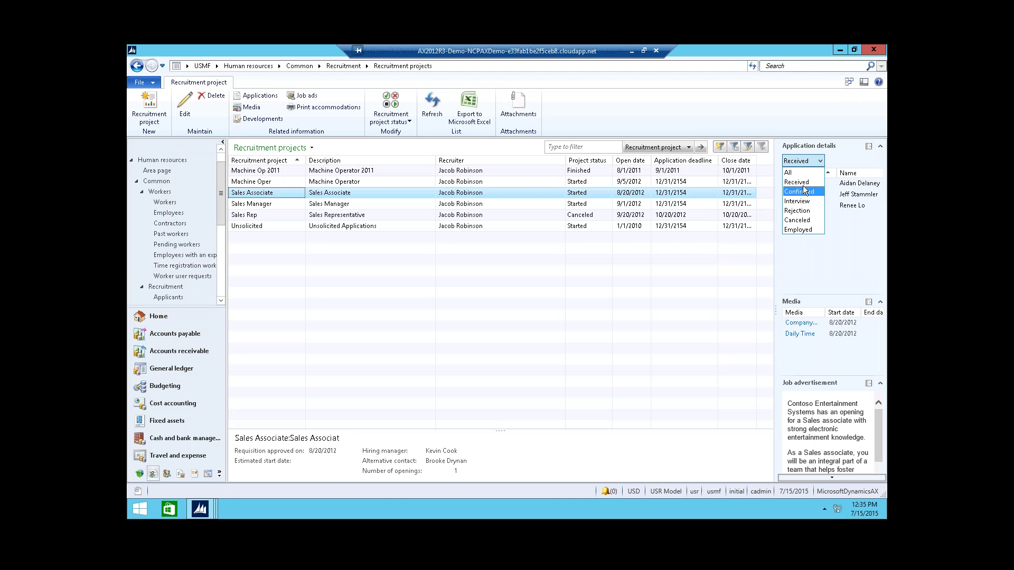
left_click(803, 174)
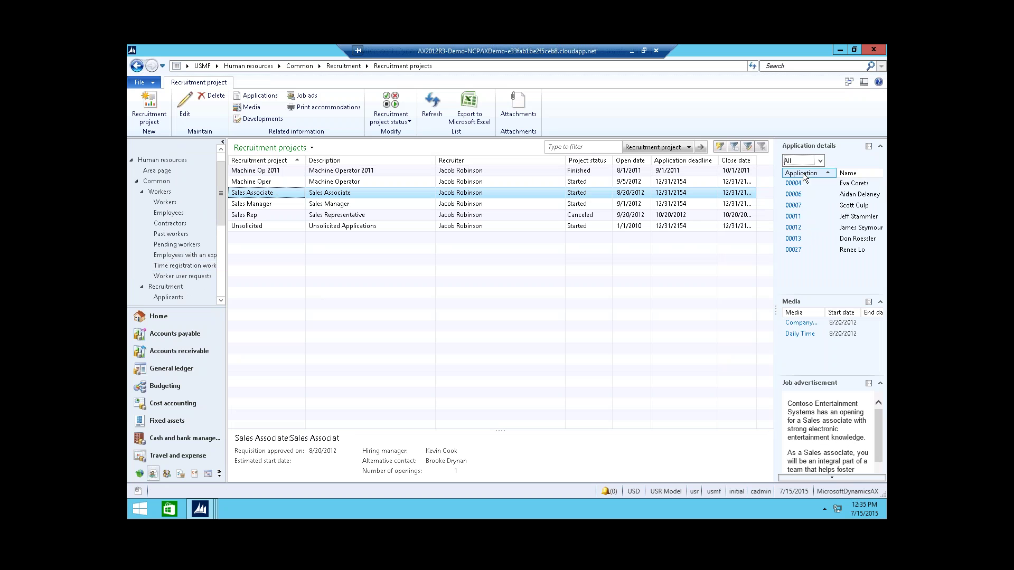
left_click(793, 238)
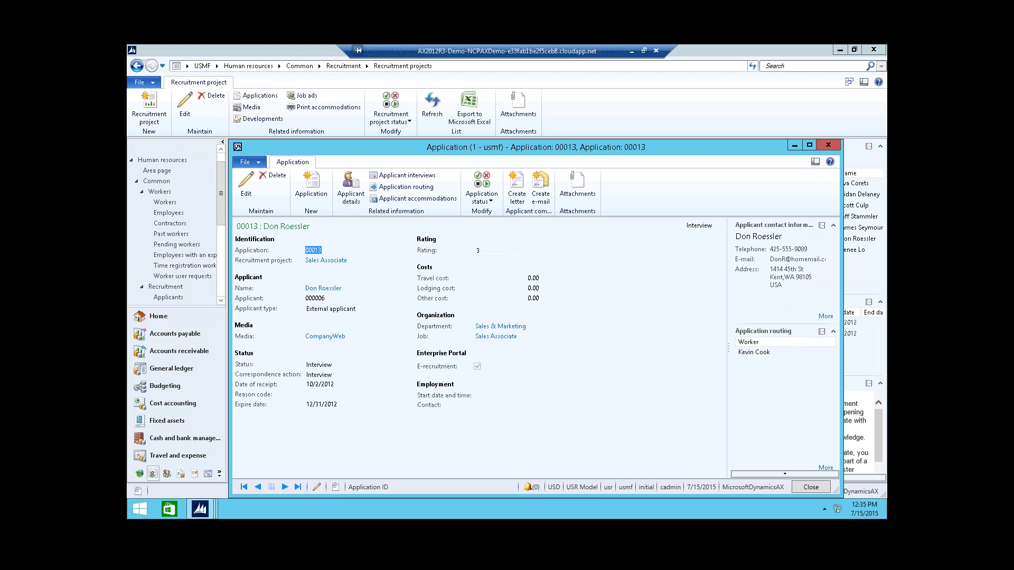
Hire the applicant as a new worker of type Employee, assigned to the Sales Associate position 000226
left_click(491, 201)
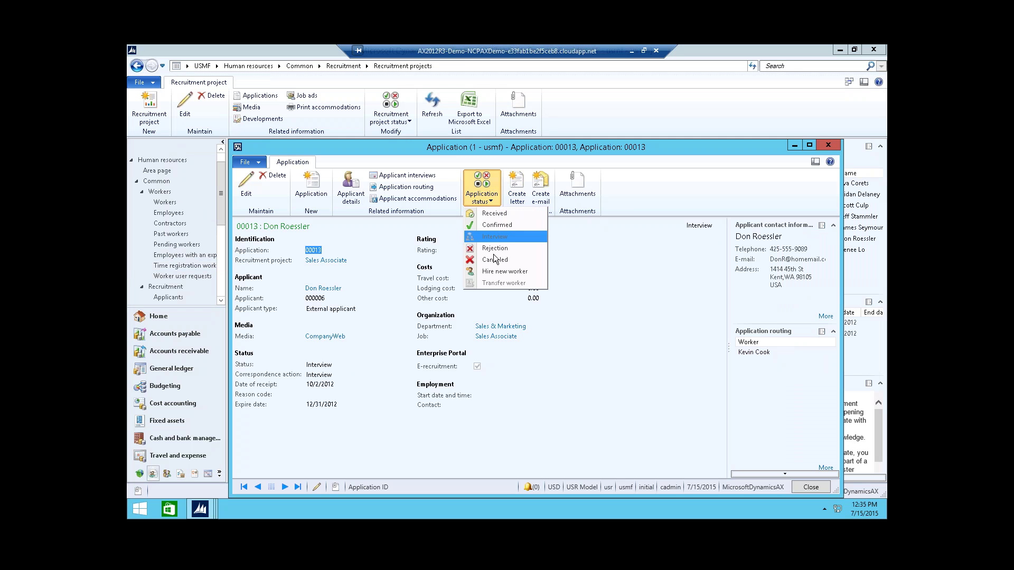
left_click(495, 273)
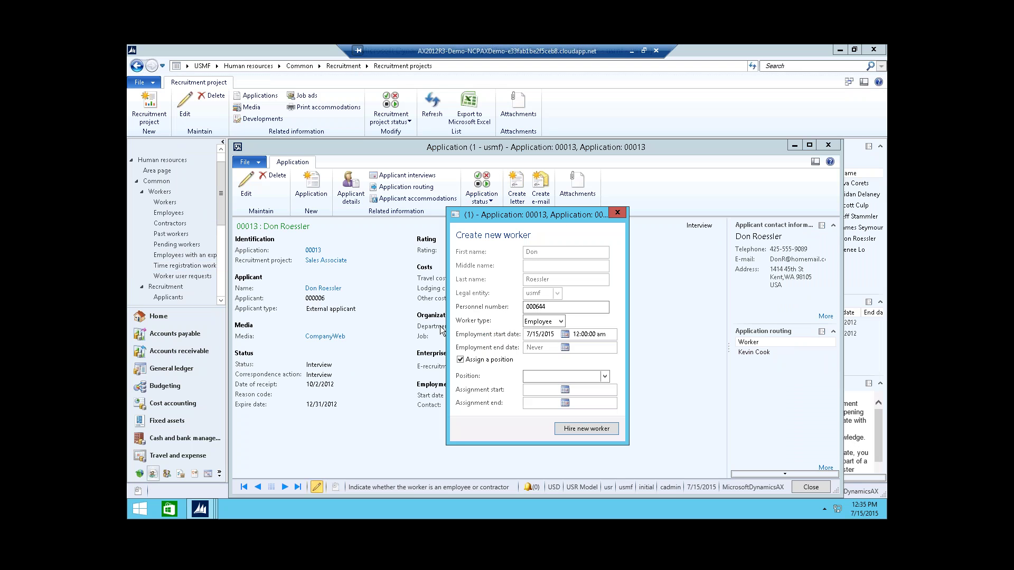
left_click(558, 322)
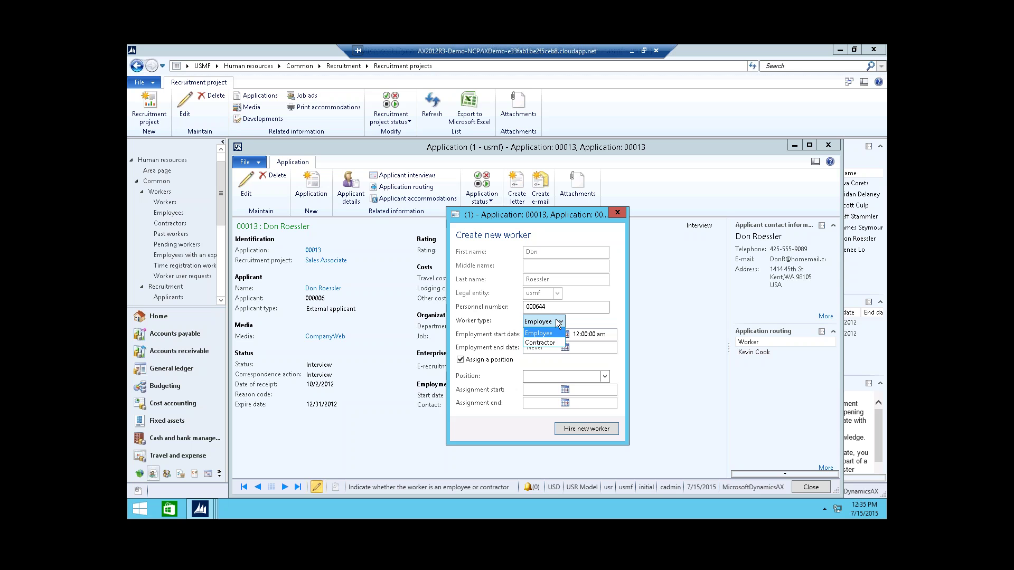
left_click(558, 322)
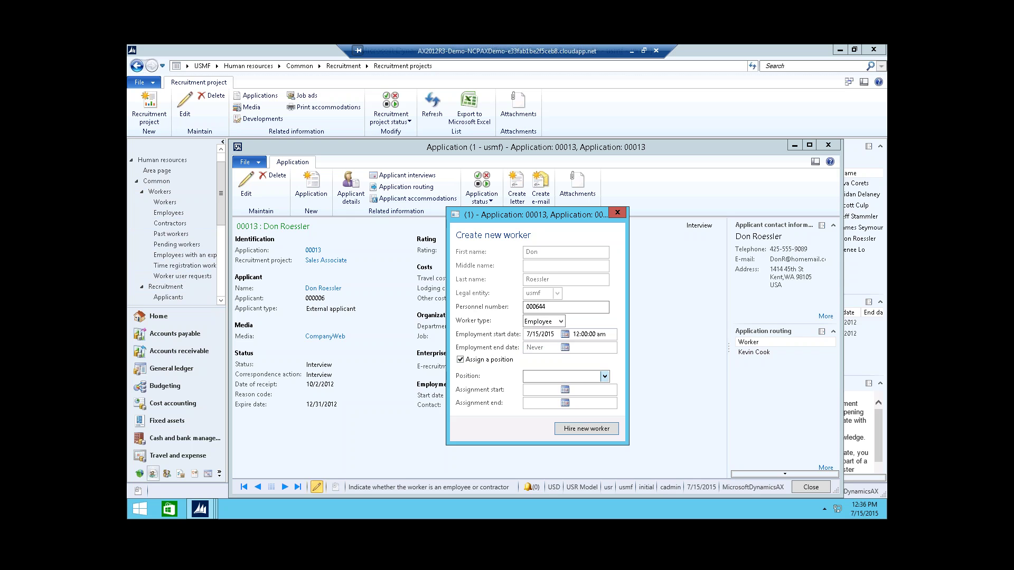
left_click(605, 376)
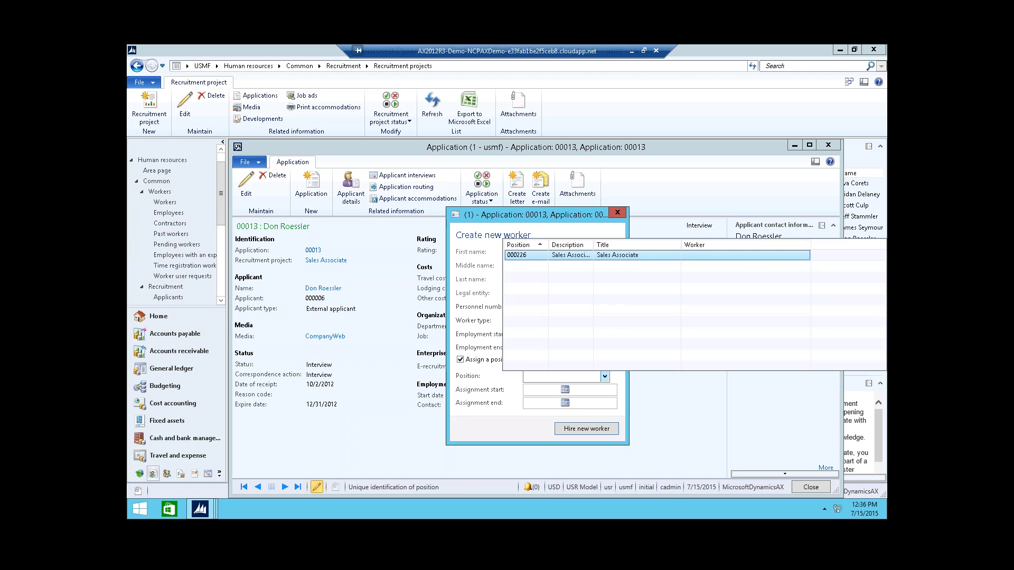
left_click(538, 255)
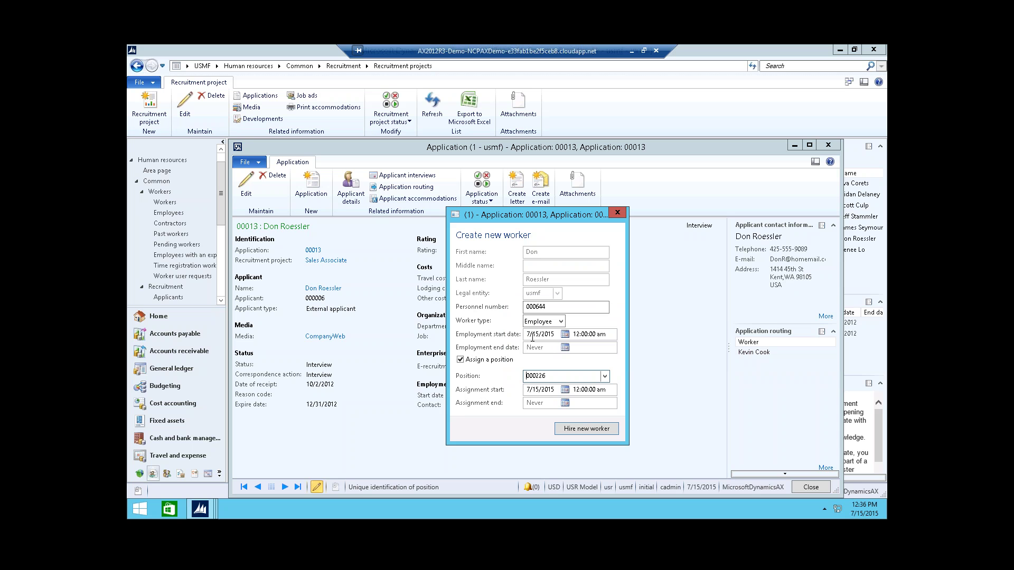
left_click(578, 429)
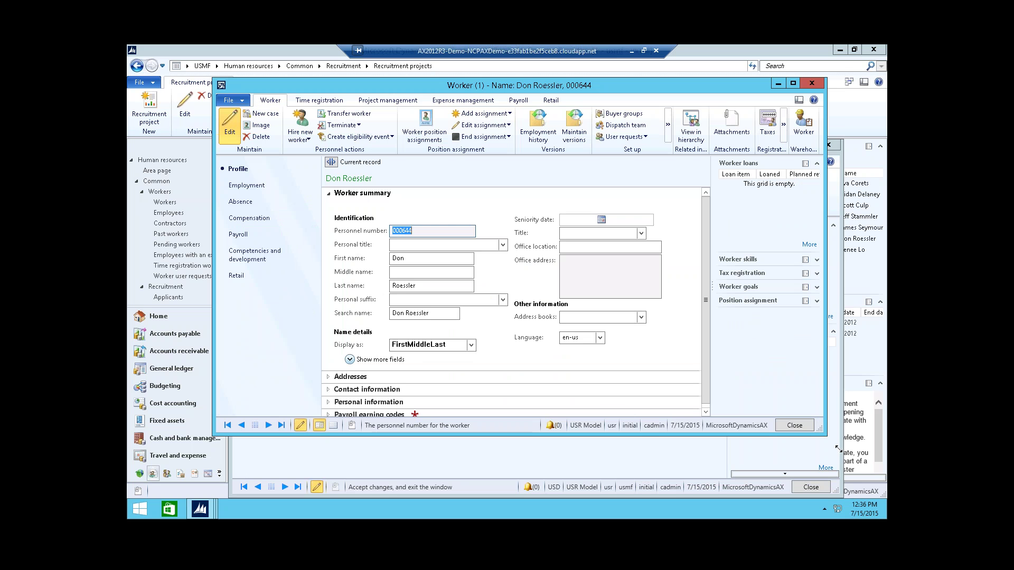
Enlarge the new worker's record and review the Addresses, Contact information and Personal information sections
left_click_drag(838, 448, 876, 470)
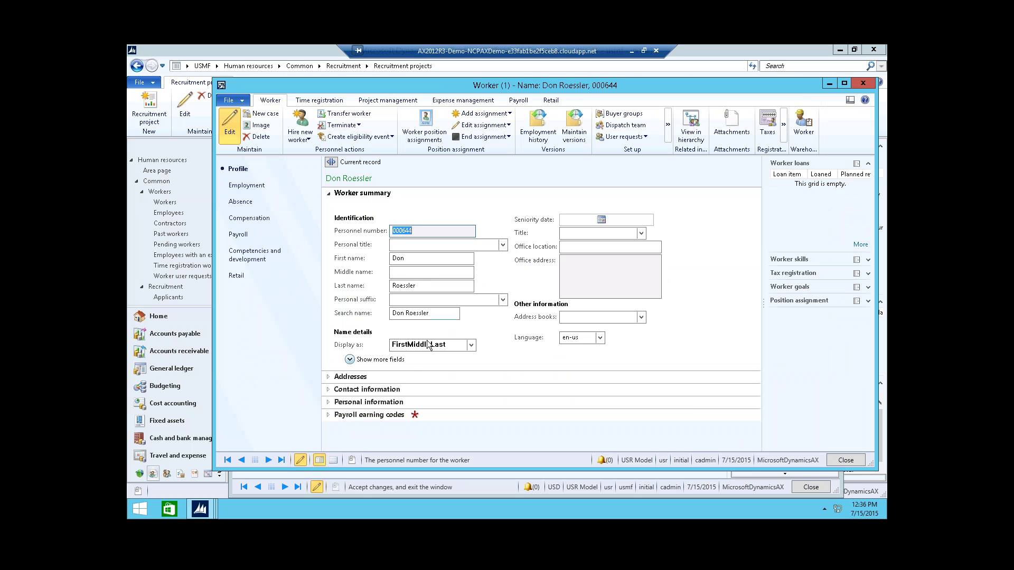
left_click(327, 377)
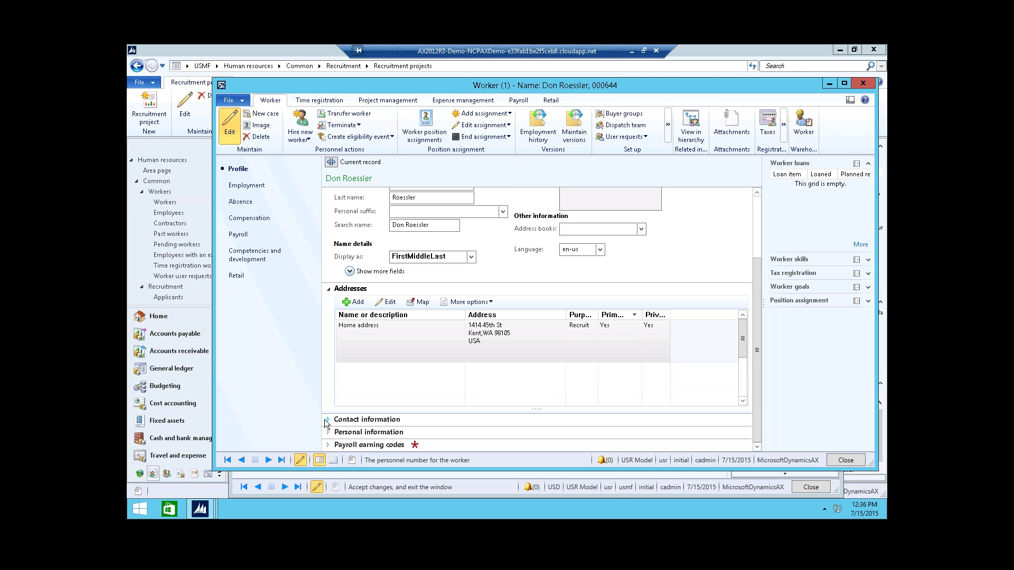
left_click(324, 419)
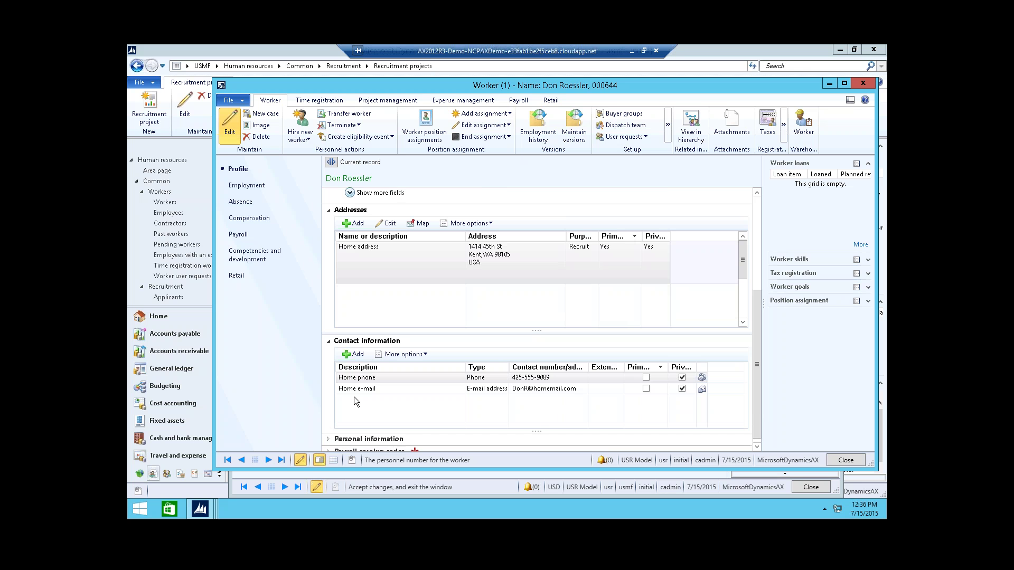
left_click(329, 433)
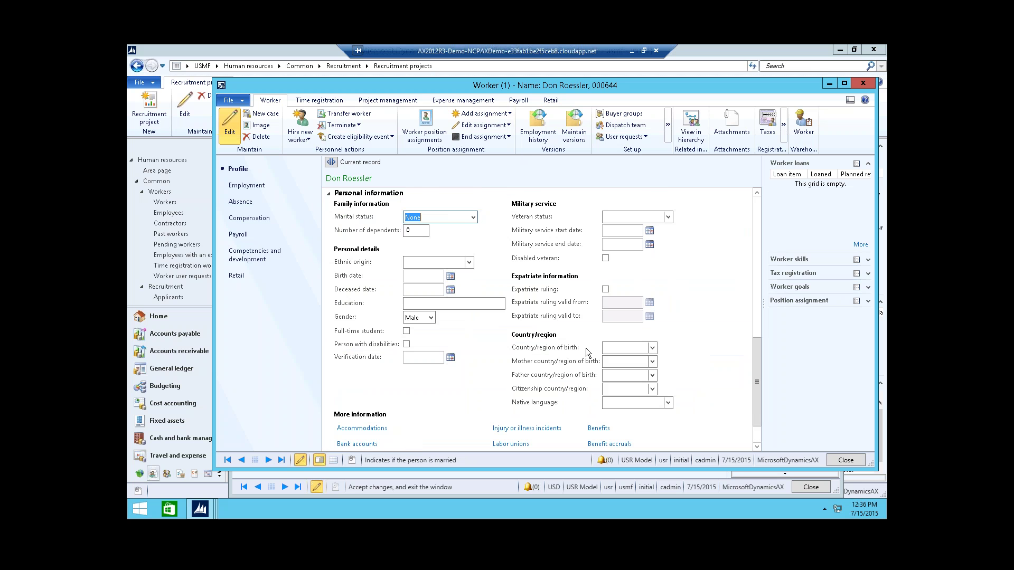
scroll(585, 347, "down", 1)
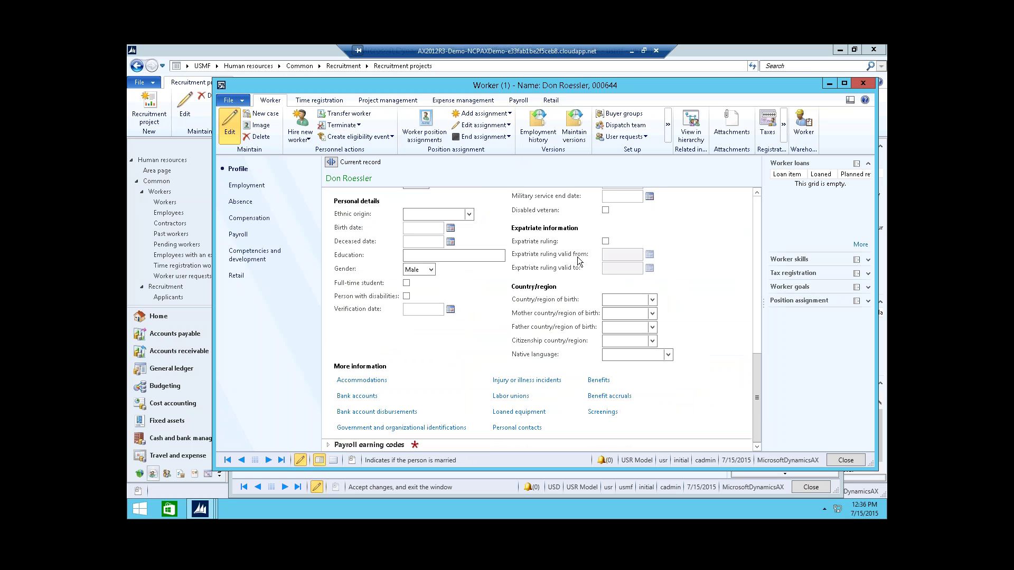
scroll(579, 261, "up", 10)
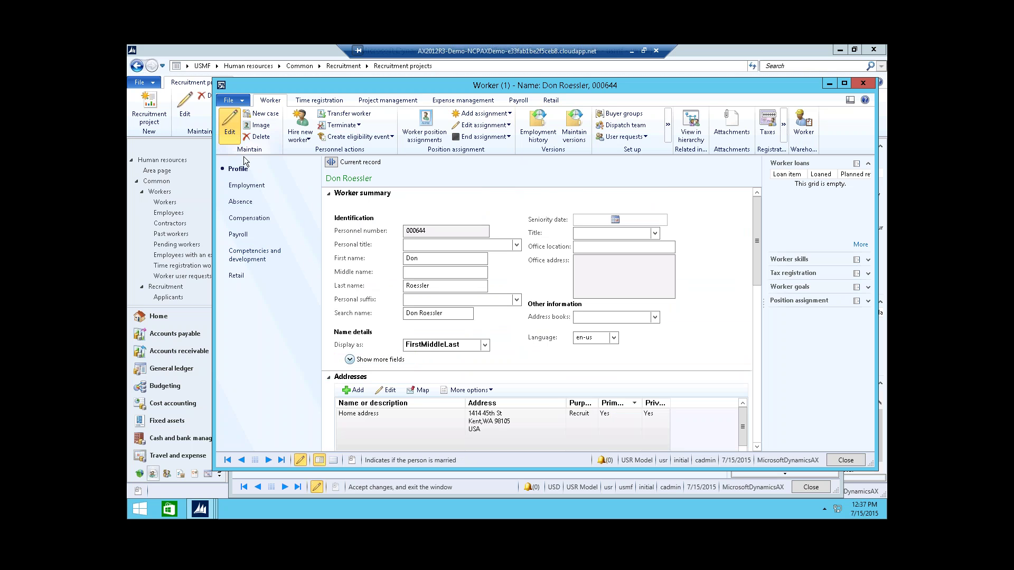
Collapse the Addresses and Contact information sections in the worker's profile
left_click(329, 377)
scroll(336, 267, "down", 5)
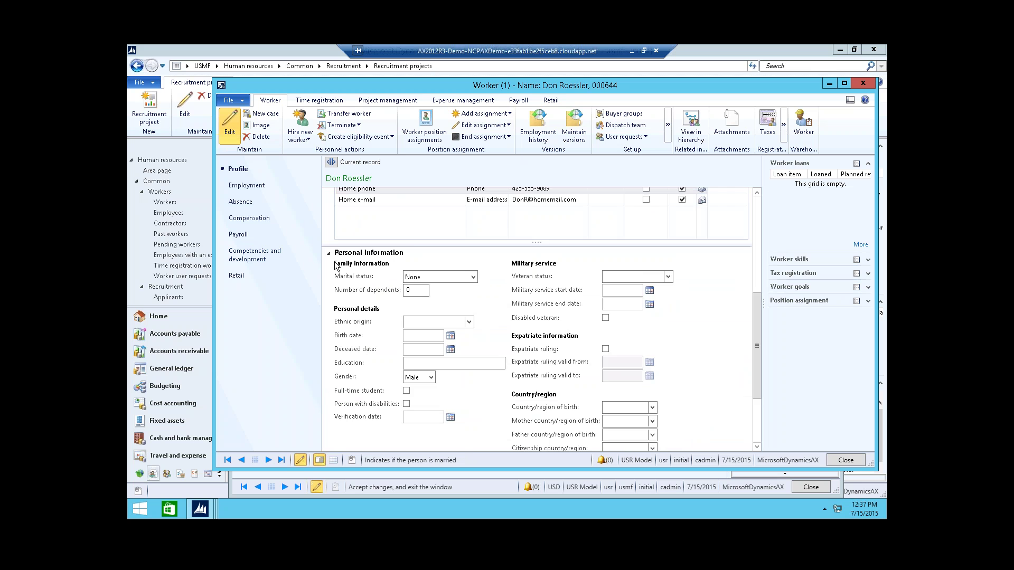
scroll(336, 267, "up", 5)
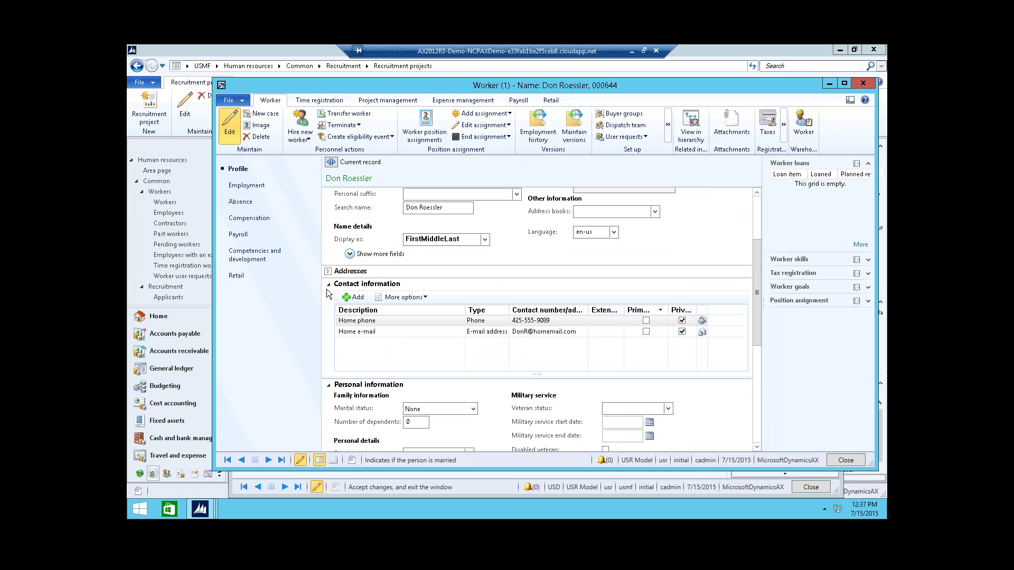
left_click(328, 285)
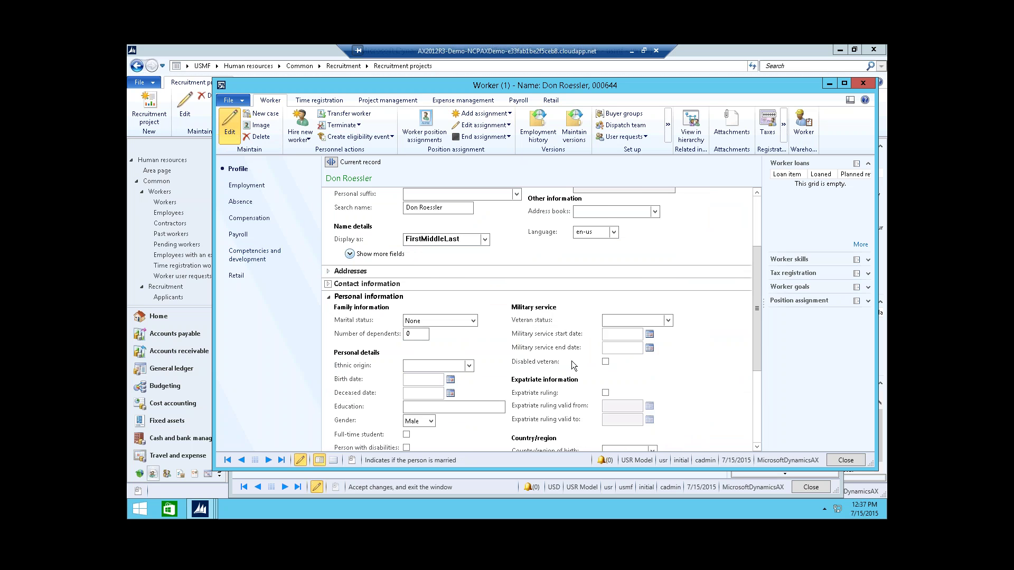
Open the worker's Government and organizational identifications from the additional personal information
scroll(549, 244, "down", 3)
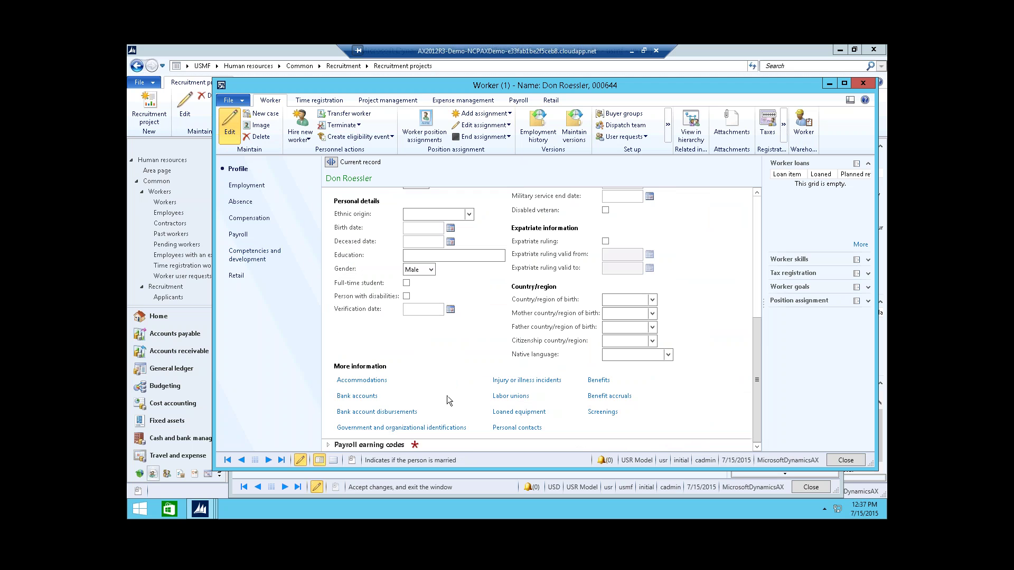
left_click(353, 382)
left_click(353, 398)
left_click(352, 415)
left_click(352, 428)
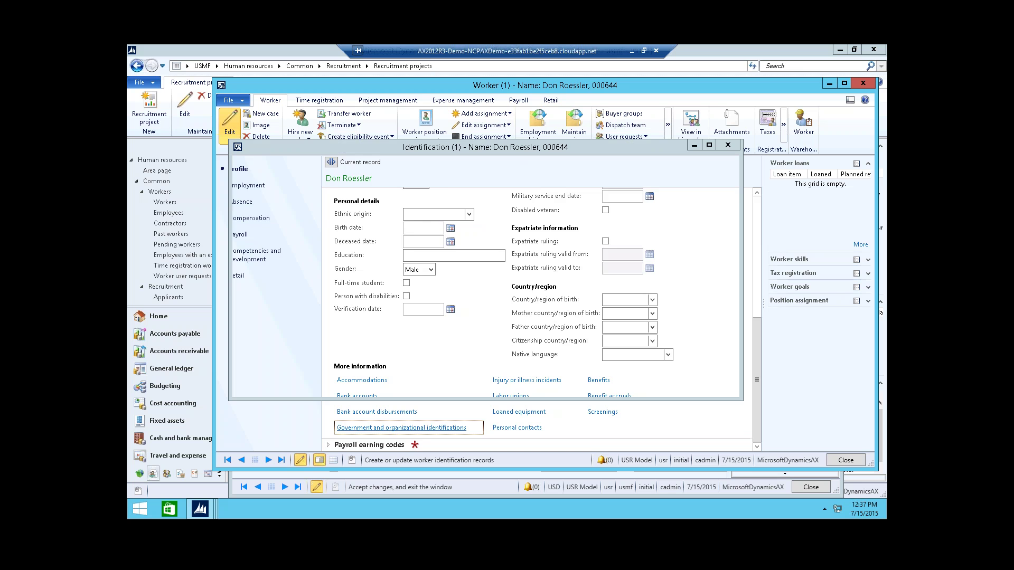
Look through the available identification types for the worker and leave the identification form without choosing one
left_click(516, 196)
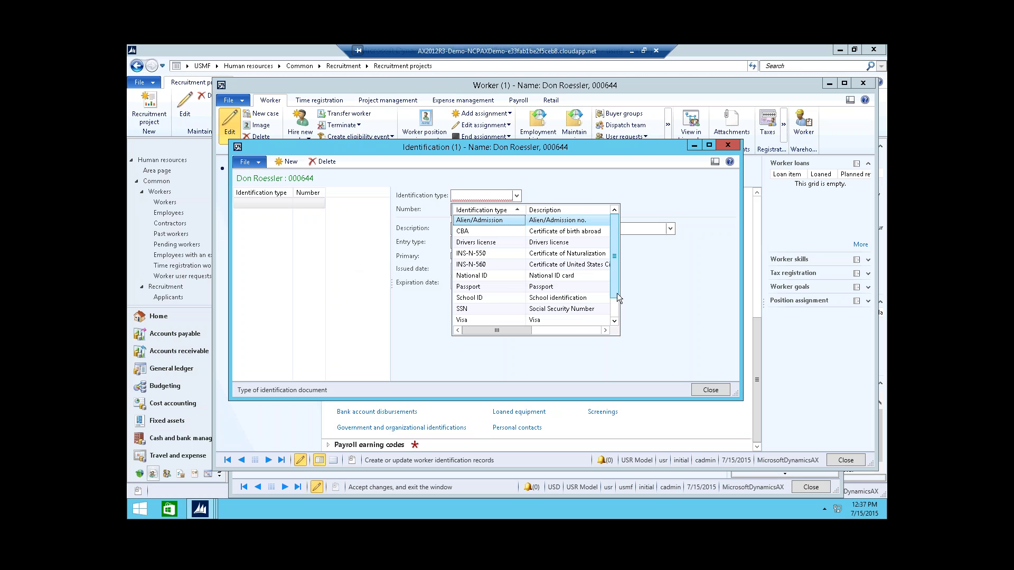
scroll(616, 293, "down", 1)
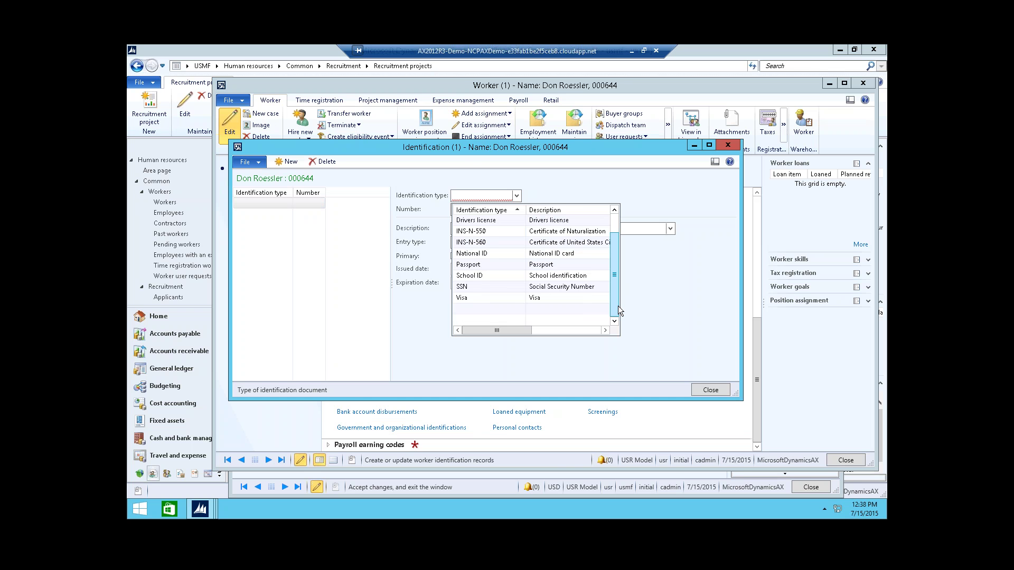
key("Escape")
key("Escape")
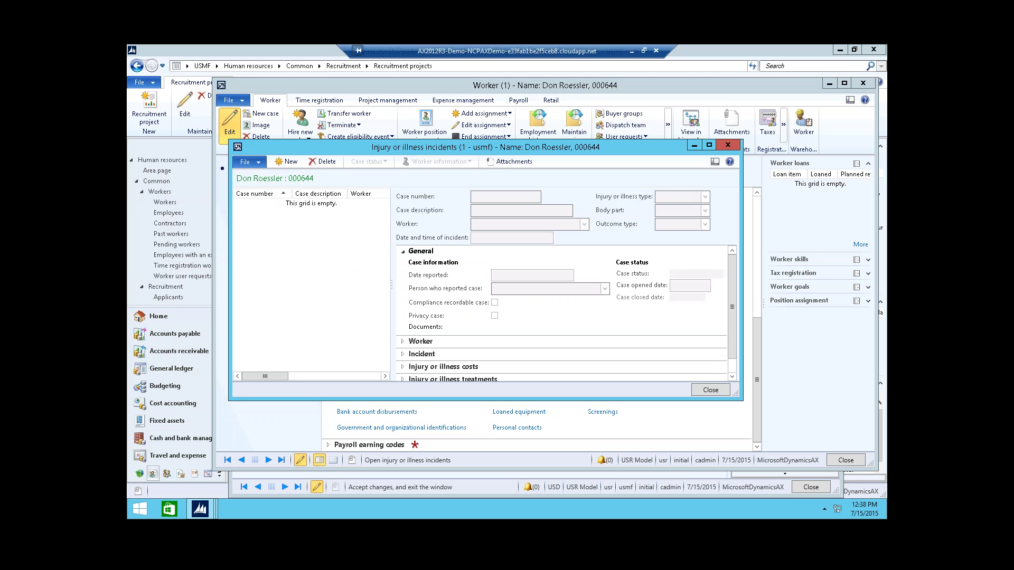
Review the worker's Injury or illness incidents and Labor unions forms, closing each one
scroll(469, 339, "down", 1)
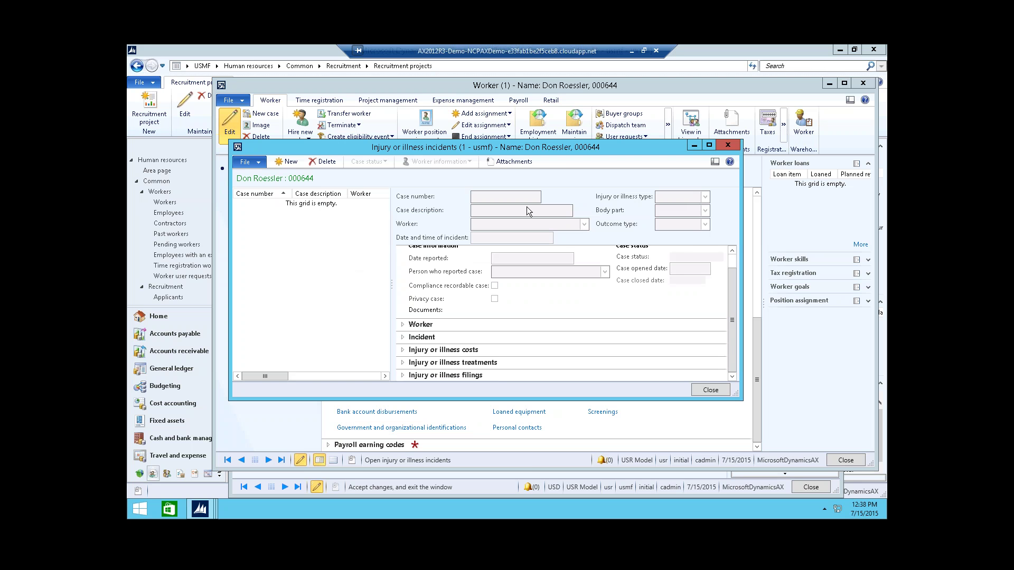
left_click(709, 390)
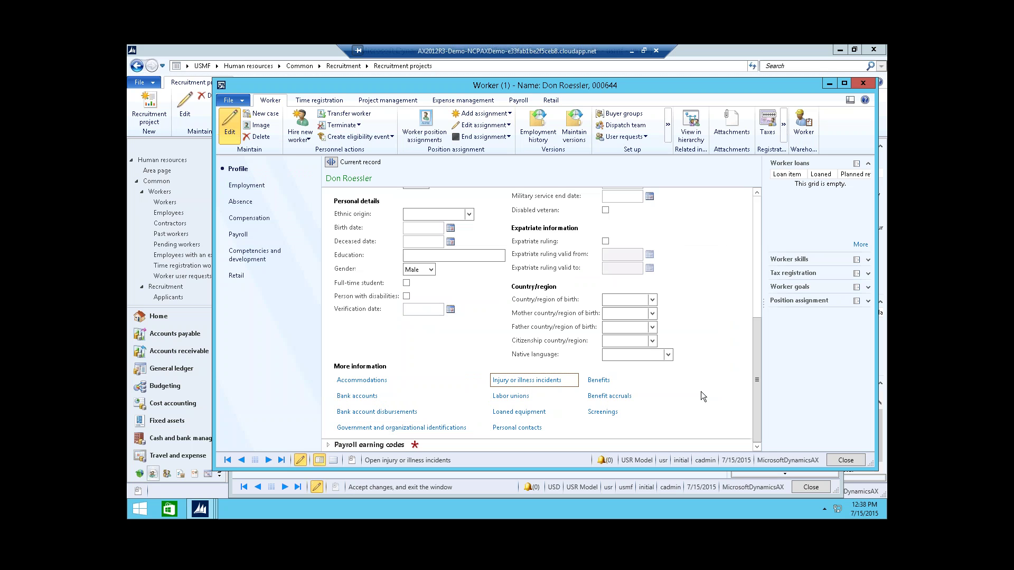
left_click(510, 396)
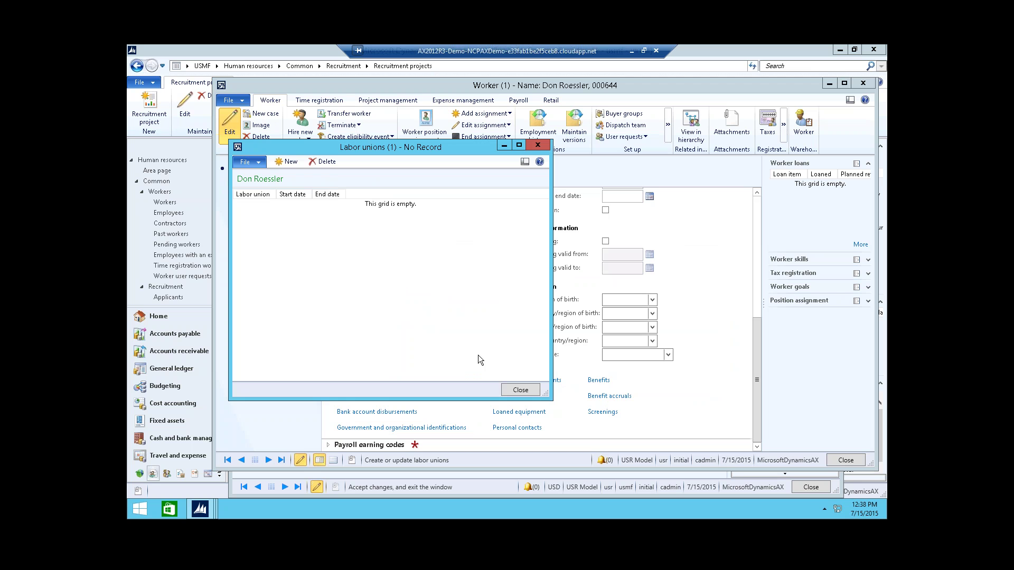
left_click(520, 390)
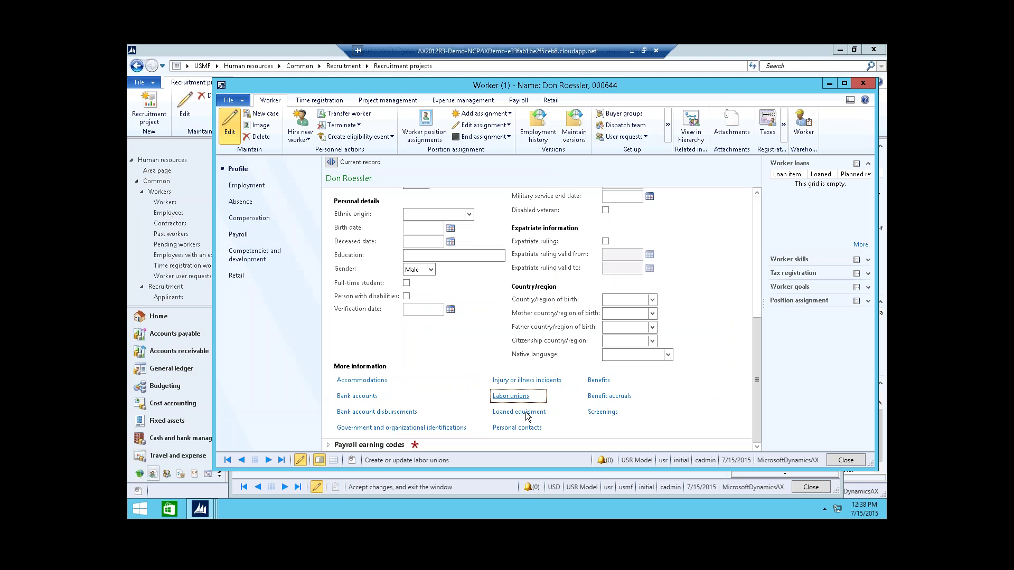
Add laptop computer PC-5200 to the worker's loaned equipment and close the form
left_click(525, 412)
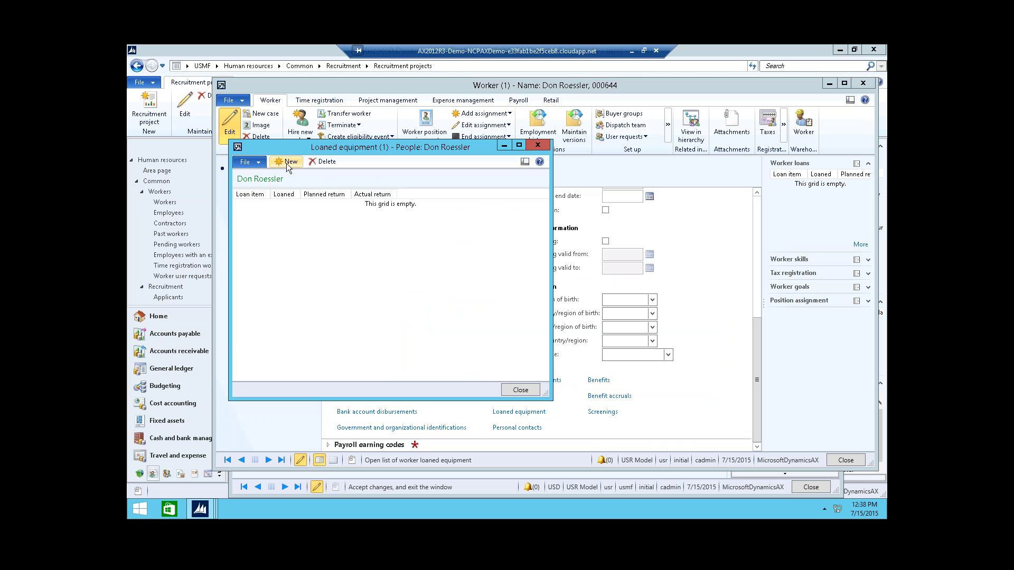
left_click(286, 164)
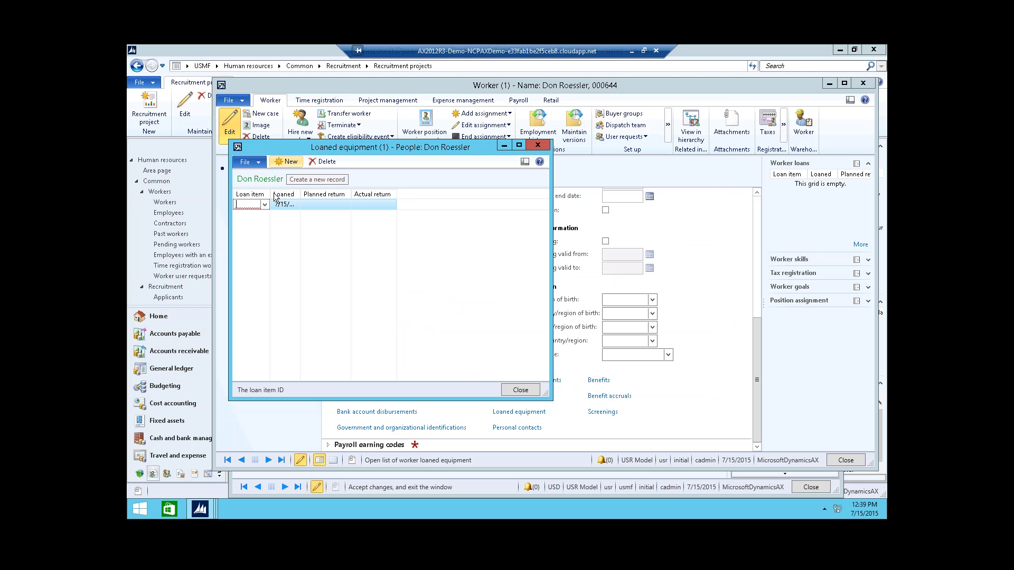
left_click(264, 204)
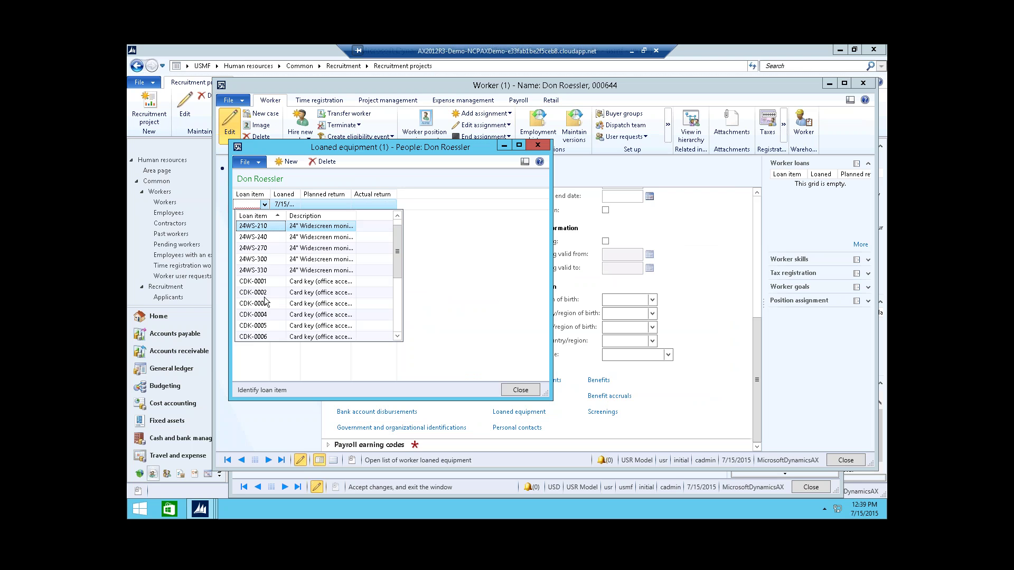
scroll(266, 301, "down", 2)
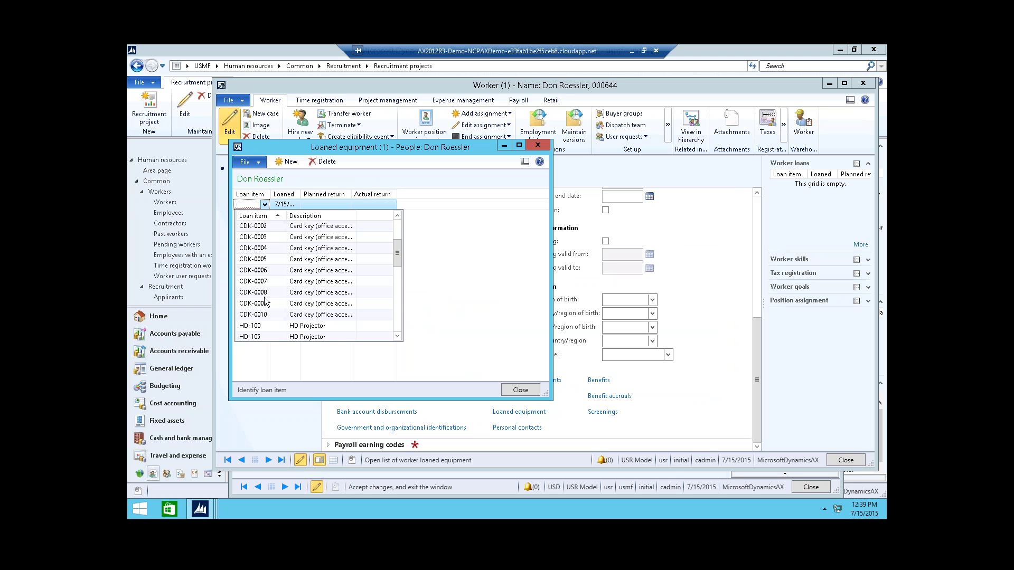
scroll(266, 302, "down", 2)
scroll(266, 302, "down", 2)
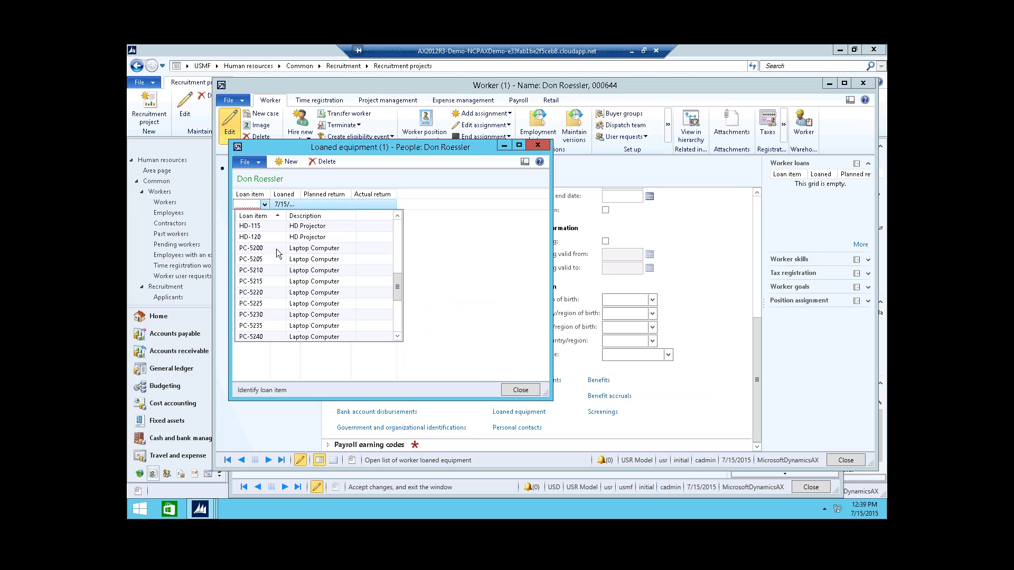
left_click(277, 248)
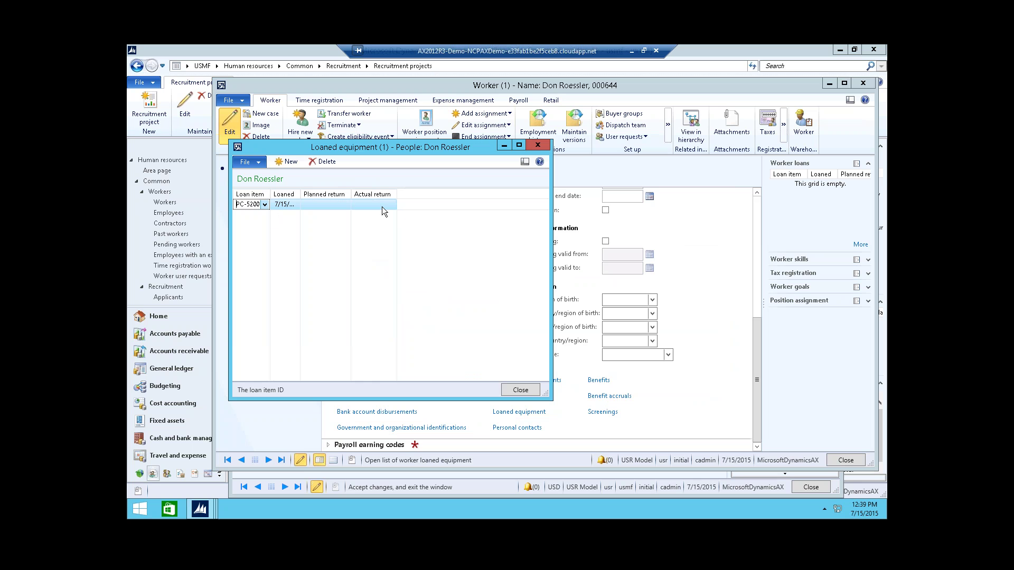
left_click(521, 390)
Review the worker's Personal contacts in an enlarged form and the Screenings, closing each one
left_click(516, 428)
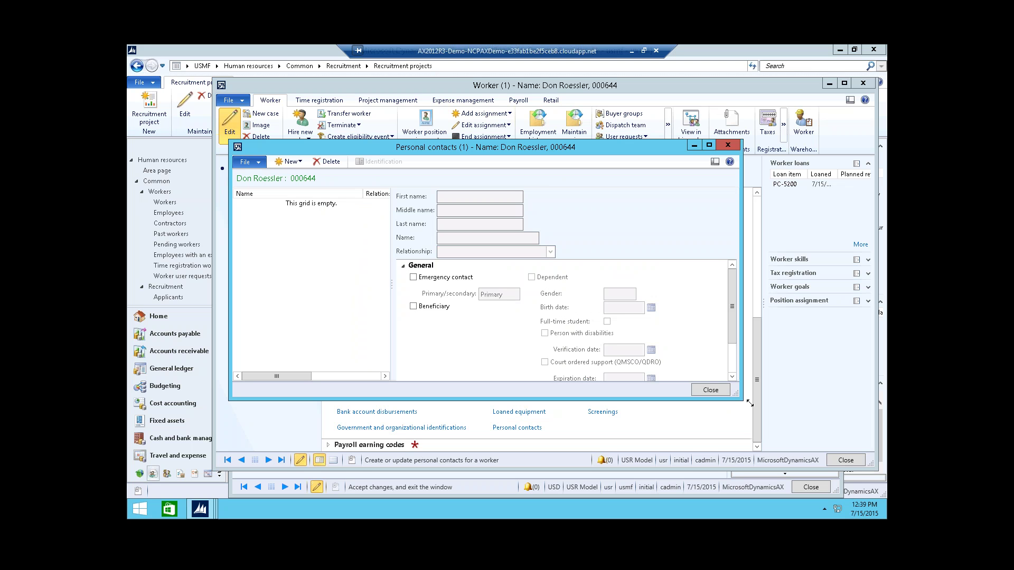
left_click_drag(749, 402, 778, 432)
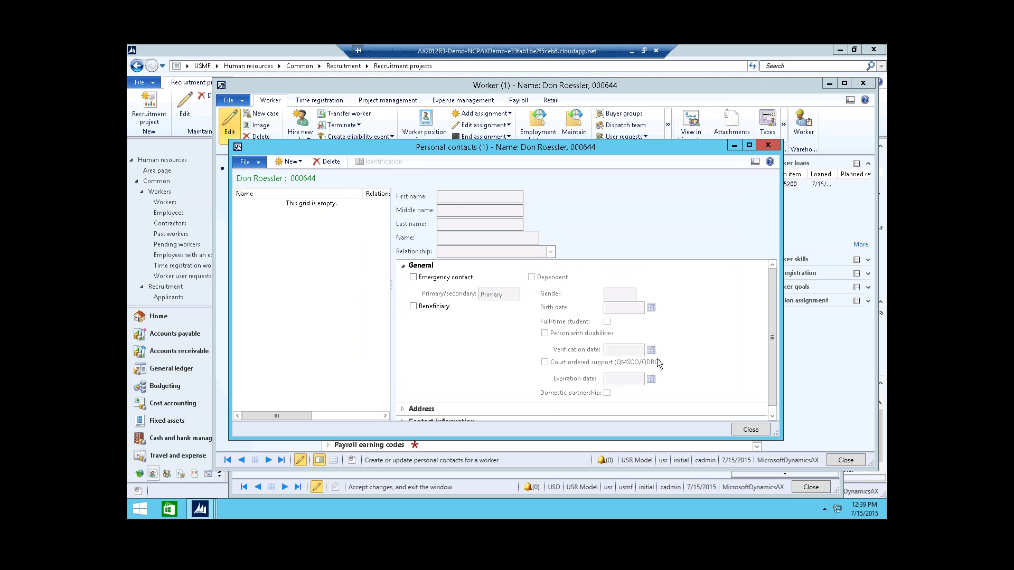
left_click(750, 430)
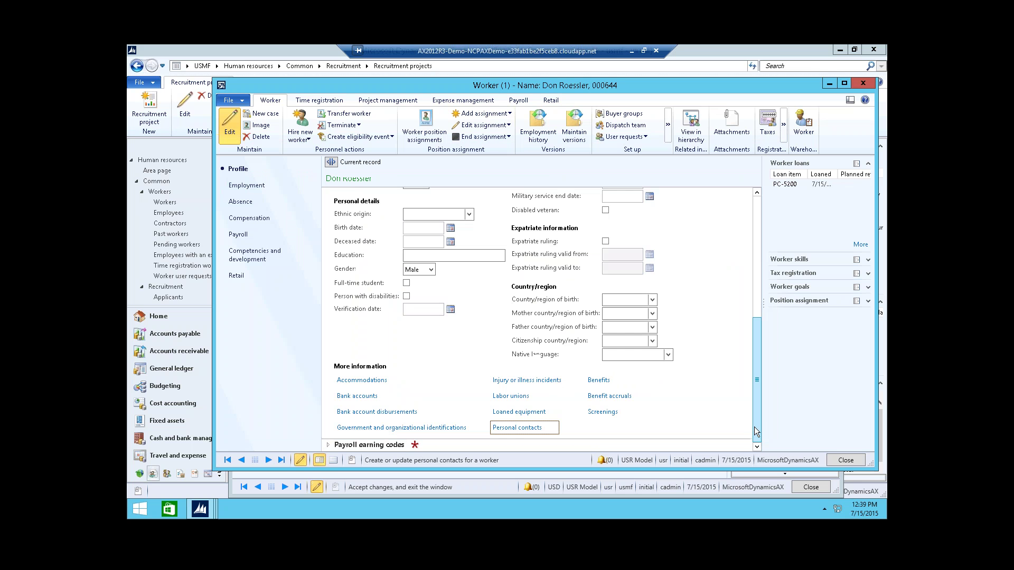
left_click(600, 415)
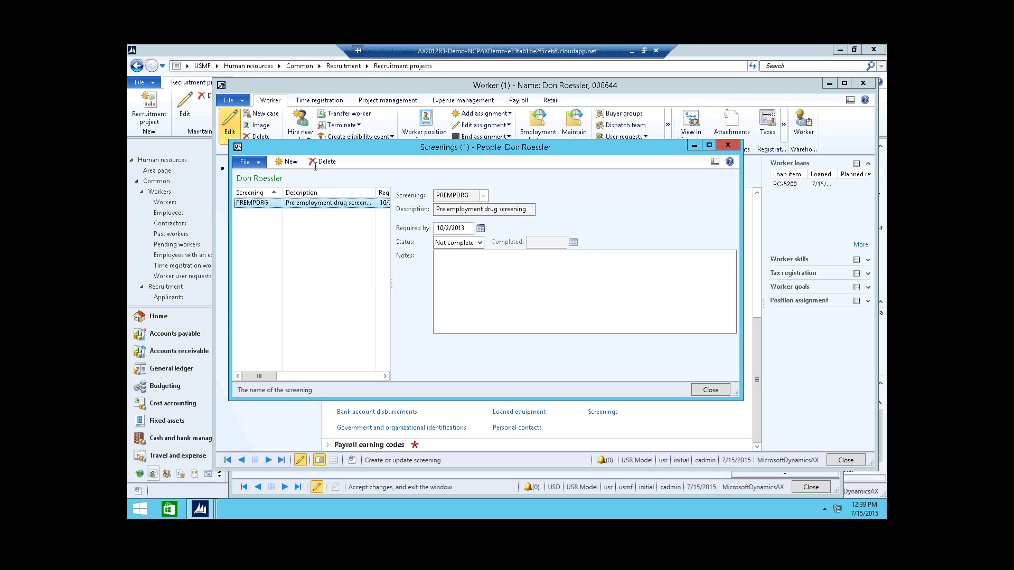
left_click(711, 390)
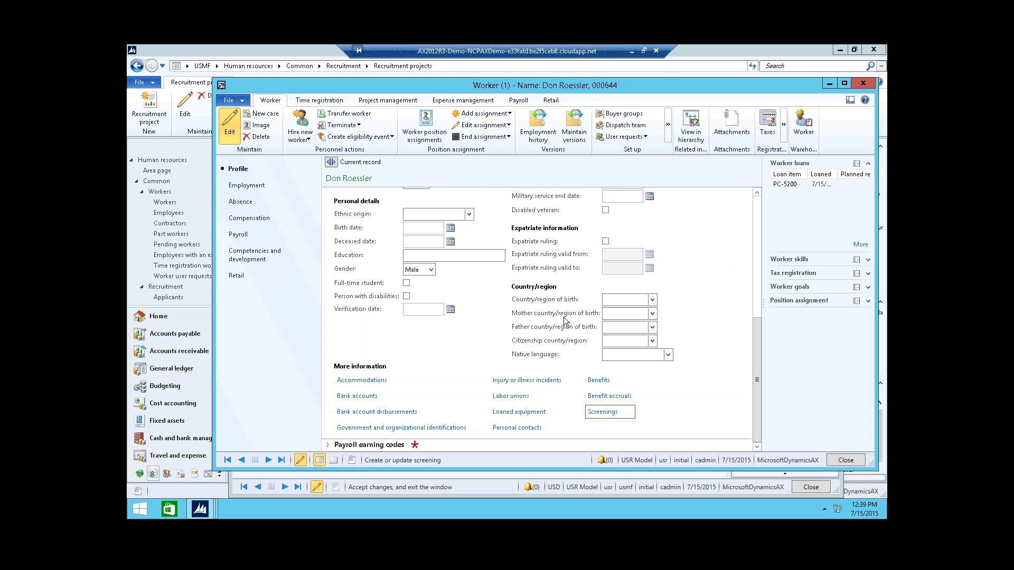
Switch the worker's record from the profile to the Employment details
scroll(563, 320, "up", 10)
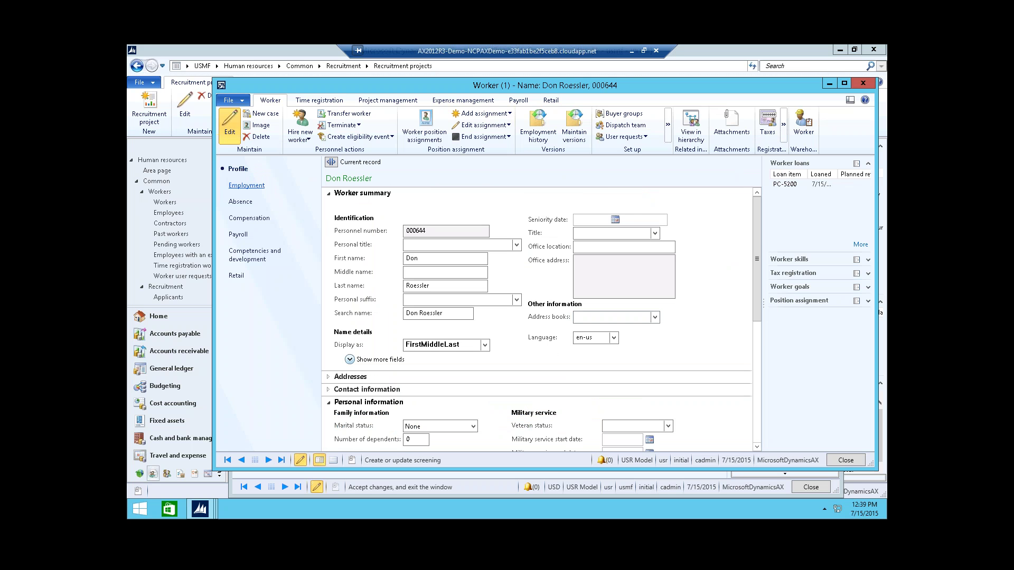
left_click(247, 186)
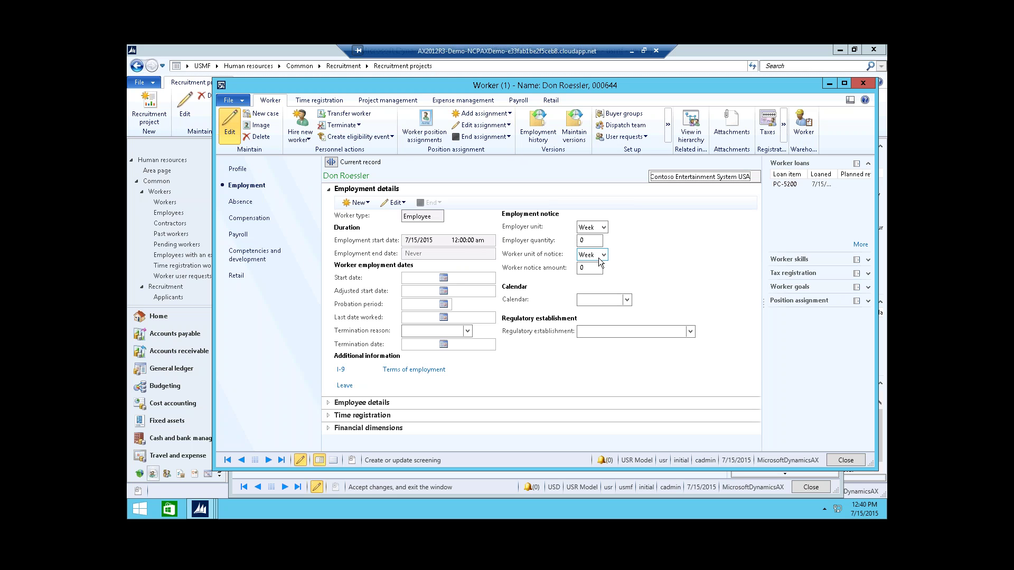
Create an I-9 document for the worker with Passport as the List A document type
left_click(341, 371)
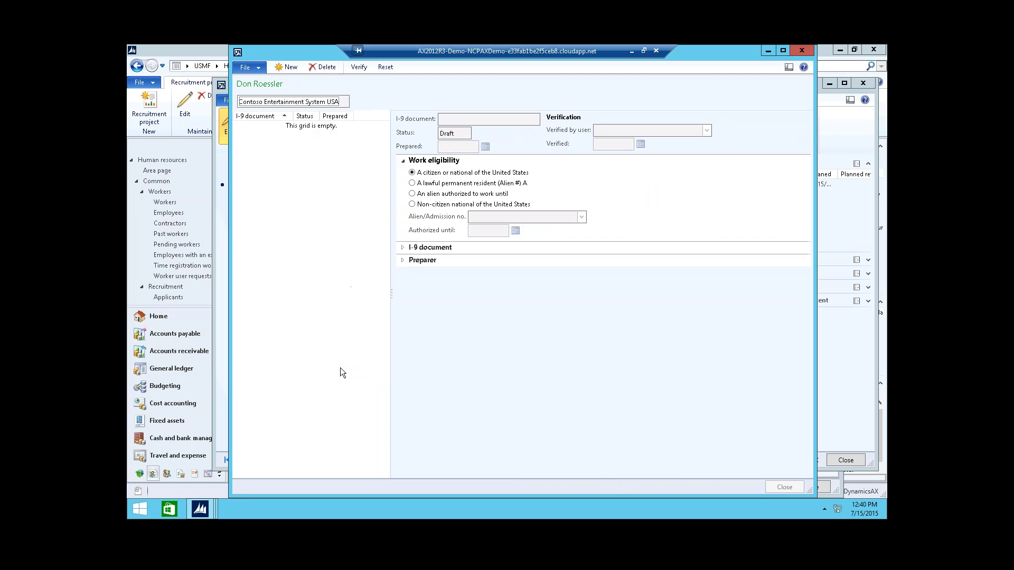
left_click(286, 68)
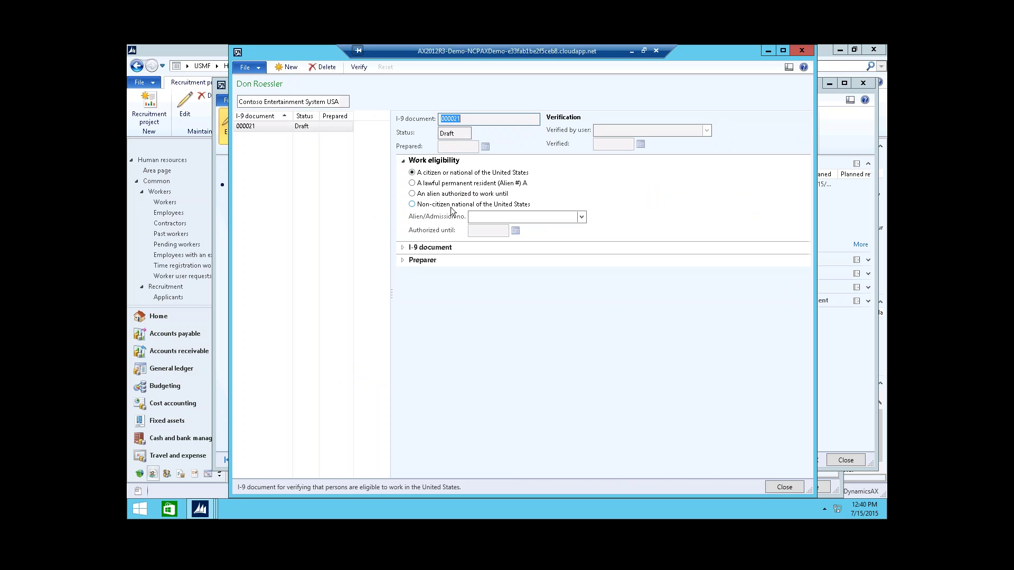
left_click(413, 248)
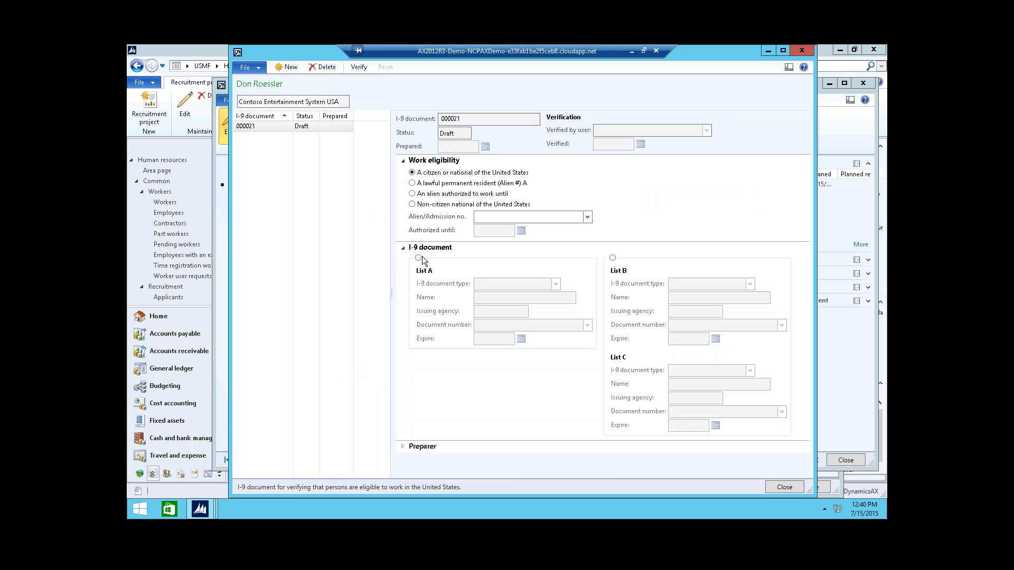
left_click(418, 258)
left_click(556, 284)
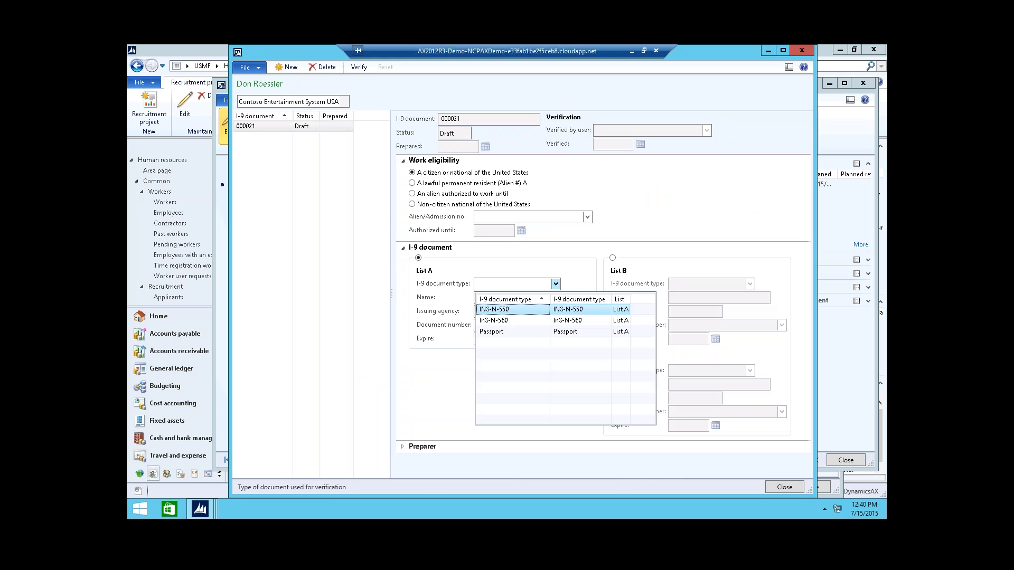
left_click(508, 332)
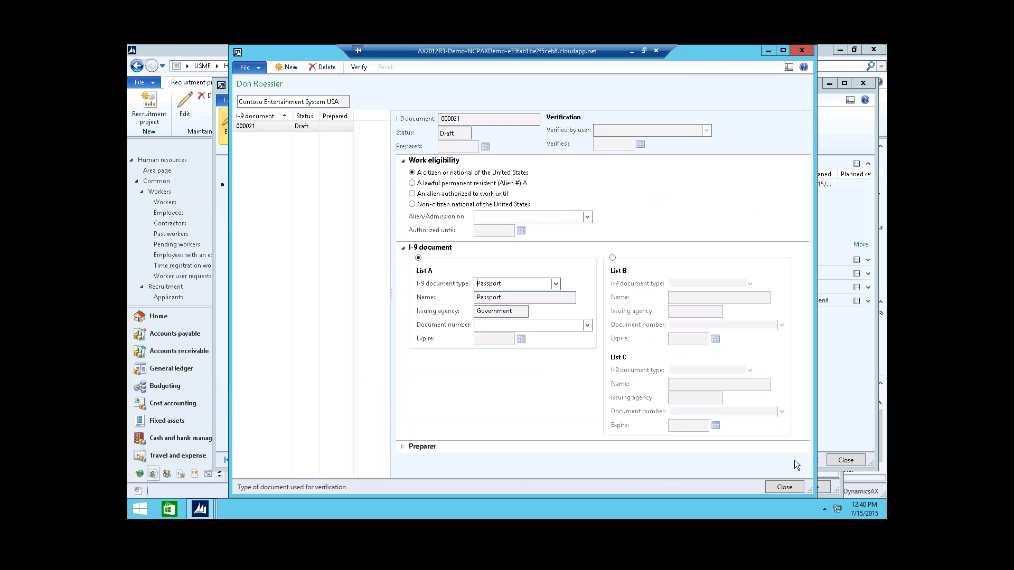
Delete the worker's draft I-9 document and close the I-9 form
left_click(783, 487)
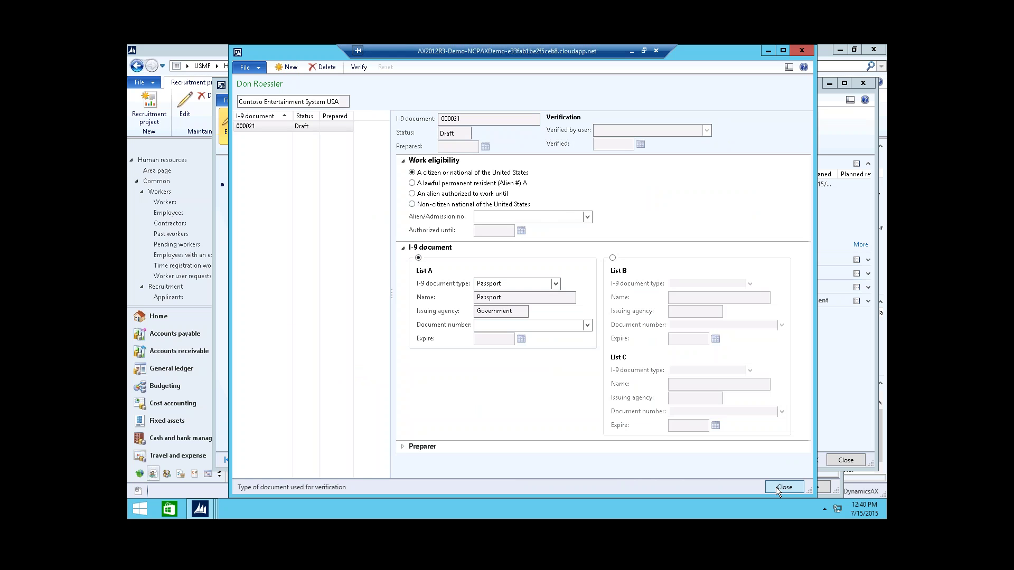
left_click(387, 304)
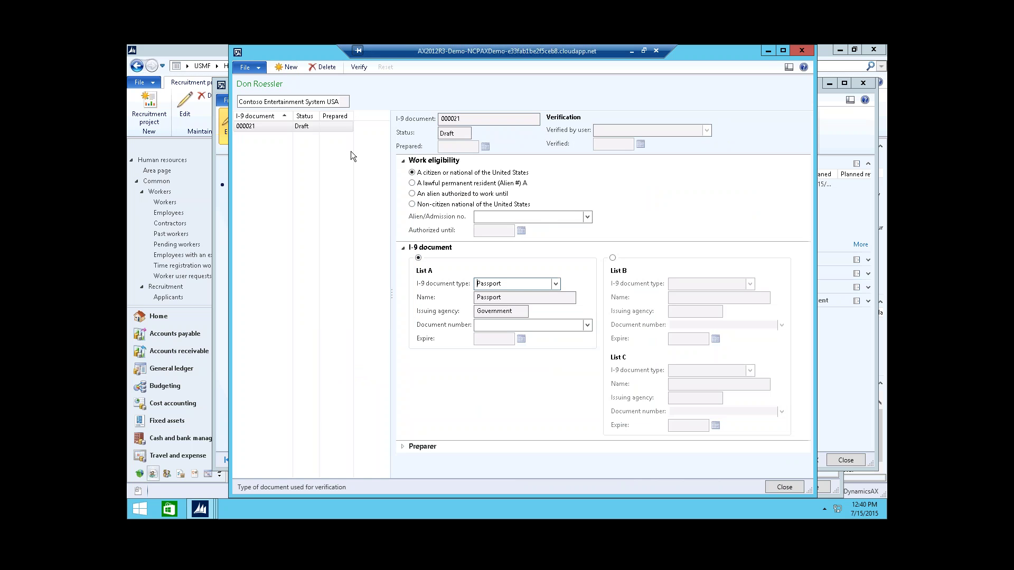
left_click(323, 67)
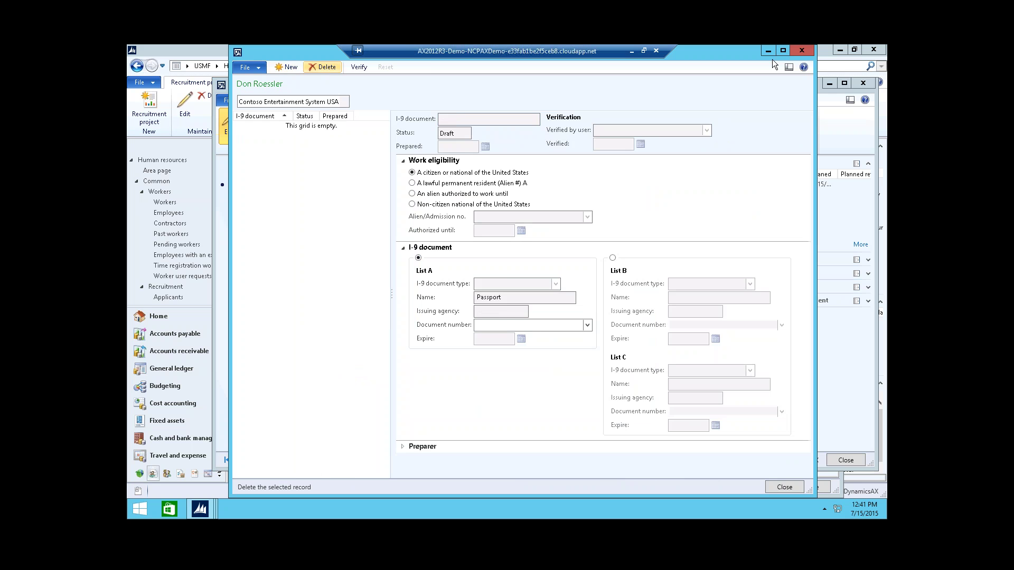
left_click(806, 52)
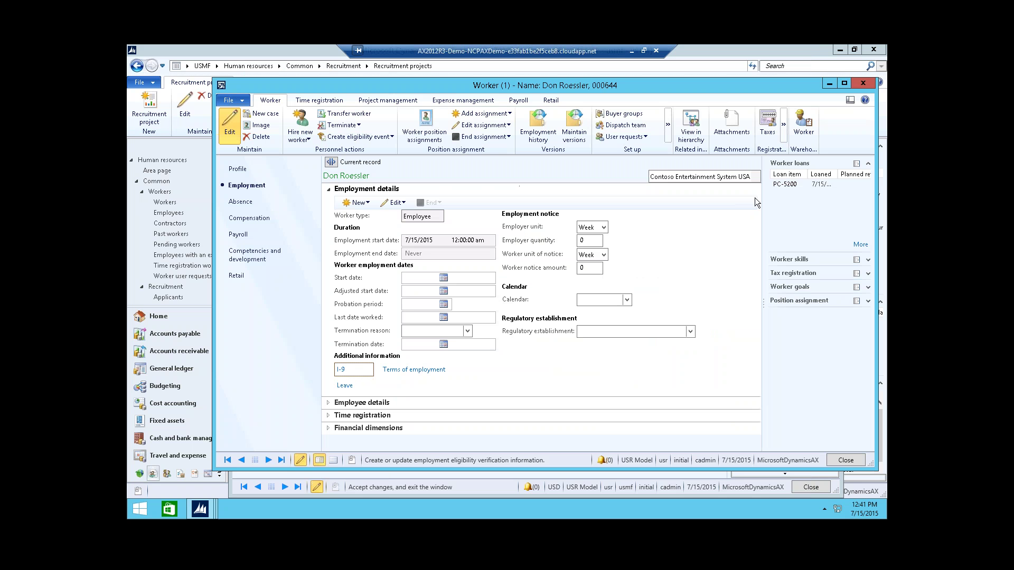
Look through the available terms of employment for the worker and close the form without choosing one
left_click(422, 367)
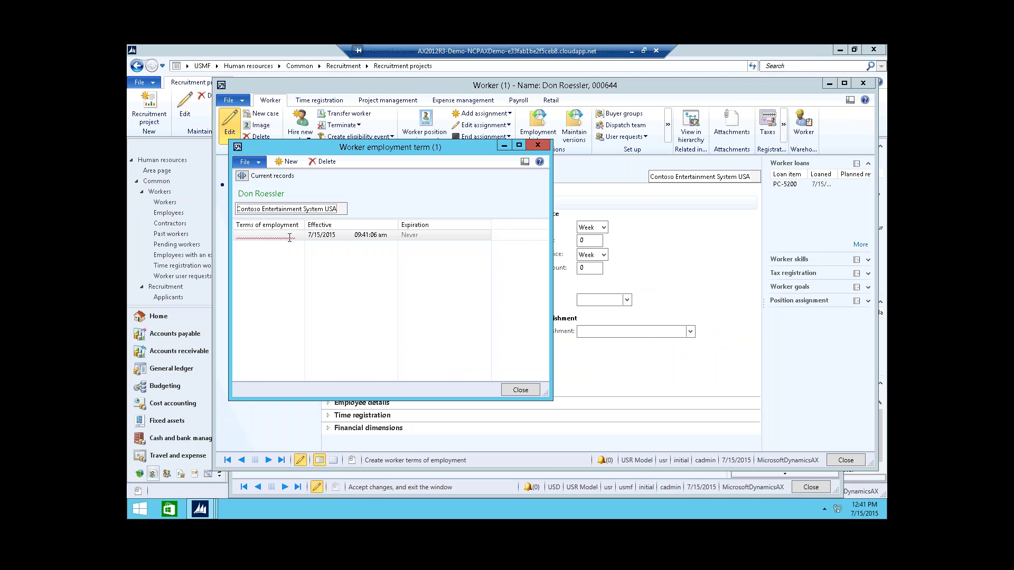
left_click(261, 234)
left_click(299, 235)
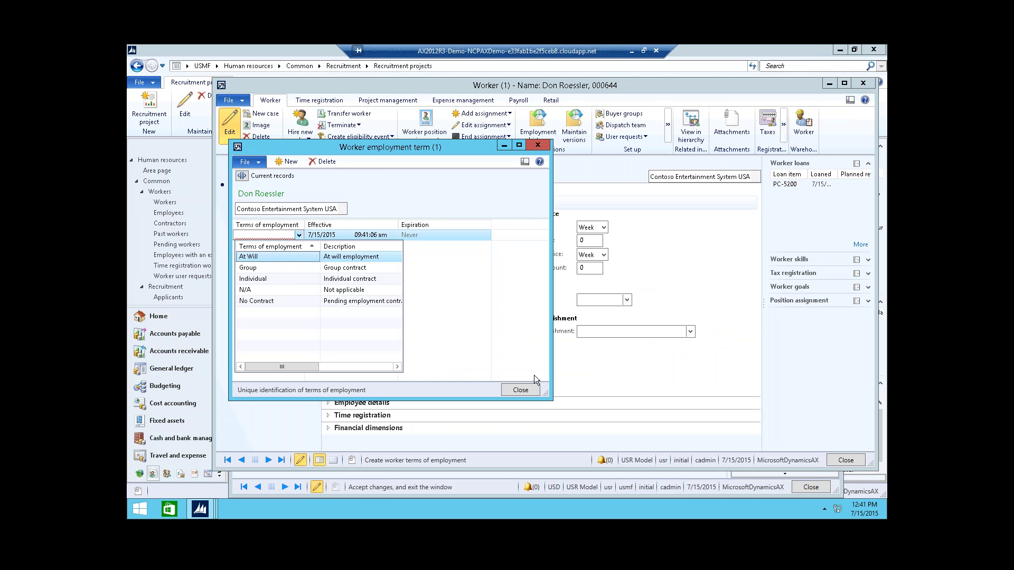
left_click(521, 392)
left_click(521, 392)
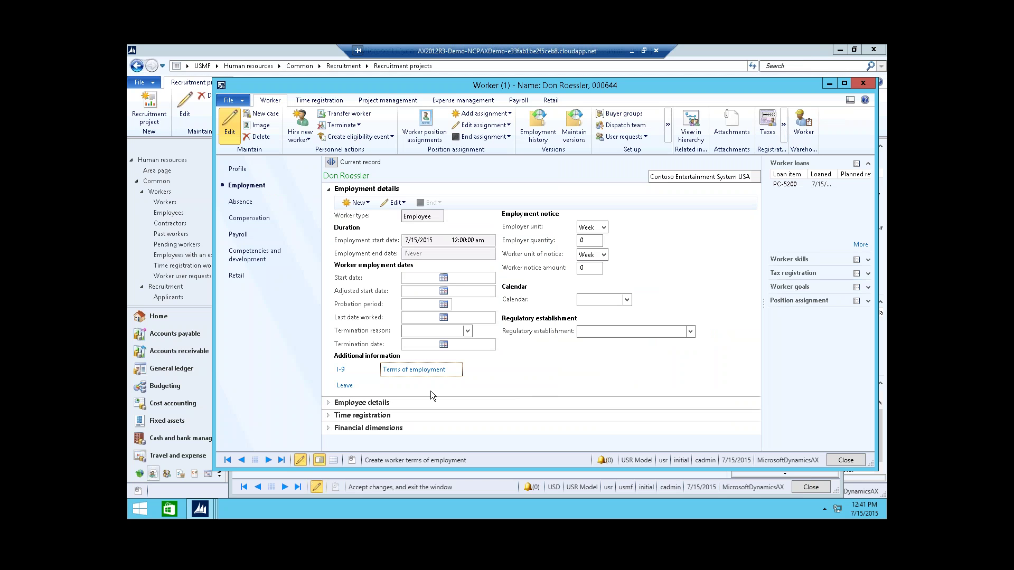
Look through the leave types in the worker's Leave form and close it without recording a leave
left_click(342, 385)
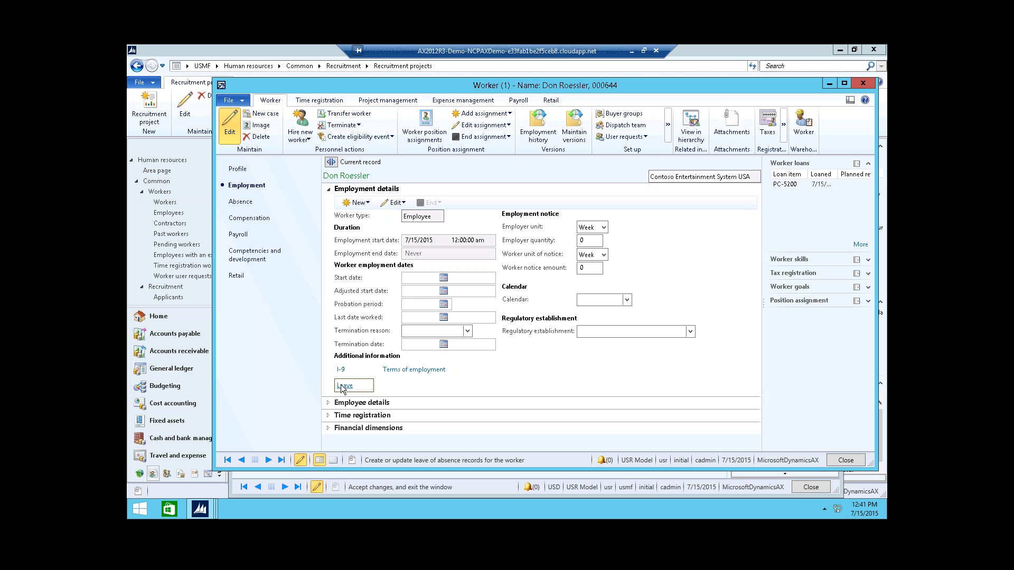
left_click(496, 214)
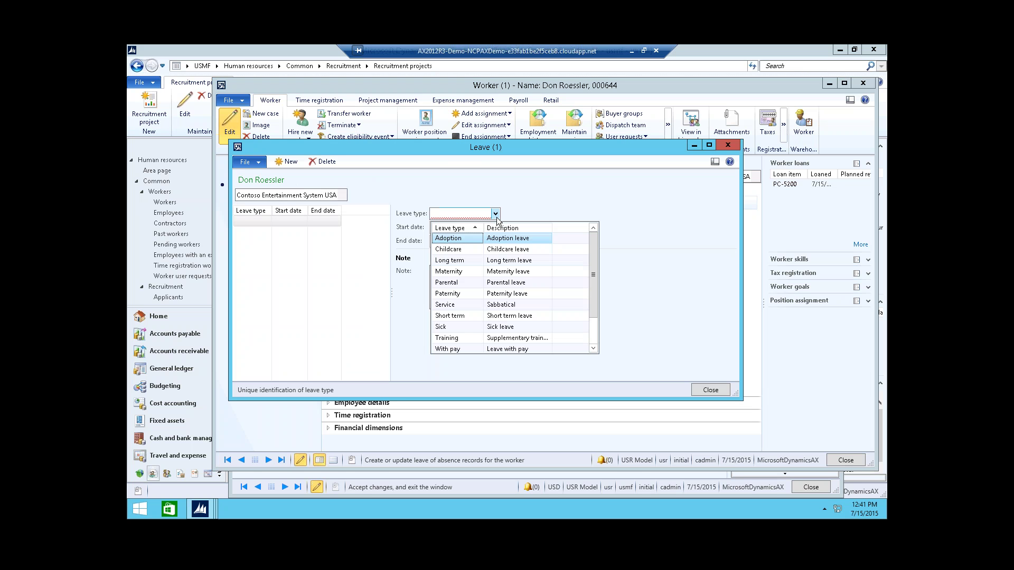
left_click(712, 391)
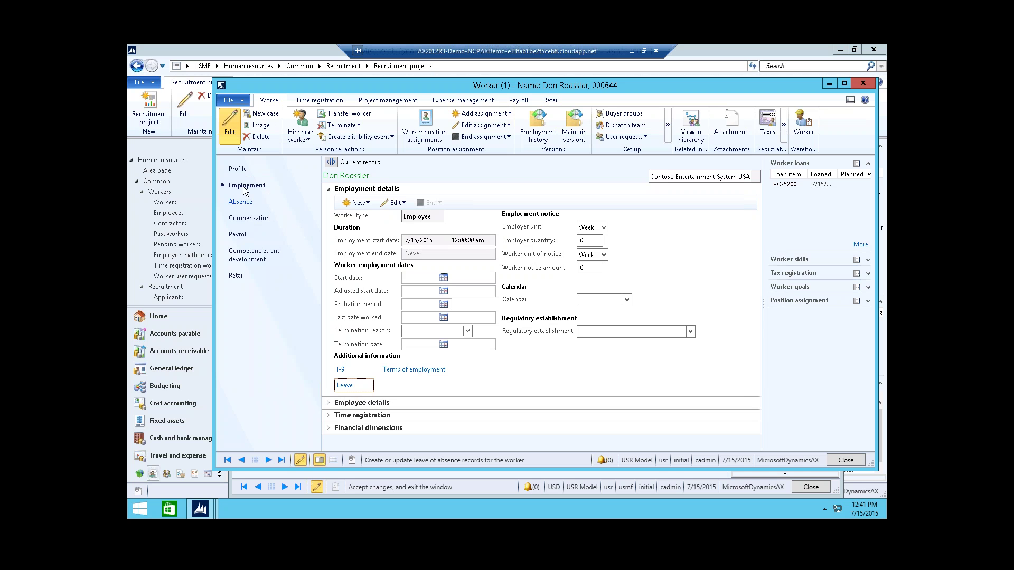
Review the worker's employee details and financial dimensions on the Employment page, followed by the Absence and Compensation pages
left_click(328, 403)
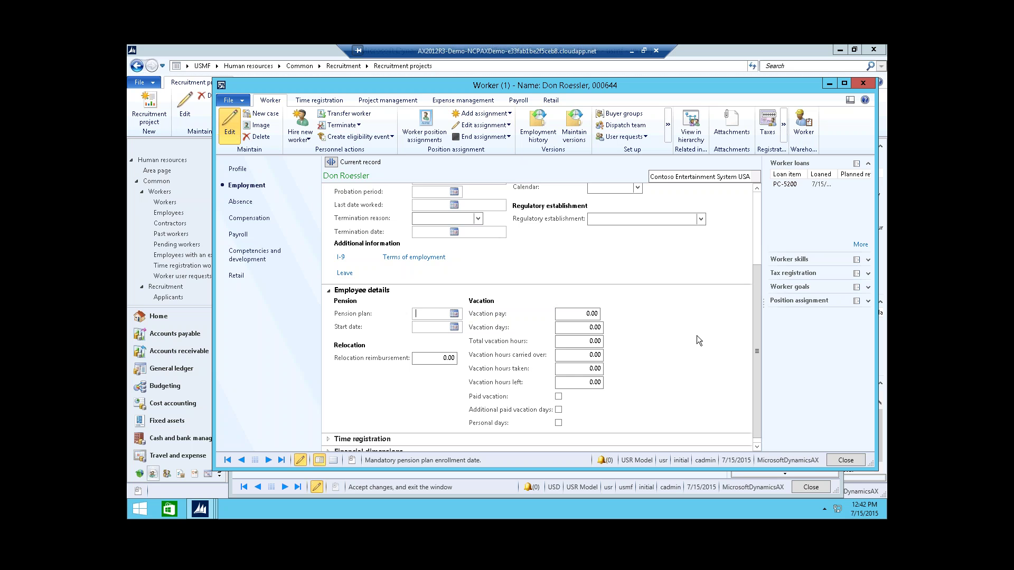
left_click(329, 292)
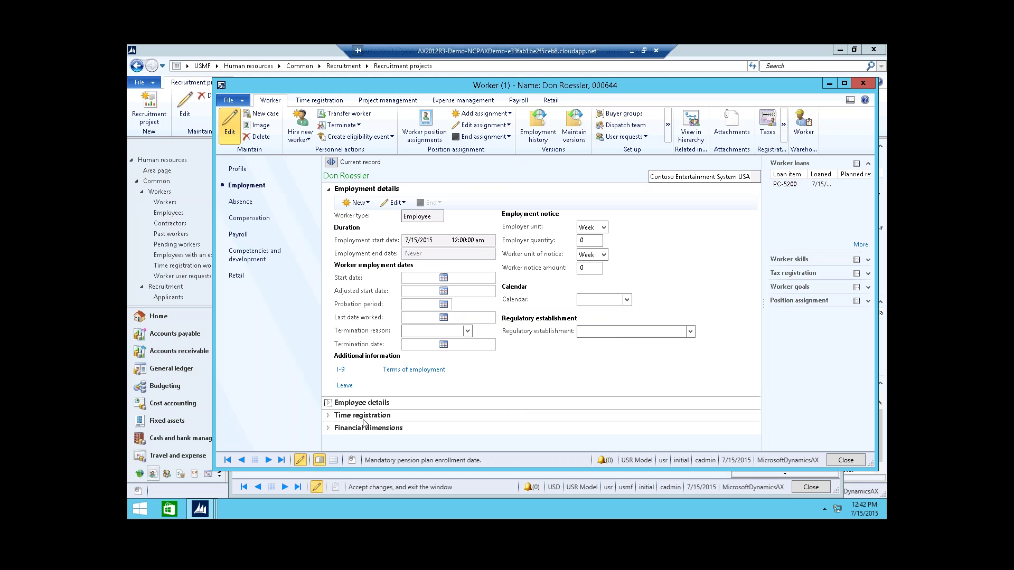
left_click(329, 429)
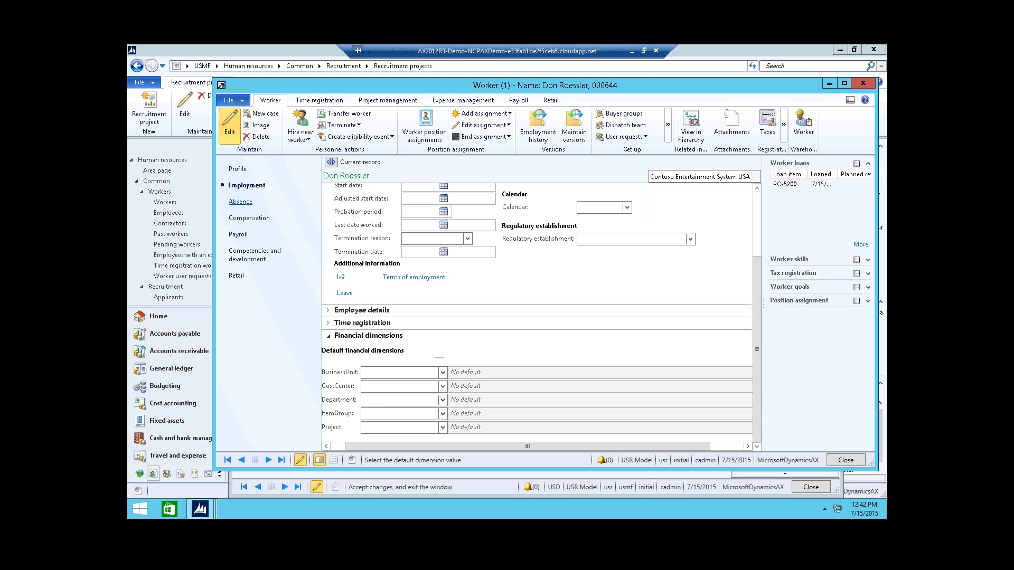
left_click(240, 201)
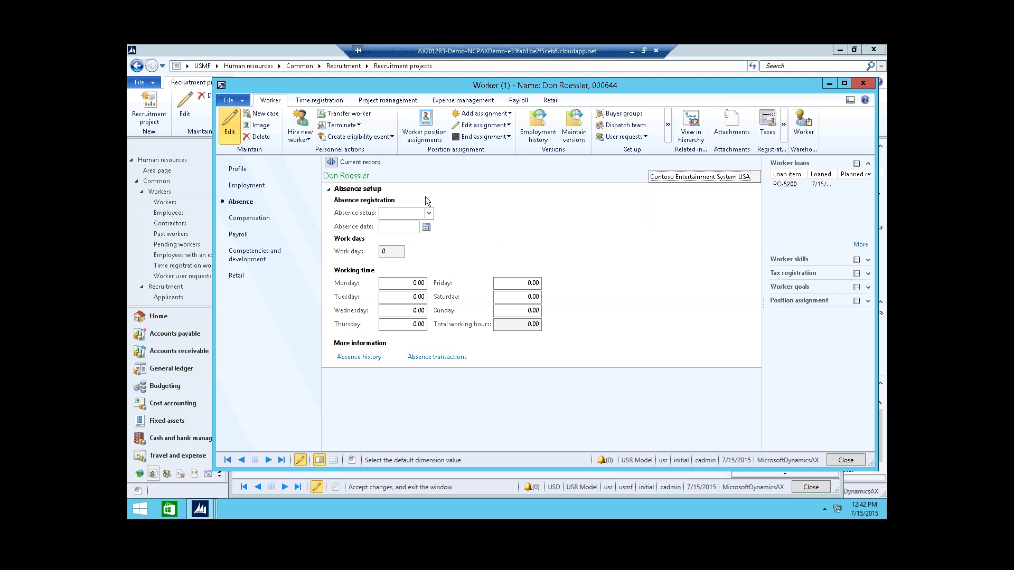
left_click(247, 219)
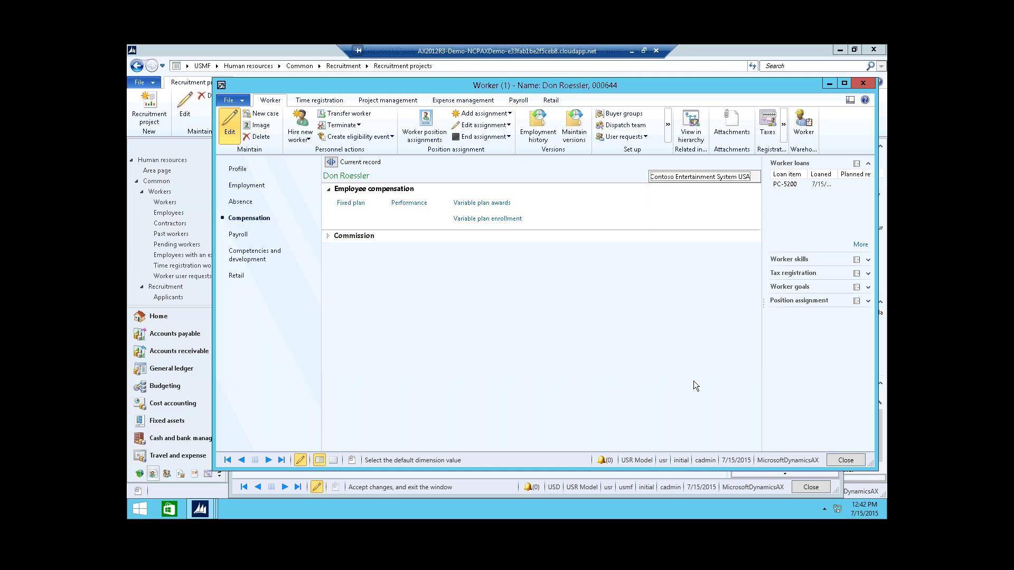
Close the worker and application forms, plus the leftover Account Manager job and Applicant windows
left_click(856, 461)
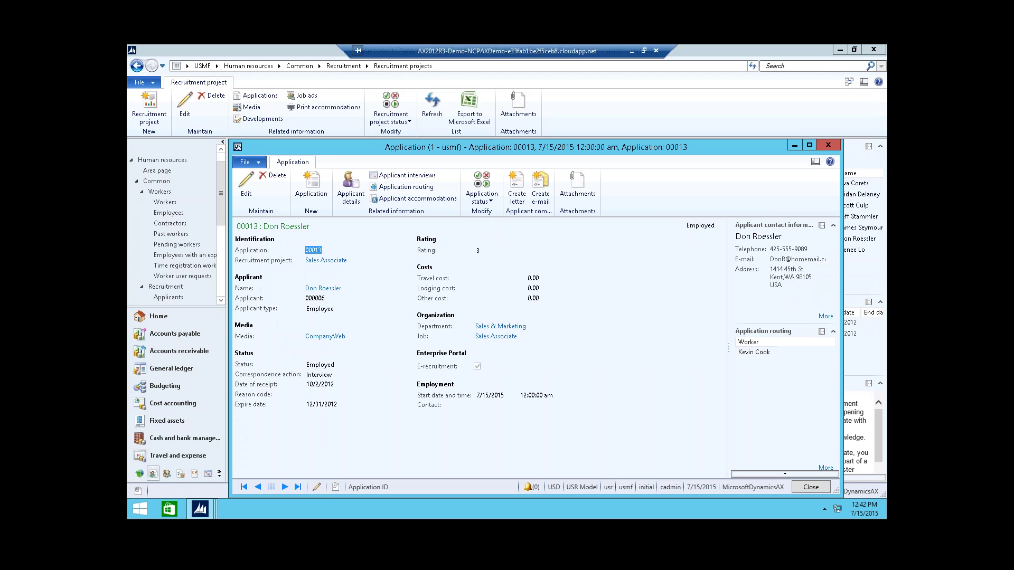
left_click(801, 486)
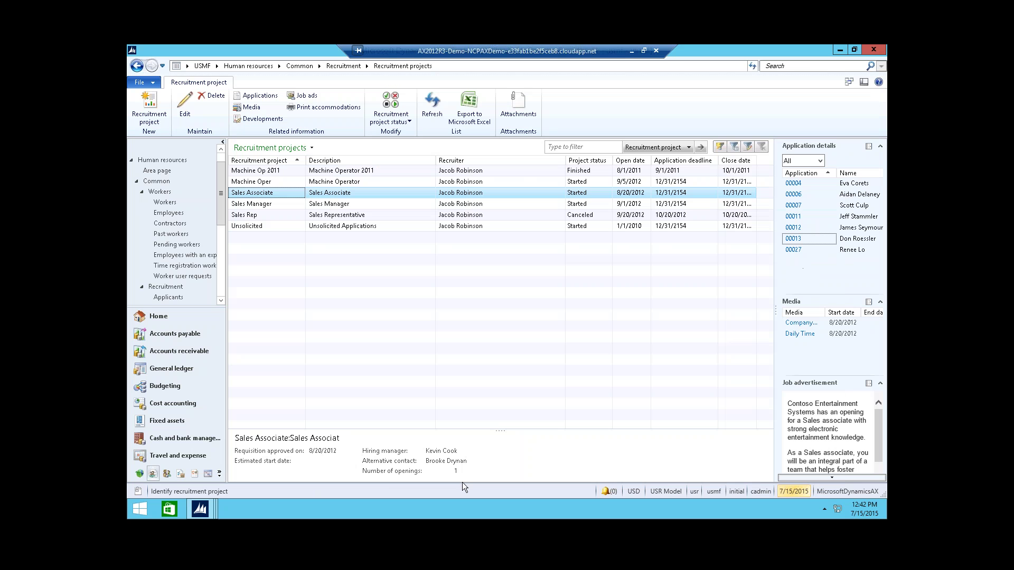
mouse_move(210, 509)
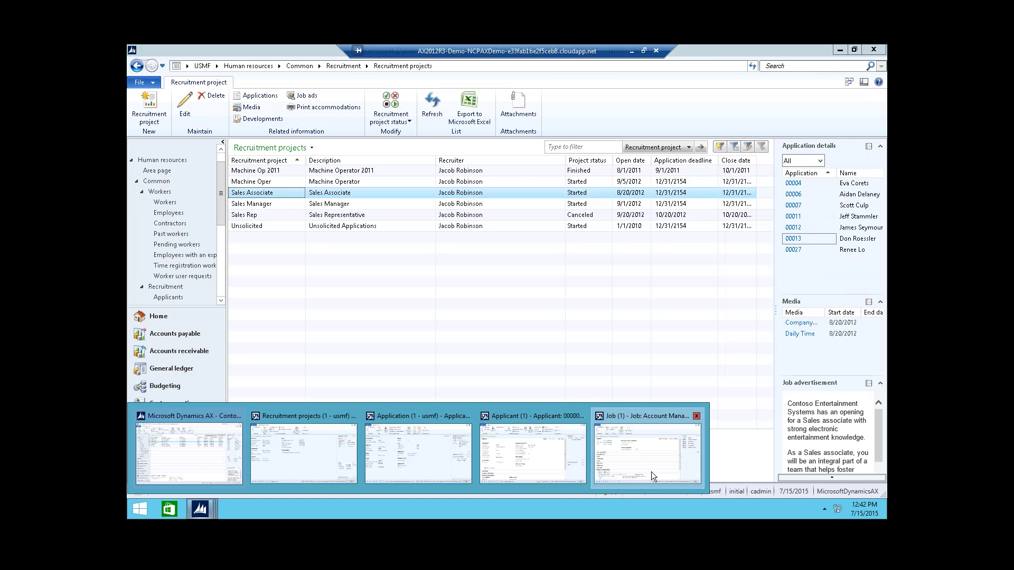
left_click(651, 471)
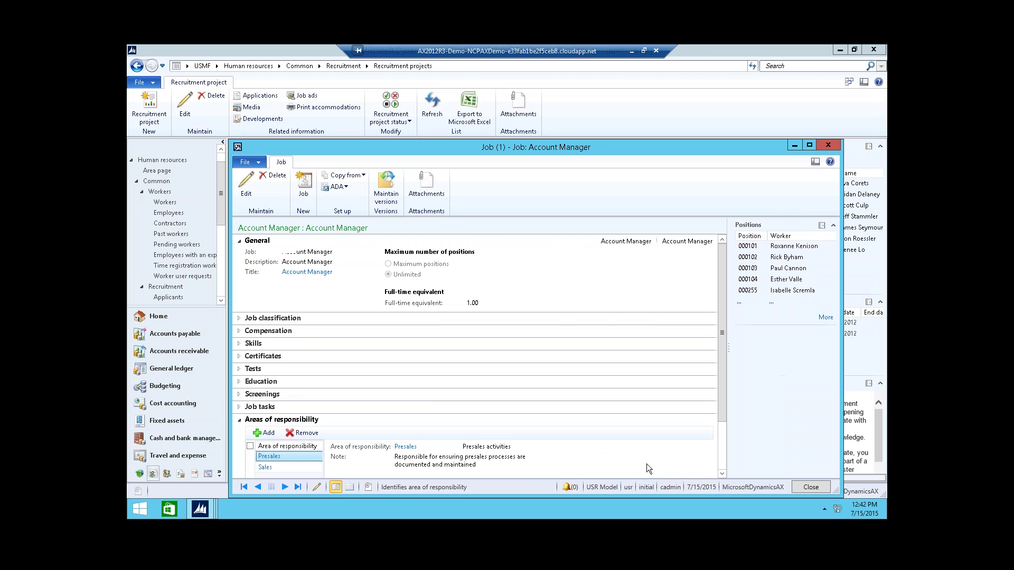
left_click(828, 147)
mouse_move(207, 507)
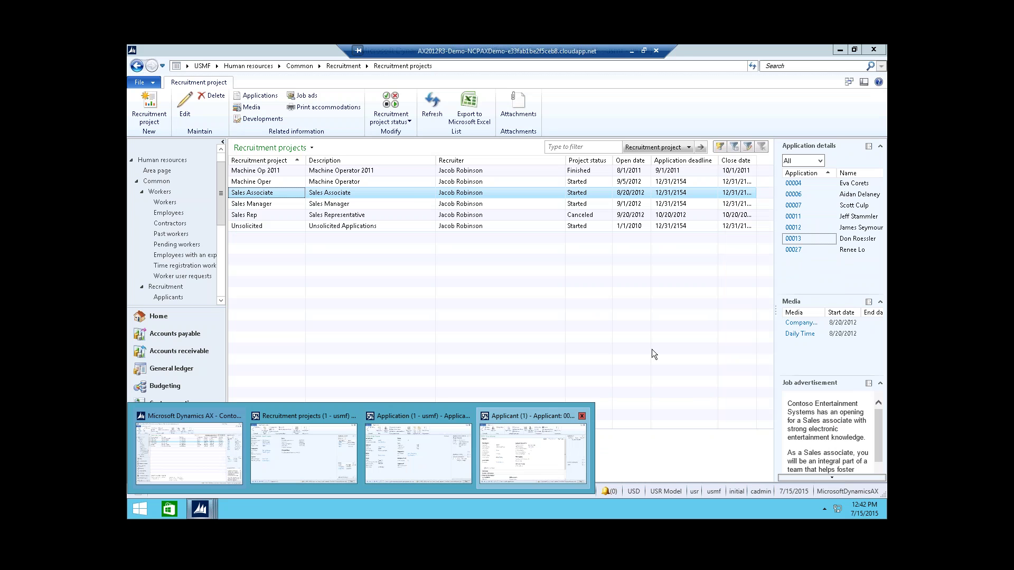
left_click(552, 449)
left_click(828, 147)
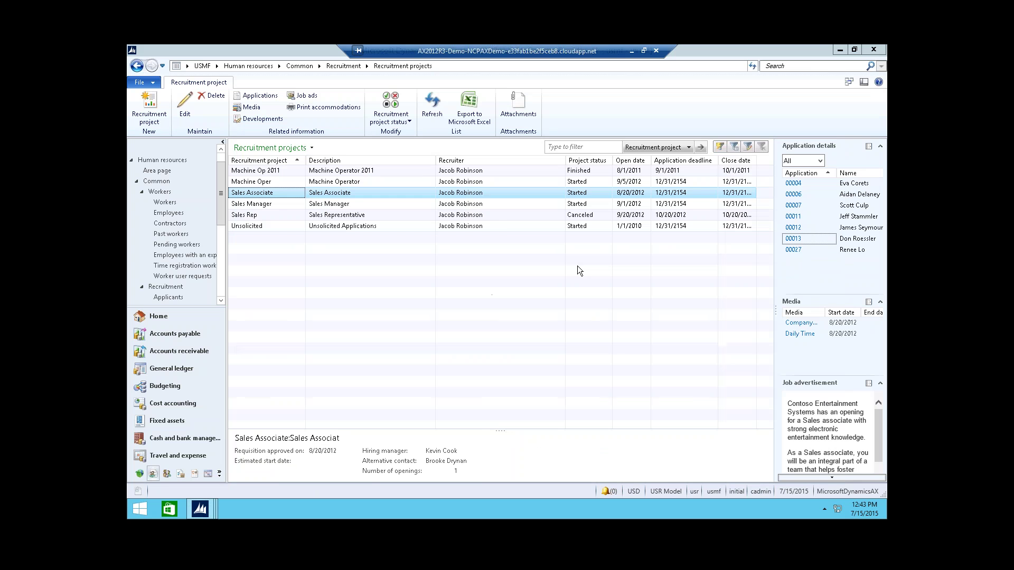
Close the remaining Application and Recruitment projects detail windows, leaving only the recruitment projects list
mouse_move(214, 509)
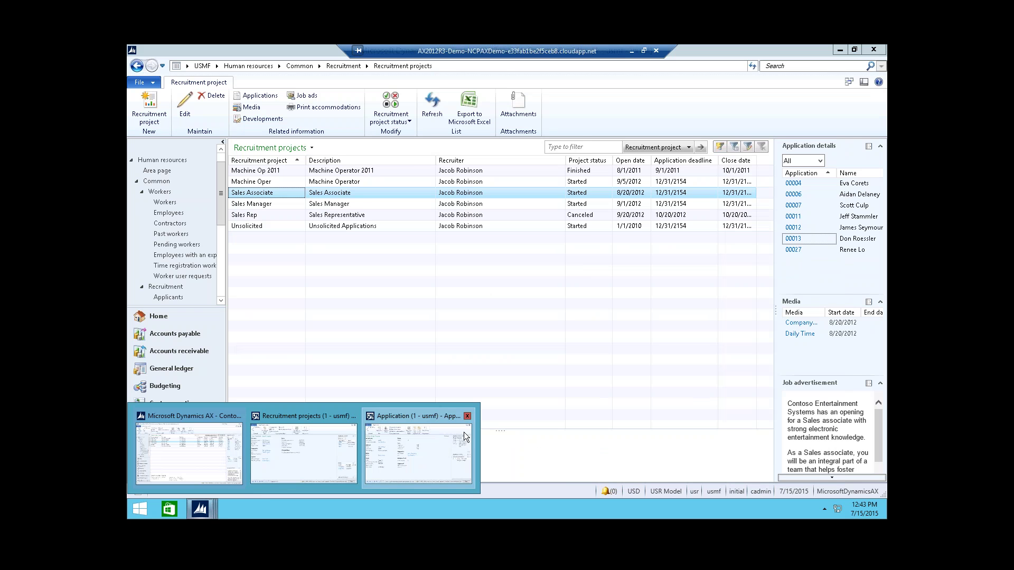
left_click(464, 432)
left_click(825, 147)
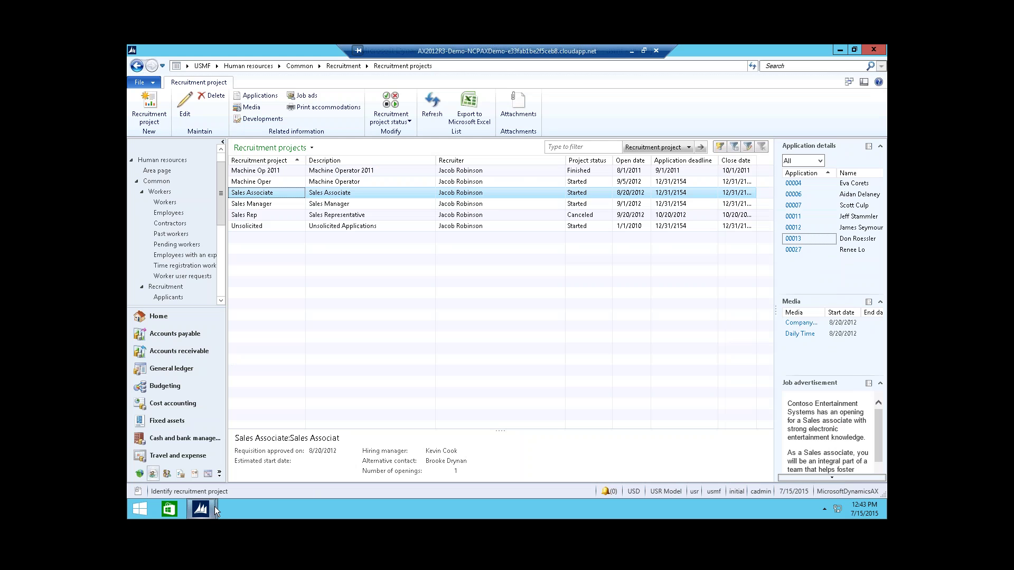
mouse_move(215, 507)
left_click(317, 454)
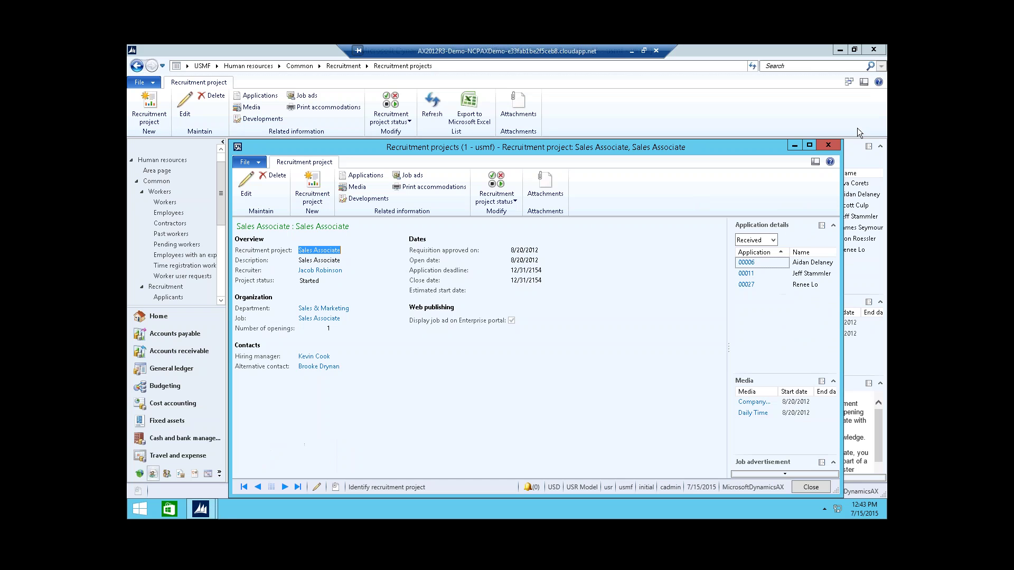
left_click(830, 145)
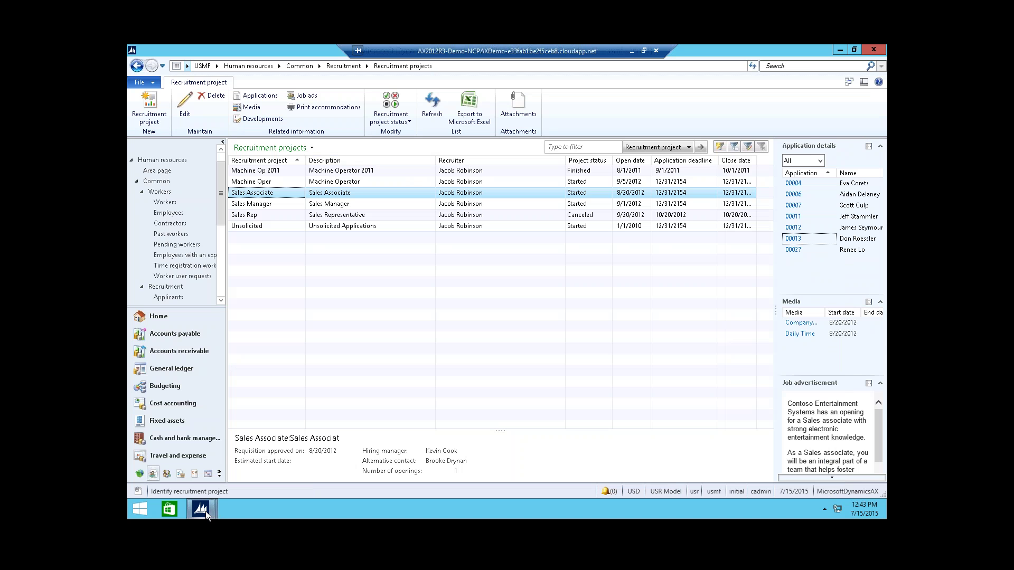
mouse_move(205, 511)
left_click(361, 427)
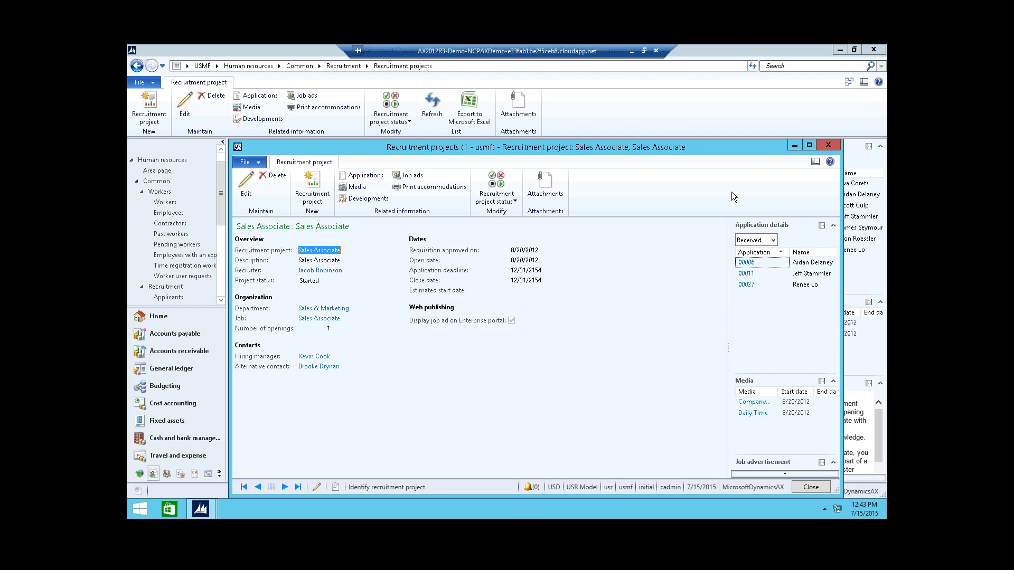
left_click(828, 147)
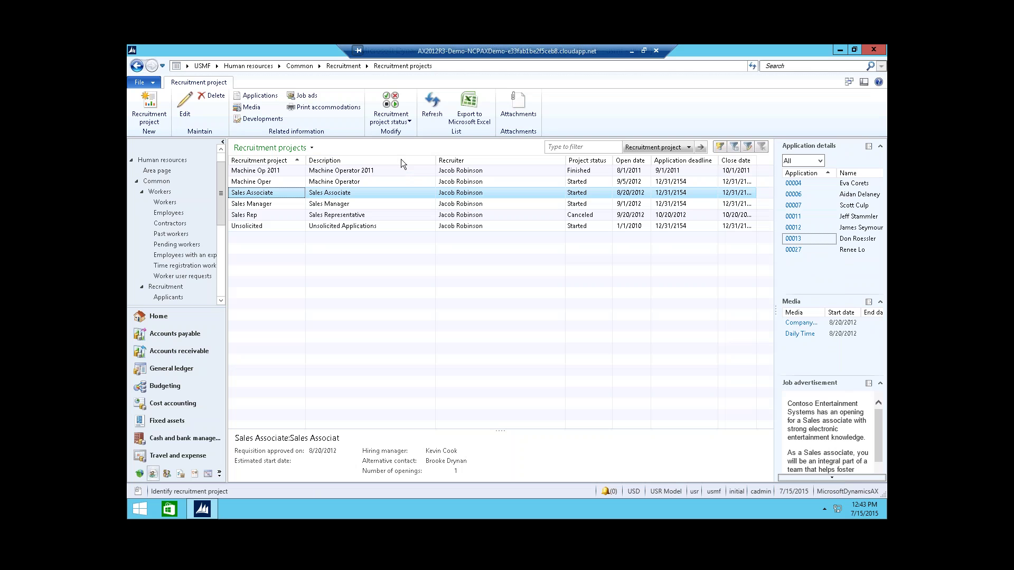
Open the Workers list from the Human resources area page and select the Purchasing Agent in the Operations department
left_click(166, 171)
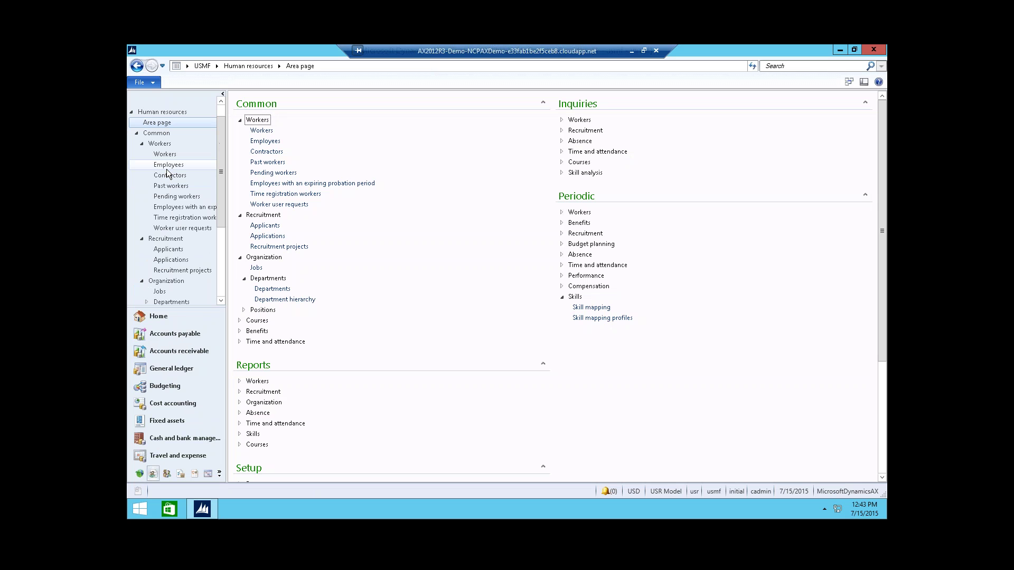
left_click(261, 131)
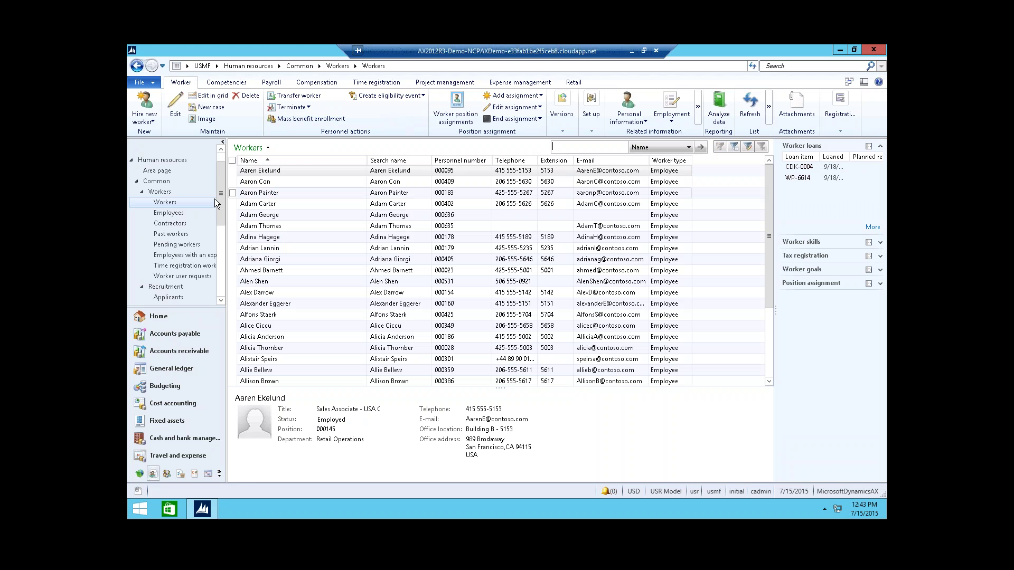
left_click(313, 344)
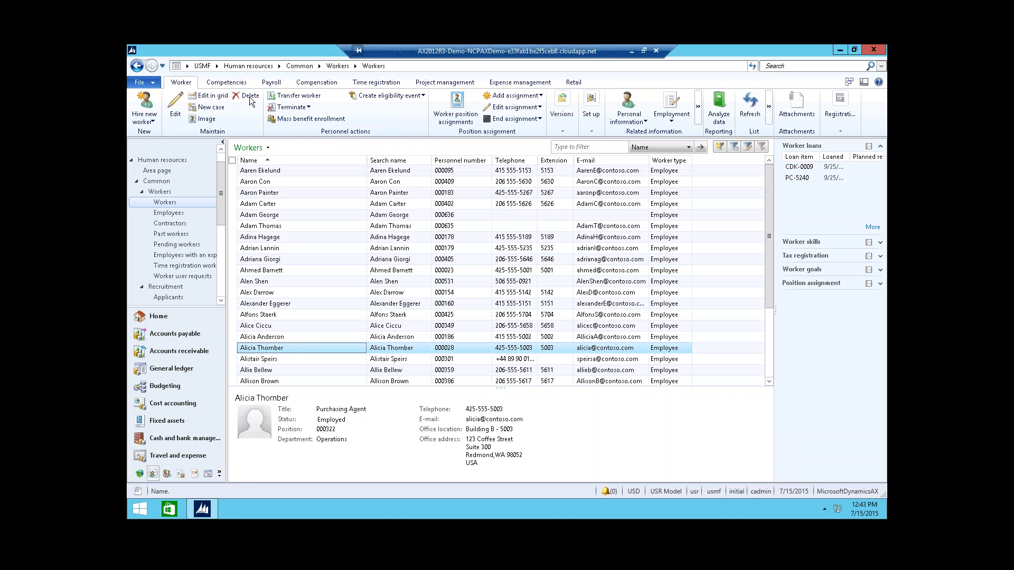
Open the selected worker's fixed compensation plan and enlarge the form to examine the pay step, rate and equivalents
left_click(323, 85)
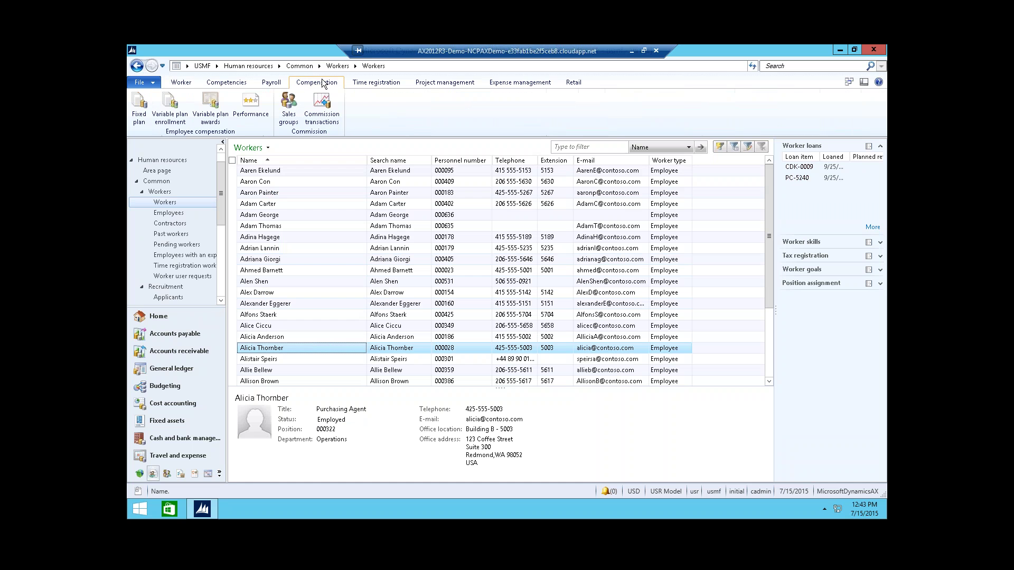
left_click(136, 115)
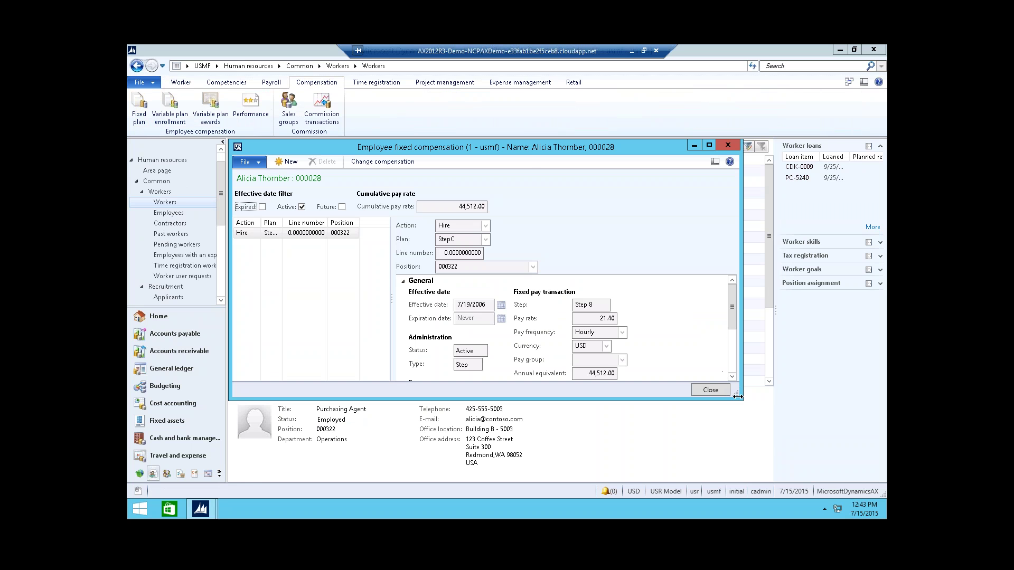
left_click_drag(738, 397, 790, 463)
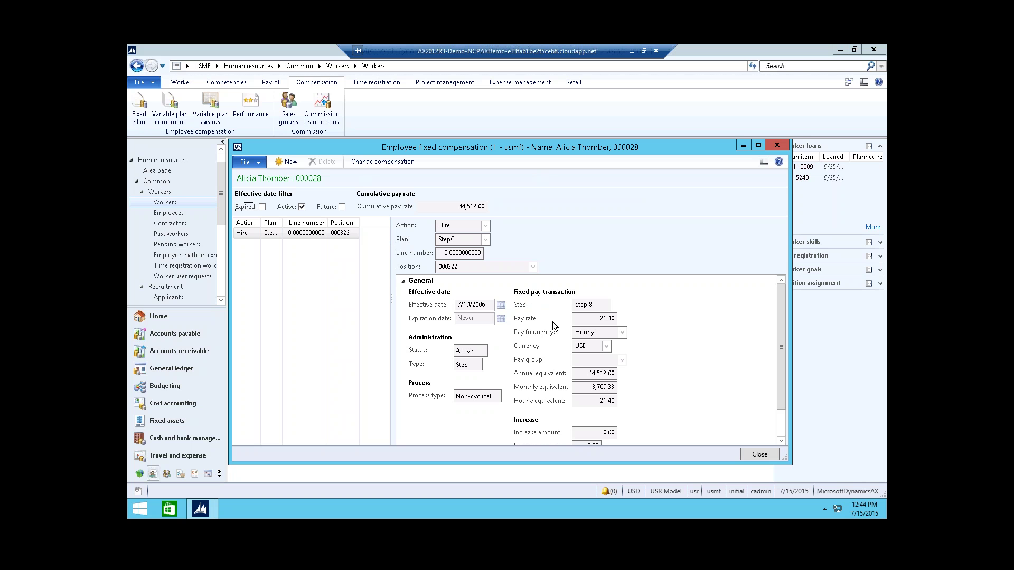
left_click(588, 309)
Try out a Promotion compensation change at Step 9 for the worker, then leave the fixed compensation form without applying it
left_click(363, 162)
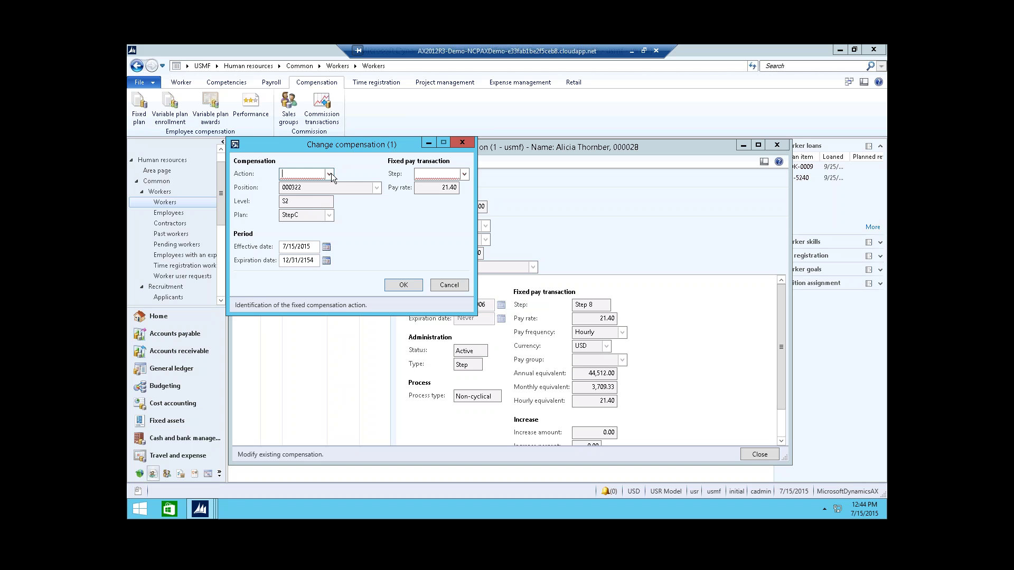
left_click(328, 174)
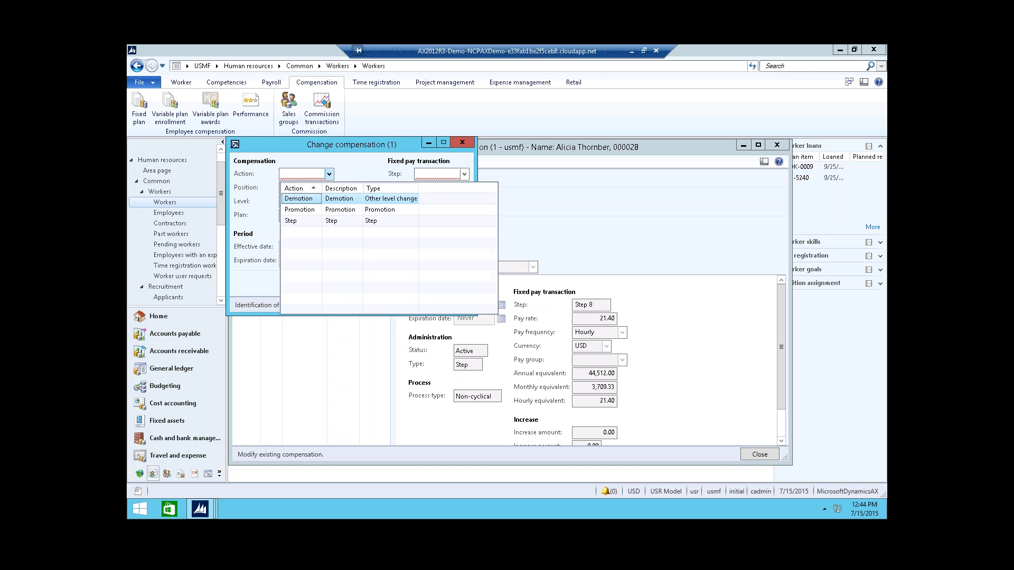
left_click(299, 210)
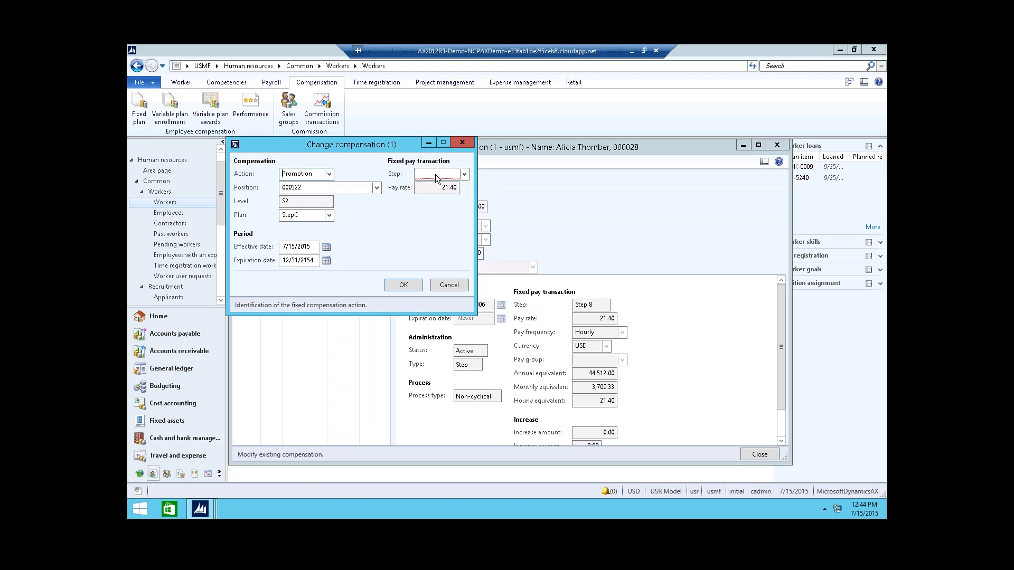
left_click(464, 173)
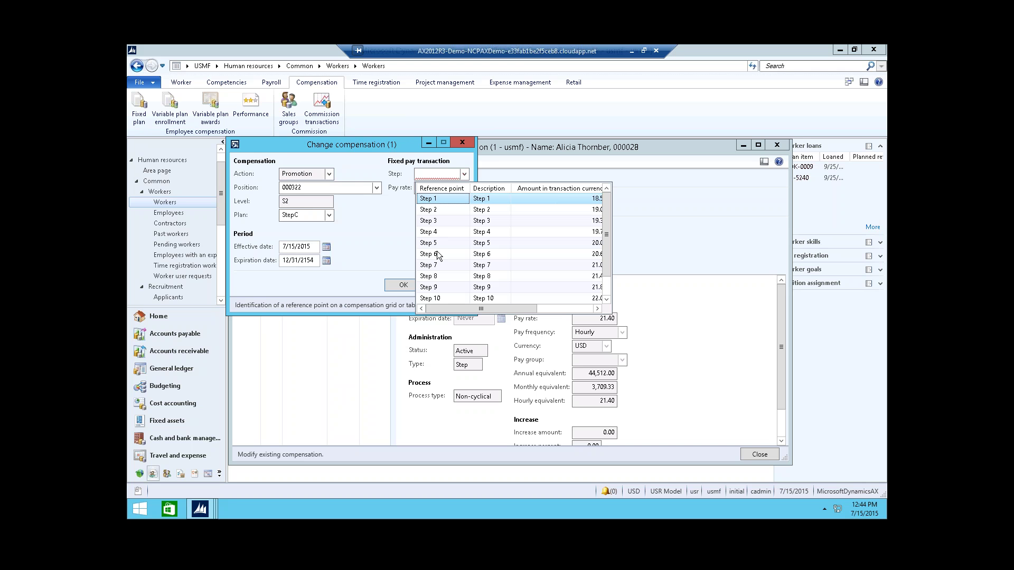
left_click(417, 257)
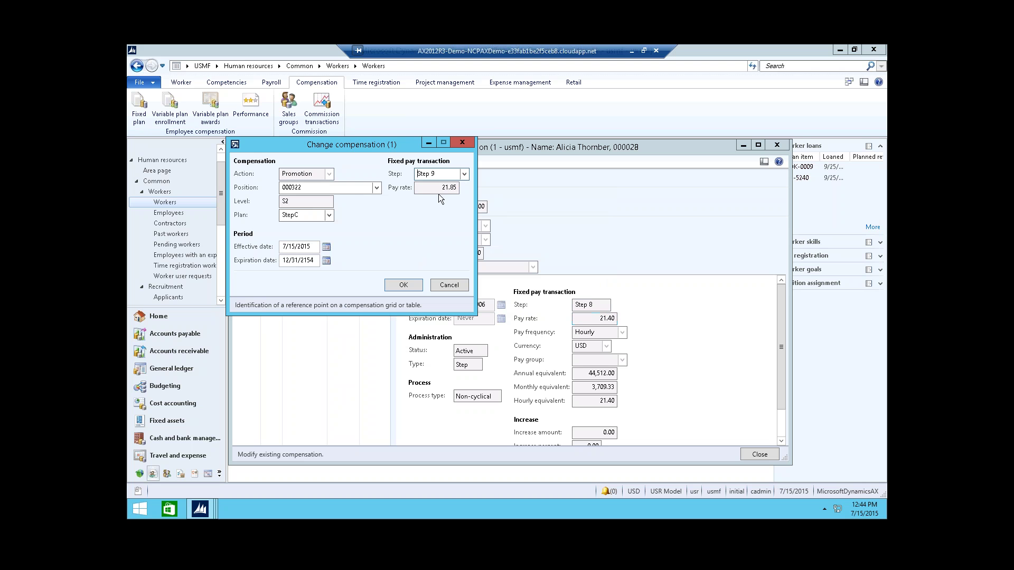
left_click(449, 284)
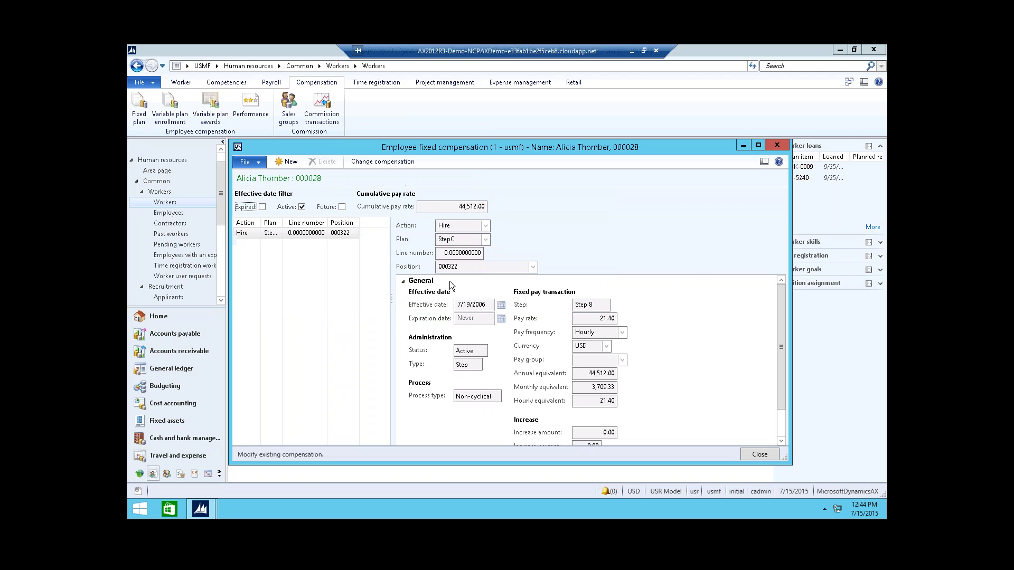
left_click(747, 456)
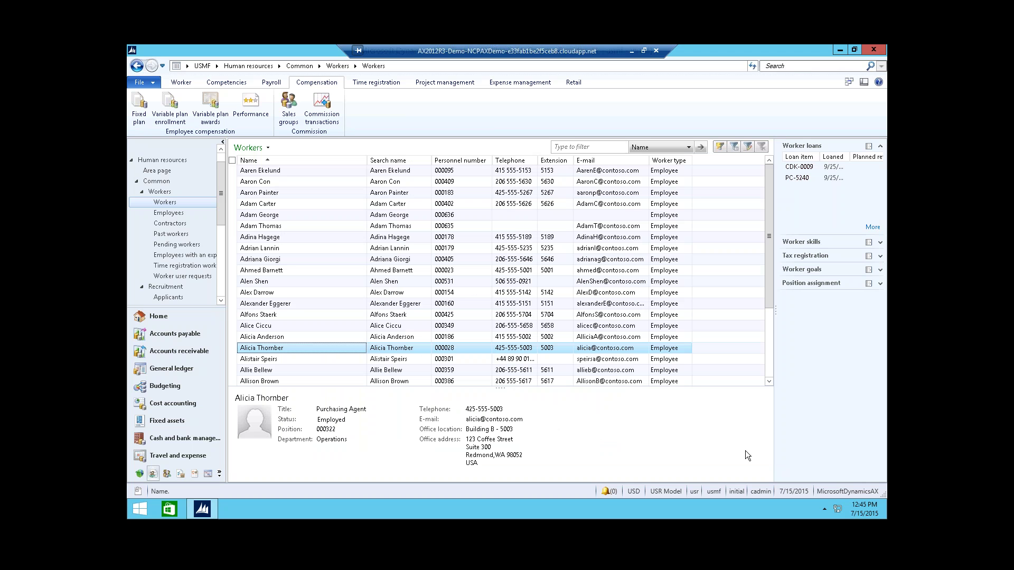
Enroll the worker in the NMBonus variable compensation plan and close the enrollment form
left_click(172, 113)
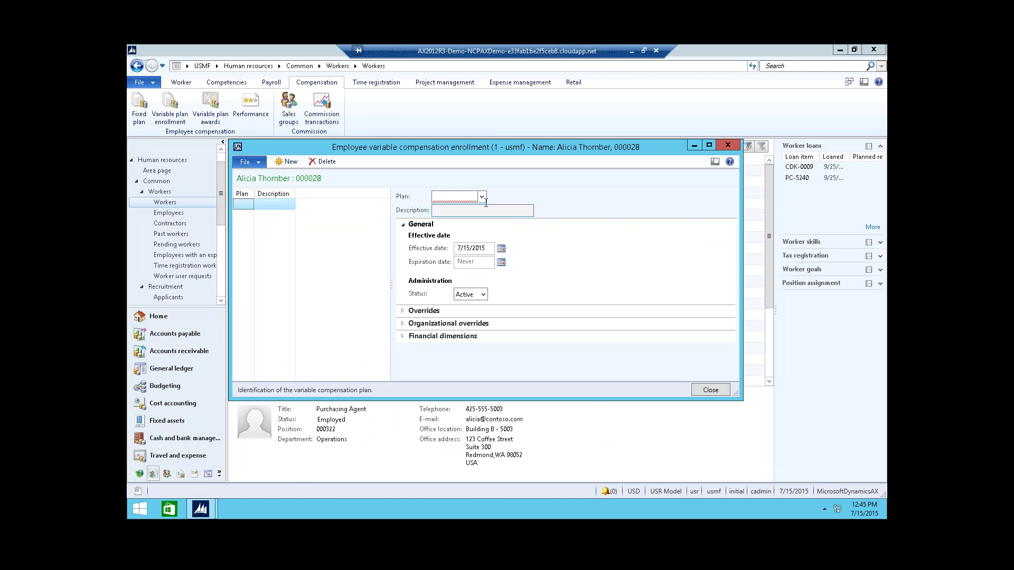
left_click(483, 196)
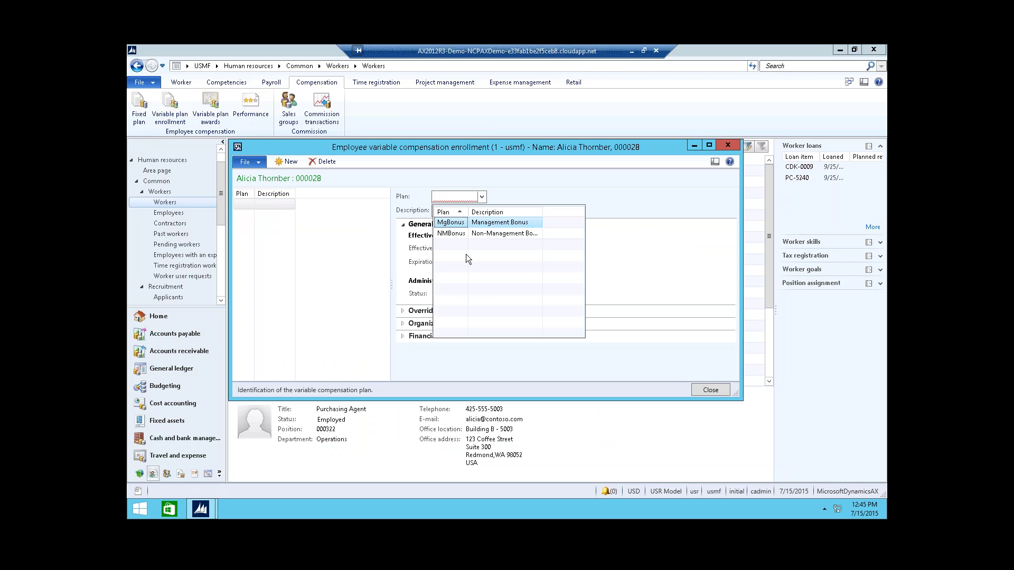
left_click(480, 233)
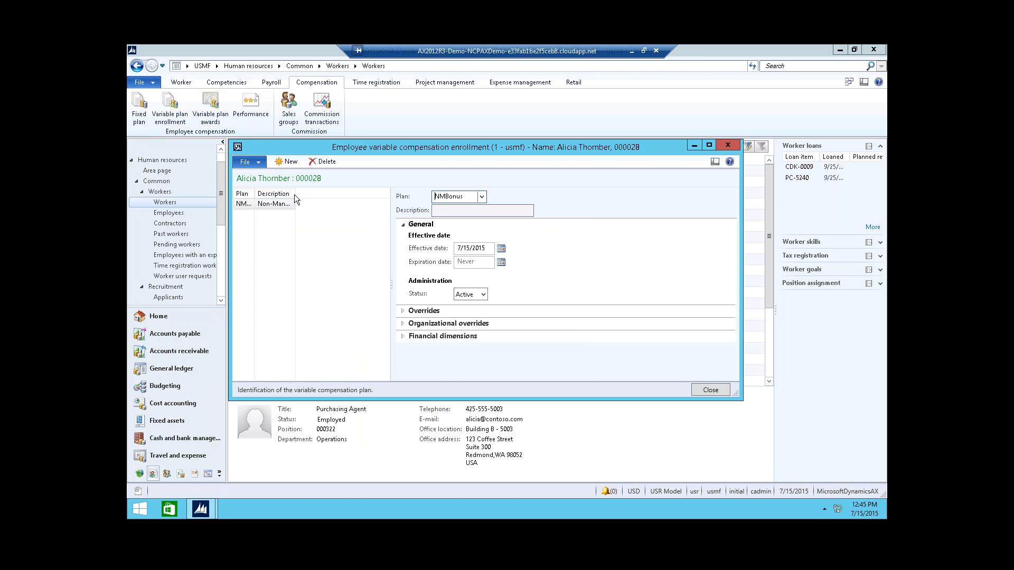
left_click(711, 390)
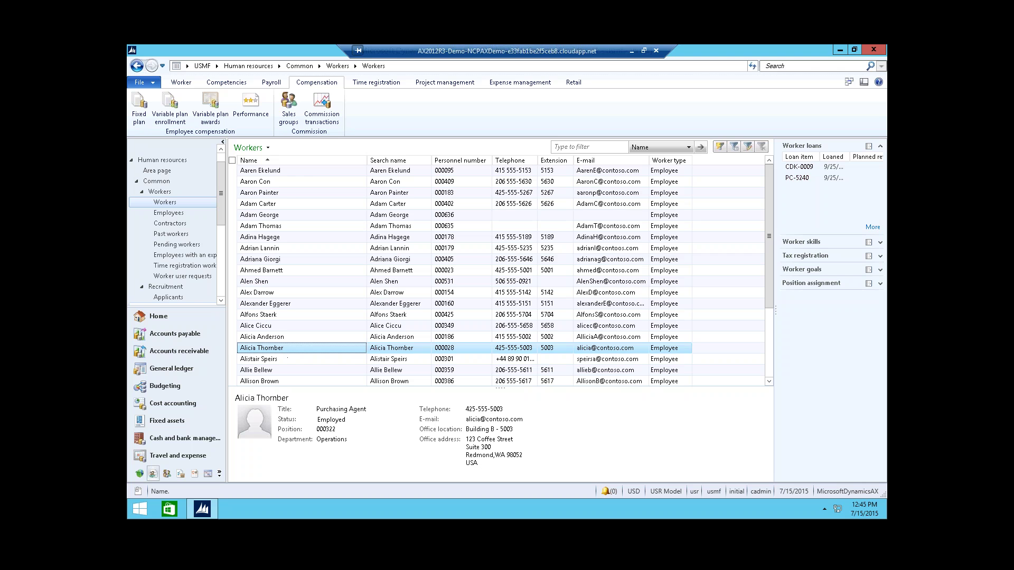
Open the selected worker's record and examine the skill mapping, competencies, development options and worker goals
key("Return")
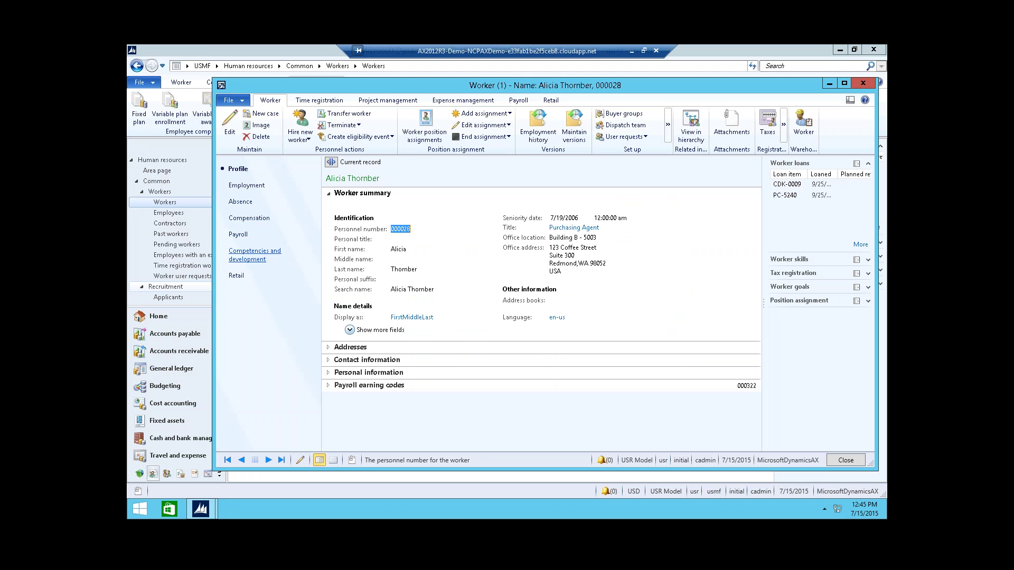
left_click(247, 258)
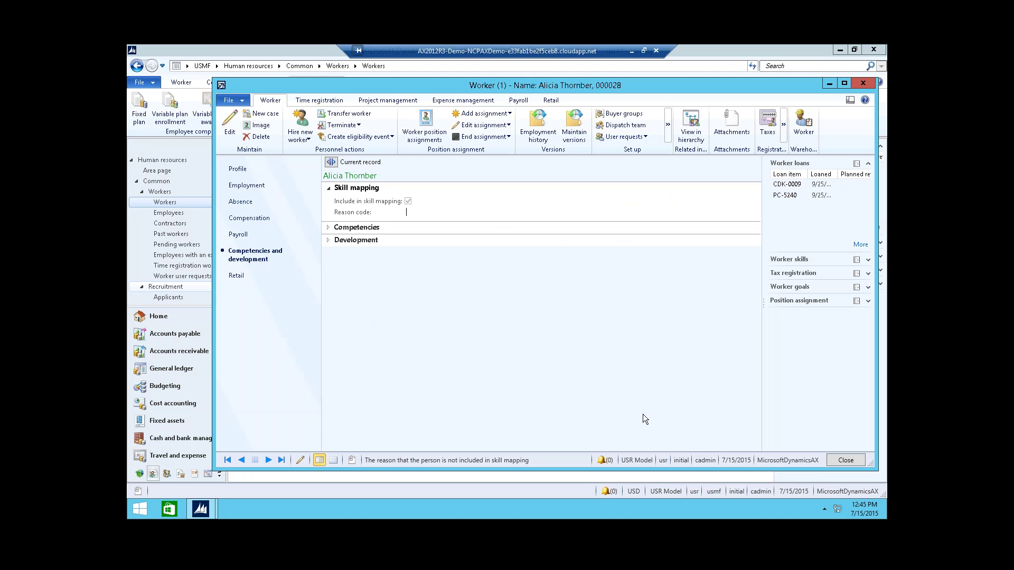
left_click(328, 228)
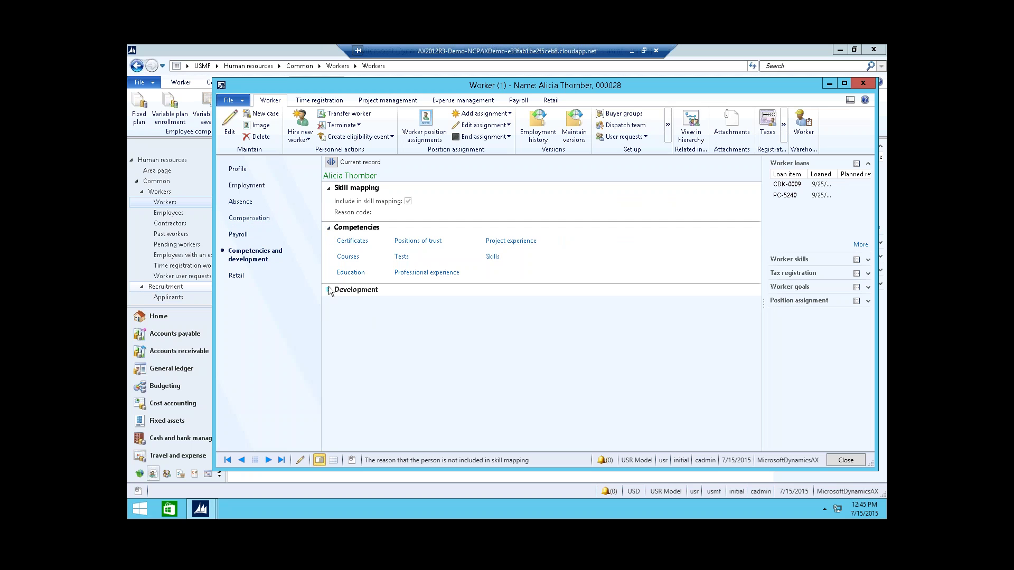
left_click(329, 289)
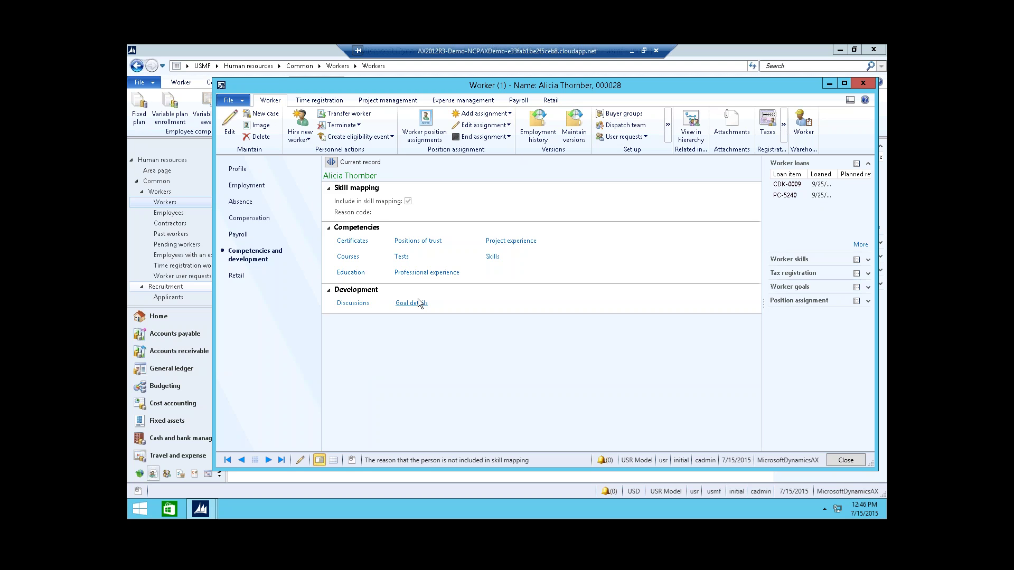
left_click(868, 288)
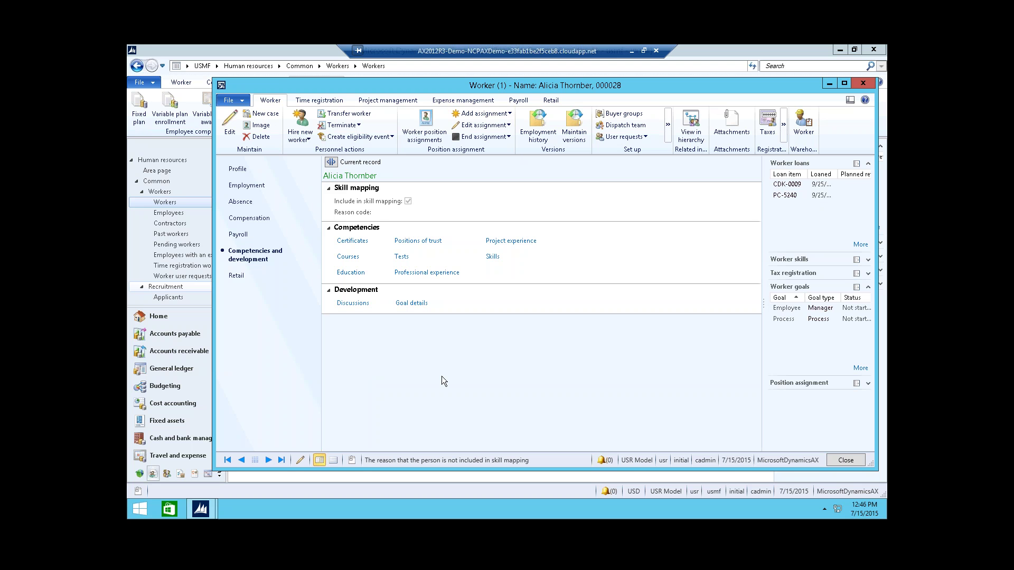
Return to the worker's profile page, widen the form to review its available actions, and close the record
left_click(236, 170)
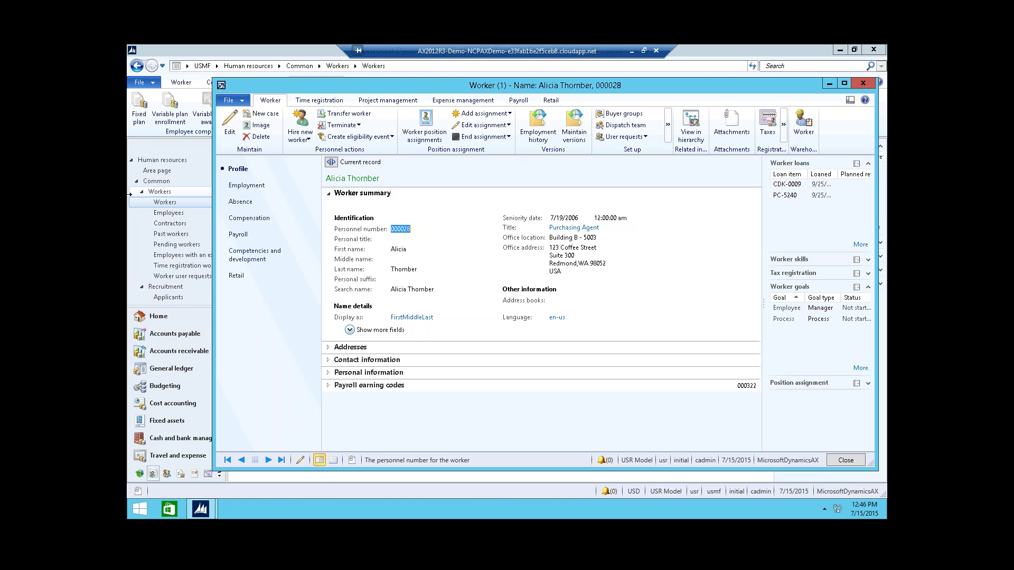
left_click_drag(129, 194, 136, 197)
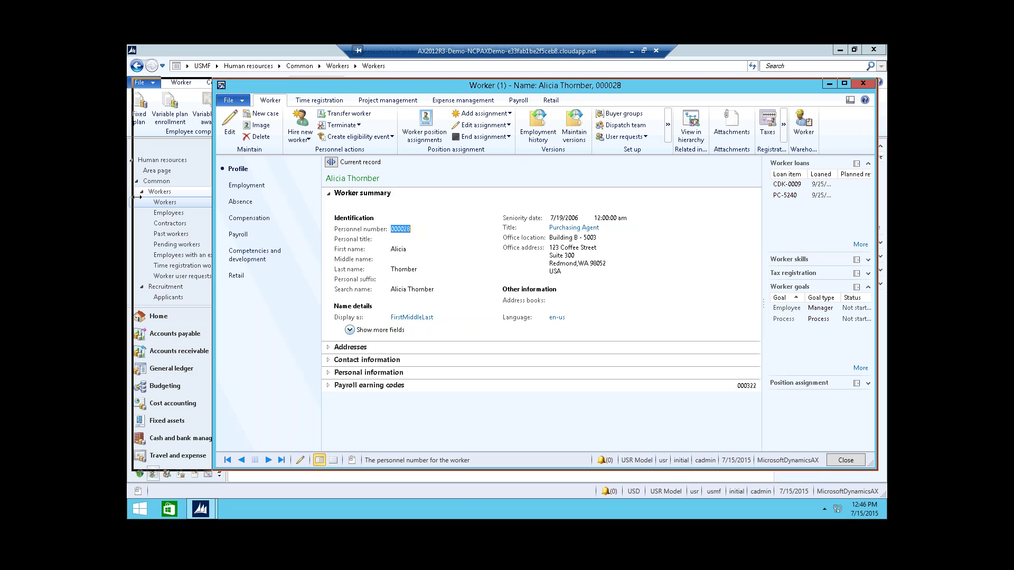
left_click_drag(136, 197, 144, 197)
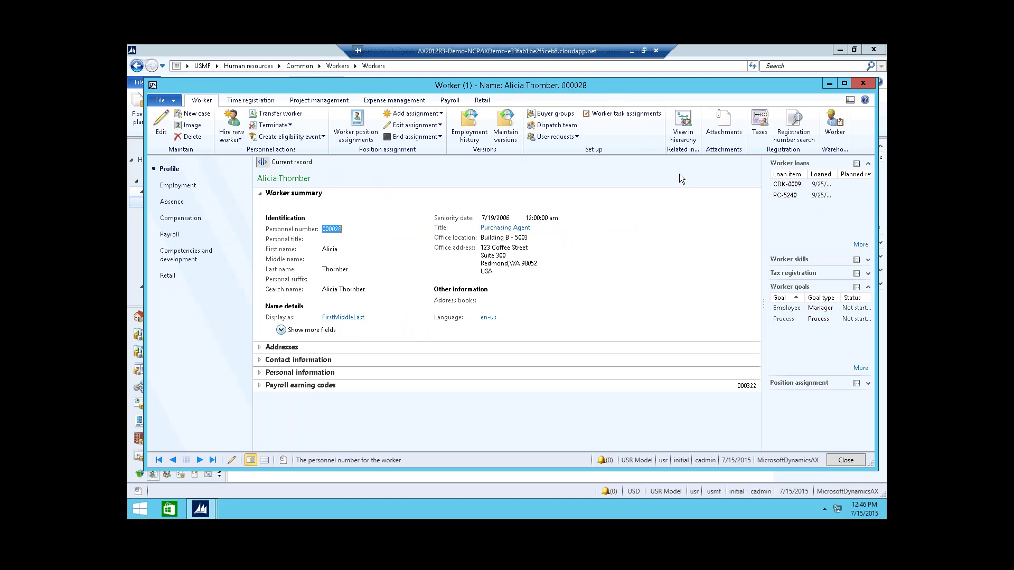
left_click(846, 460)
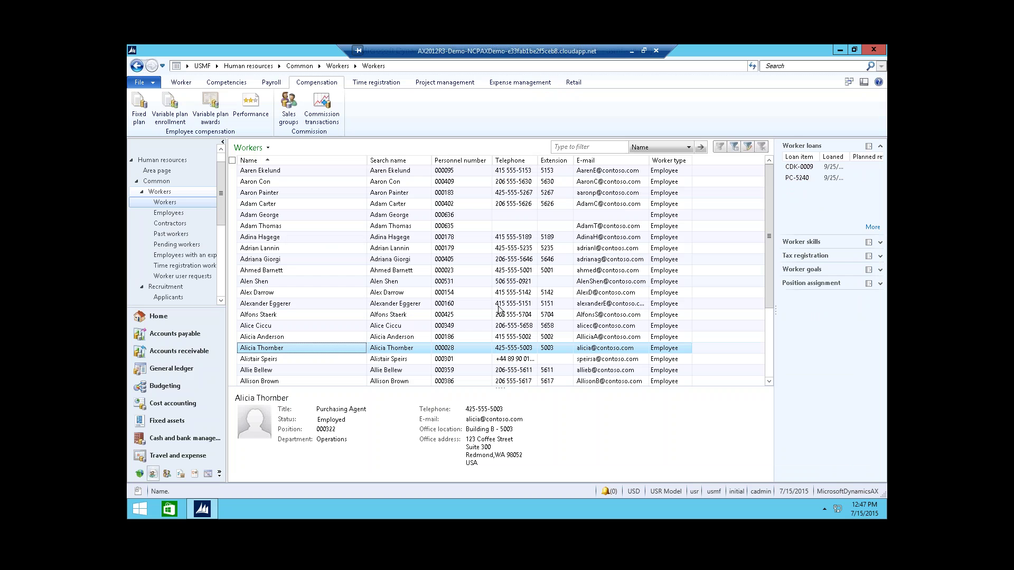
Review the competency, employment and personal information options available for a worker in the Workers list
left_click(181, 85)
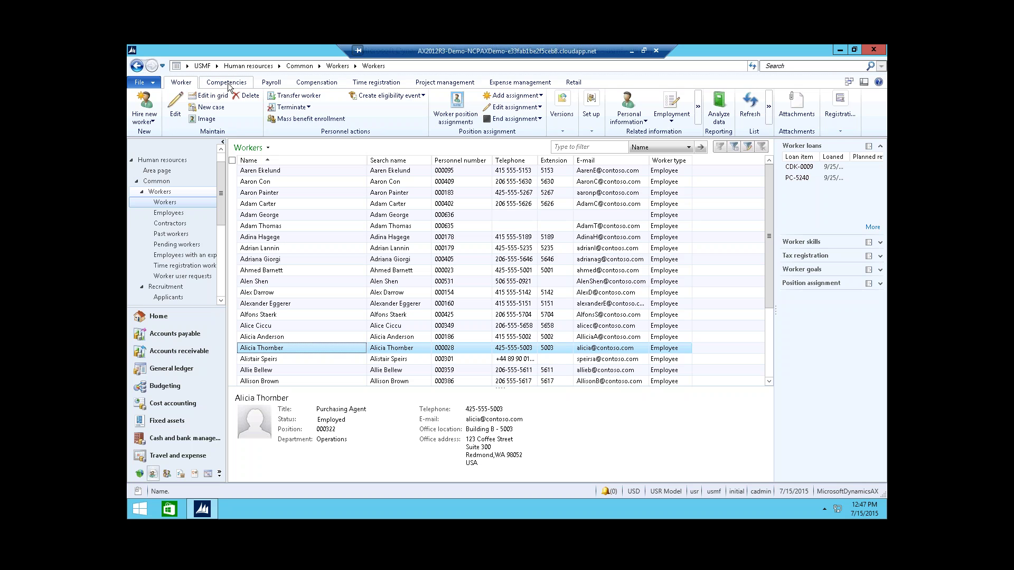
left_click(229, 86)
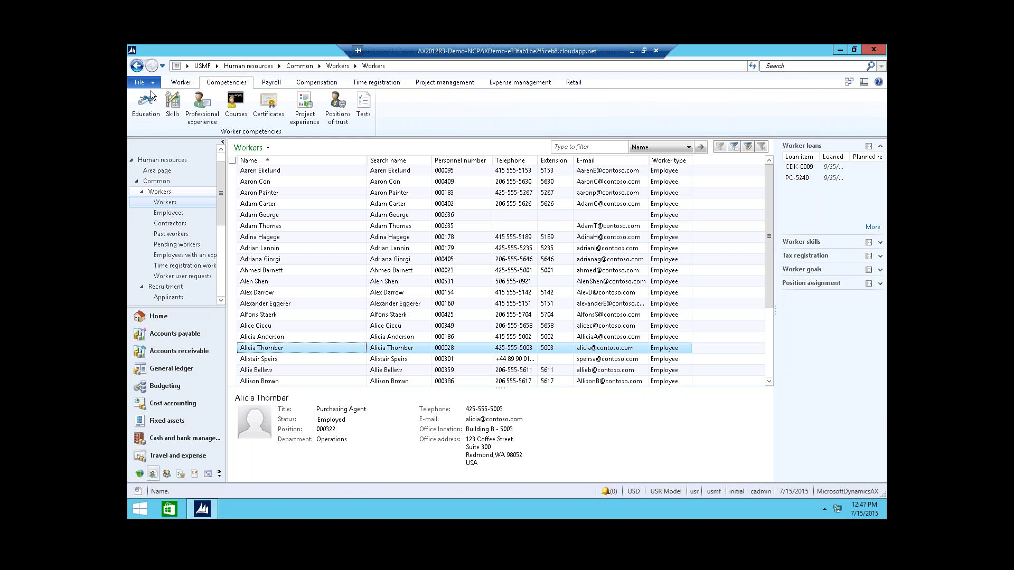
left_click(181, 84)
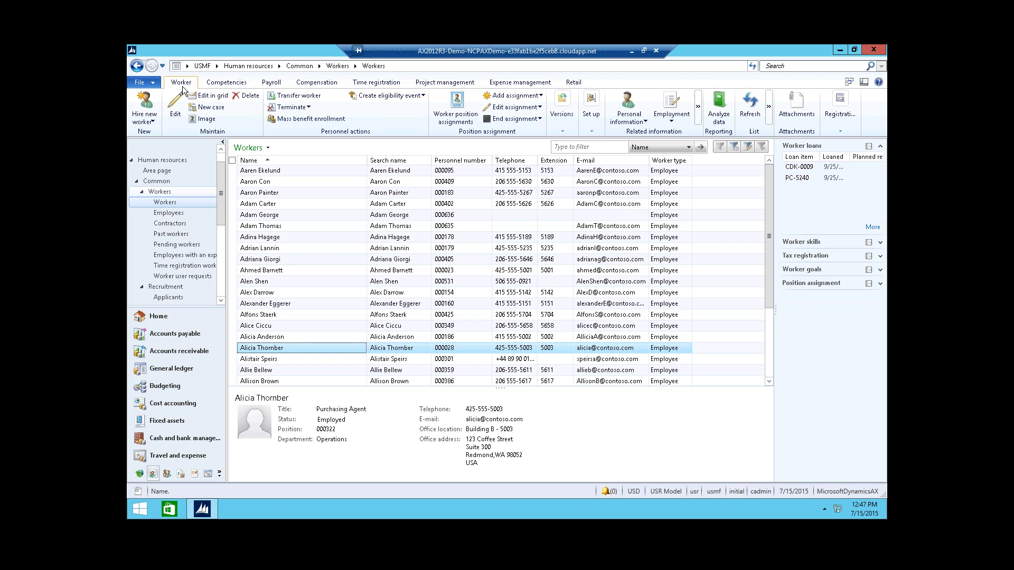
left_click(670, 109)
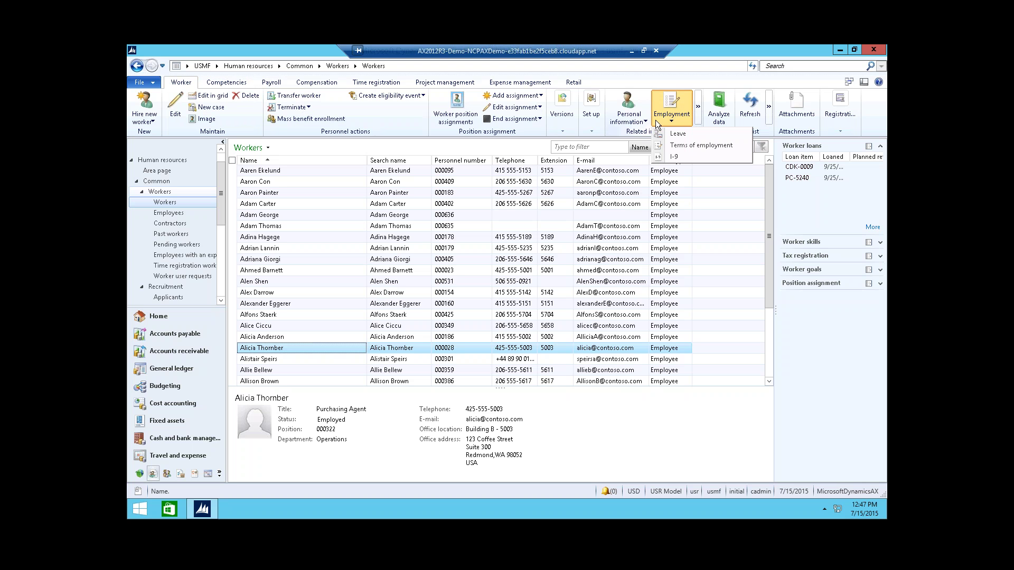
key("Down")
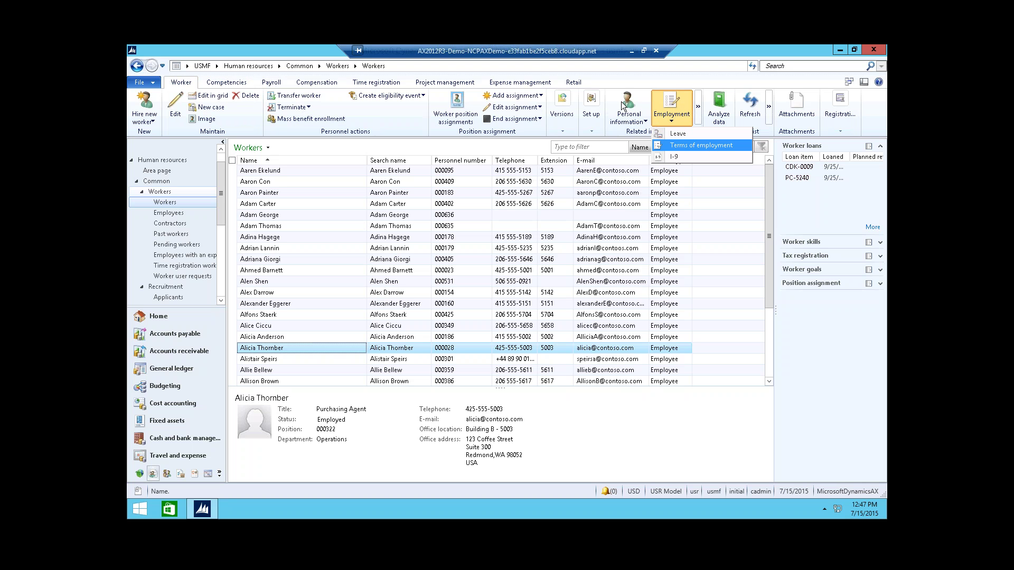
left_click(618, 114)
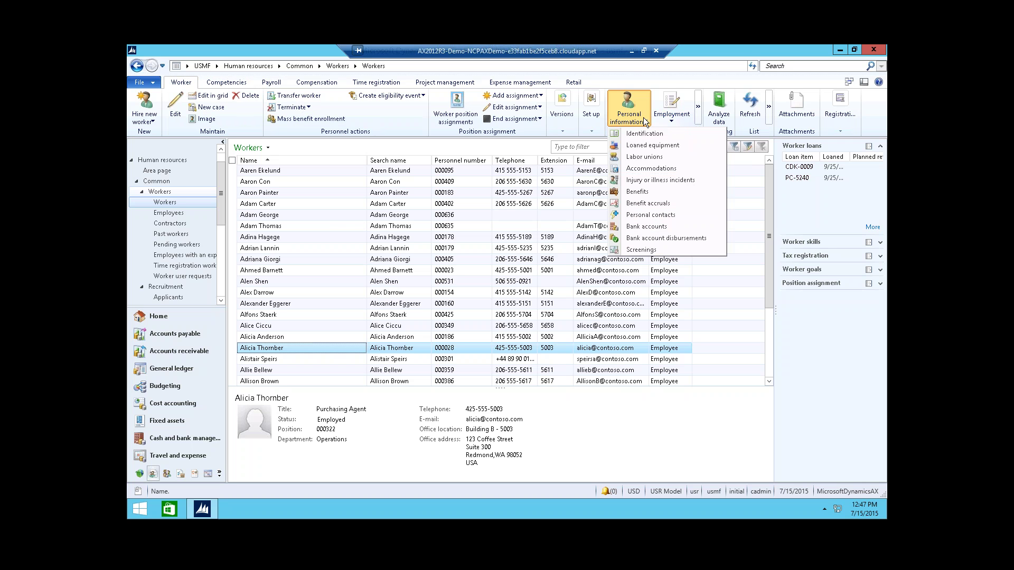
Bring up the Create new worker form to review its fields and leave it without hiring anyone
left_click(346, 217)
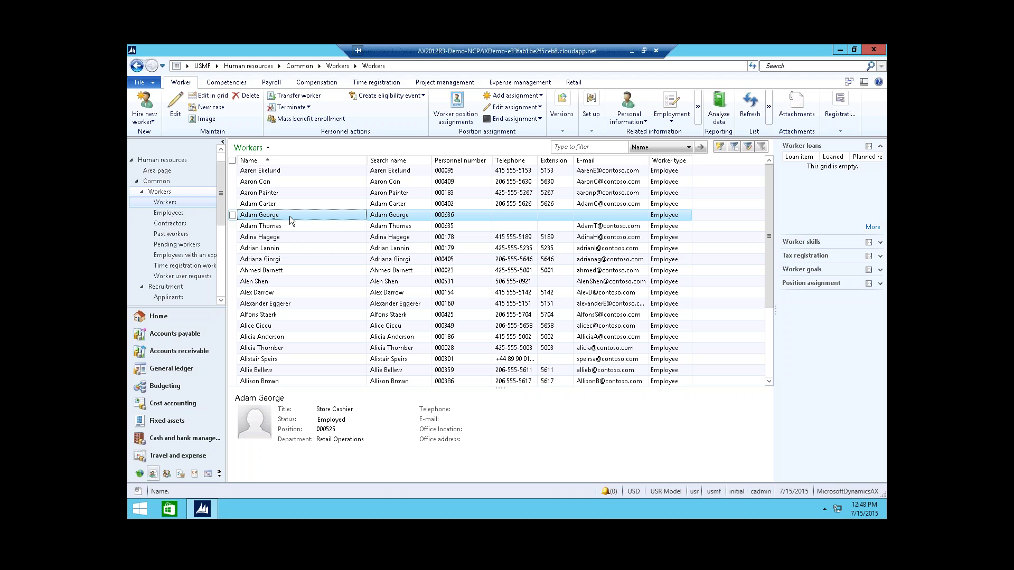
left_click(144, 119)
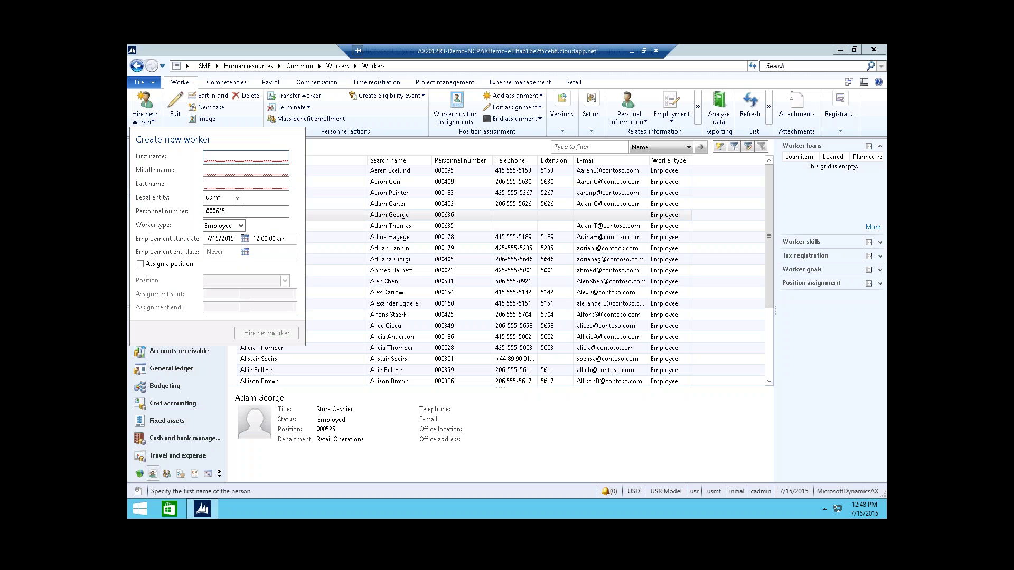
left_click(395, 303)
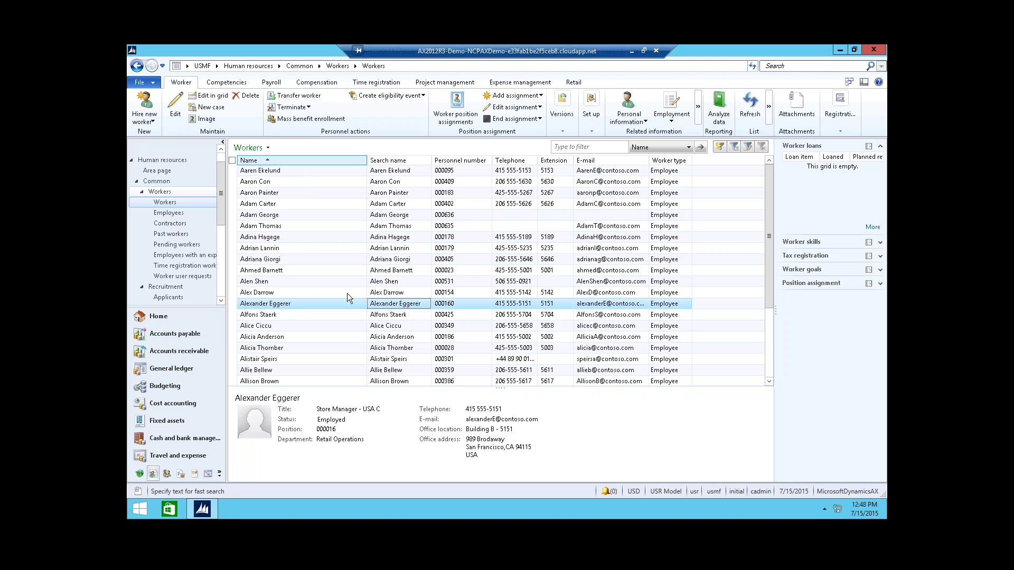
Start a position transfer for the selected Retail Operations Store Manager, choosing Store Manager - Russia as the new job
left_click(297, 97)
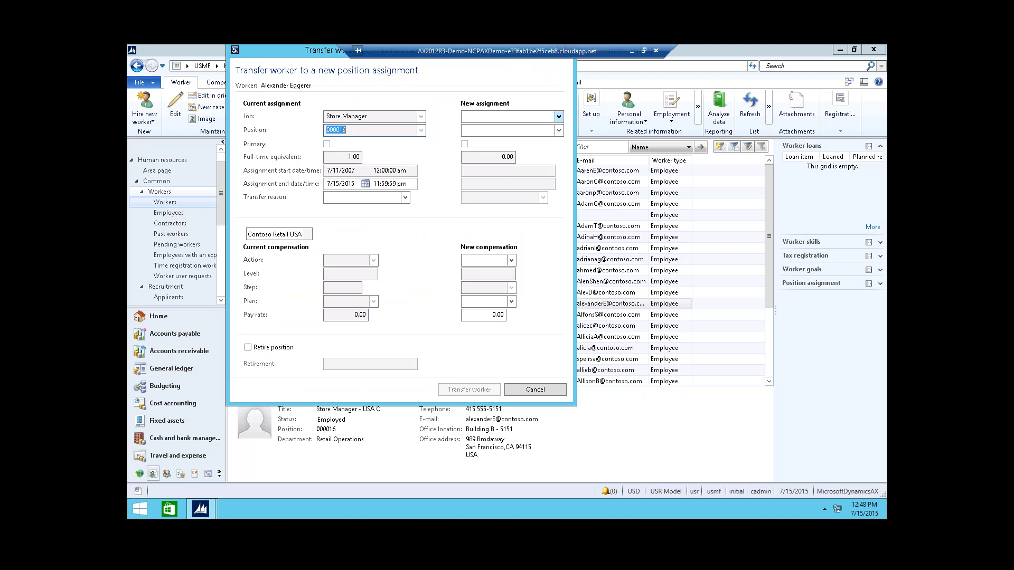
left_click(558, 116)
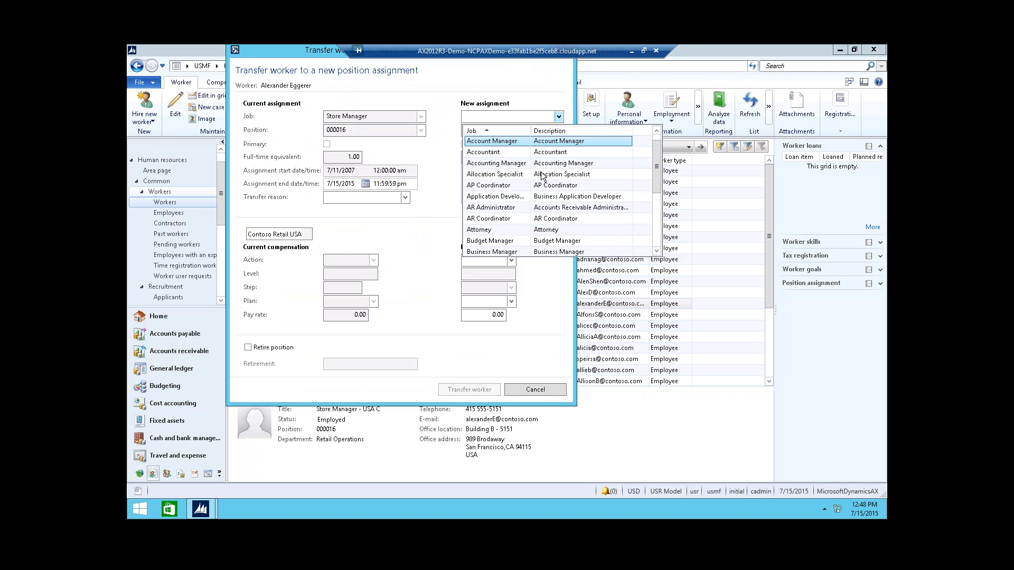
scroll(541, 176, "down", 4)
scroll(539, 182, "down", 10)
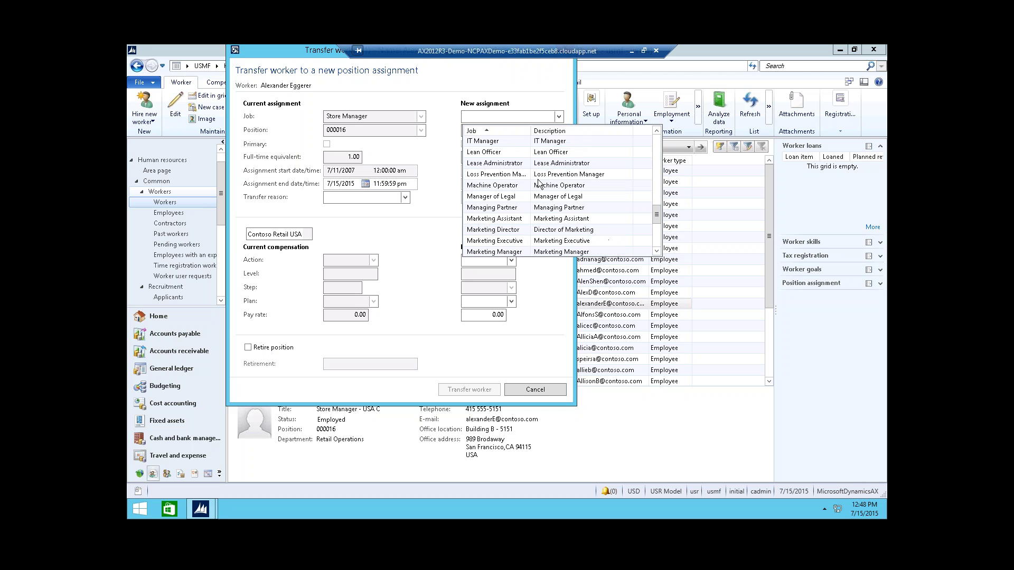
scroll(539, 182, "down", 4)
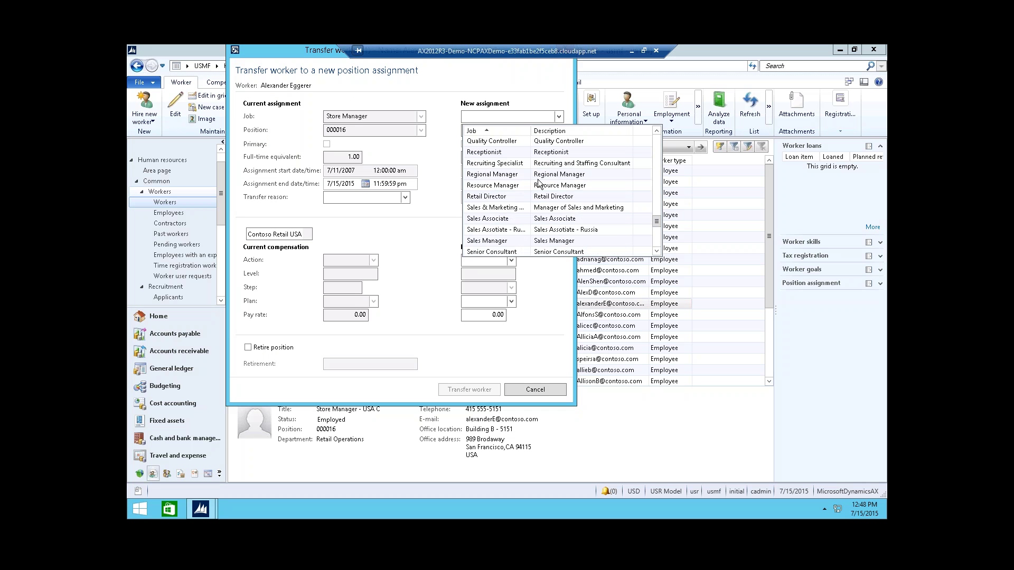
scroll(539, 183, "down", 2)
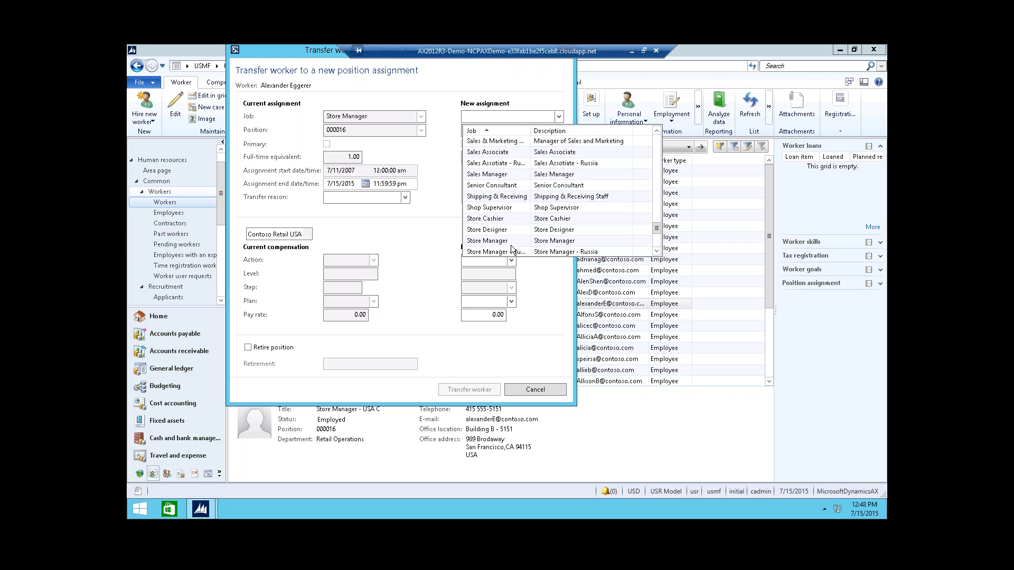
scroll(511, 245, "down", 1)
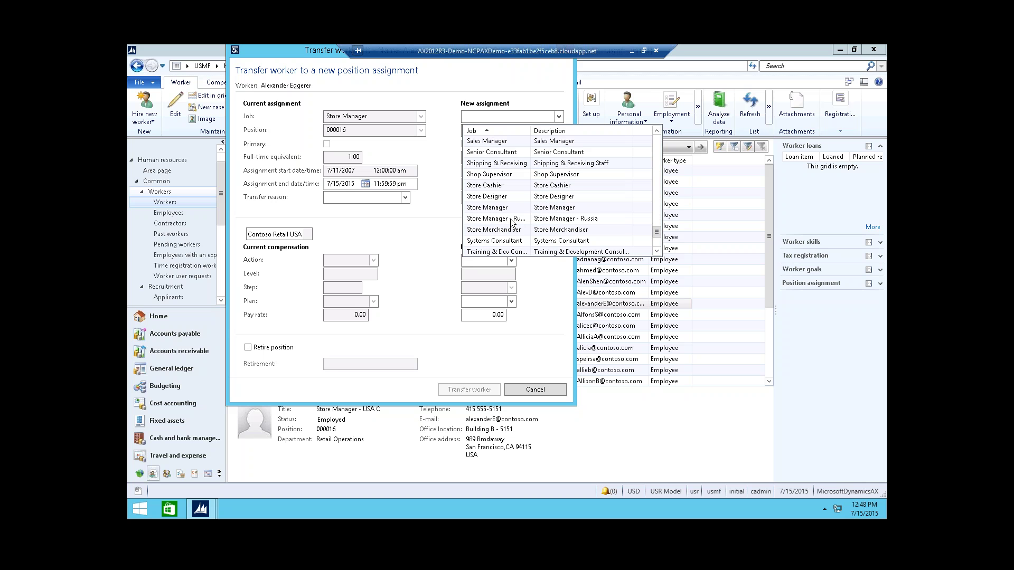
left_click(511, 219)
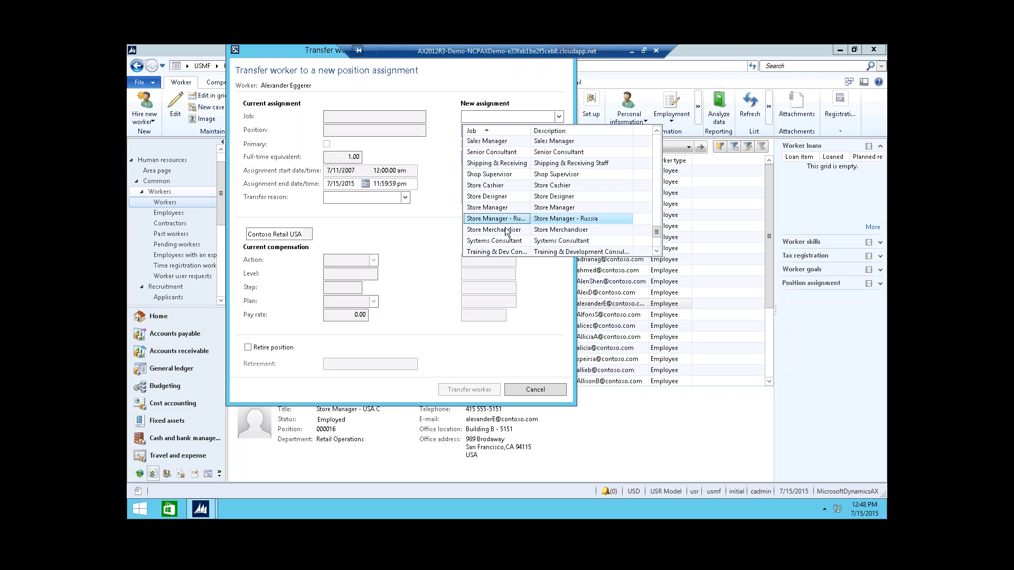
key("Return")
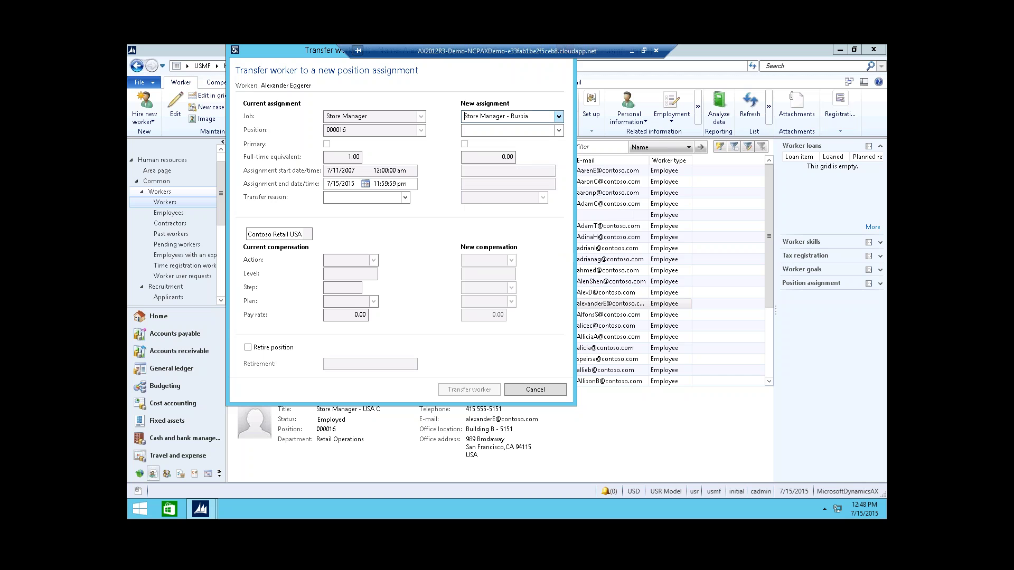
Try Store Merchandiser as the new job, look up its positions, and review the transfer reason codes without choosing one
left_click(558, 116)
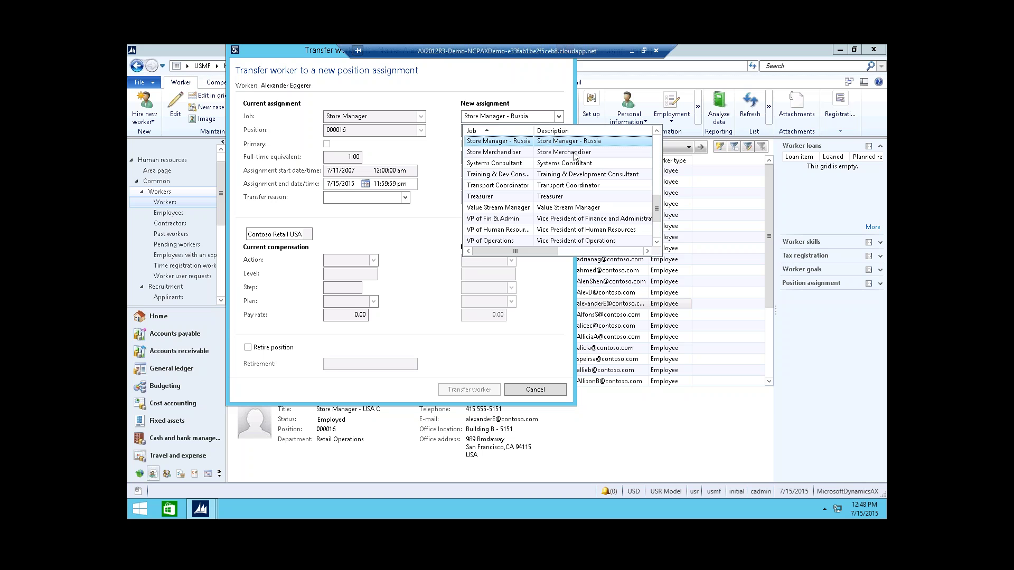
left_click(574, 153)
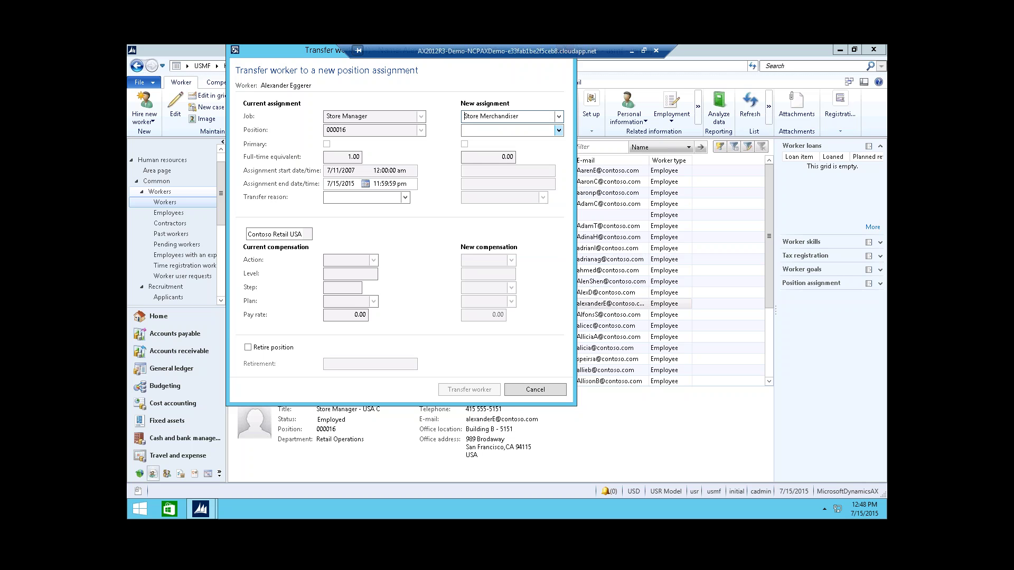
left_click(558, 131)
left_click(446, 136)
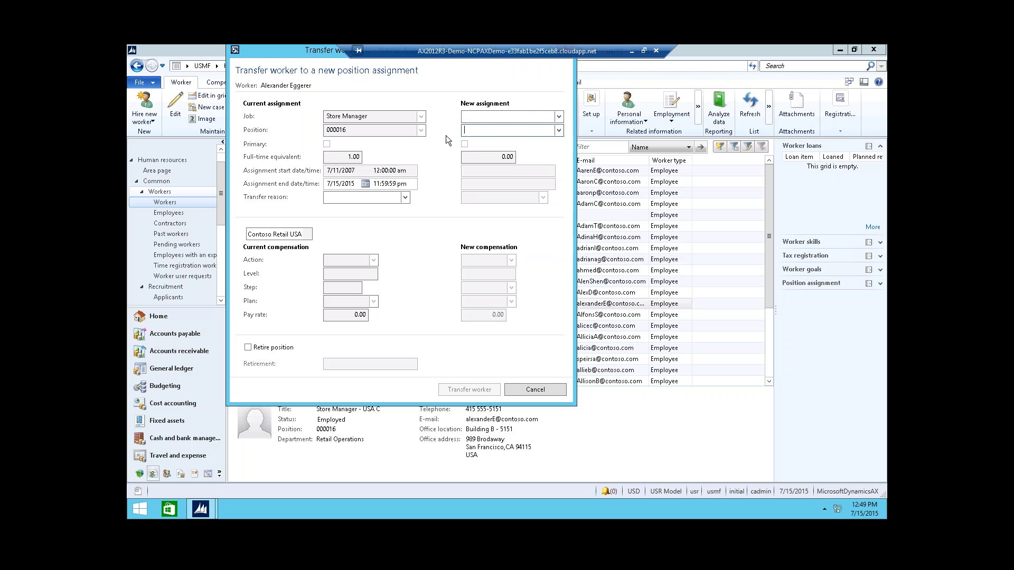
left_click(405, 197)
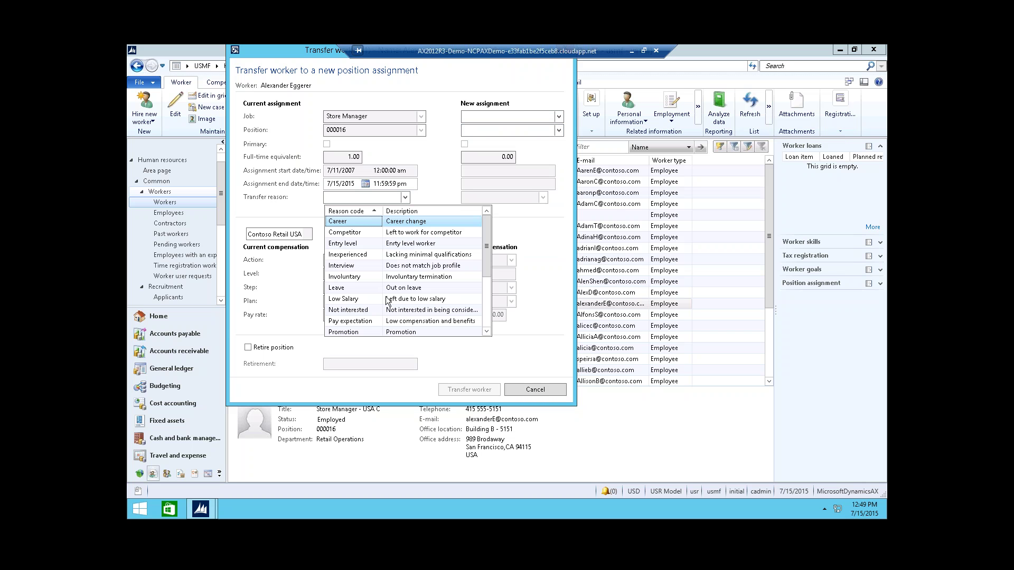
left_click(289, 181)
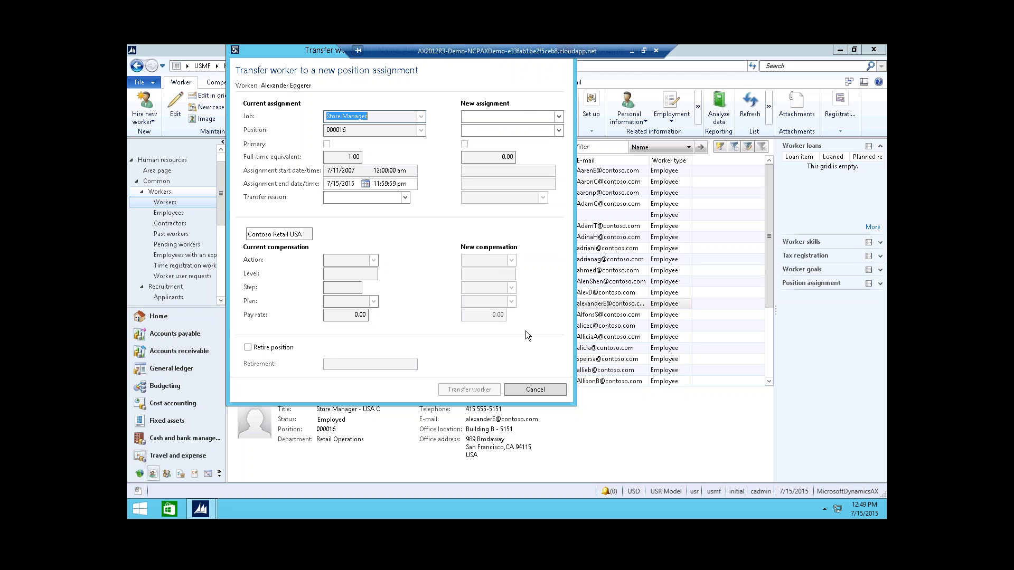
Set the transfer's new job to Account Manager and look up the positions available for it
left_click(559, 117)
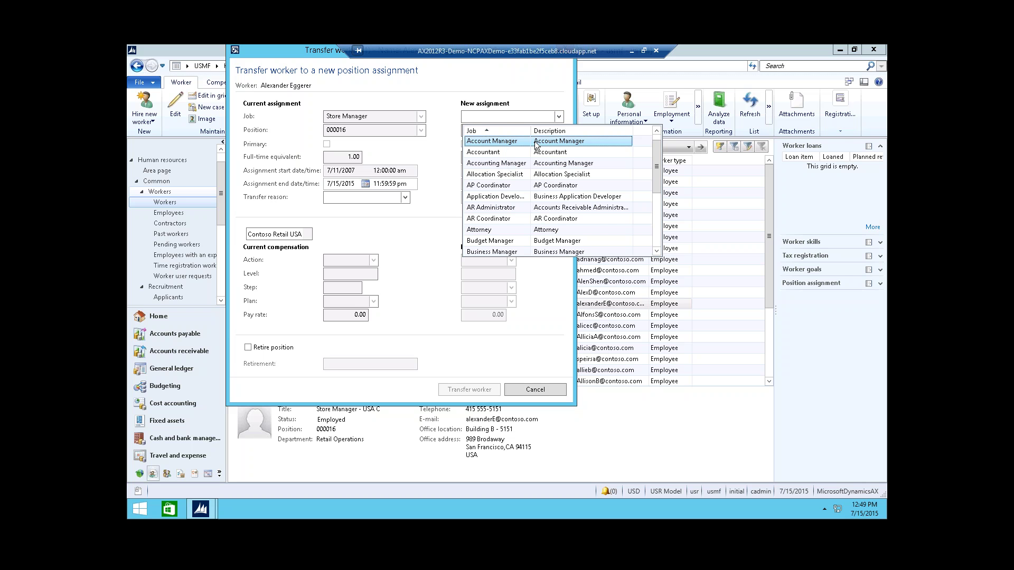
left_click(507, 142)
left_click(559, 130)
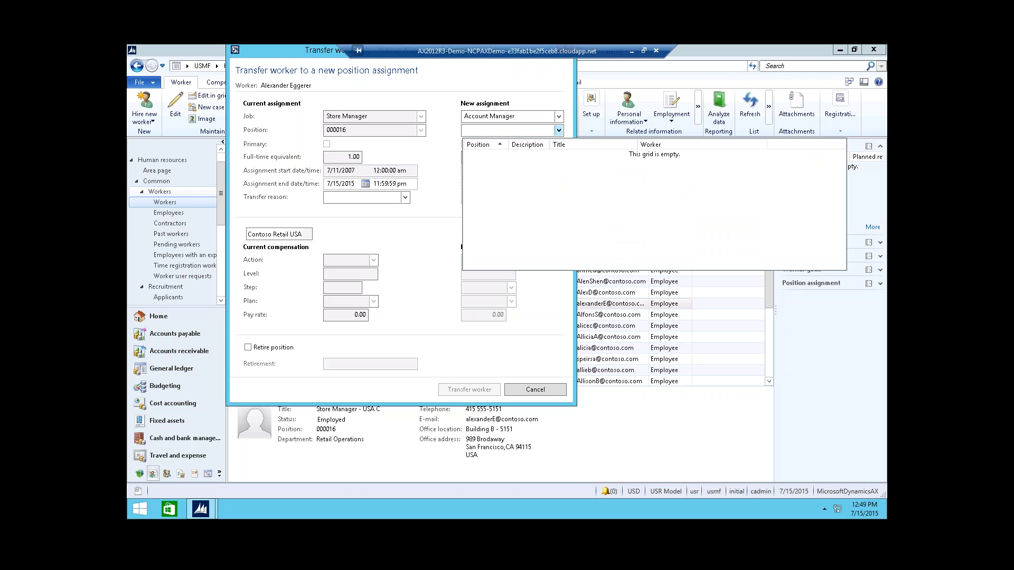
Change the transfer's new job to Accountant and look up the positions available for it
left_click(558, 117)
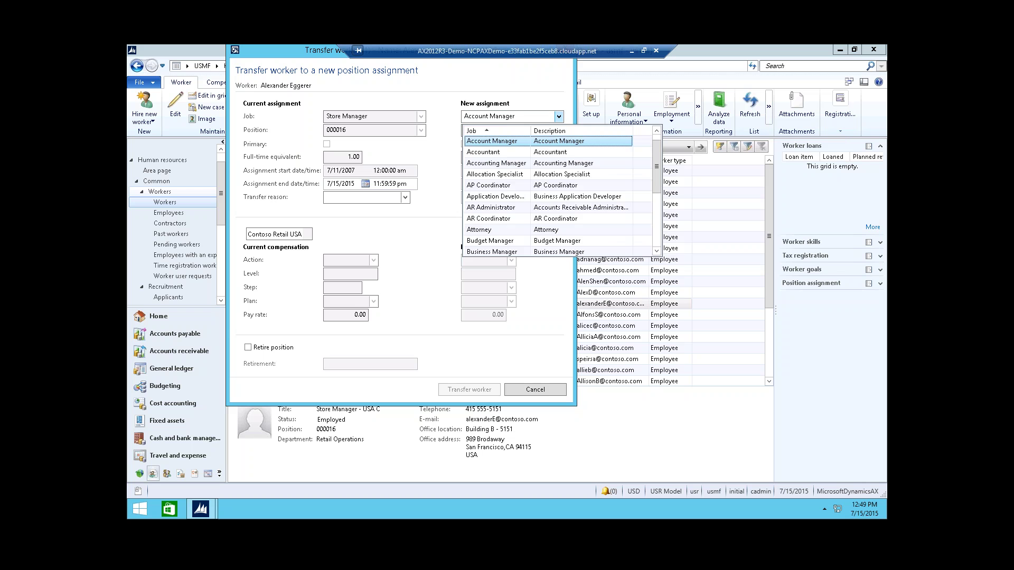
left_click(555, 141)
left_click(558, 131)
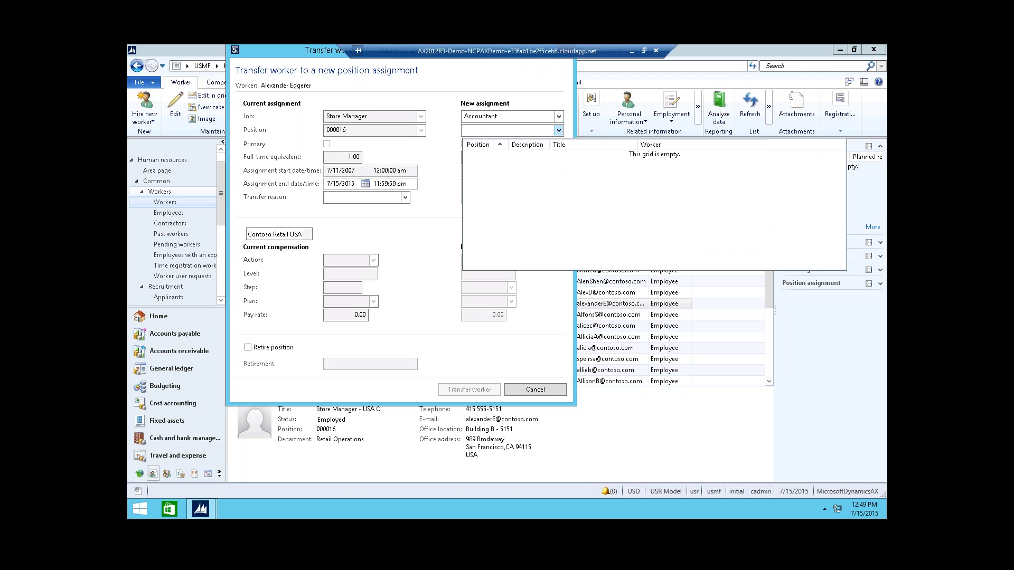
Close the position lookup and cancel the worker transfer without assigning a new position
left_click(471, 93)
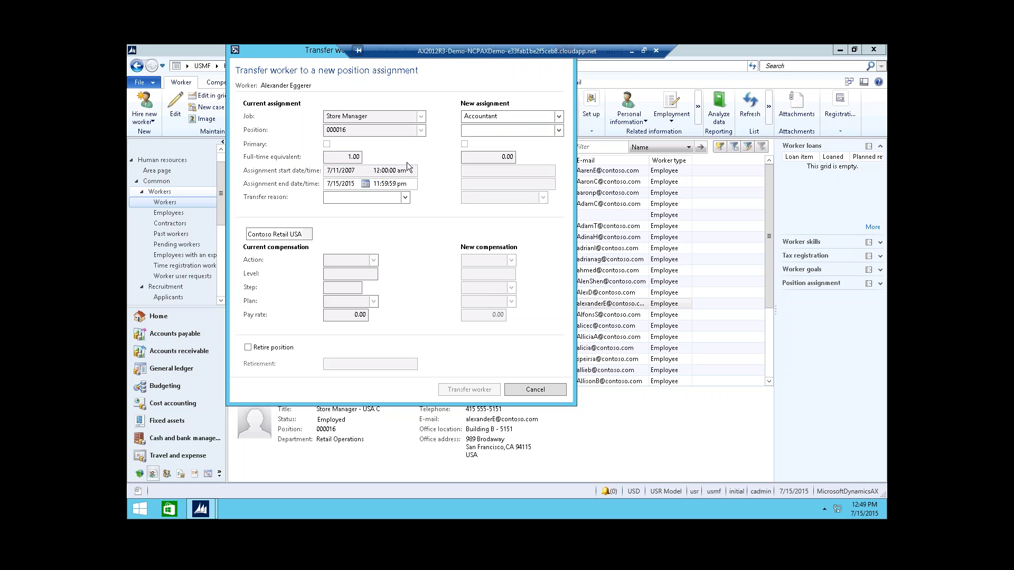
key("Tab")
left_click(524, 393)
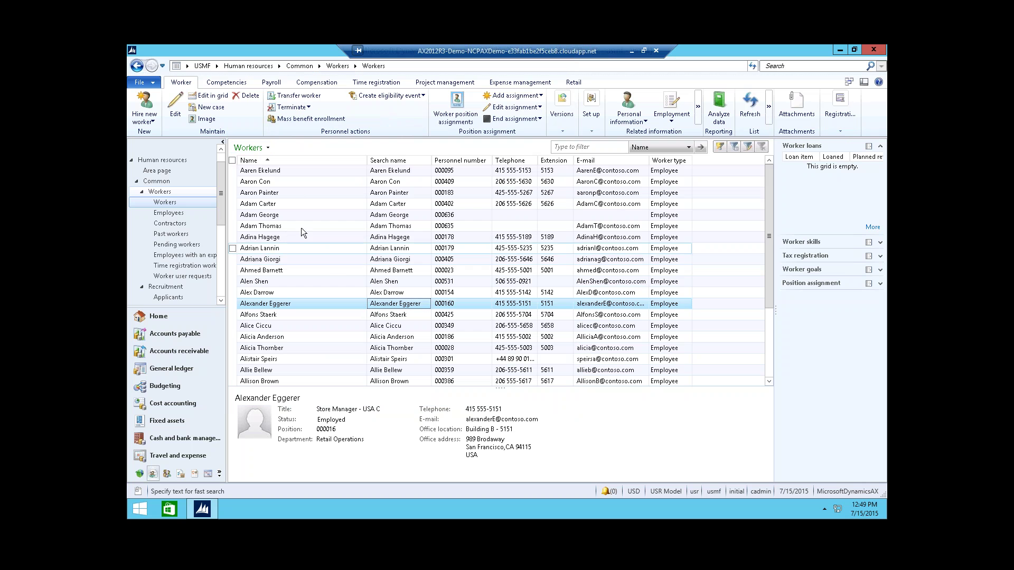
Start a new position assignment for the Operations Purchasing Agent and choose the Sales Associate position 000022
left_click(287, 349)
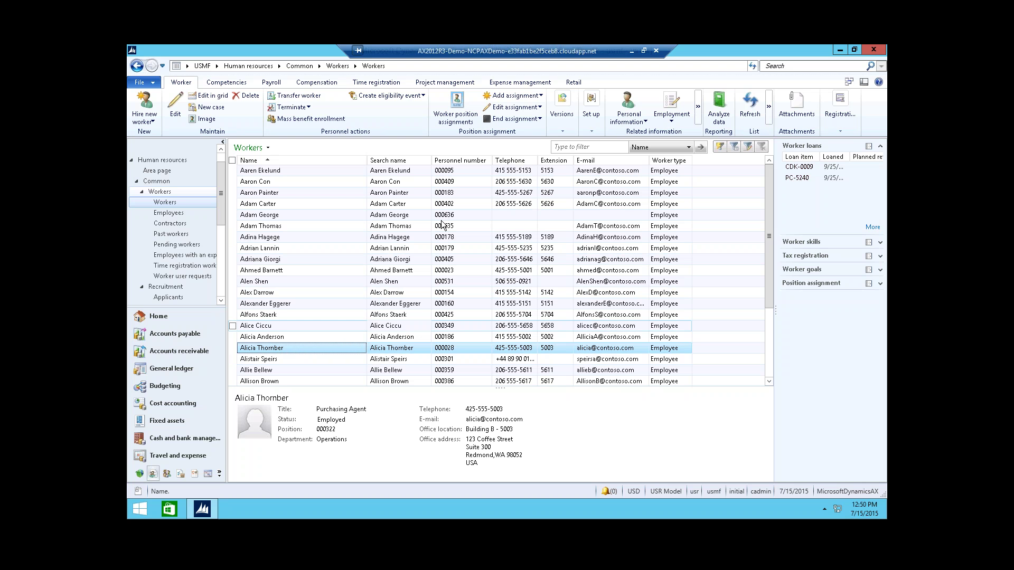
left_click(452, 116)
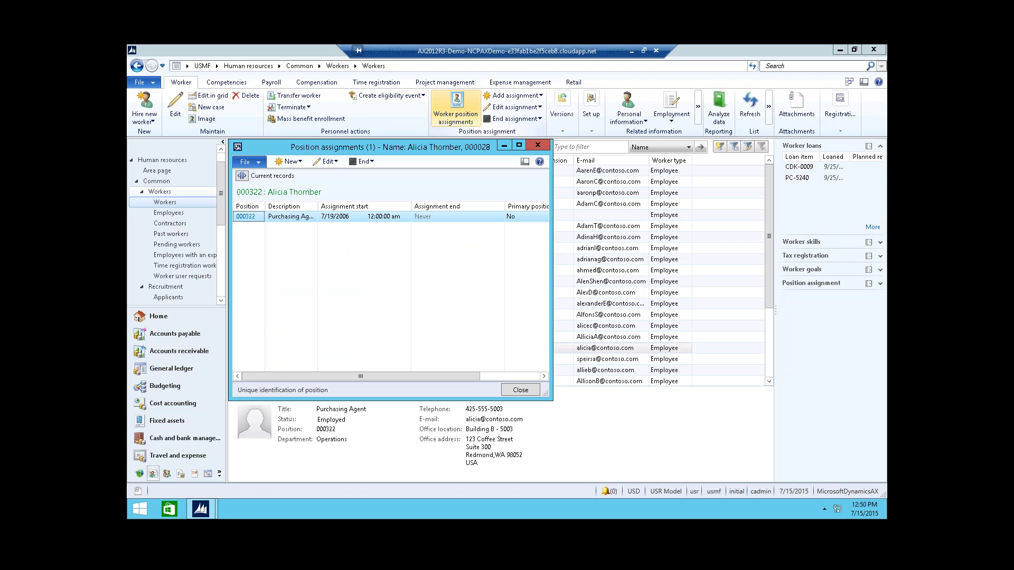
left_click(293, 164)
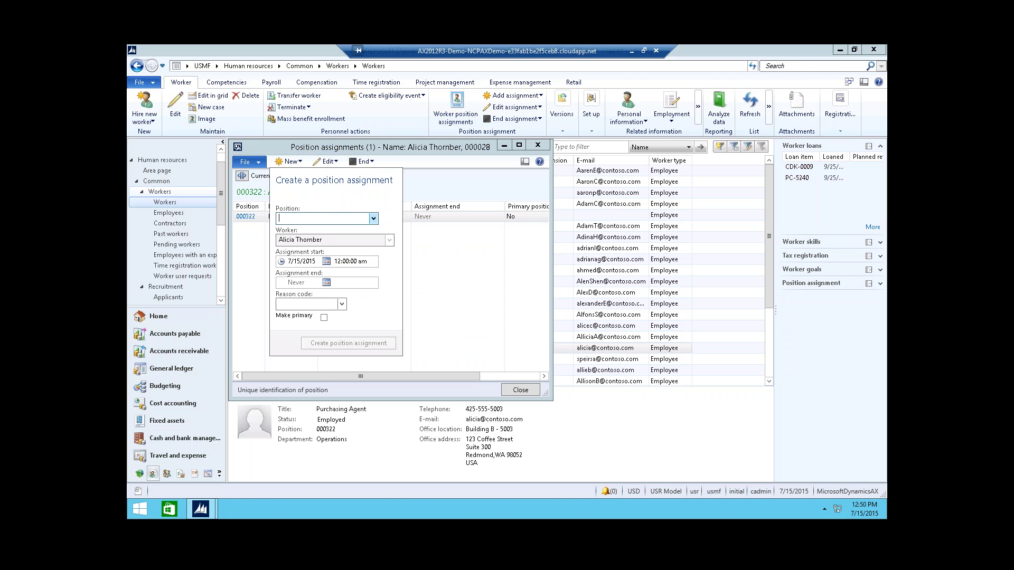
left_click(374, 218)
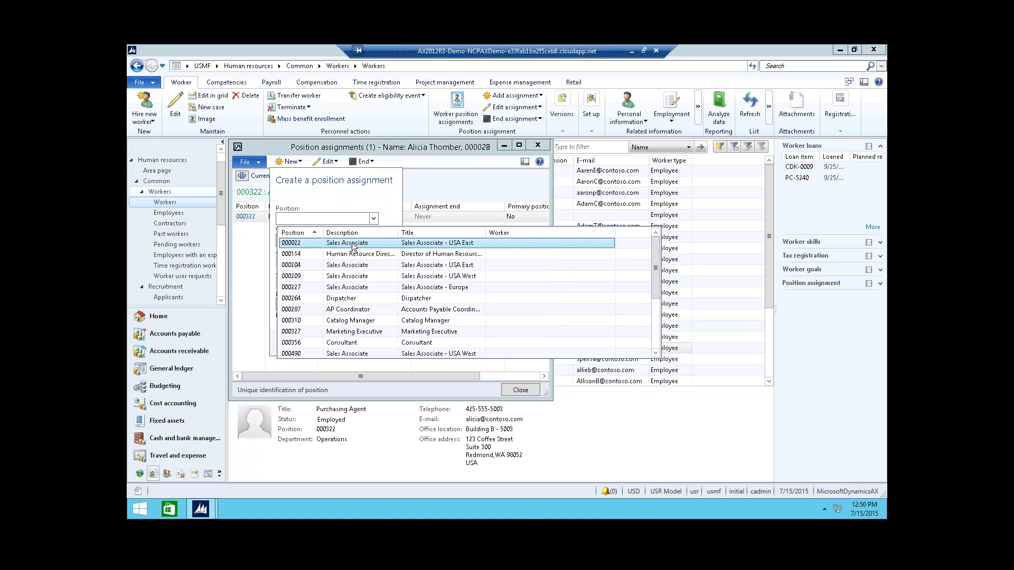
left_click(352, 243)
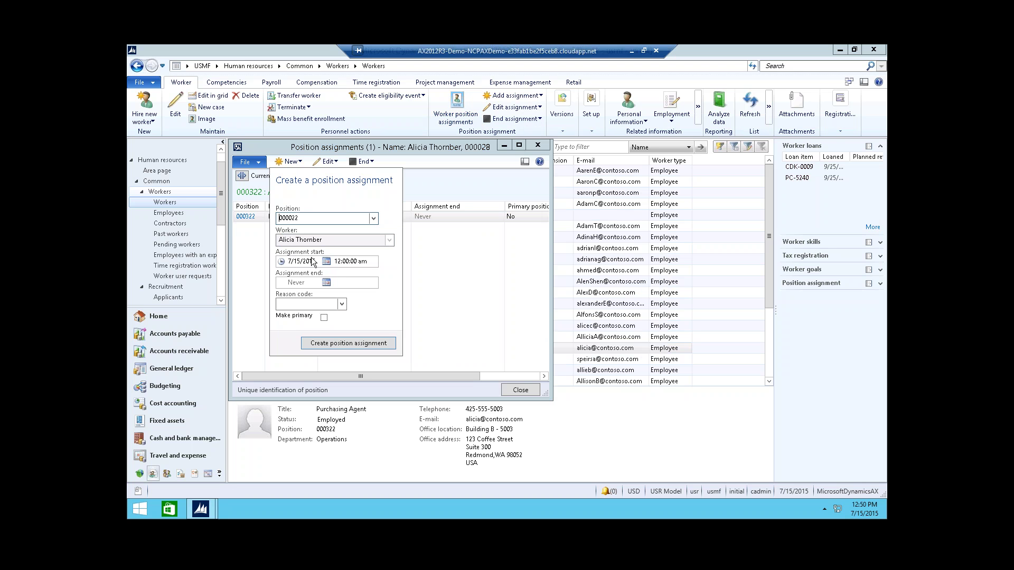
Set the reason code to Career and create the position assignment
left_click(342, 304)
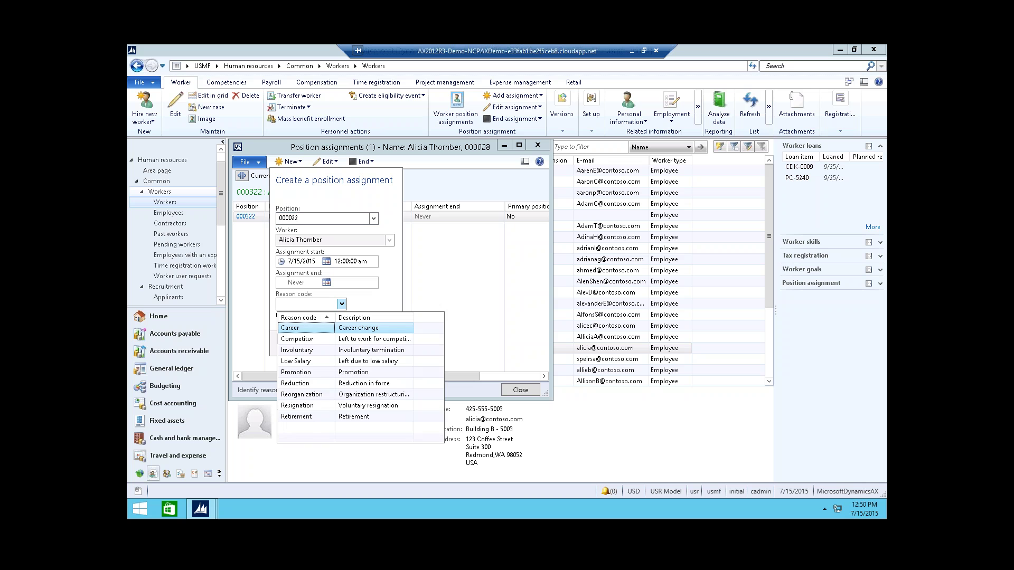
left_click(363, 300)
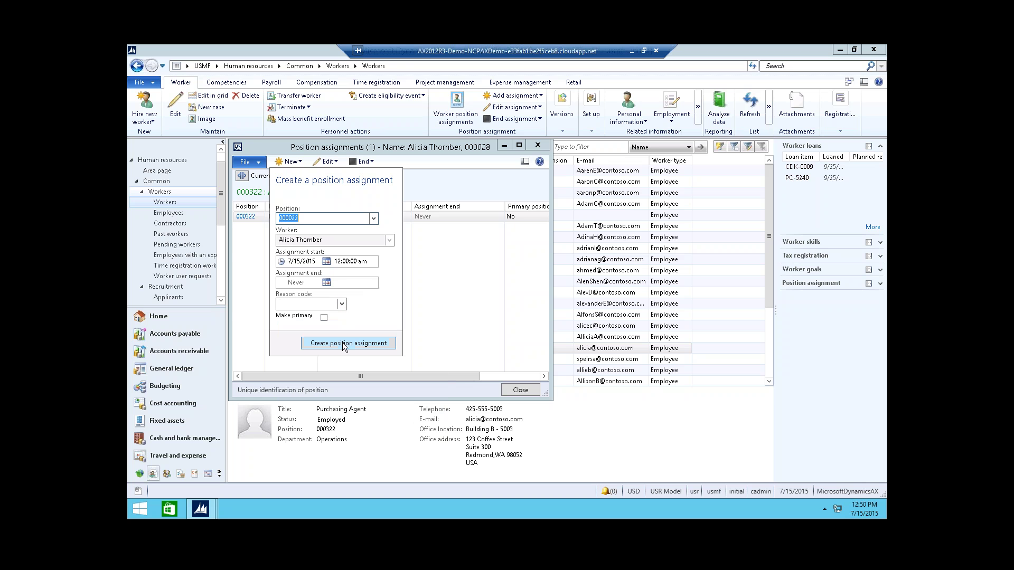
left_click(341, 304)
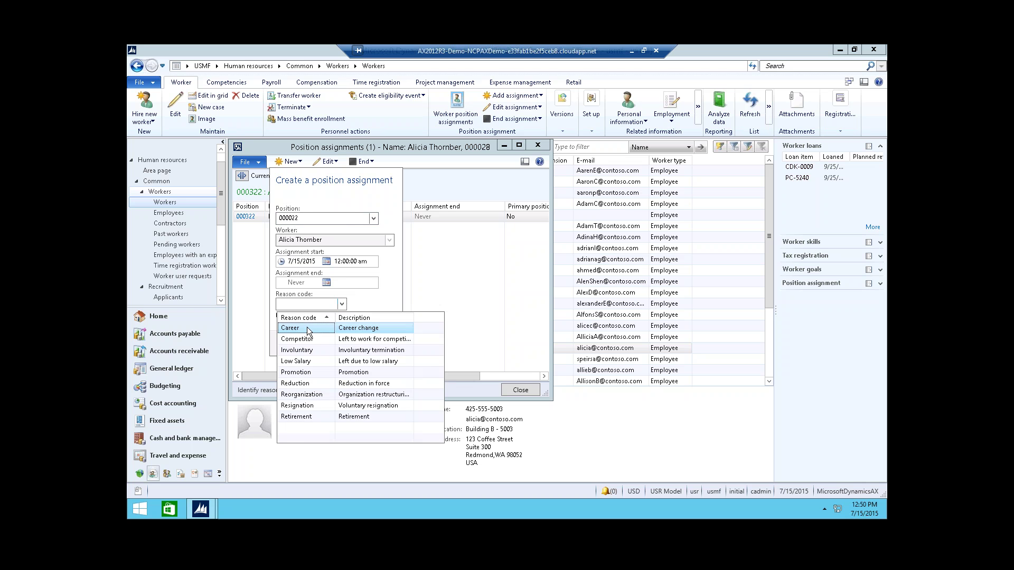
left_click(306, 327)
left_click(334, 341)
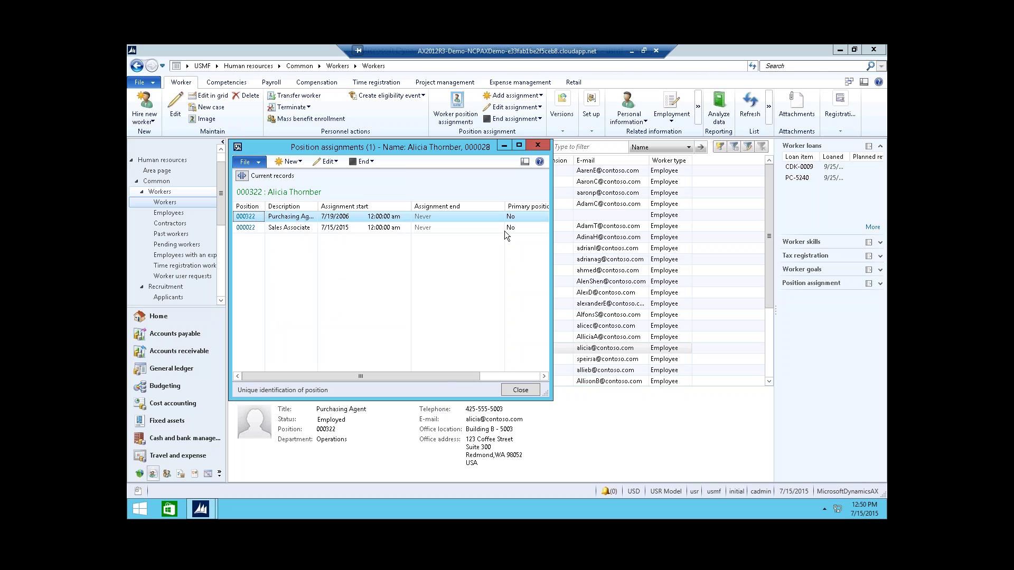
Compare the worker's Purchasing Agent and Sales Associate assignments, and close the position assignments window
left_click(342, 228)
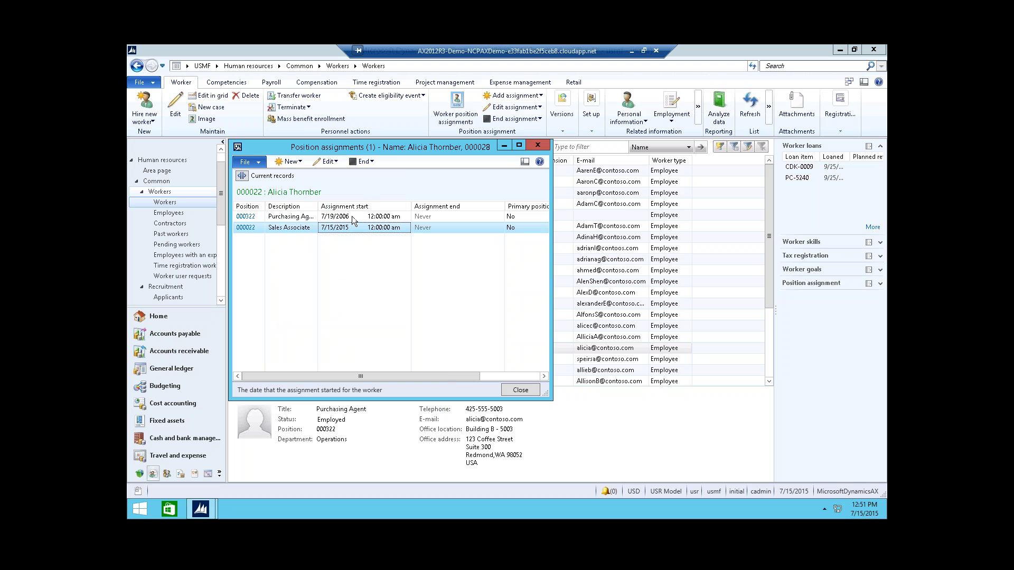
left_click(352, 216)
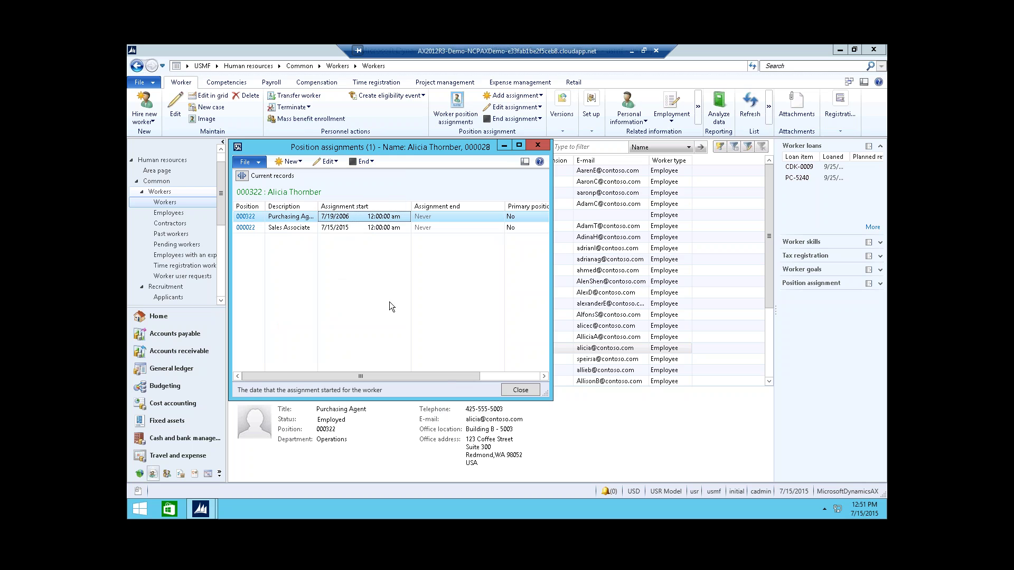
left_click(311, 228)
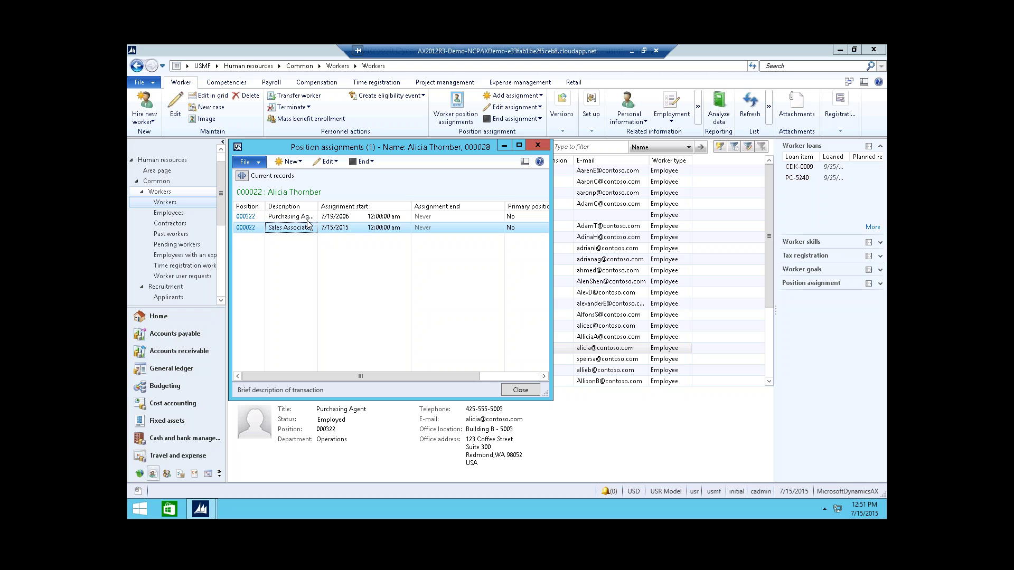
left_click(307, 217)
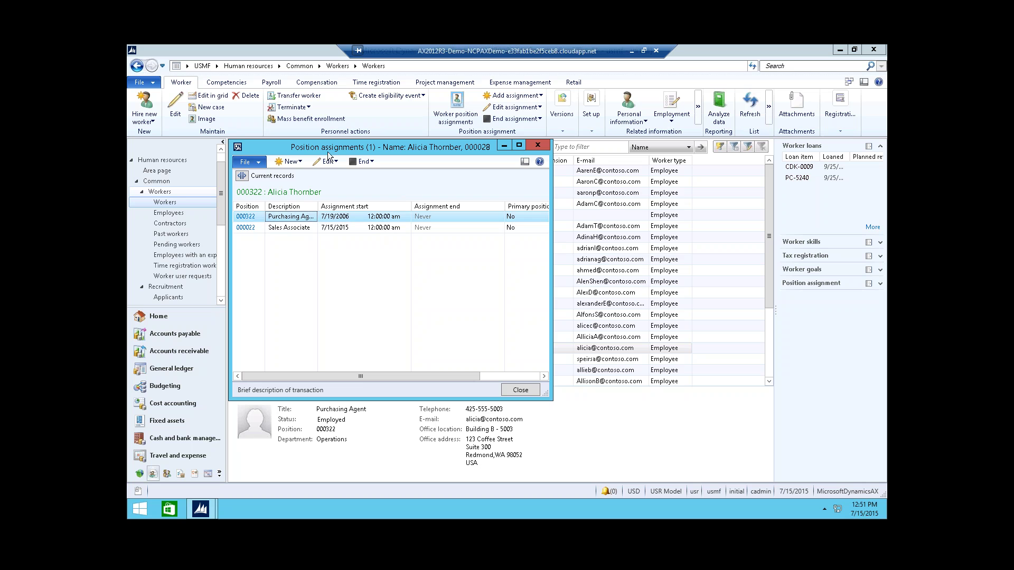
left_click(308, 227)
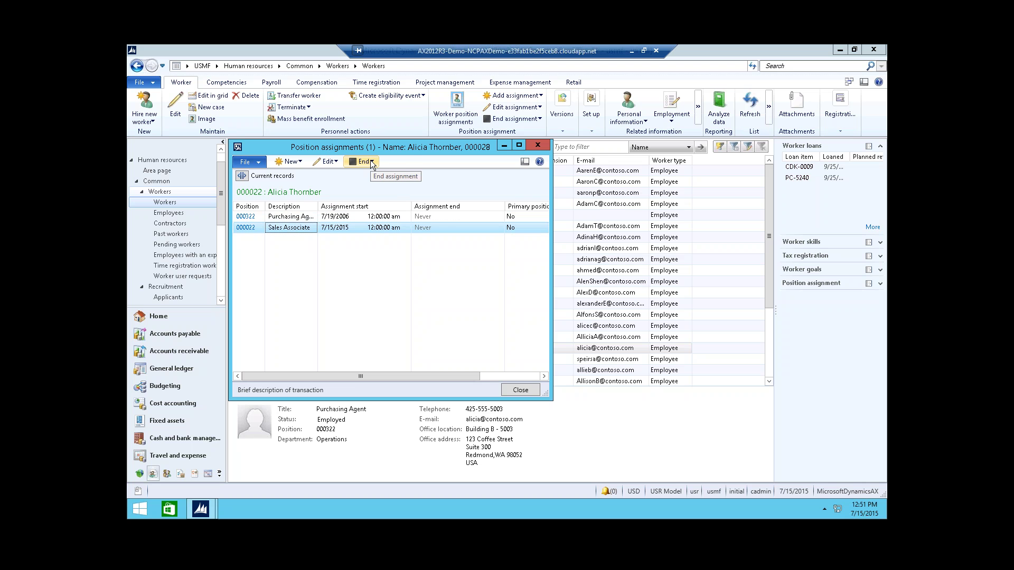
left_click(512, 388)
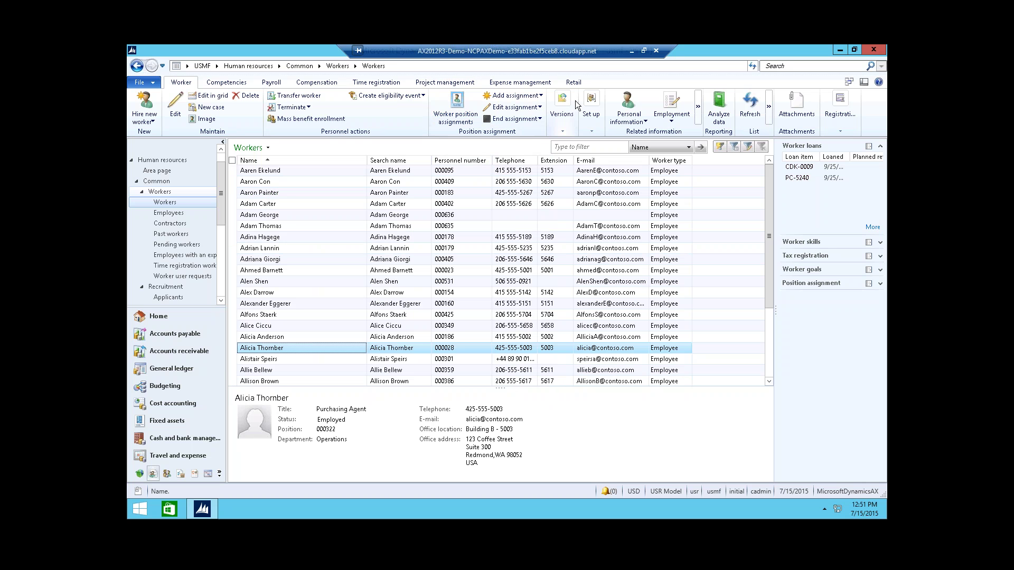
Review the worker's employment history and the GLSI employment and employee details in the employment date manager, and close both windows
left_click(562, 106)
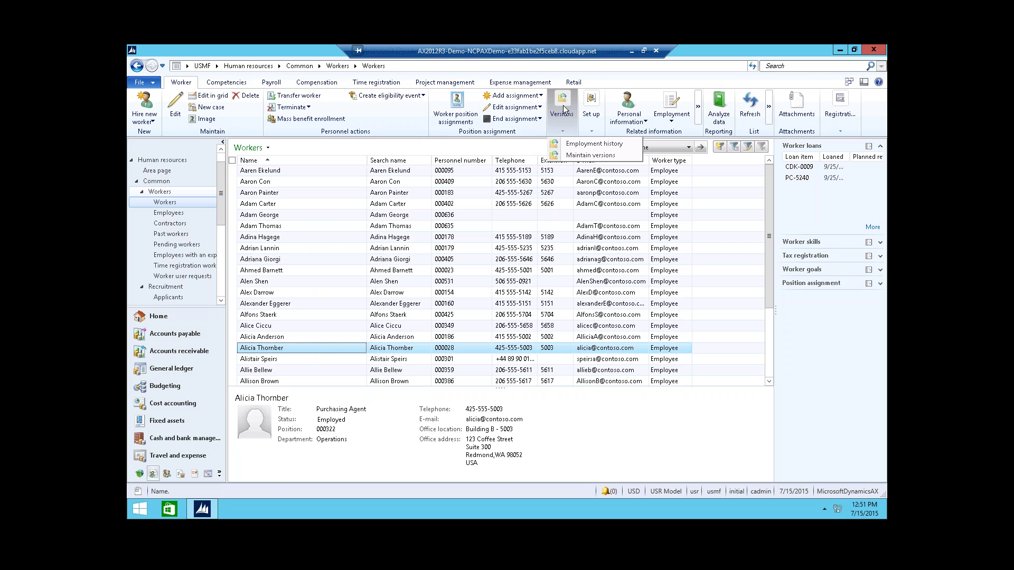
left_click(575, 144)
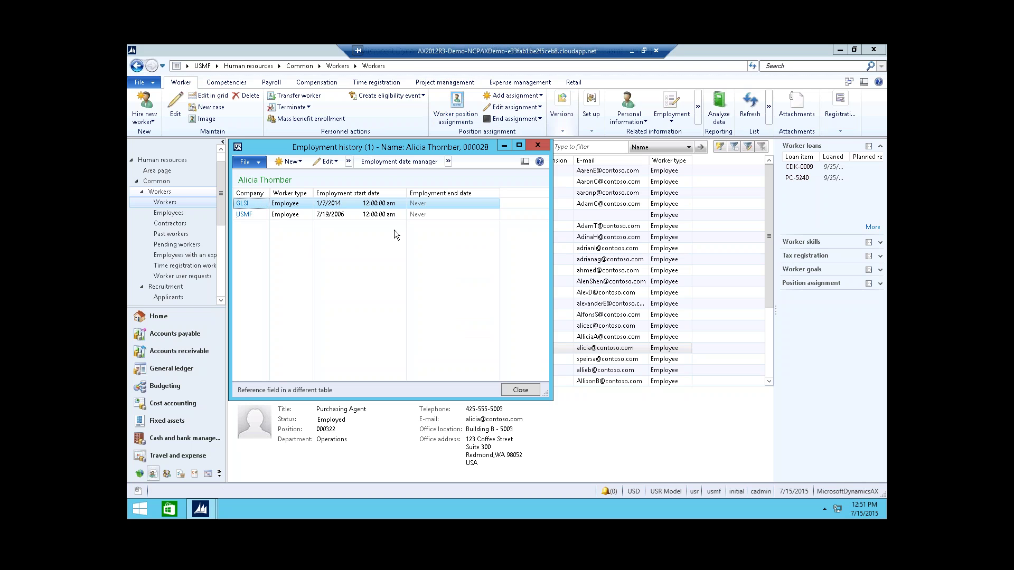
left_click(390, 164)
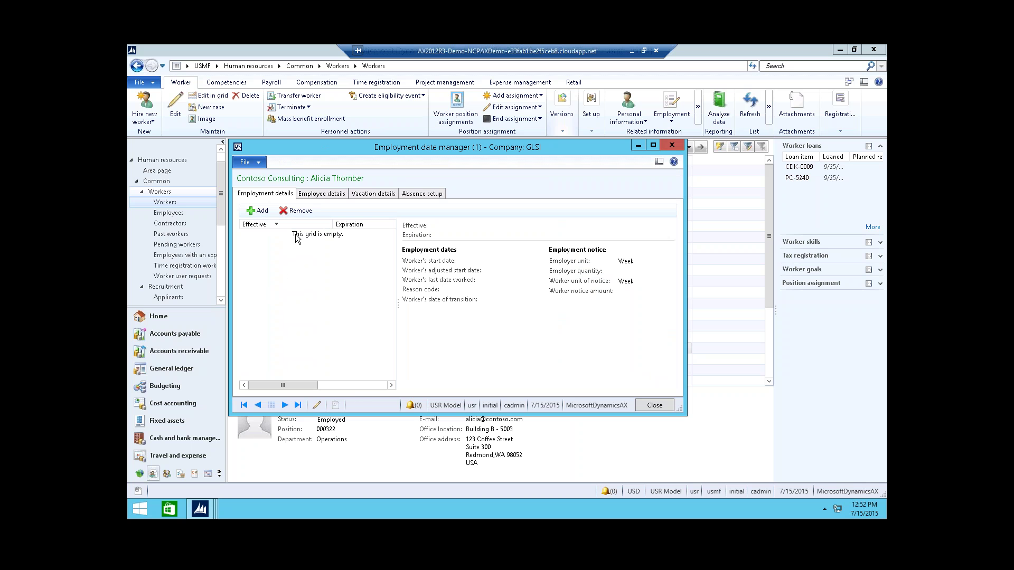
left_click(326, 196)
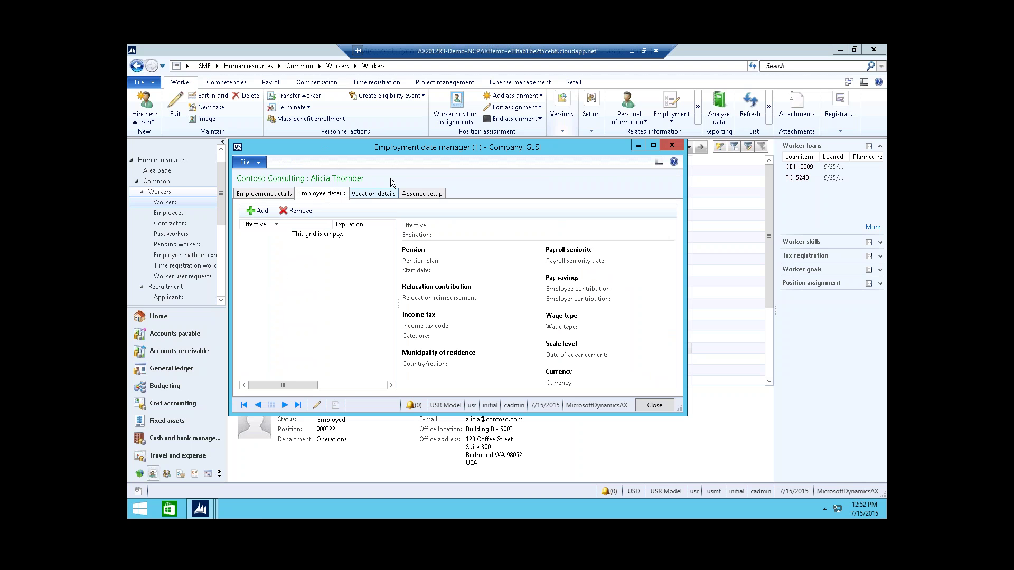
left_click(651, 405)
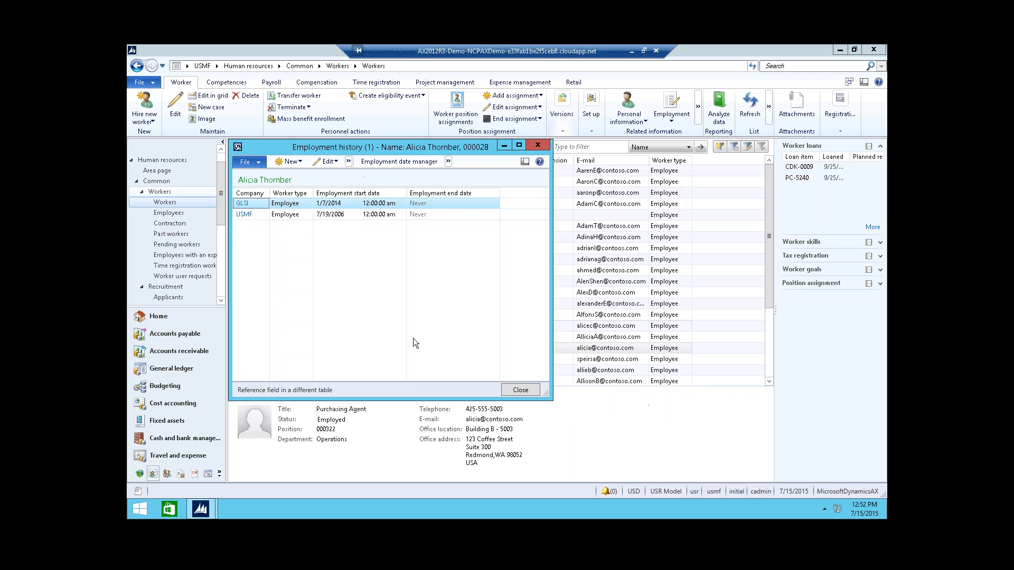
left_click(520, 389)
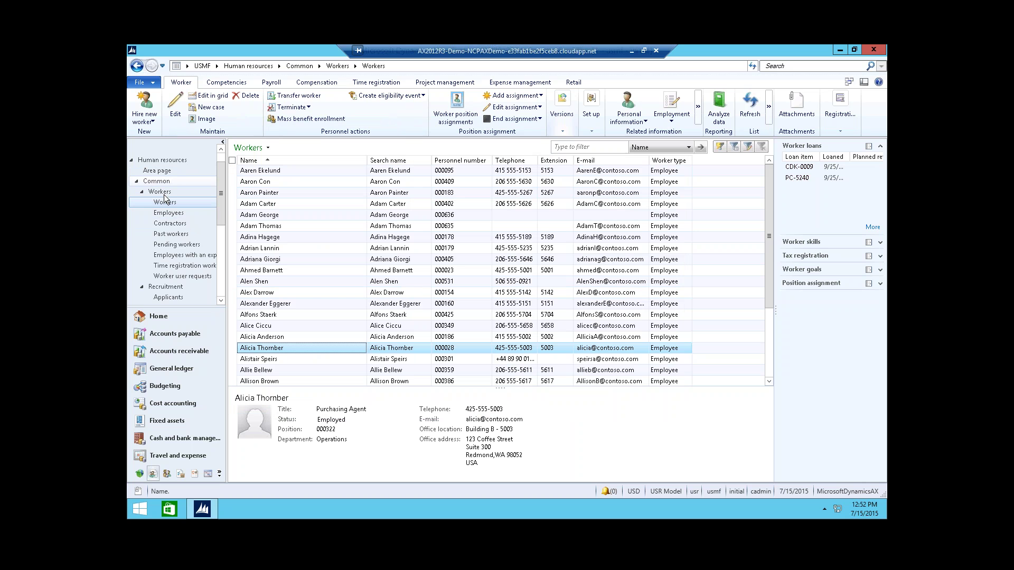
Open the organization's Positions list and examine the dated detail versions of the Waterspider position 000001
scroll(224, 276, "down", 4)
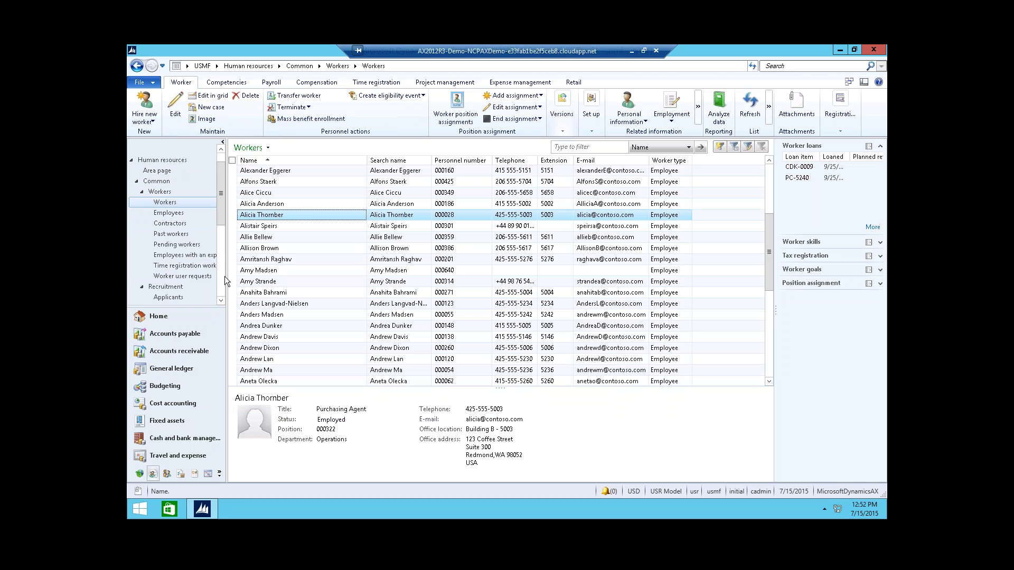
scroll(219, 205, "down", 3)
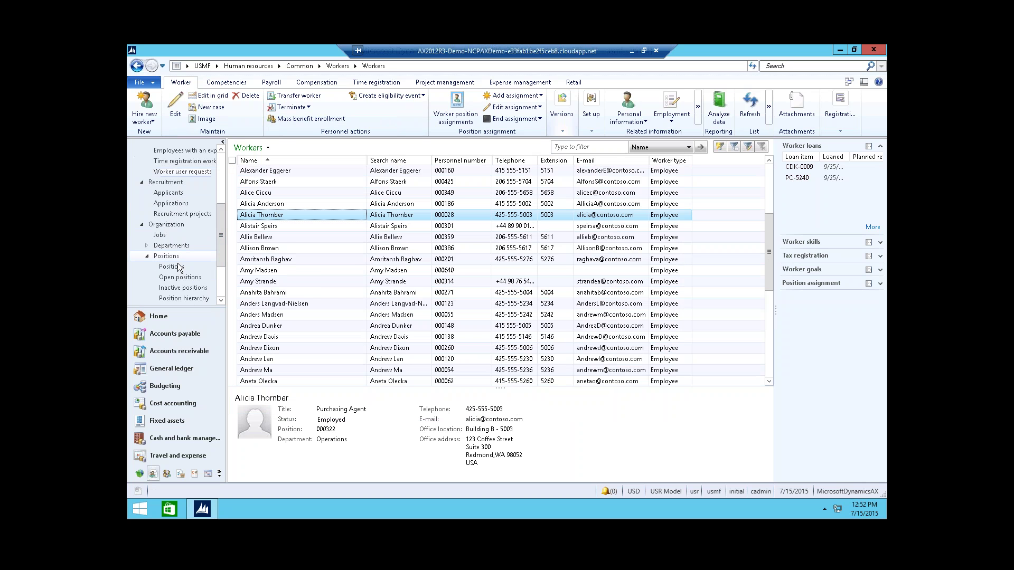
left_click(177, 267)
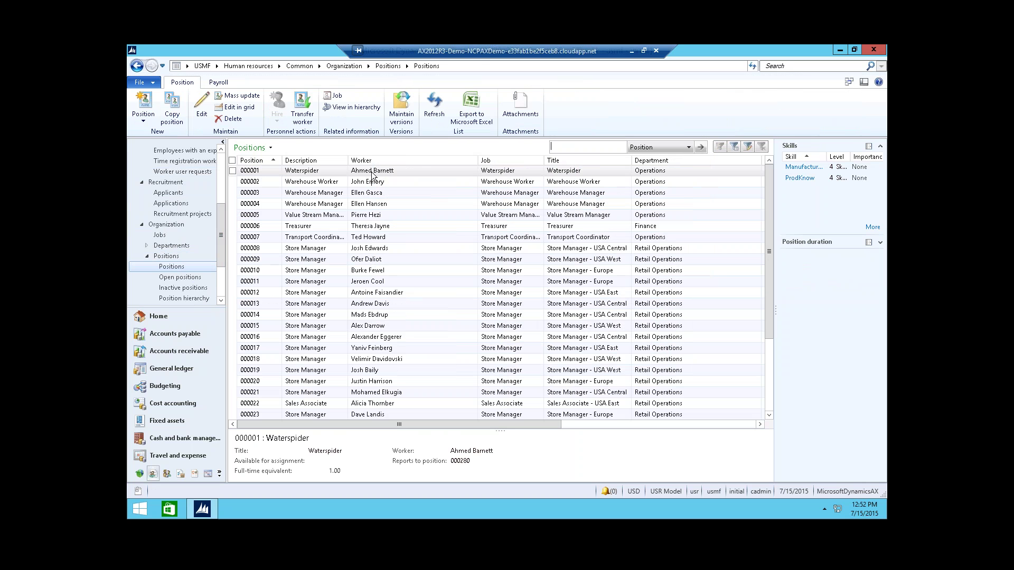
mouse_move(372, 174)
left_click(407, 114)
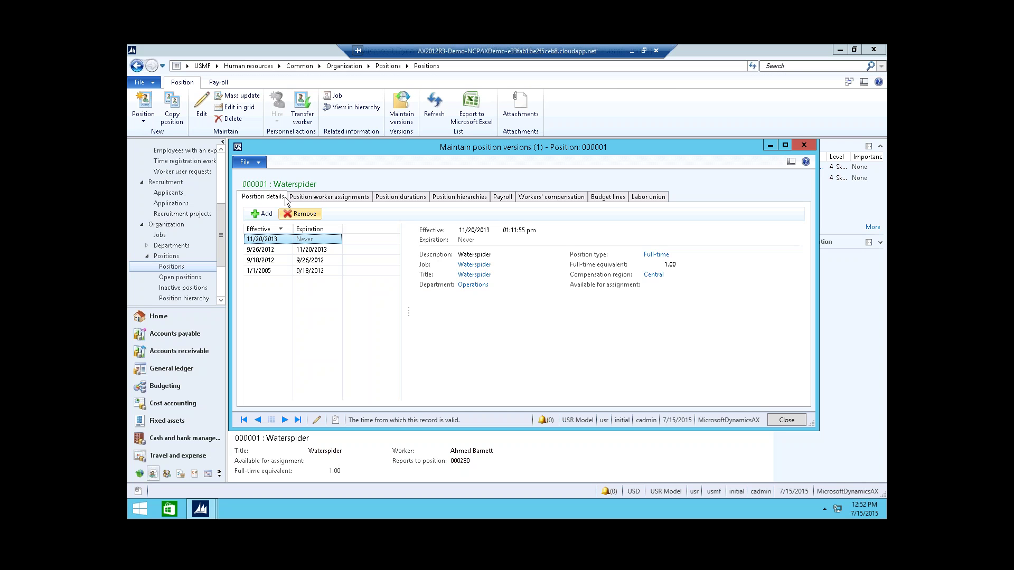
left_click(288, 250)
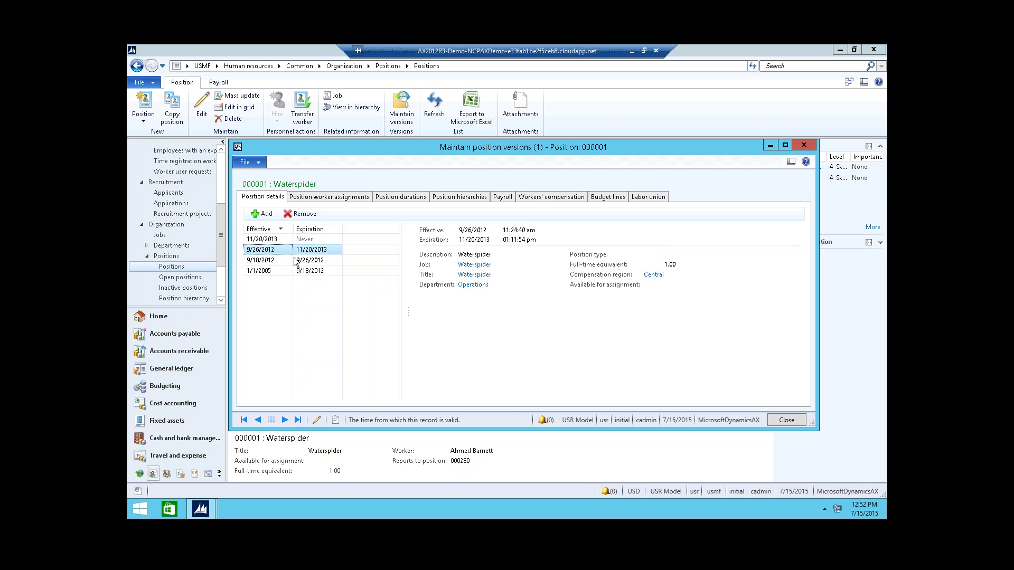
left_click(295, 261)
left_click(291, 268)
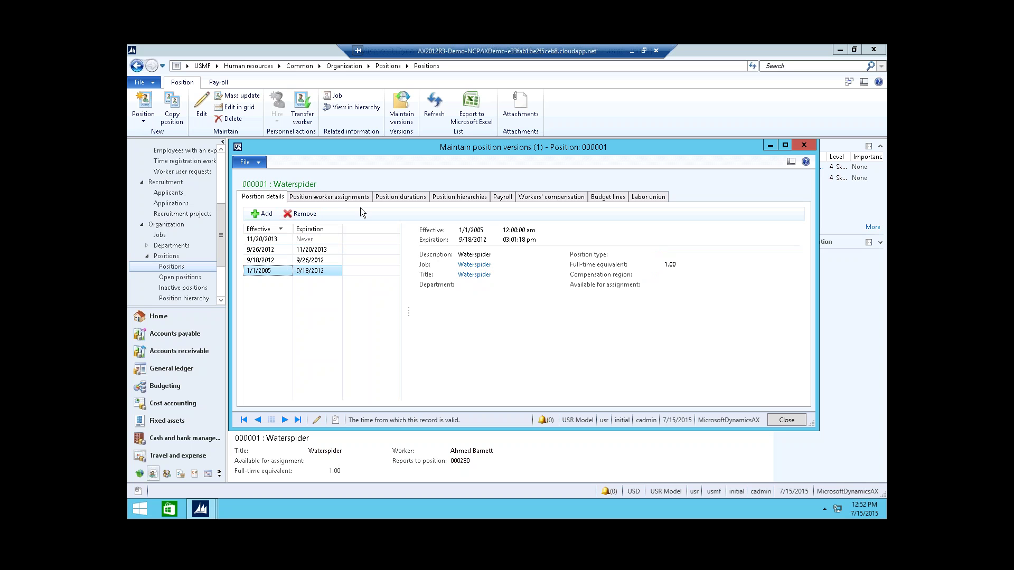
Review the Waterspider position's worker assignments, durations and hierarchies, close its versions, and select the Store Manager position 000008
left_click(329, 196)
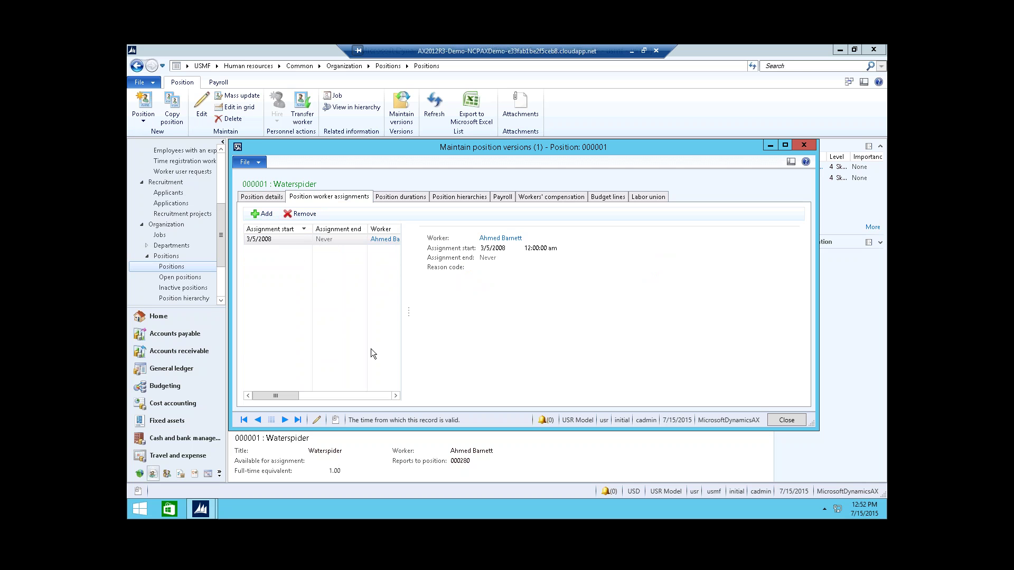
left_click(400, 196)
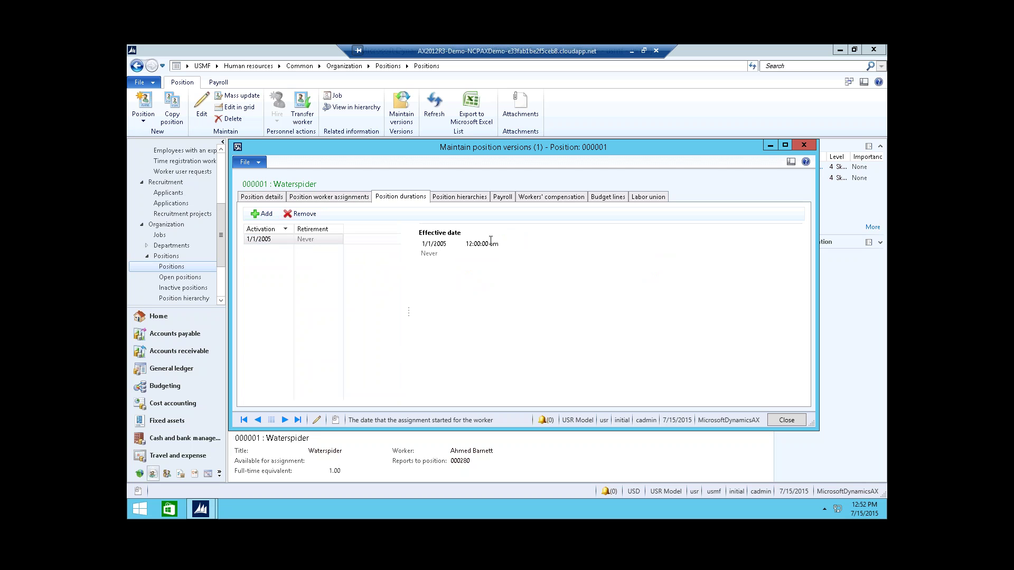
left_click(450, 199)
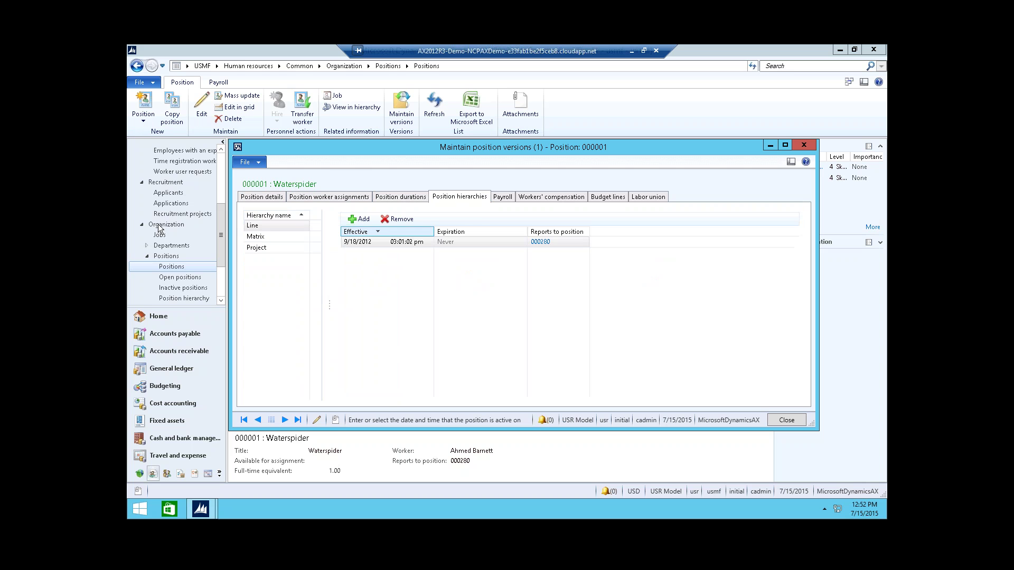
left_click(259, 197)
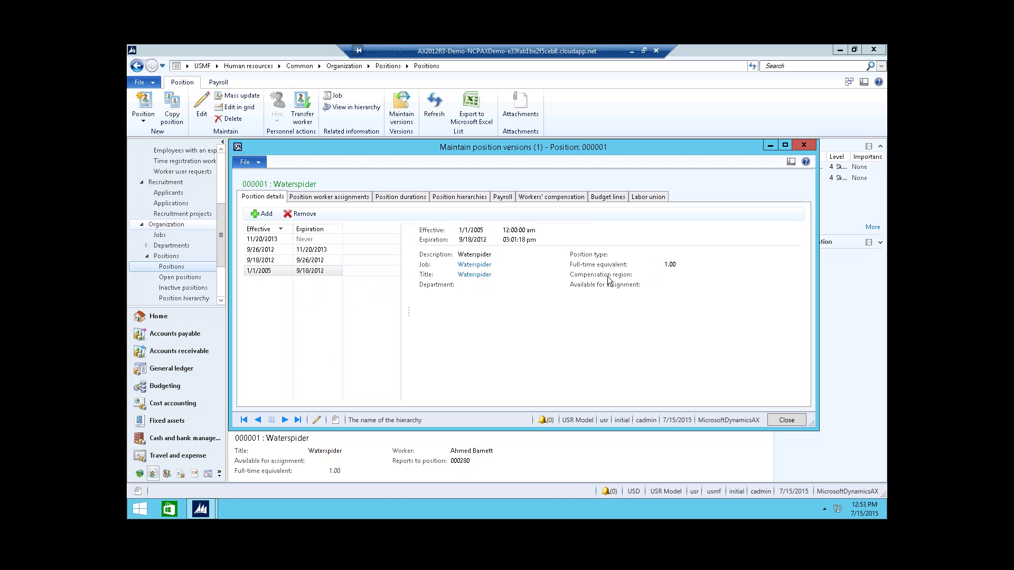
left_click(793, 422)
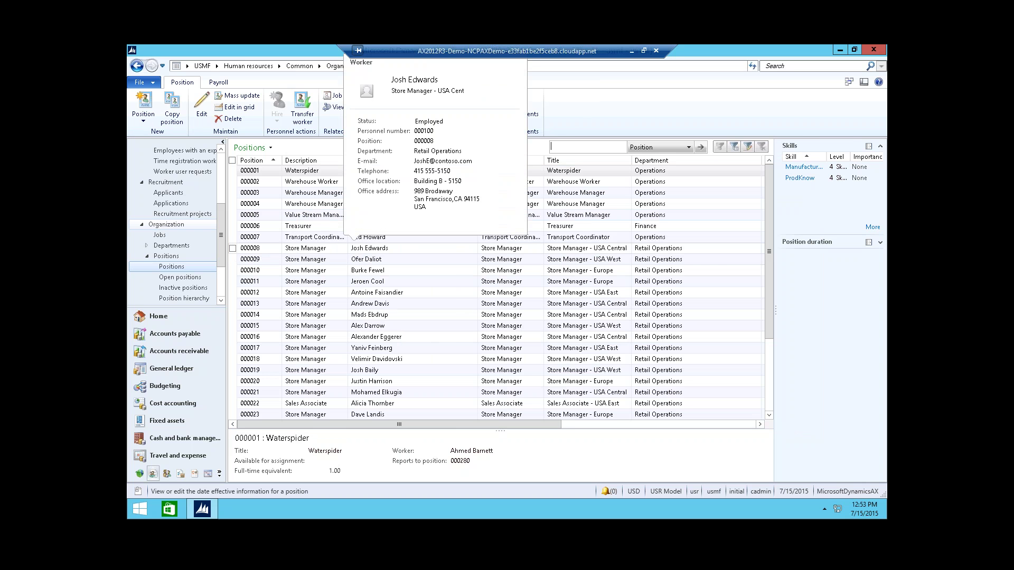
left_click(370, 248)
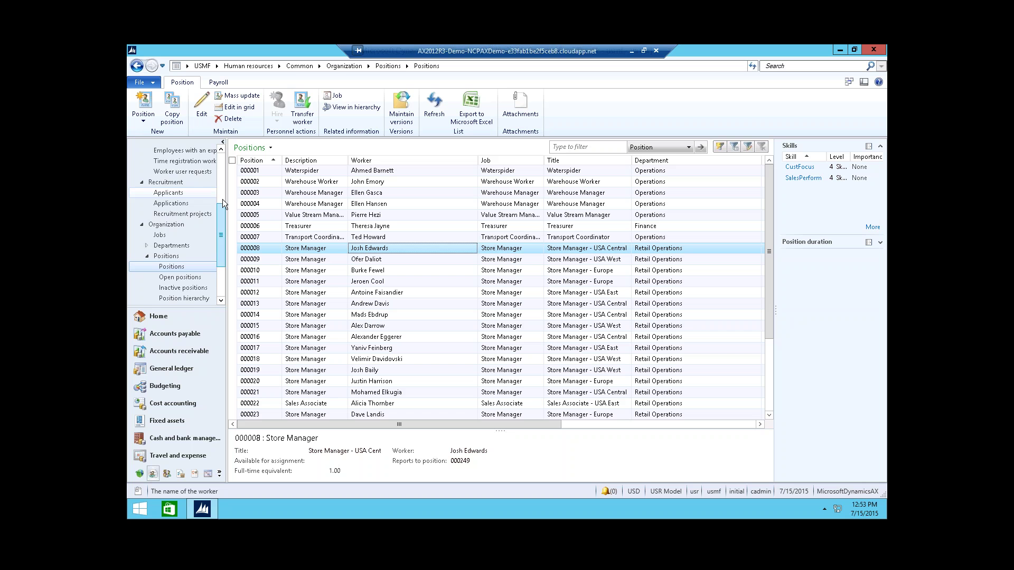
Open the Workers list and terminate the employee in the sixth row with the termination reason Competitor
scroll(220, 213, "up", 4)
left_click(174, 226)
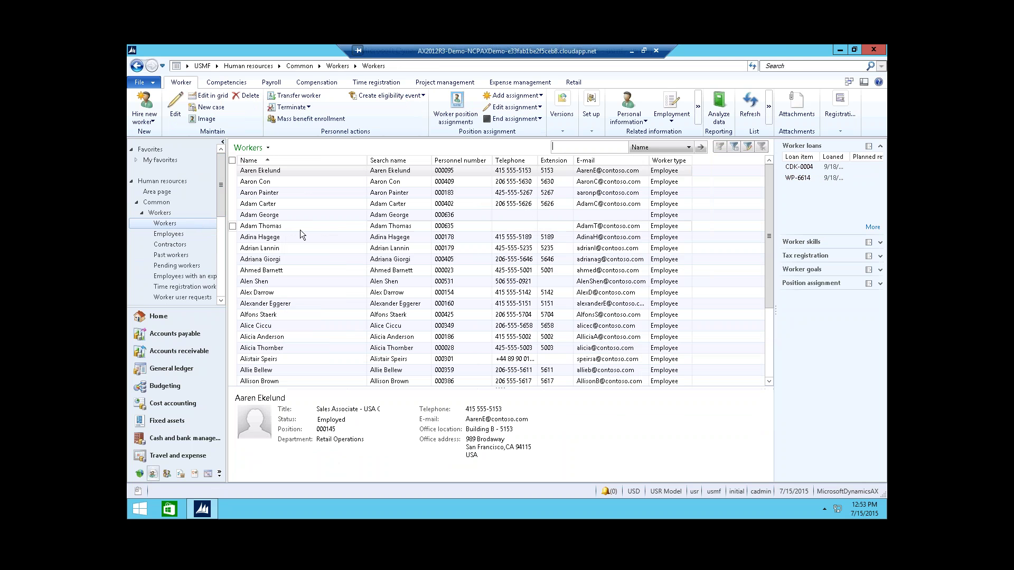
left_click(314, 226)
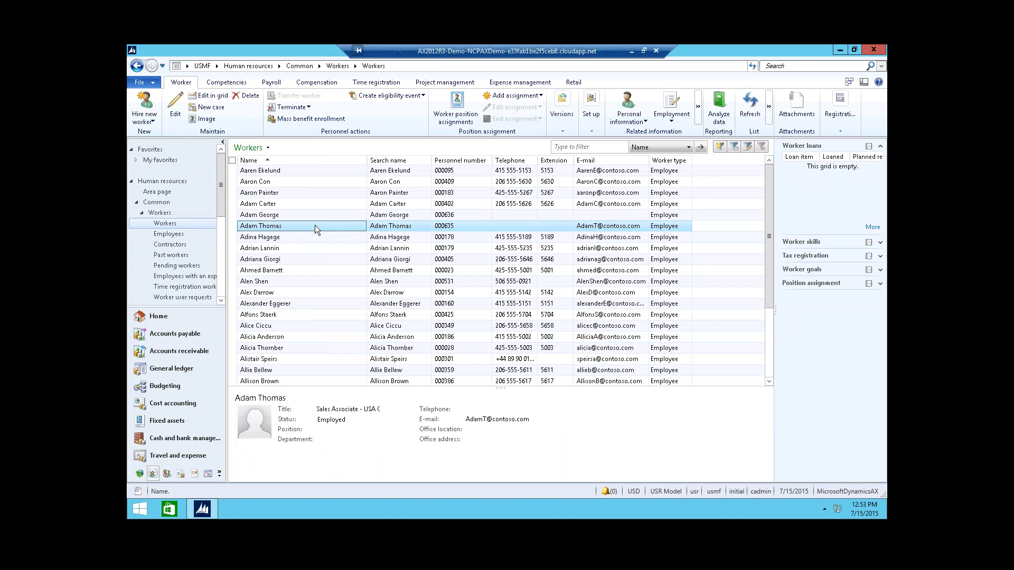
left_click(288, 108)
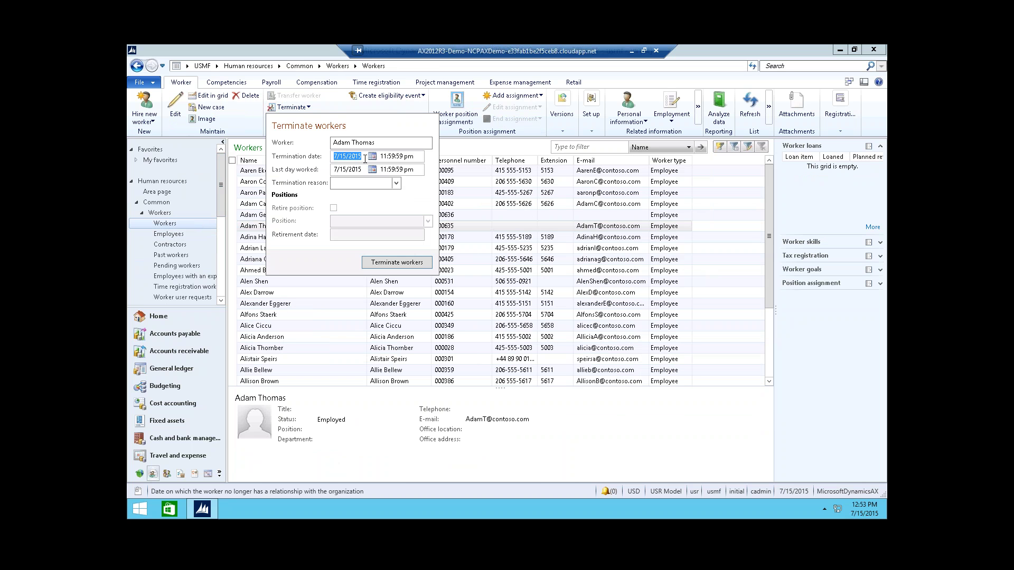
left_click(395, 183)
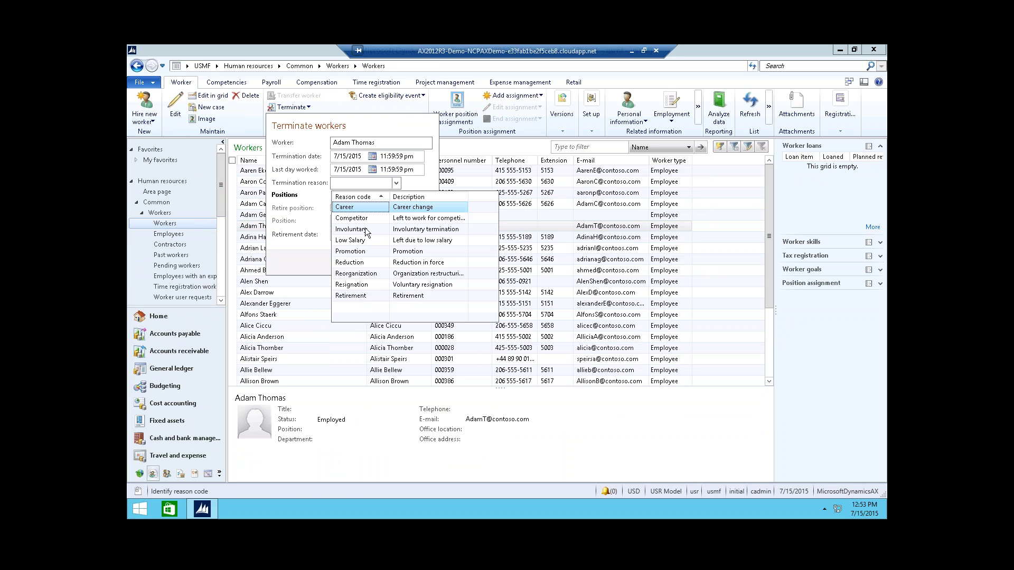
left_click(351, 218)
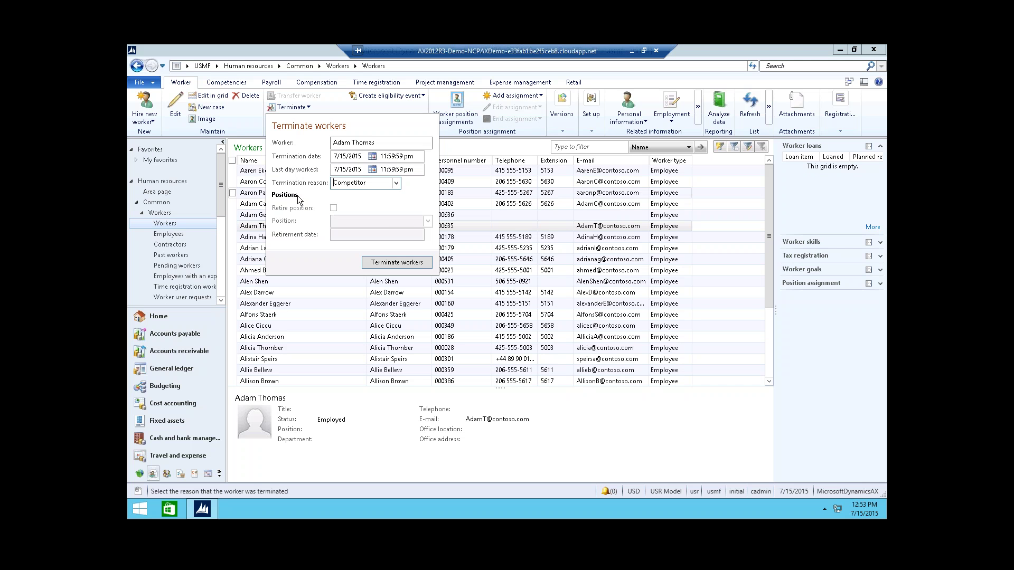
left_click(390, 264)
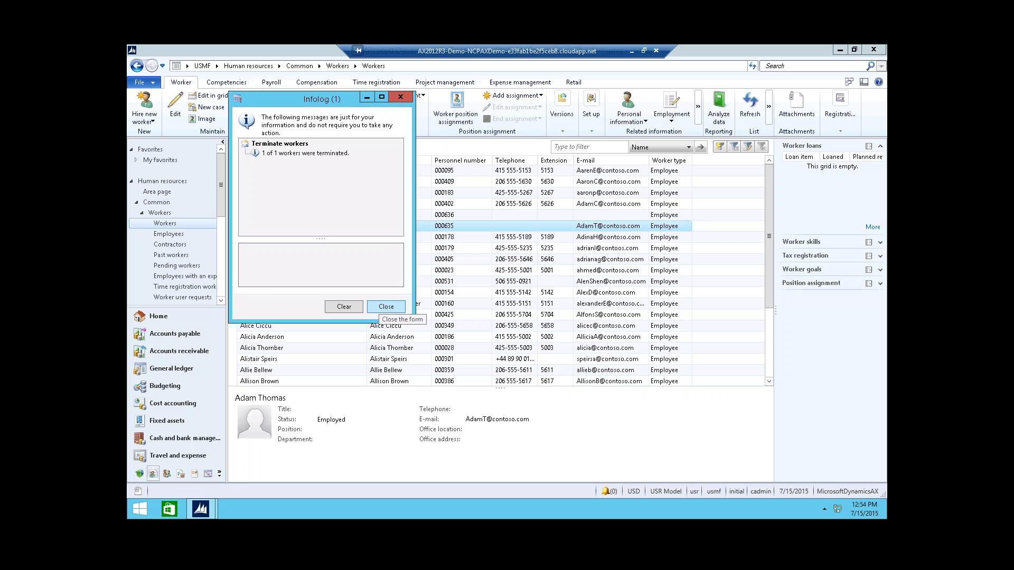
left_click(388, 307)
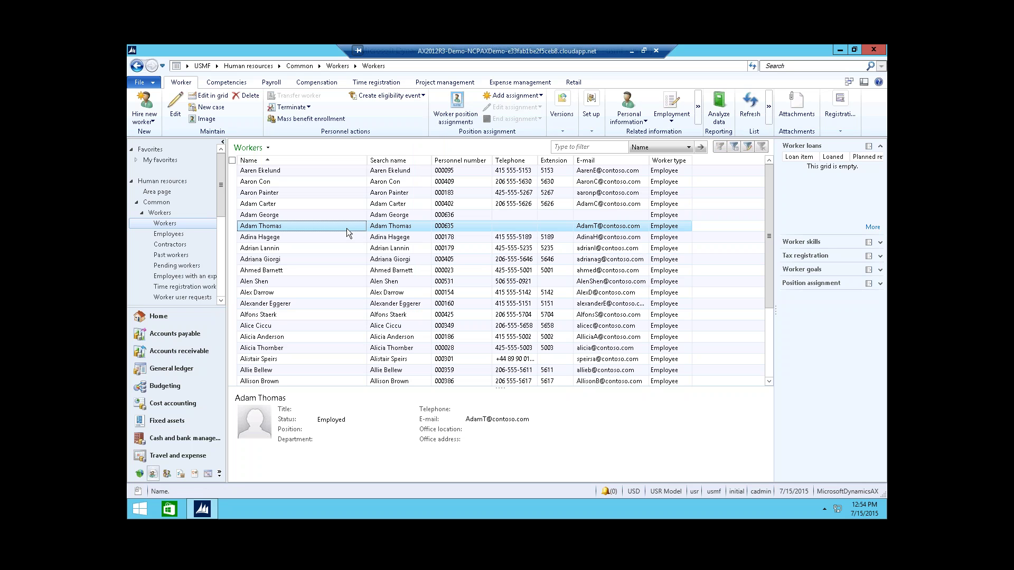
Open the terminated worker's record, review the employment end date and termination details, and close the record
double_click(346, 228)
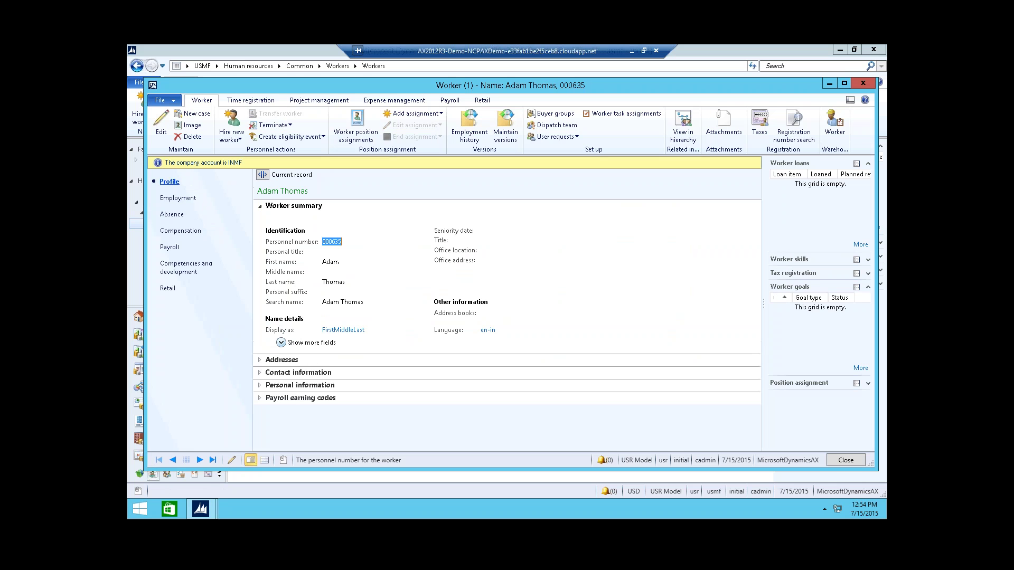
left_click(178, 198)
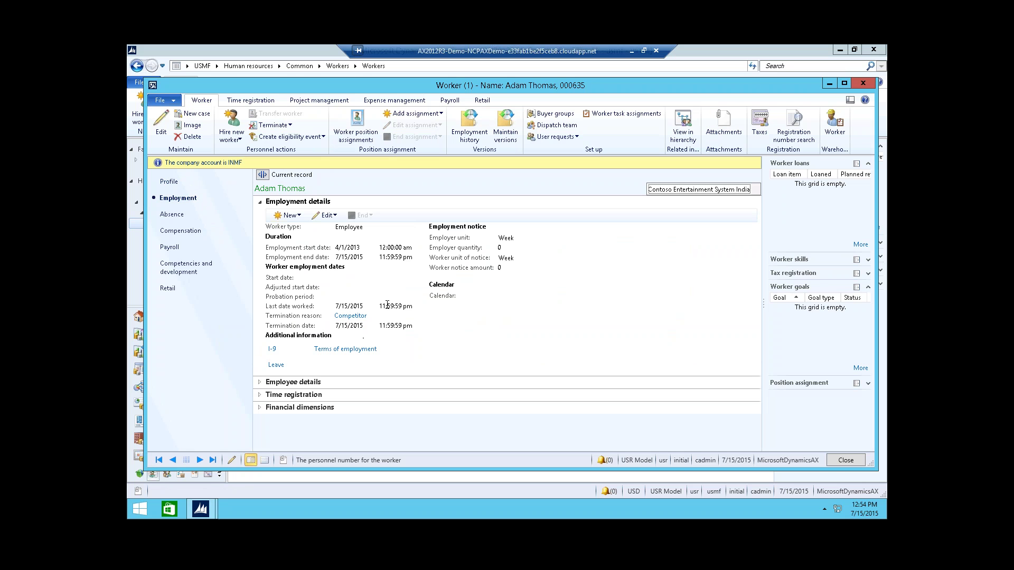
mouse_move(378, 314)
left_click(844, 458)
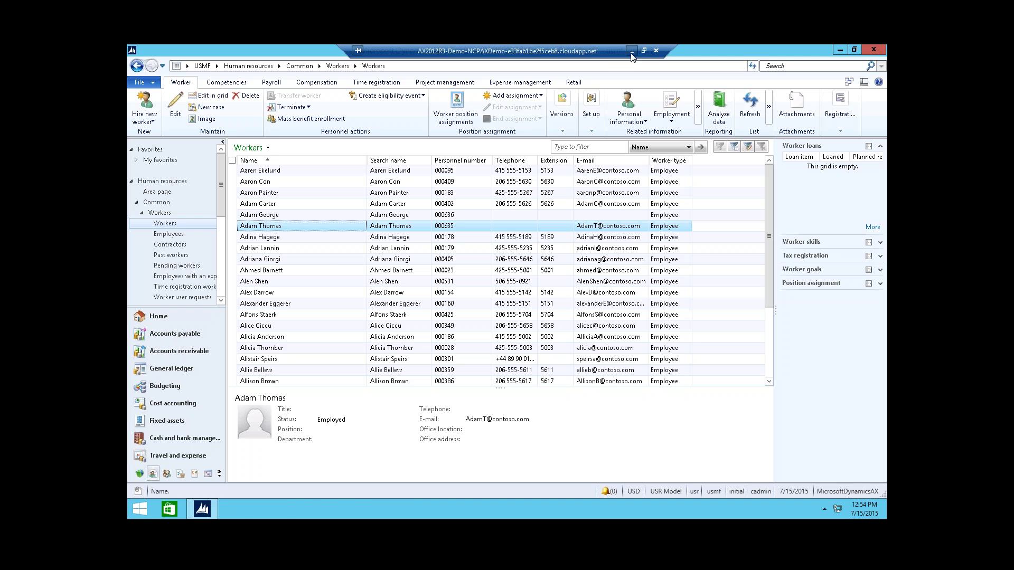
left_click(631, 51)
left_click(291, 326)
left_click(311, 313)
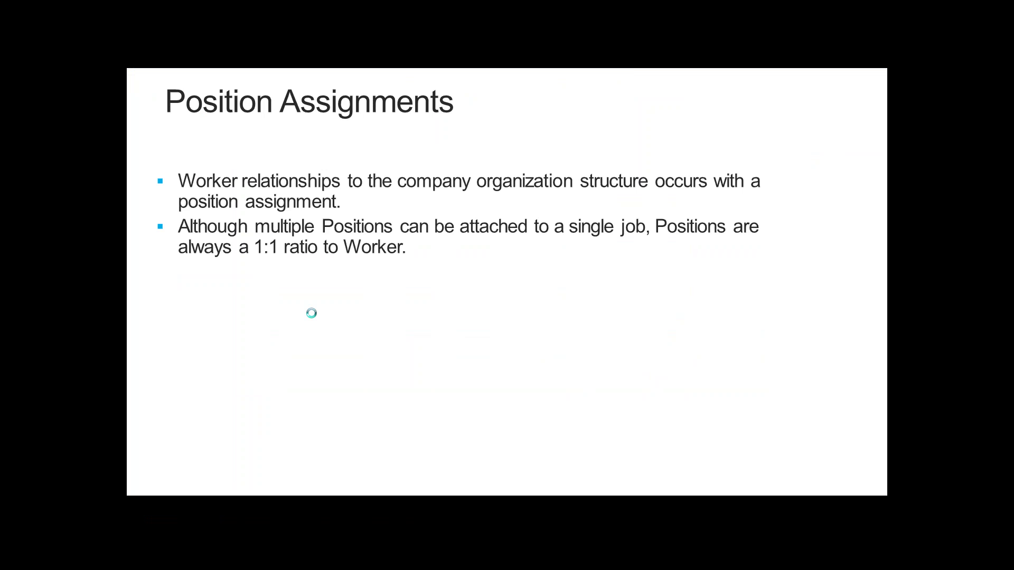
left_click(731, 230)
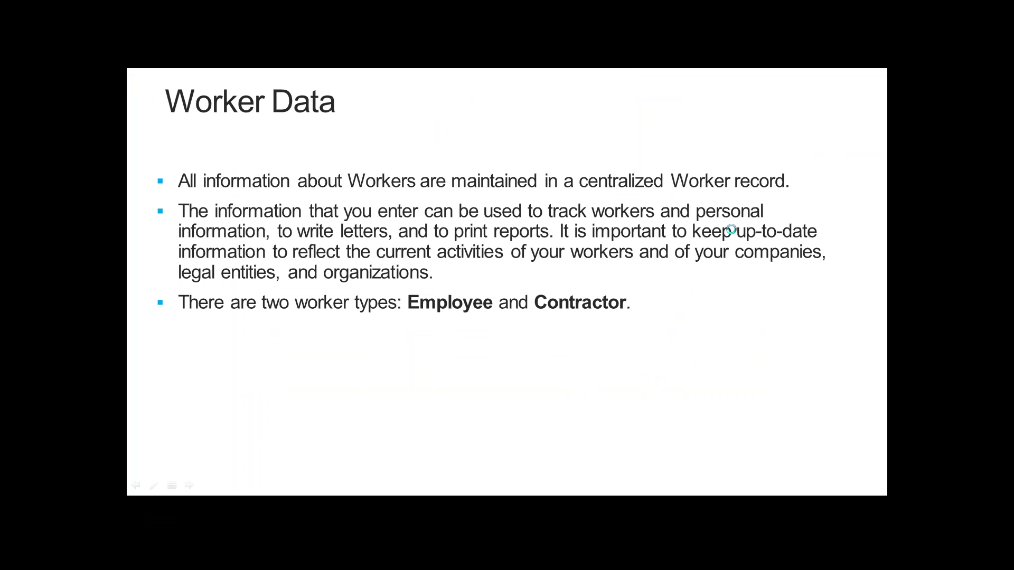
left_click(731, 229)
left_click(731, 230)
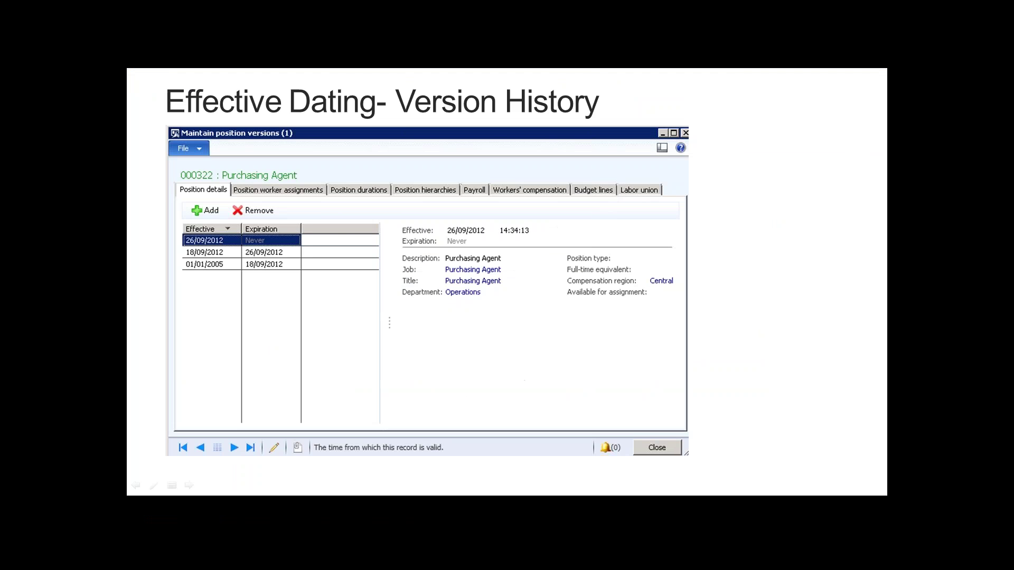
key("Right")
key("Right")
key("Right")
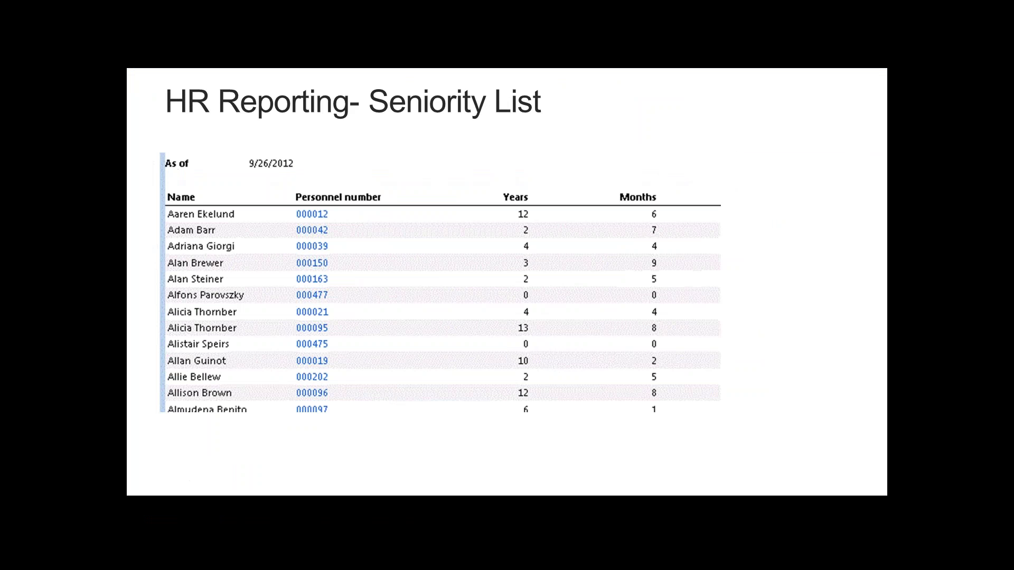
key("Left")
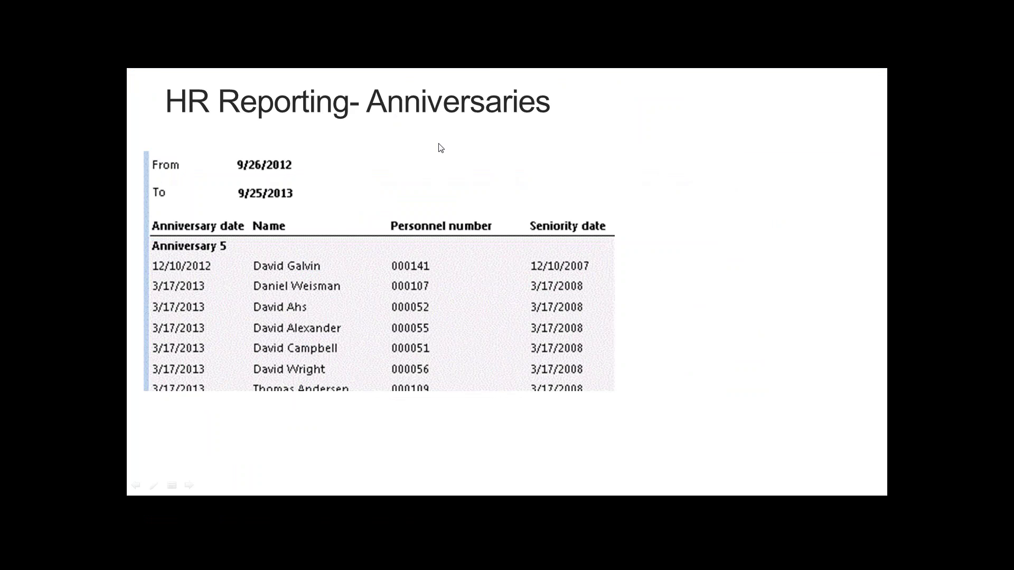
key("Right")
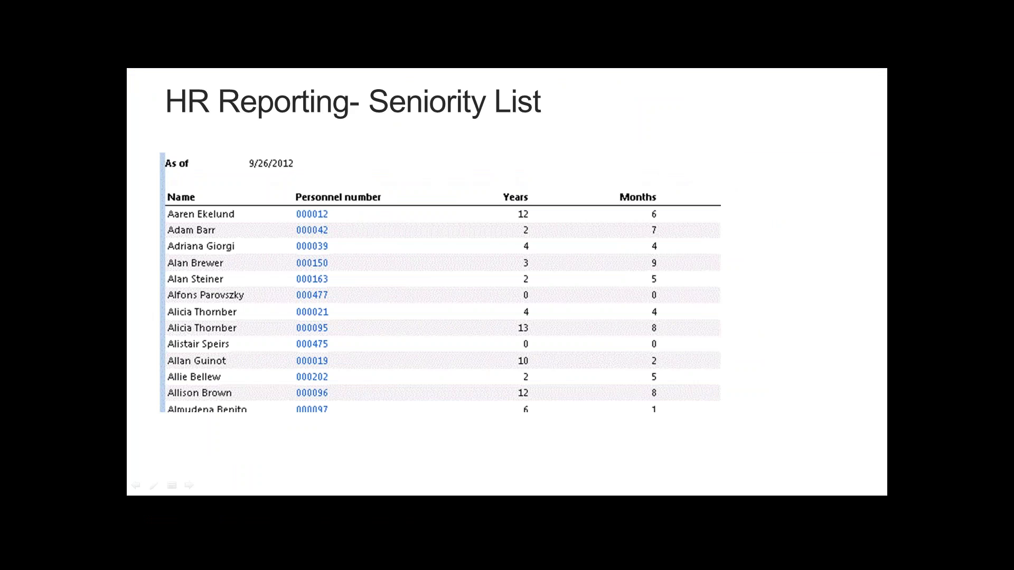
key("Right")
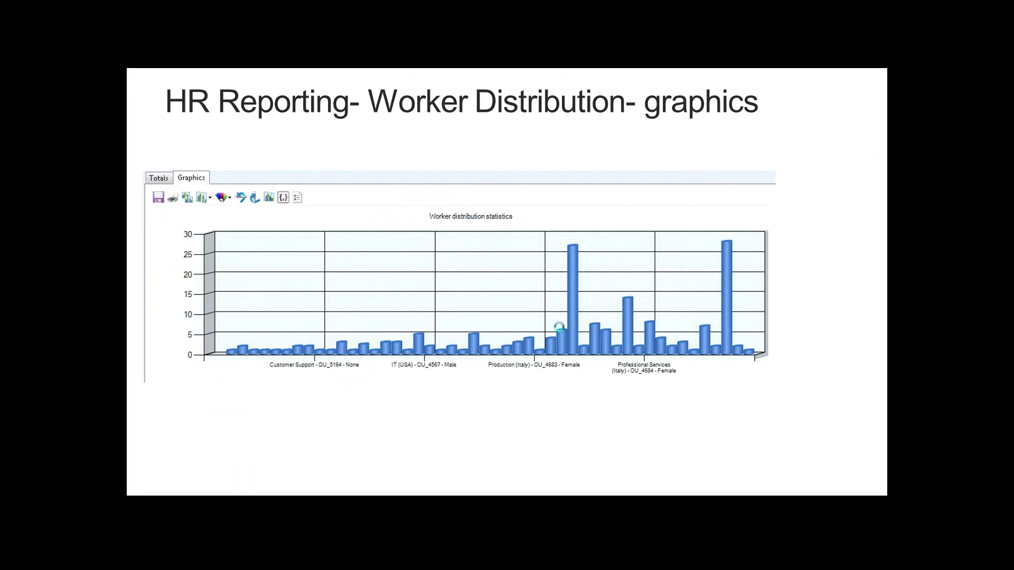
key("Right")
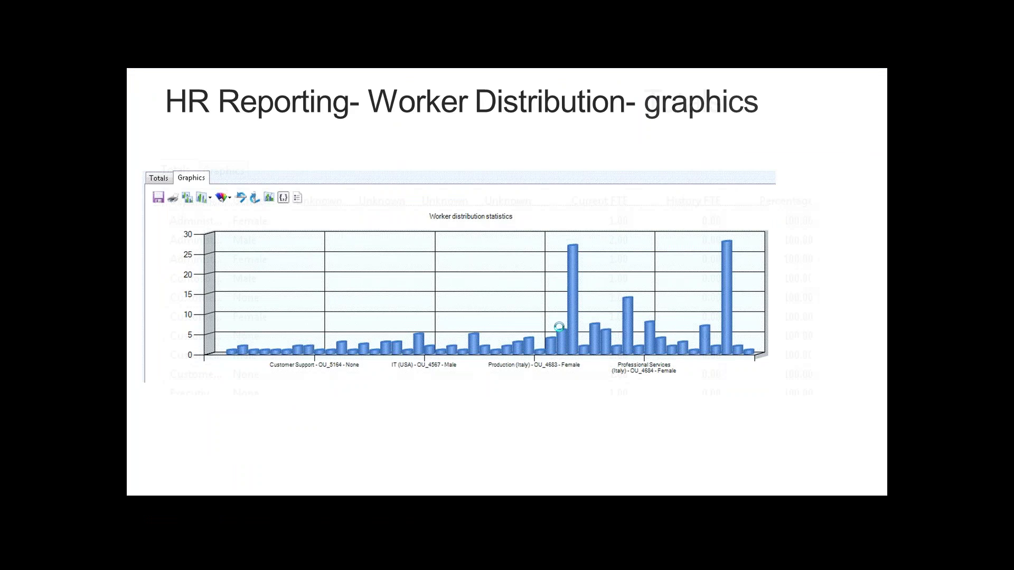
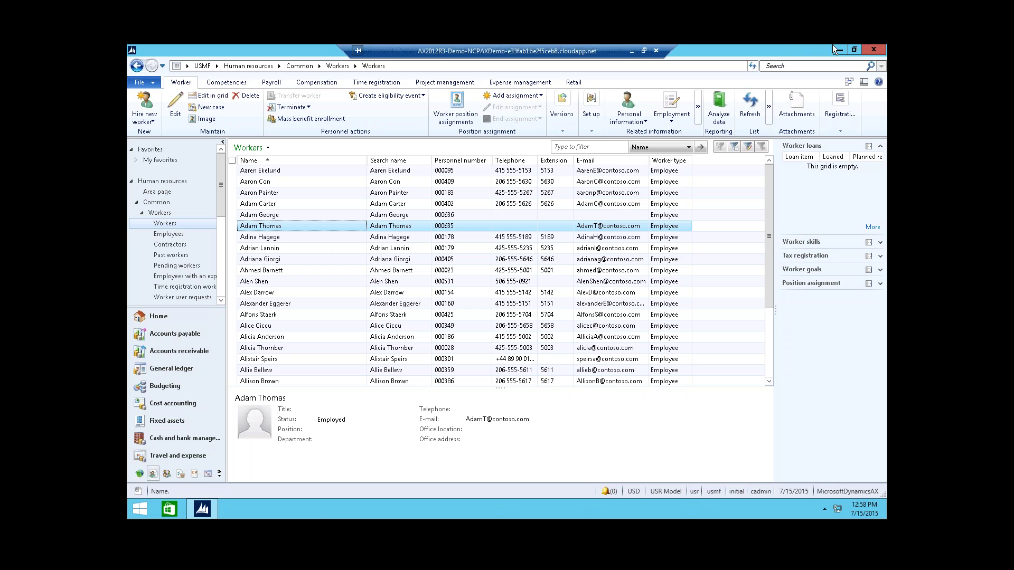
left_click(838, 49)
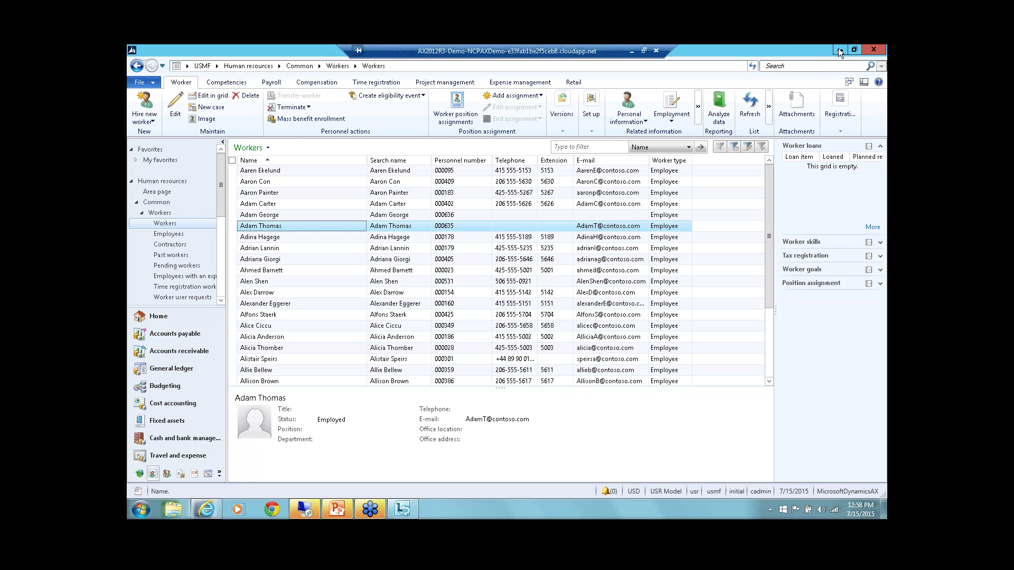
left_click(839, 51)
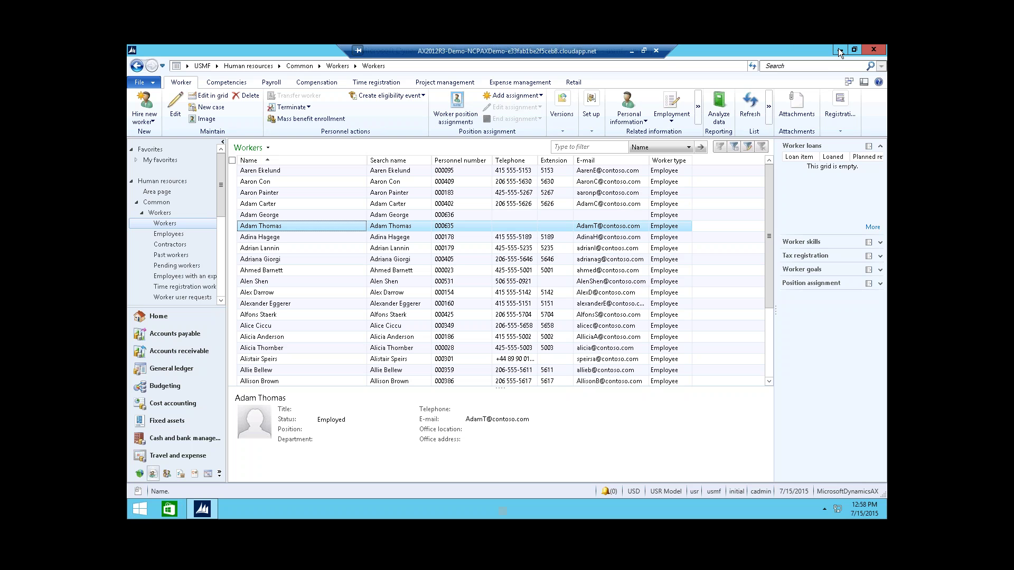
left_click(839, 51)
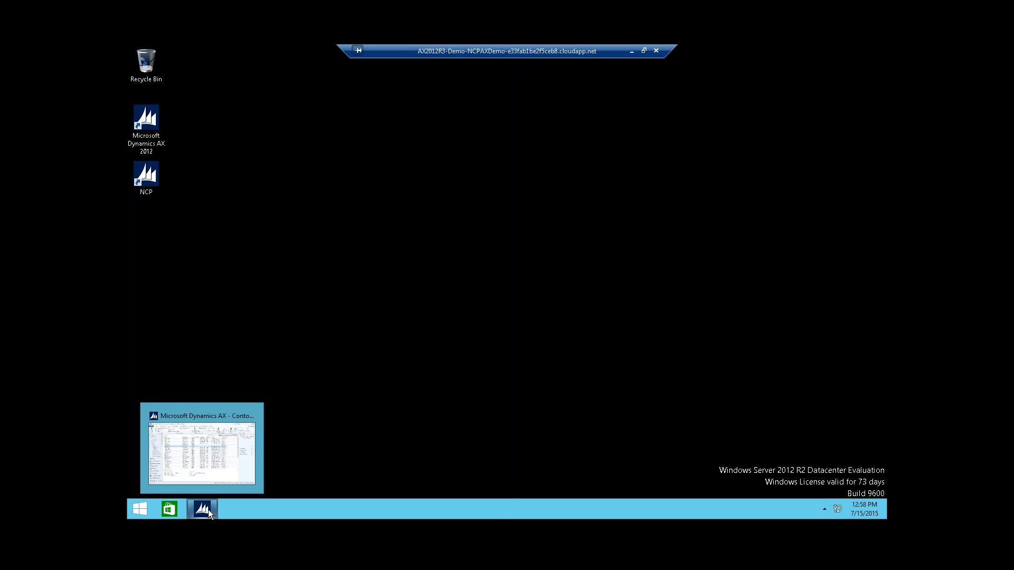
left_click(208, 509)
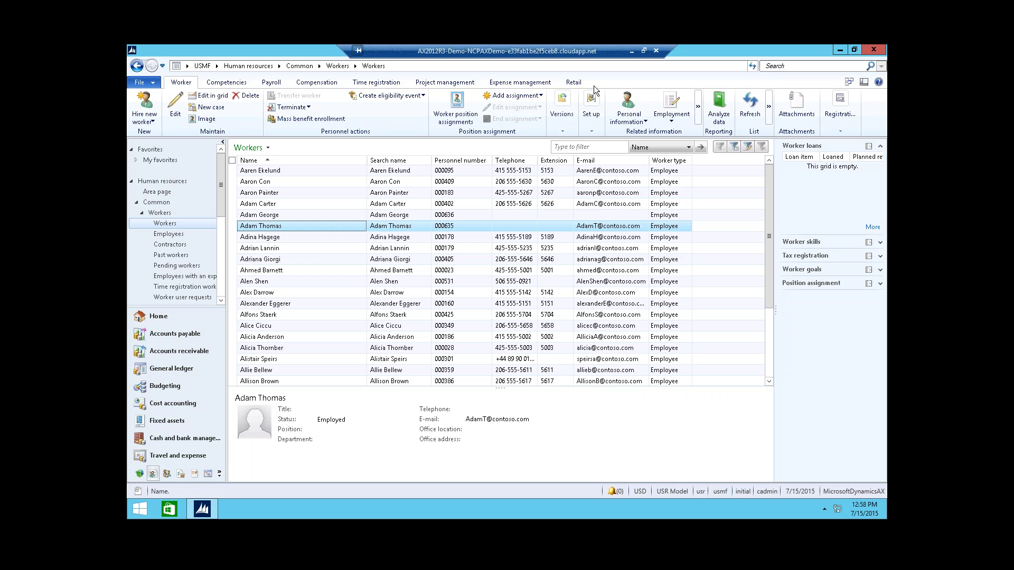
From the Human resources area page, examine the periodic recruitment Application basket and close it
left_click(155, 194)
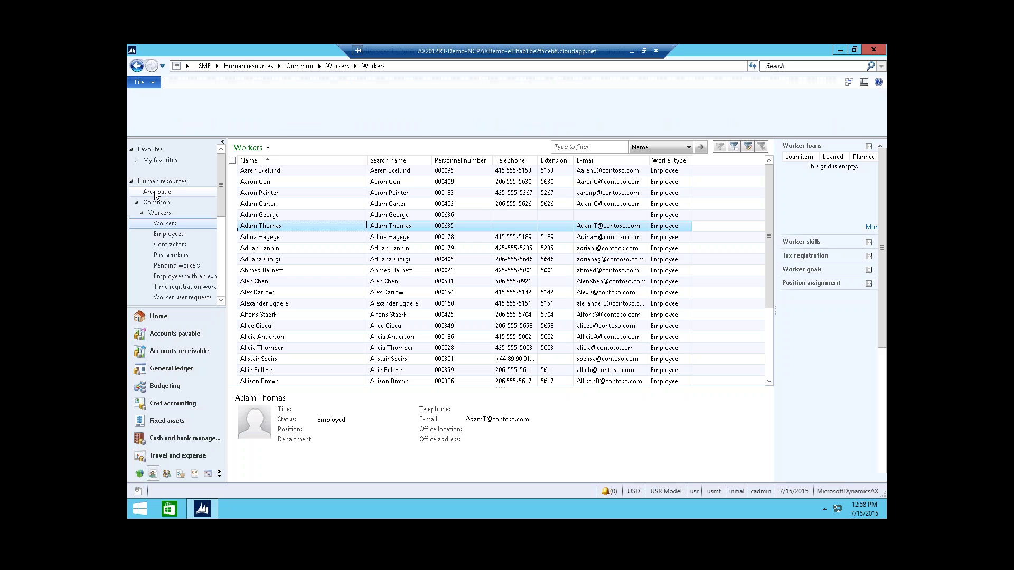
left_click(585, 233)
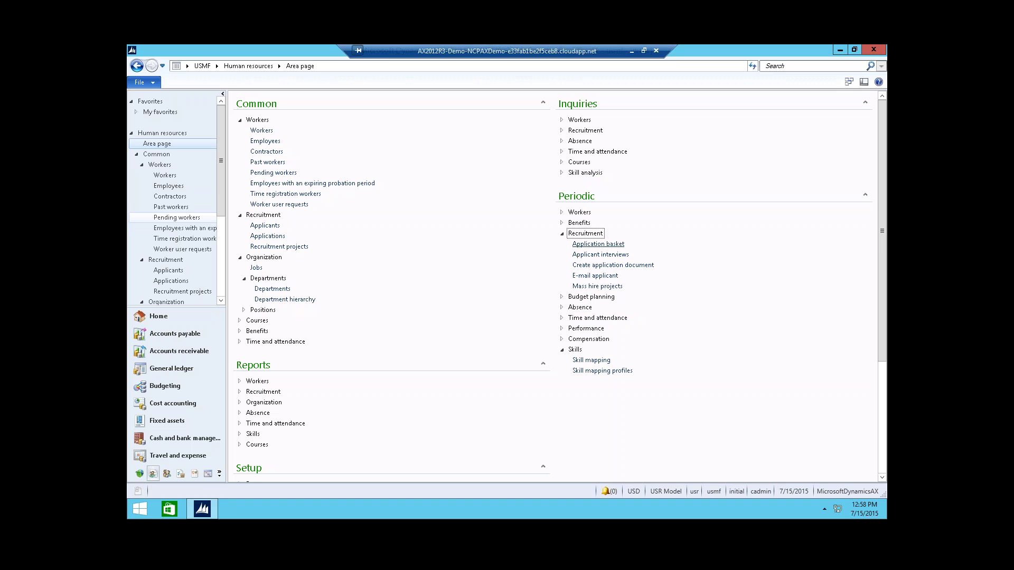
left_click(597, 245)
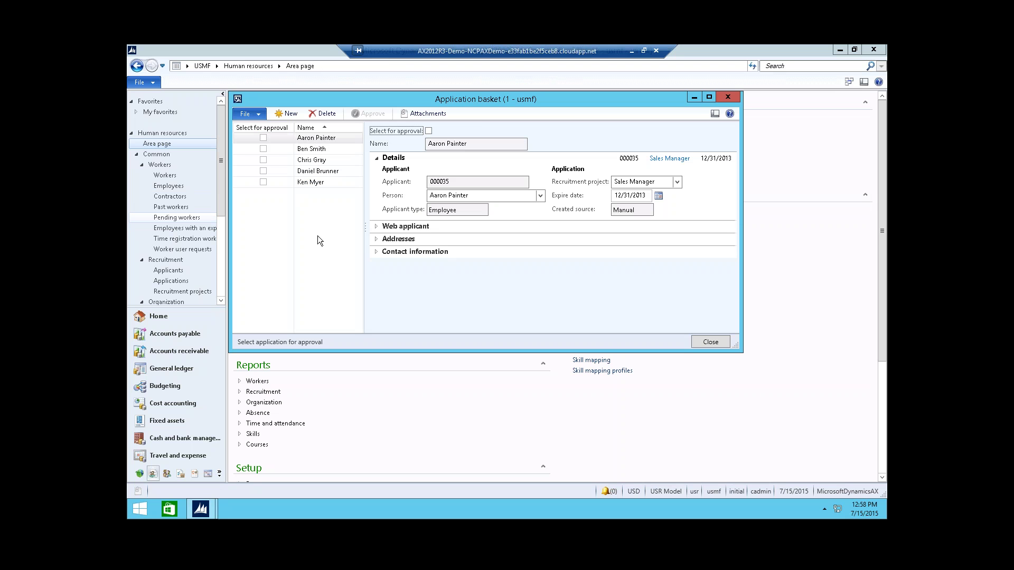
left_click(710, 342)
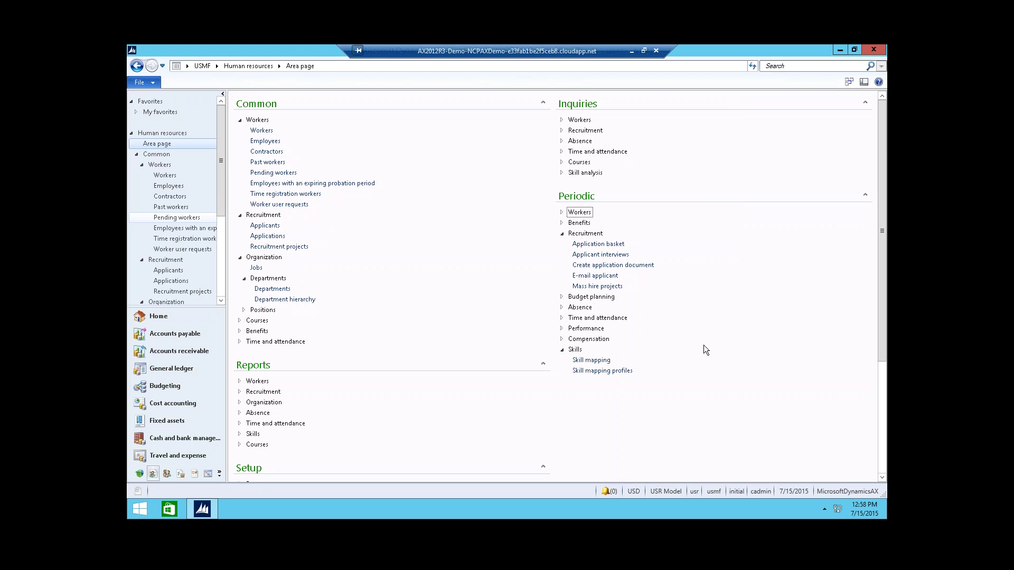